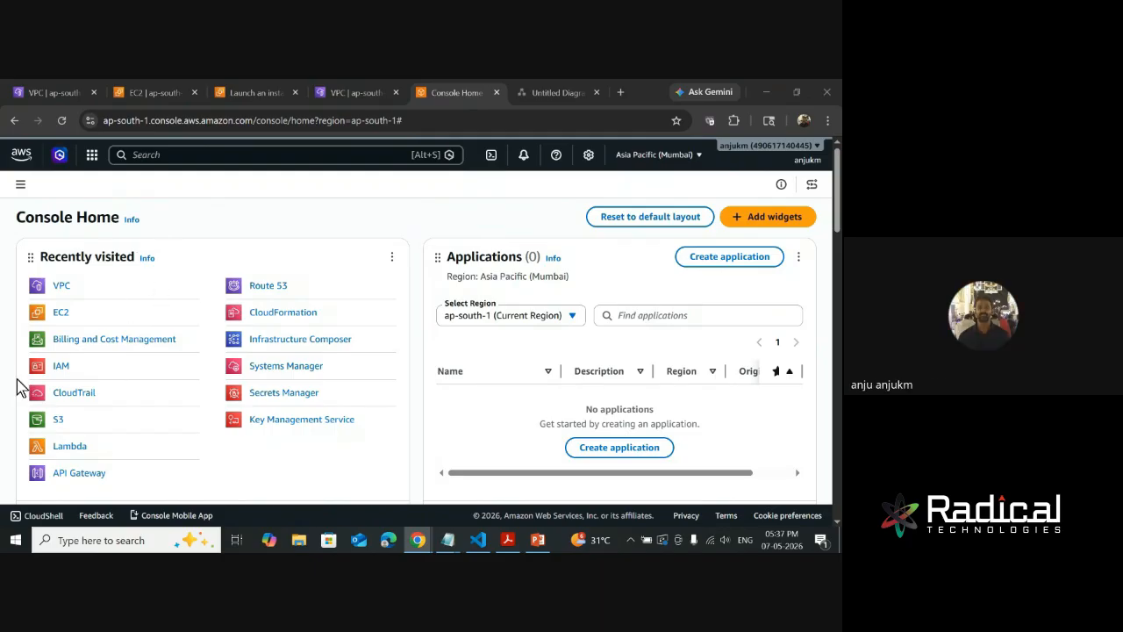
# - Open the EC2 service, start launching a new instance and name it test
pyautogui.click(61, 309)
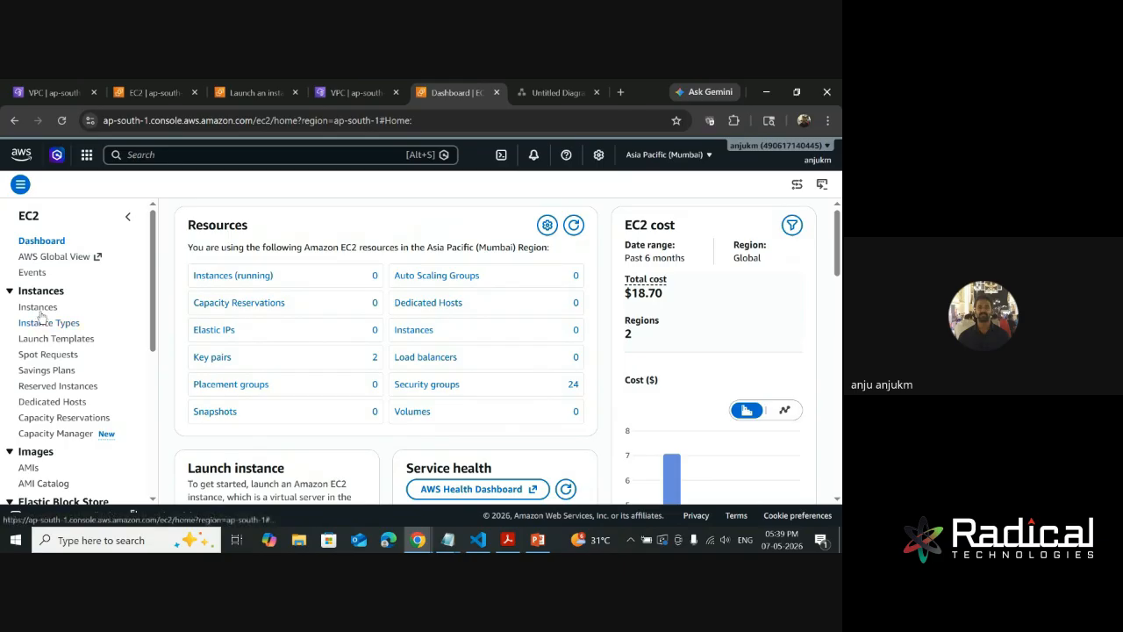
pyautogui.click(234, 277)
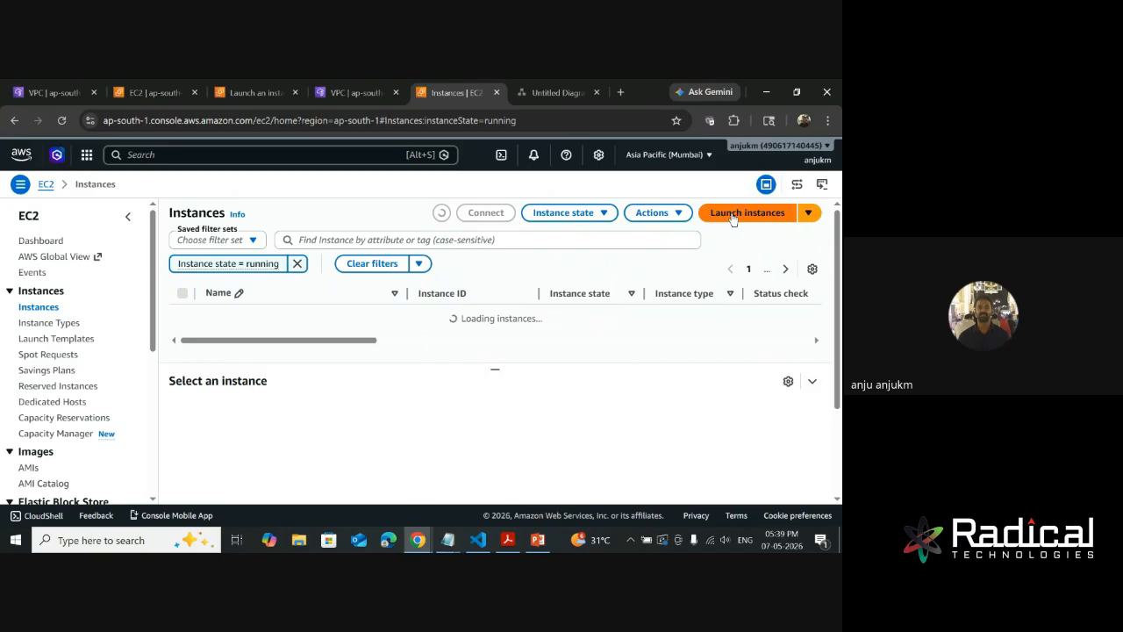
pyautogui.click(745, 217)
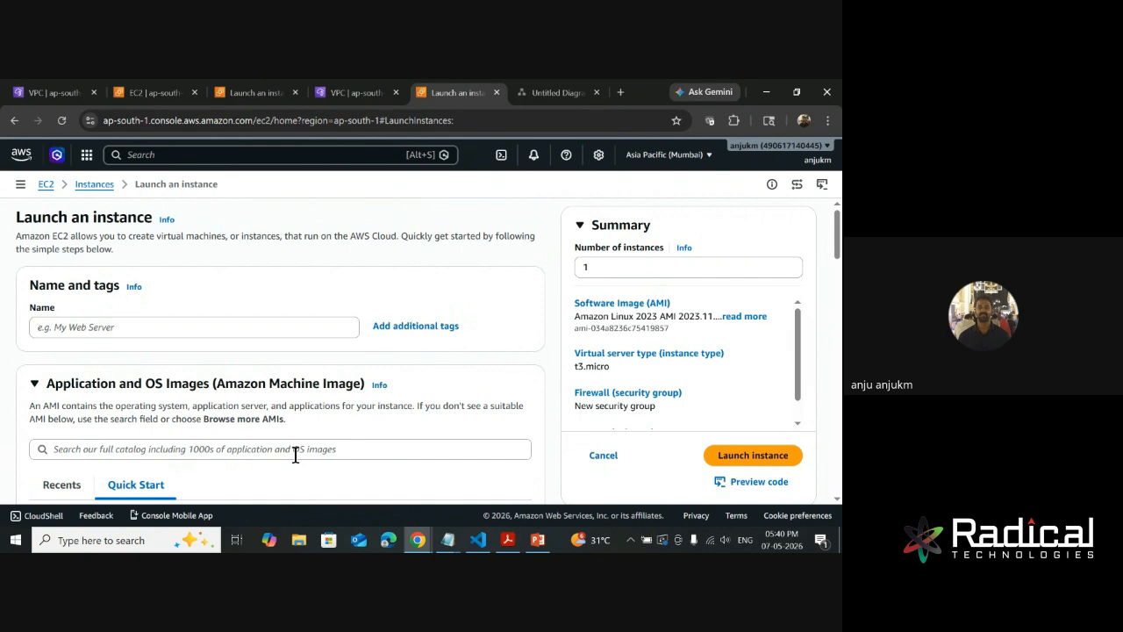
pyautogui.click(155, 334)
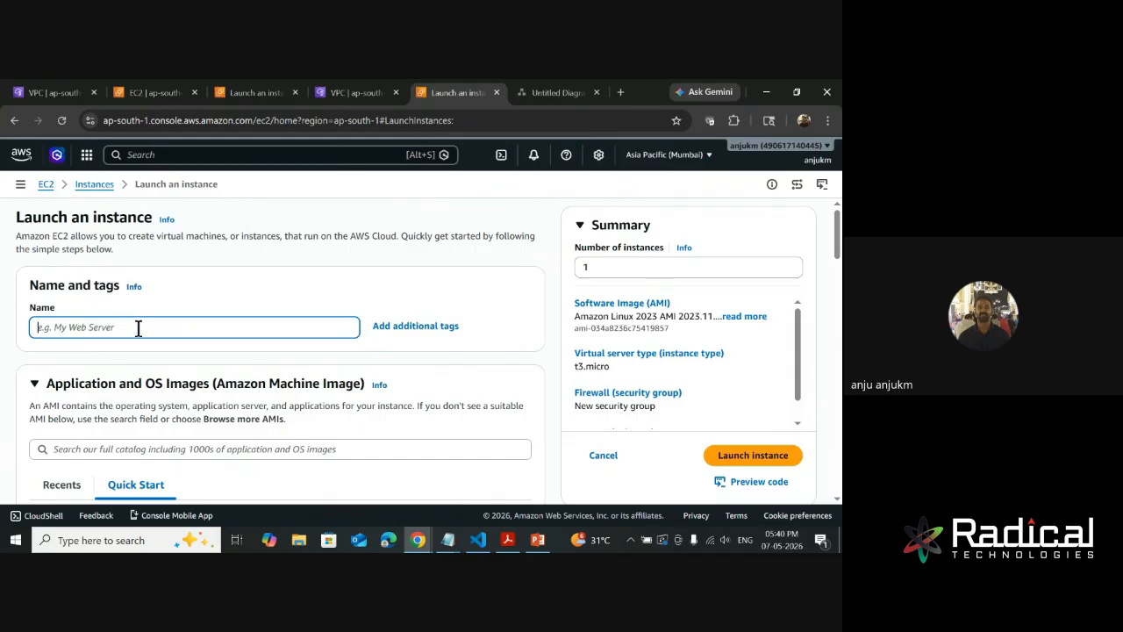
pyautogui.write('test')
# - Open the full AMI catalog and look through the Quick Start images for the operating systems on offer
pyautogui.scroll(-2, 137, 329)
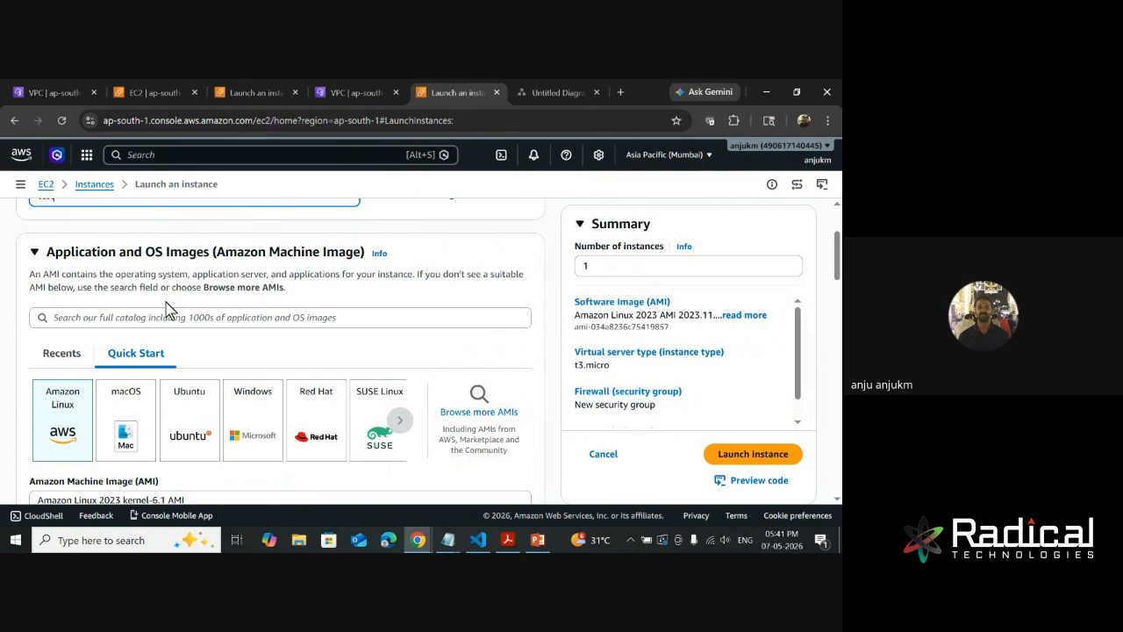
pyautogui.click(482, 417)
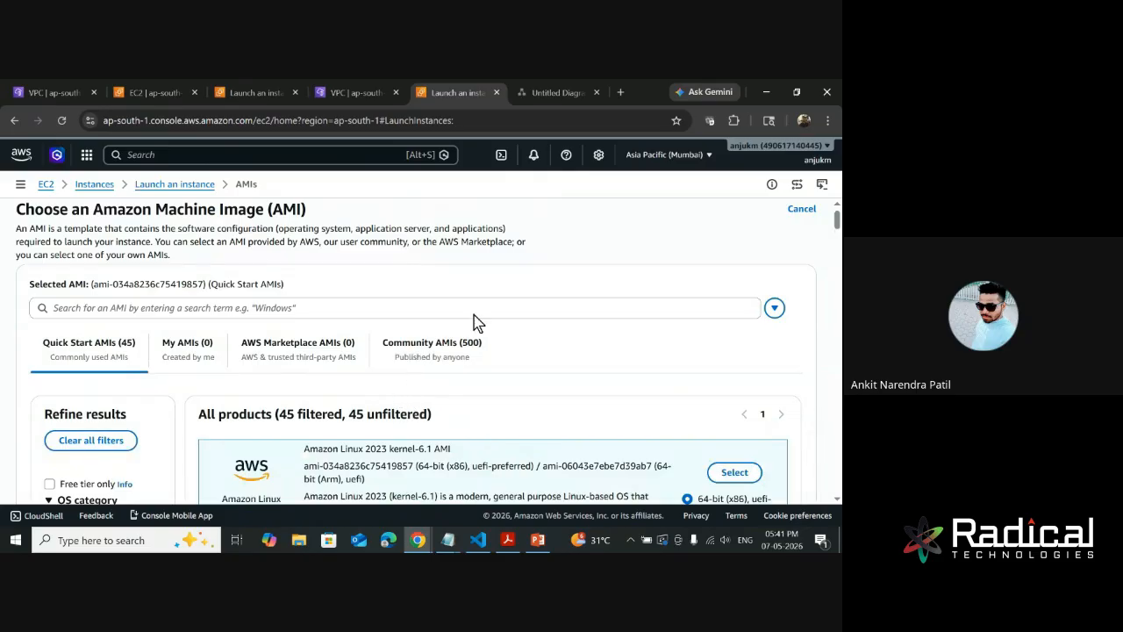
pyautogui.scroll(-2, 501, 299)
pyautogui.scroll(-10, 542, 345)
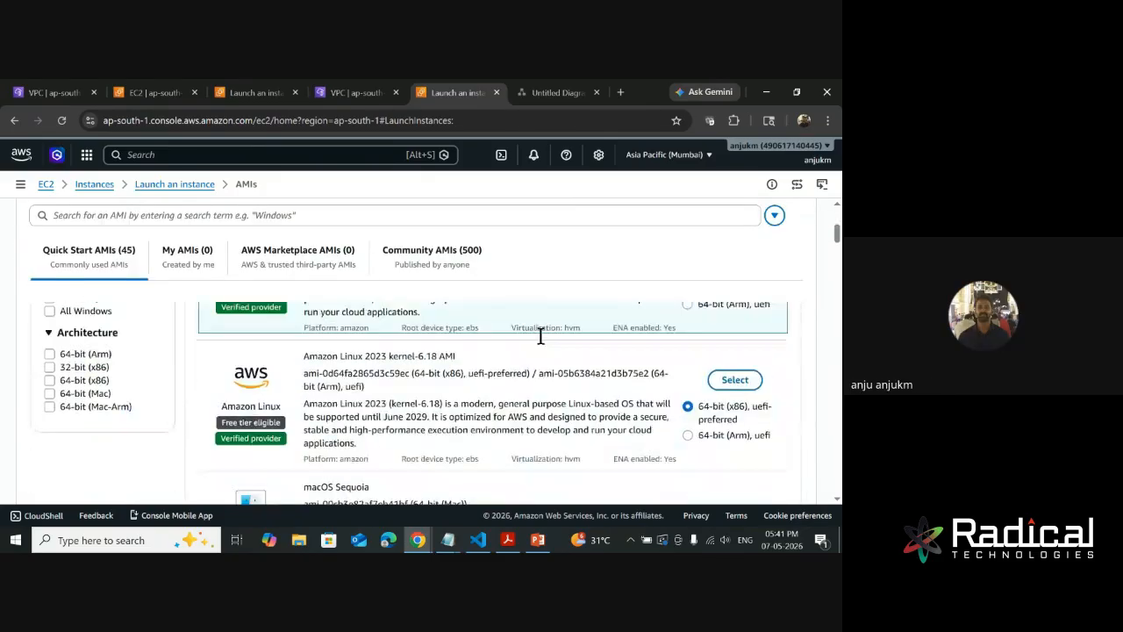
pyautogui.scroll(-6, 542, 344)
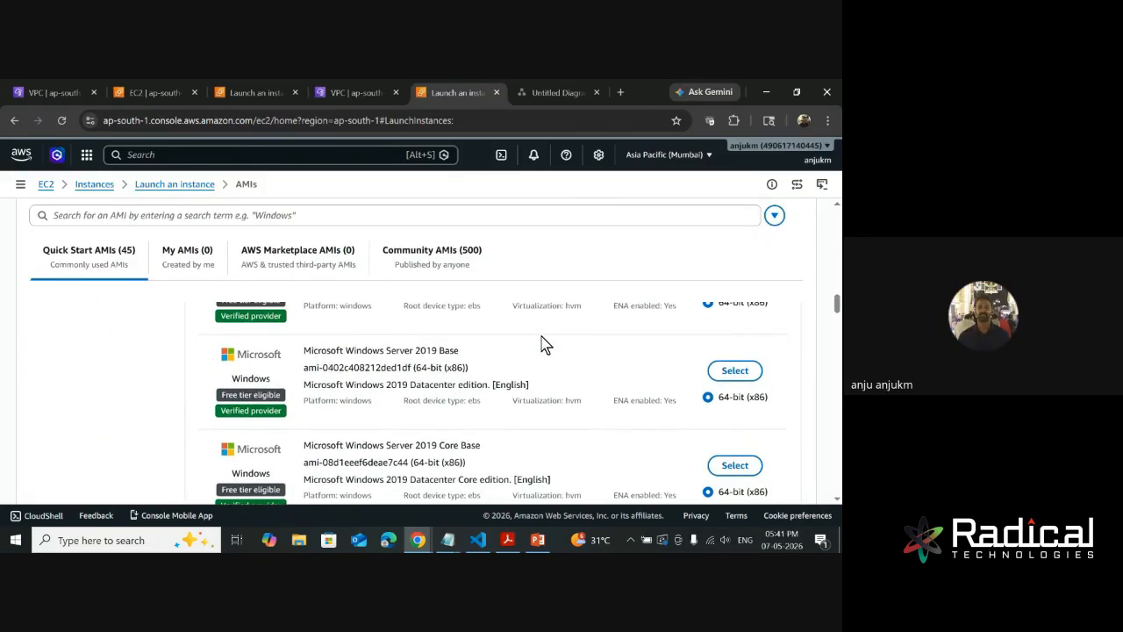
pyautogui.scroll(18, 543, 344)
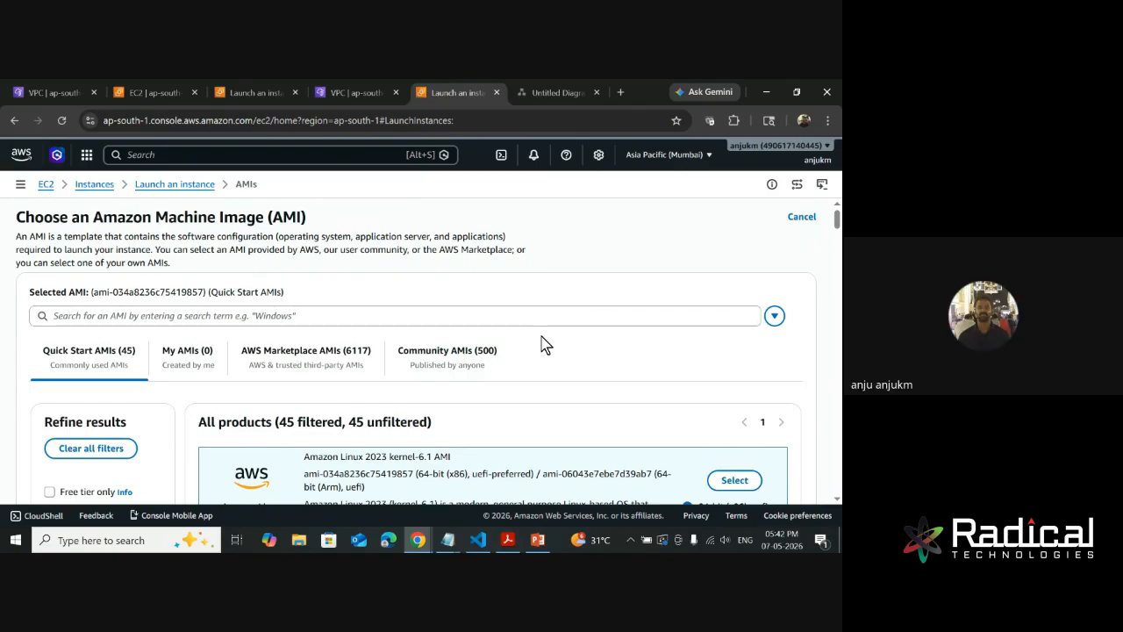
pyautogui.scroll(-2, 544, 344)
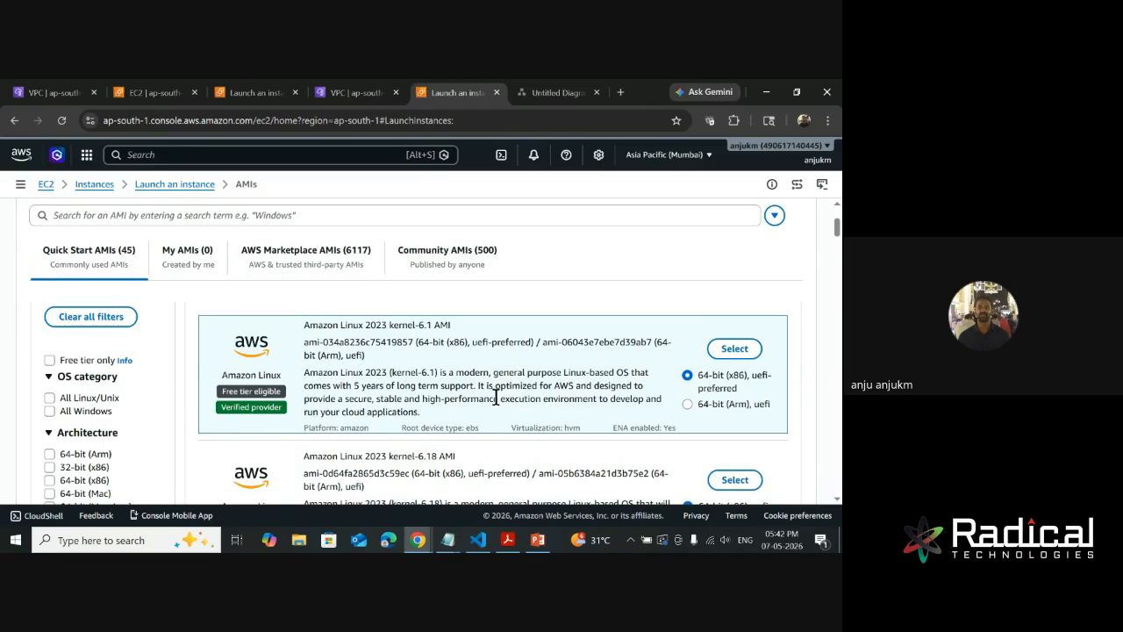
pyautogui.scroll(-3, 496, 398)
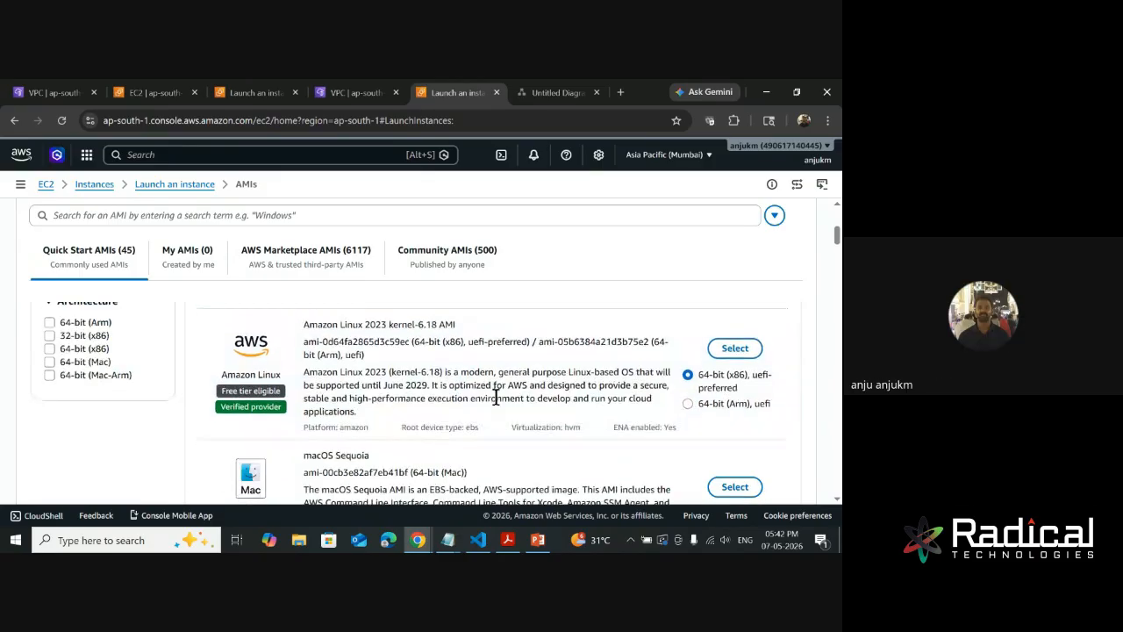
pyautogui.scroll(-3, 496, 398)
pyautogui.scroll(-2, 497, 402)
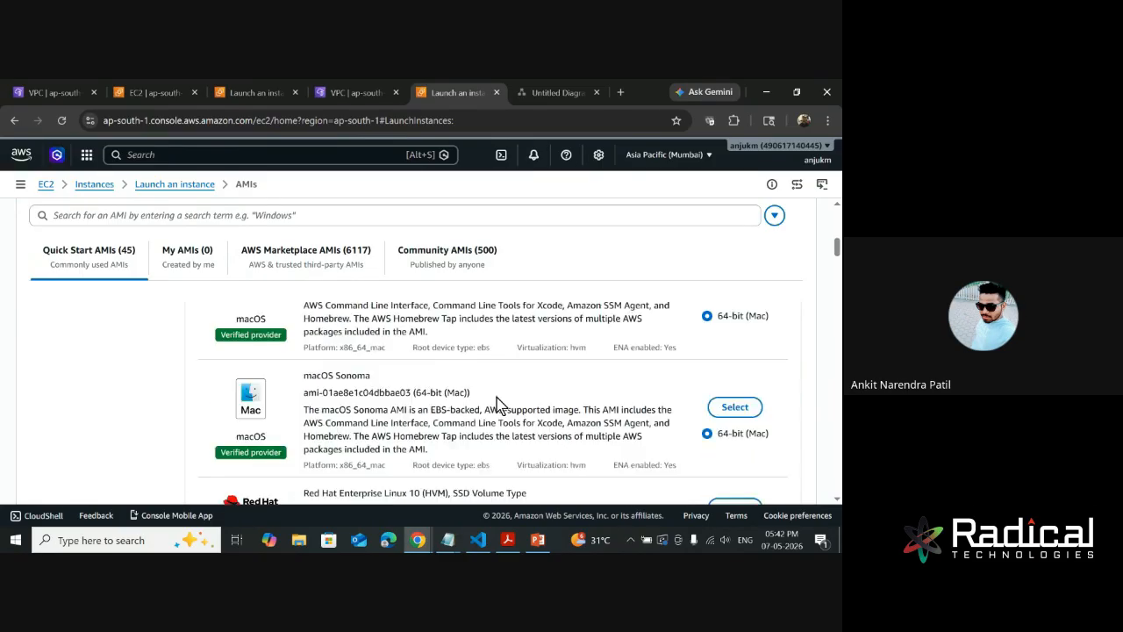
pyautogui.scroll(3, 497, 403)
pyautogui.scroll(-3, 496, 400)
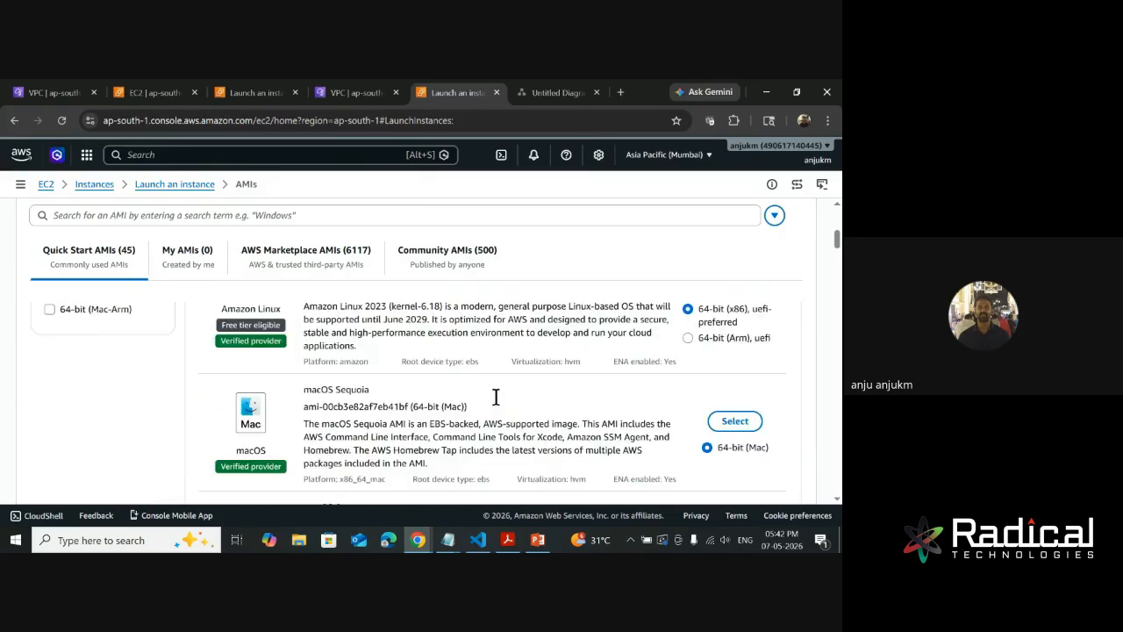
pyautogui.scroll(-3, 373, 357)
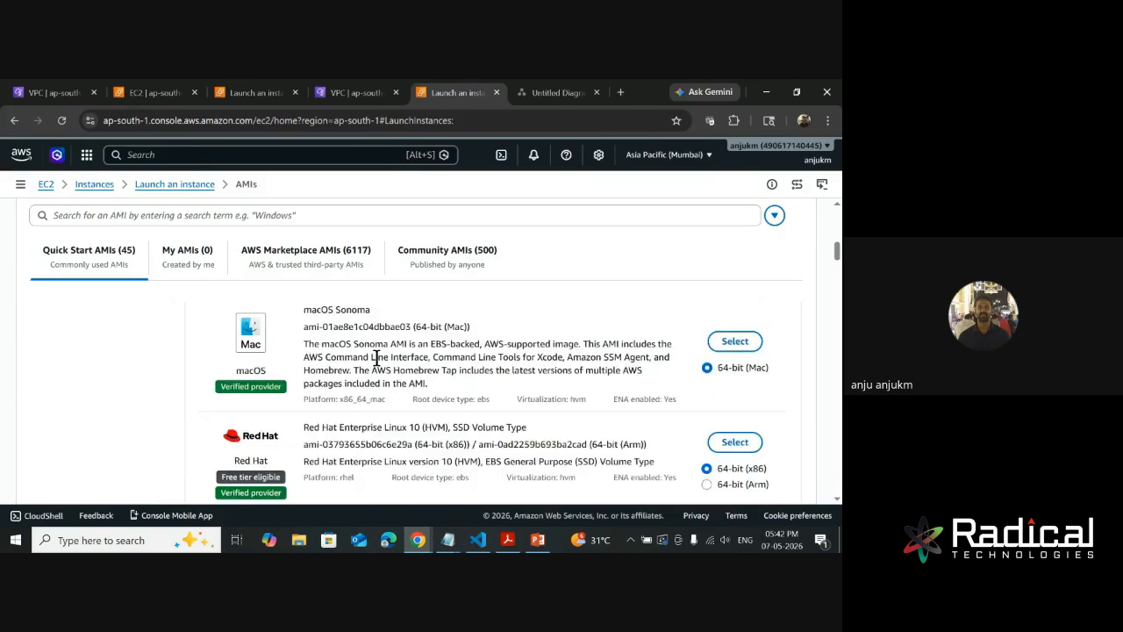
pyautogui.scroll(-3, 466, 396)
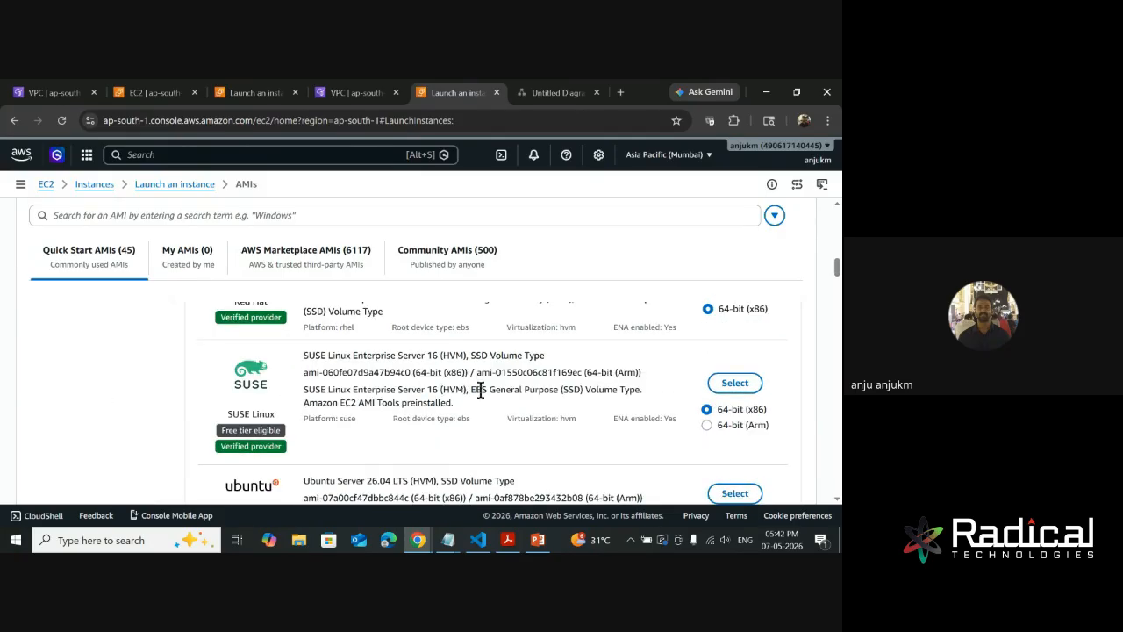
pyautogui.scroll(-3, 537, 408)
pyautogui.scroll(-2, 489, 434)
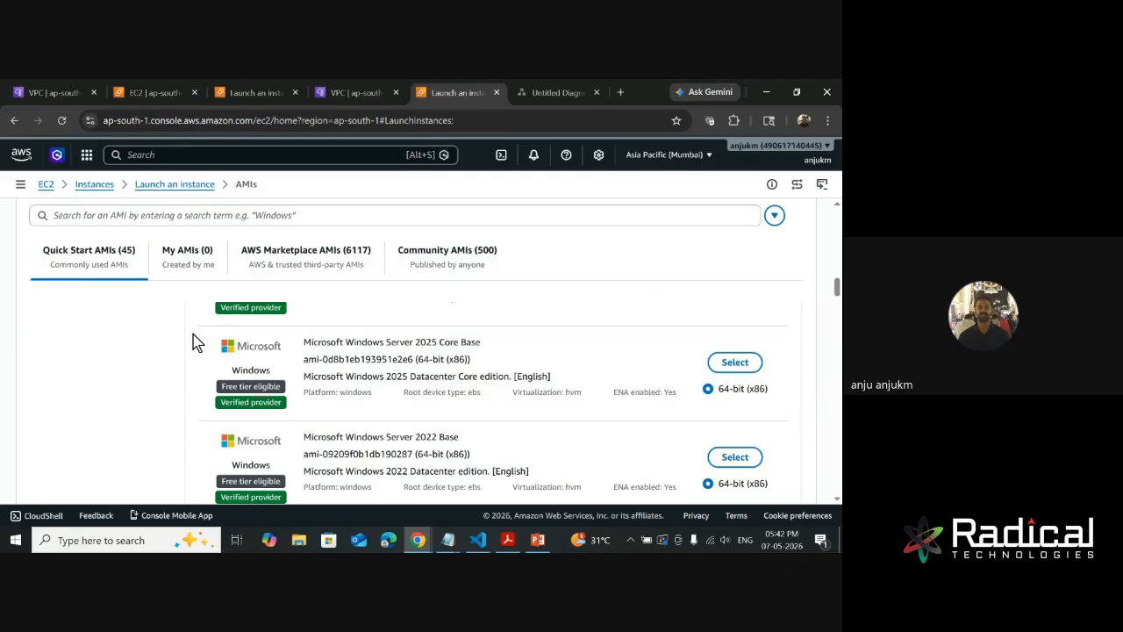
pyautogui.scroll(5, 189, 338)
pyautogui.scroll(5, 188, 337)
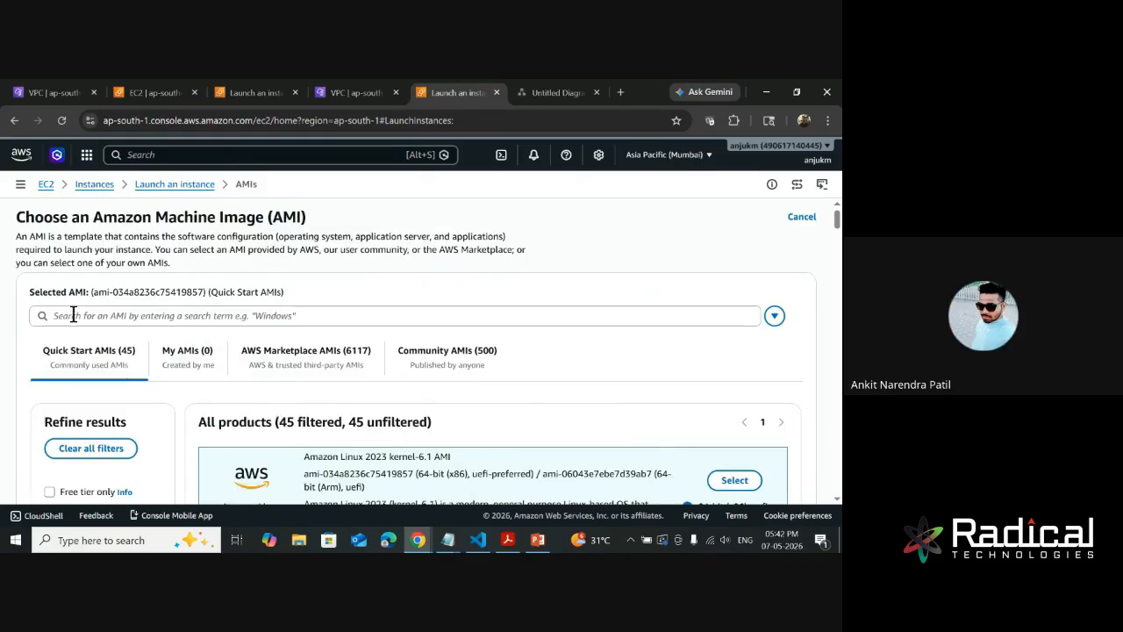
# - Search the AMI catalog for ubuntu
pyautogui.click(121, 322)
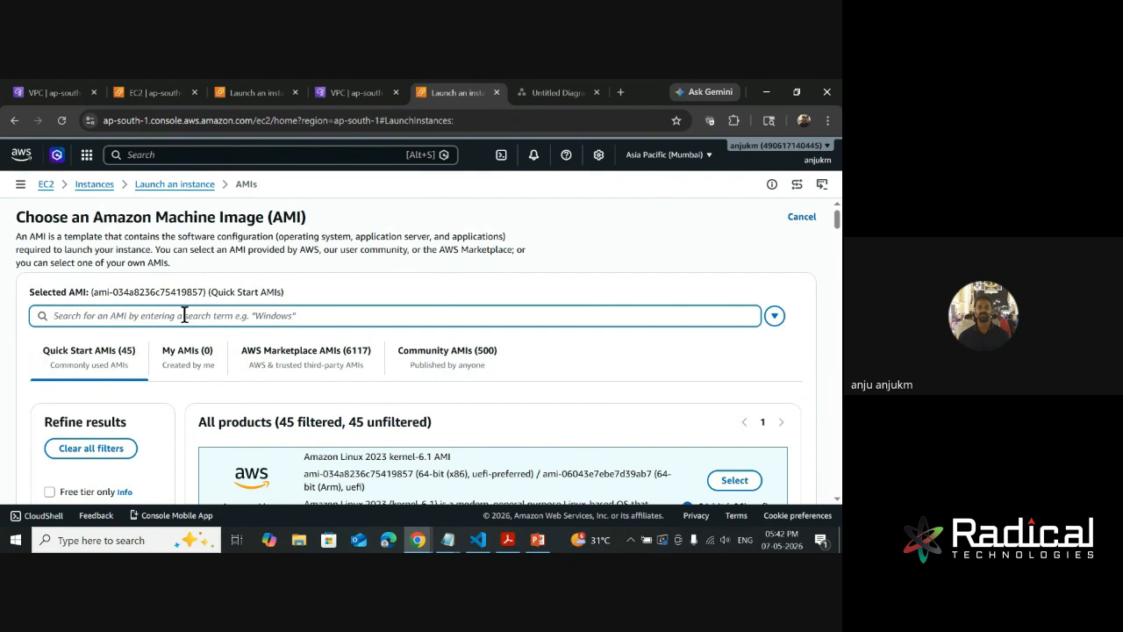
pyautogui.write('ubu')
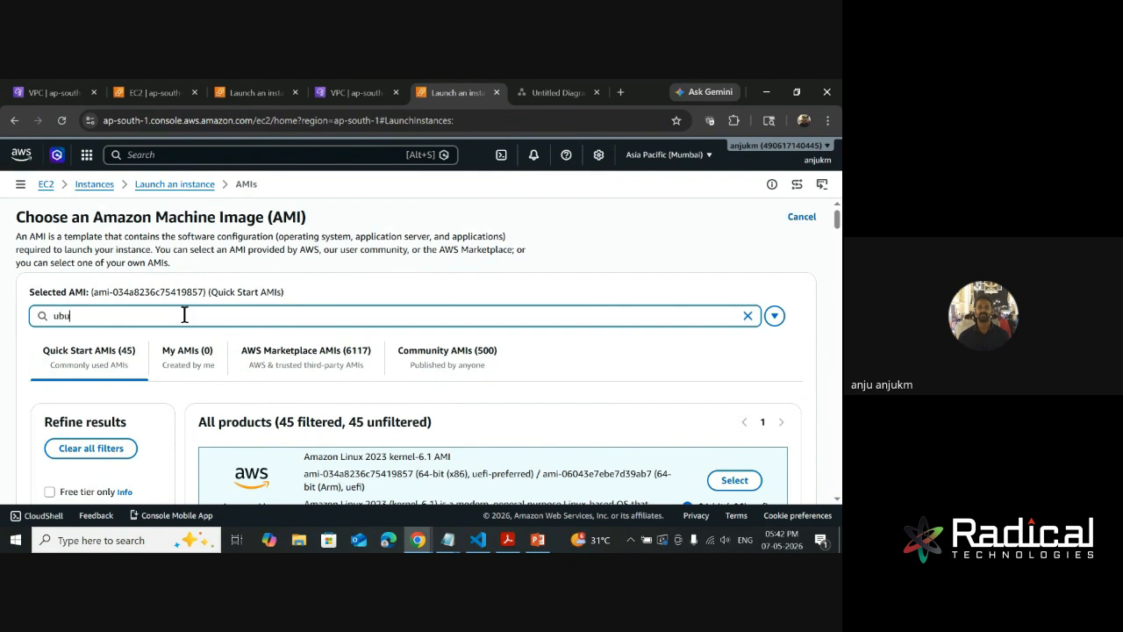
pyautogui.write('ntu')
pyautogui.press('Return')
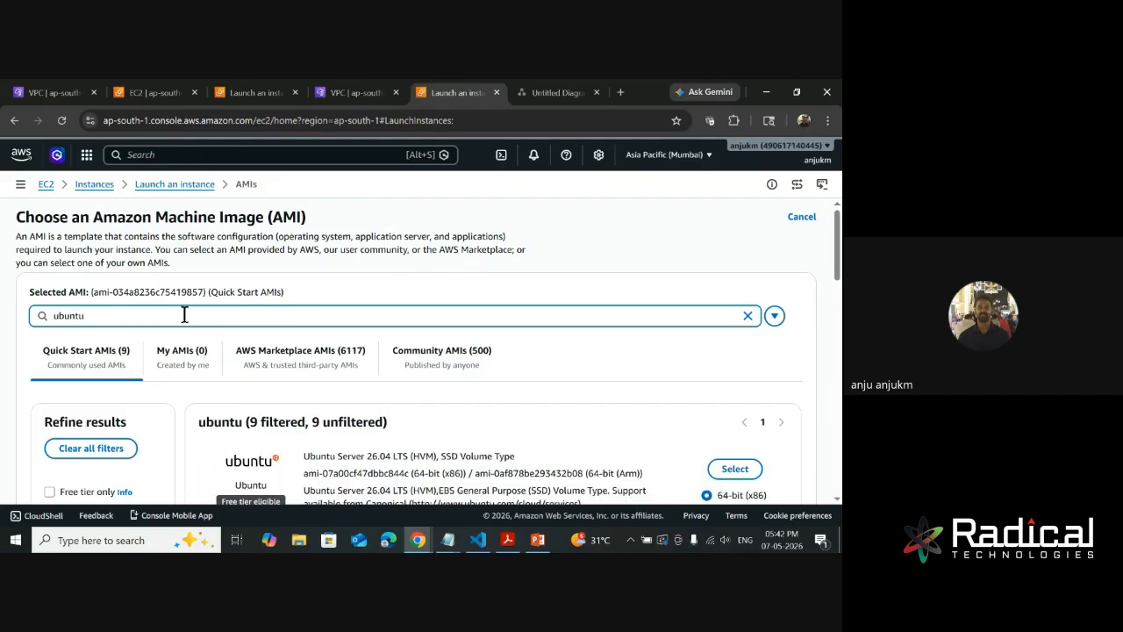
# - Look through the Ubuntu Quick Start images, checking their versions and free tier eligibility
pyautogui.scroll(-5, 322, 388)
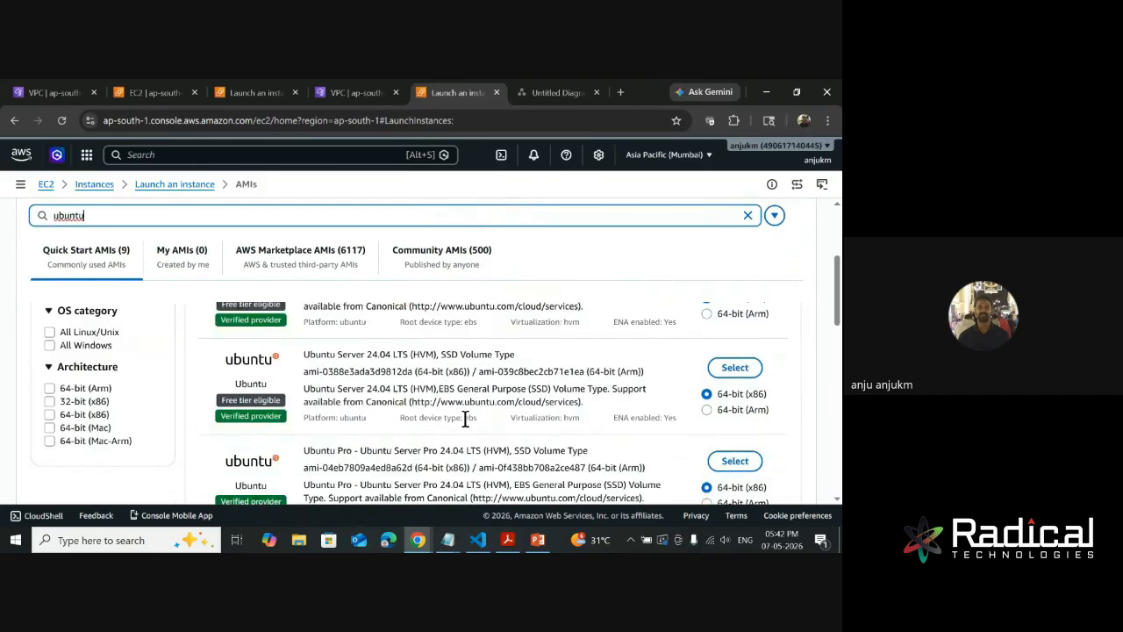
pyautogui.scroll(-5, 465, 418)
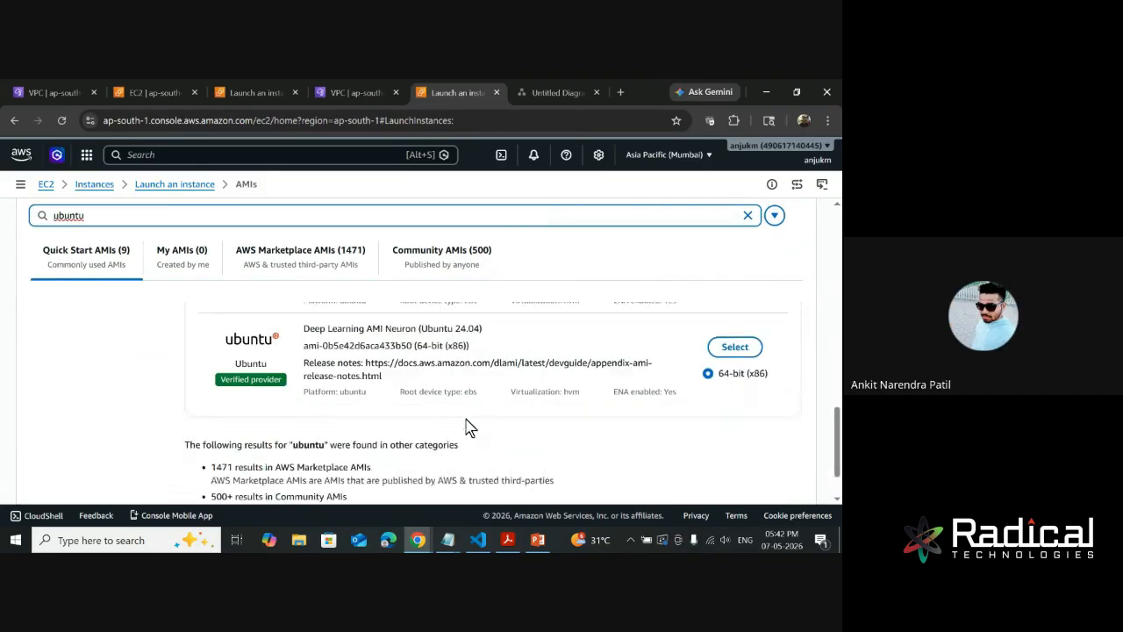
pyautogui.scroll(4, 465, 418)
pyautogui.scroll(6, 465, 417)
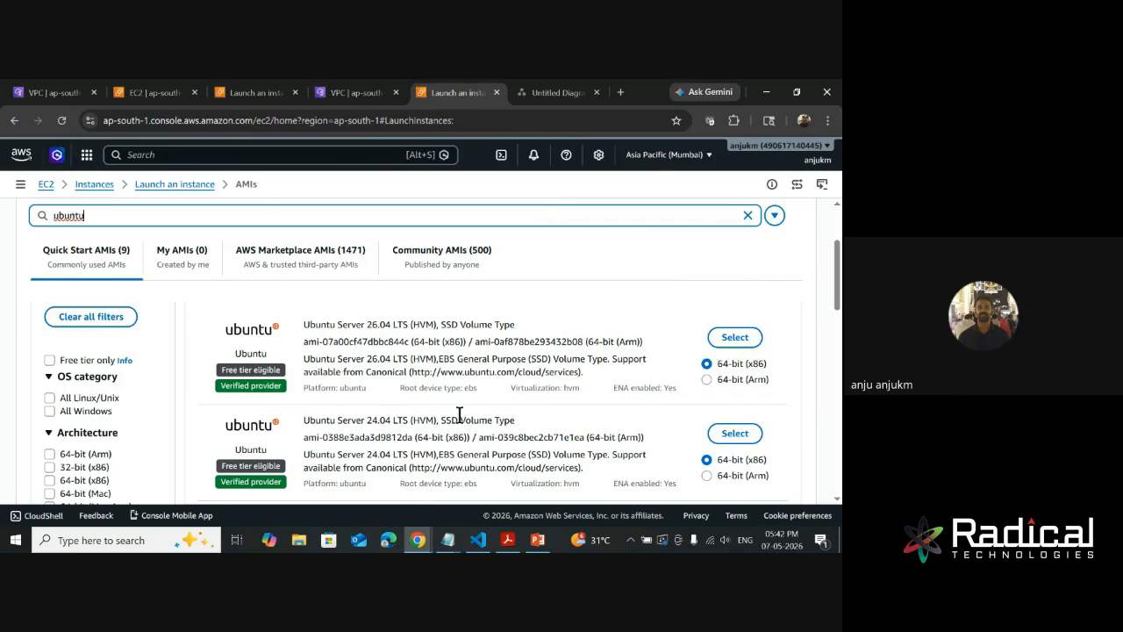
pyautogui.scroll(-3, 282, 438)
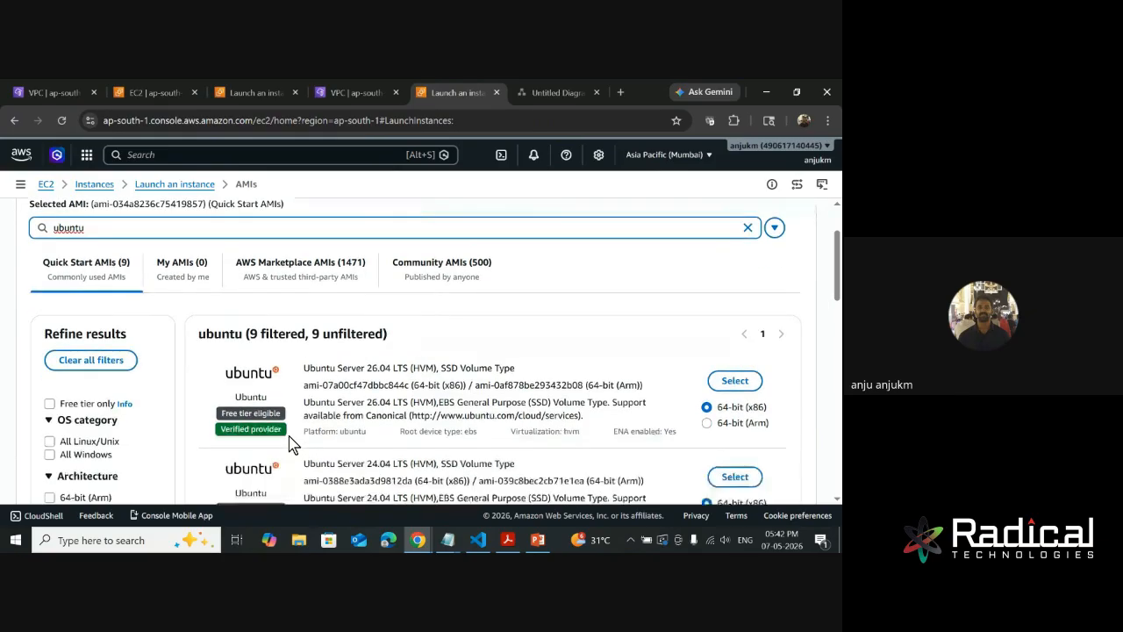
pyautogui.scroll(-4, 282, 439)
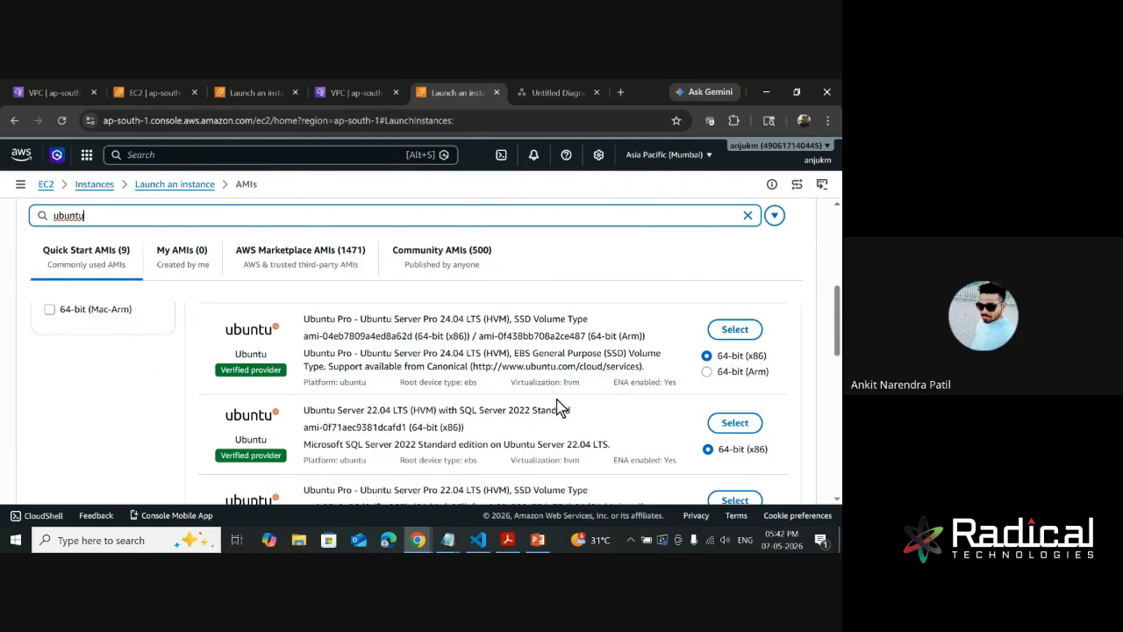
pyautogui.scroll(2, 558, 404)
pyautogui.scroll(5, 559, 406)
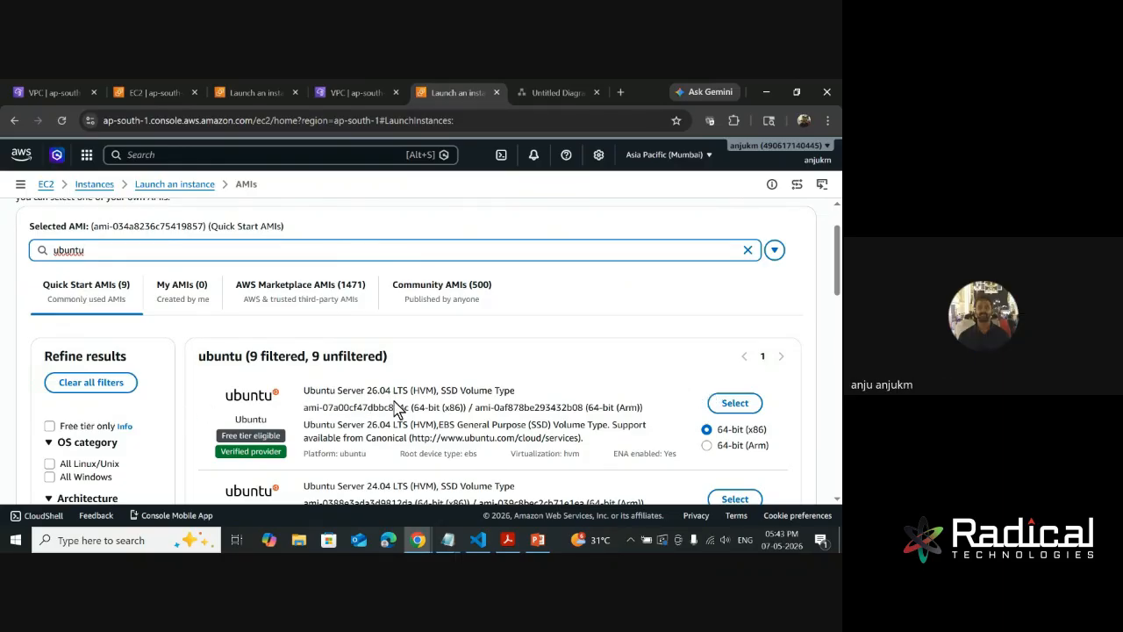
# - Compare the standard Ubuntu Server images with the Ubuntu Pro 24.04 and Ubuntu 22.04 with SQL Server 2022 images
pyautogui.scroll(-1, 392, 394)
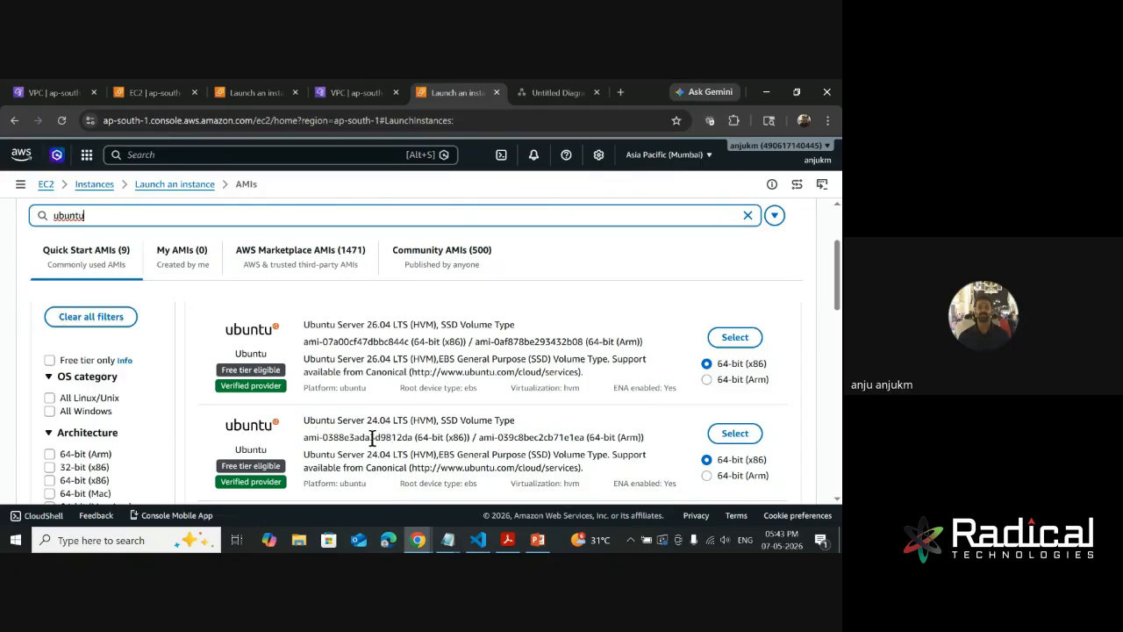
pyautogui.scroll(-2, 474, 436)
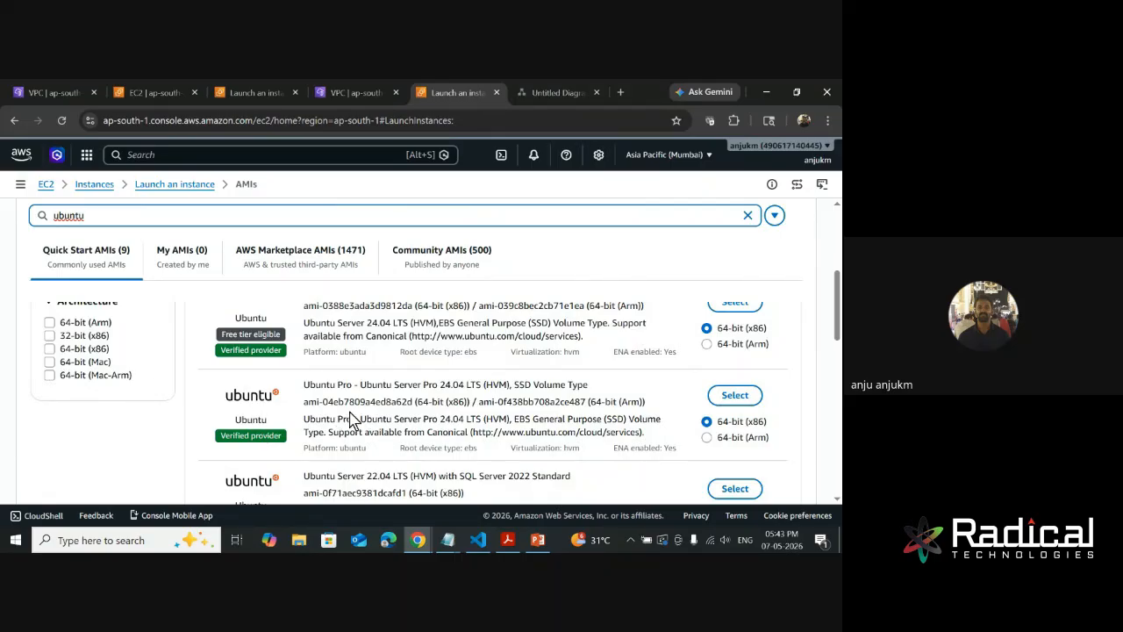
pyautogui.moveTo(413, 423); pyautogui.dragTo(441, 424)
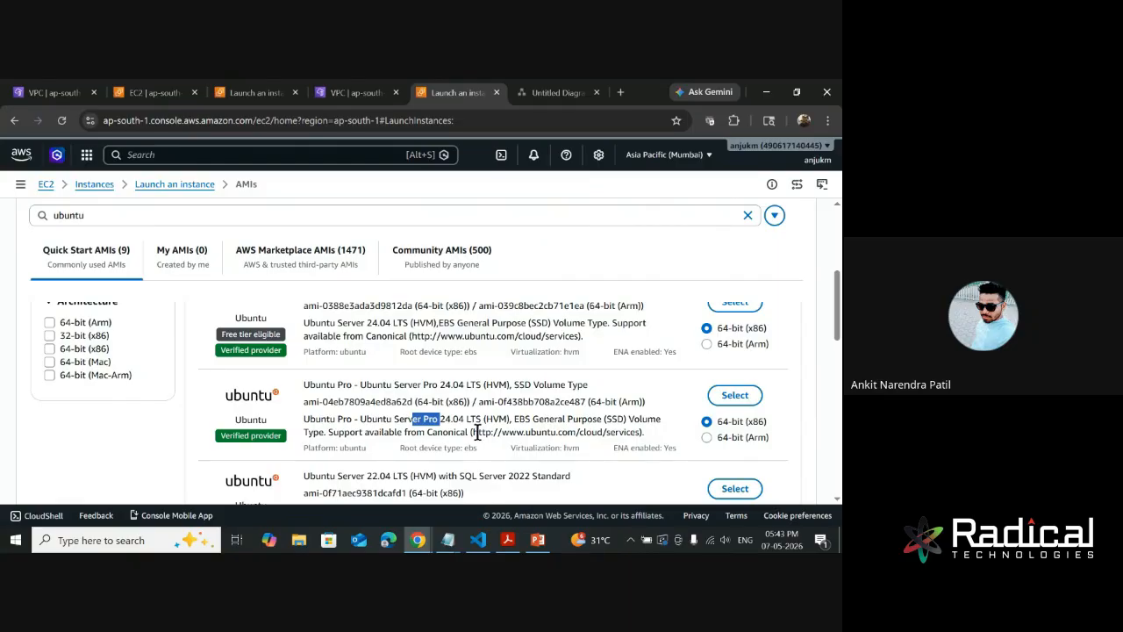
pyautogui.scroll(-1, 498, 418)
pyautogui.scroll(-1, 499, 418)
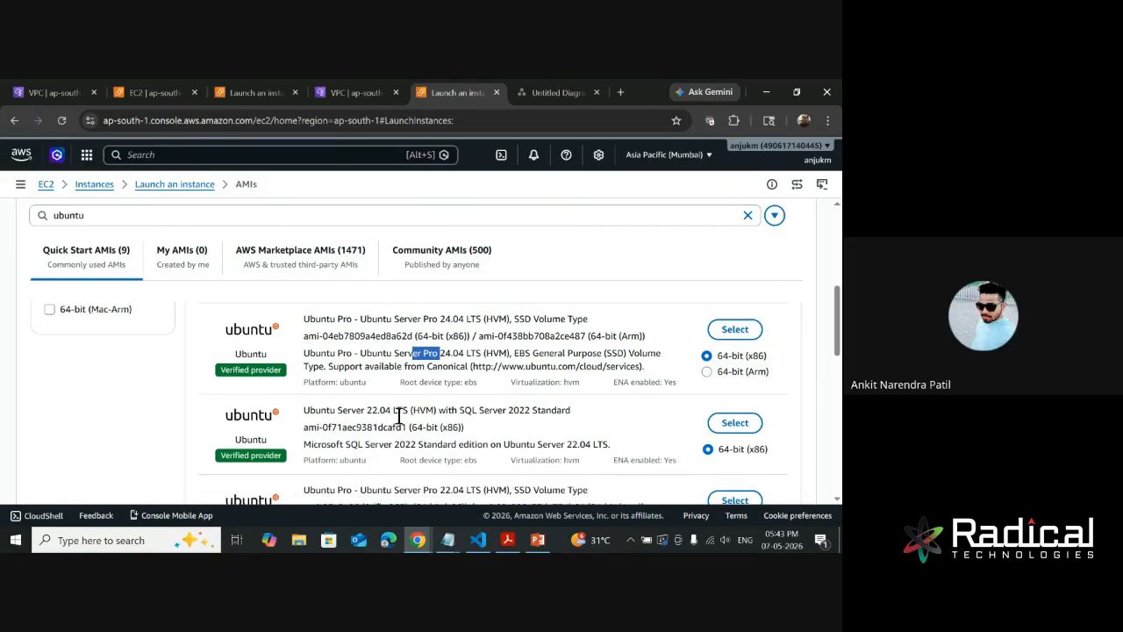
pyautogui.scroll(5, 412, 408)
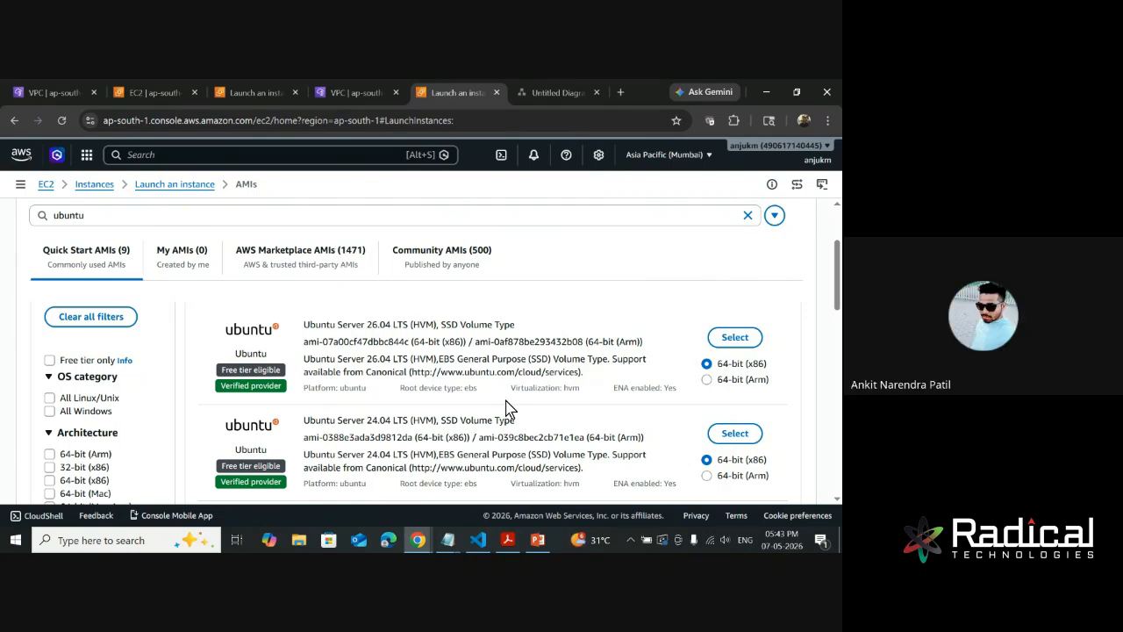
pyautogui.scroll(-3, 518, 413)
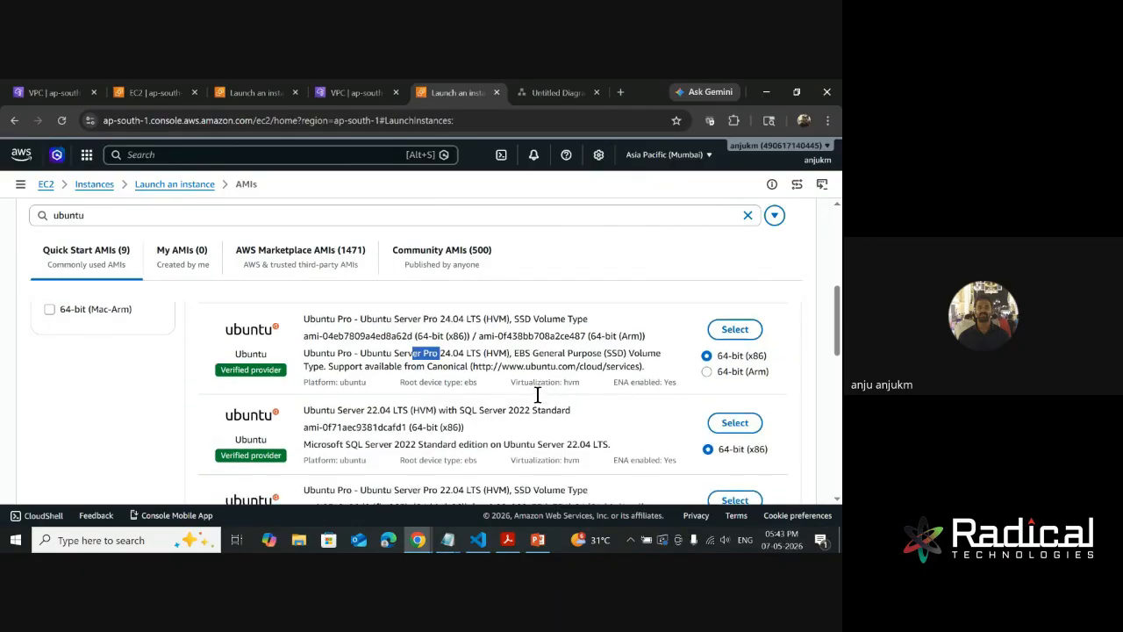
pyautogui.click(413, 366)
pyautogui.moveTo(457, 410); pyautogui.dragTo(505, 413)
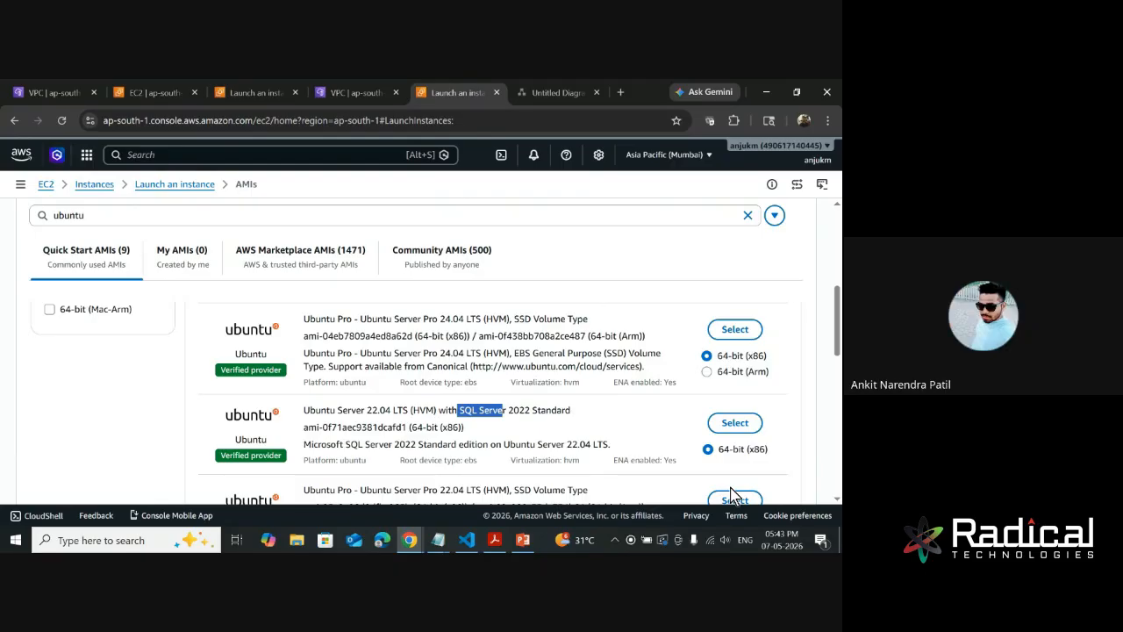
pyautogui.scroll(5, 734, 496)
pyautogui.scroll(1, 532, 472)
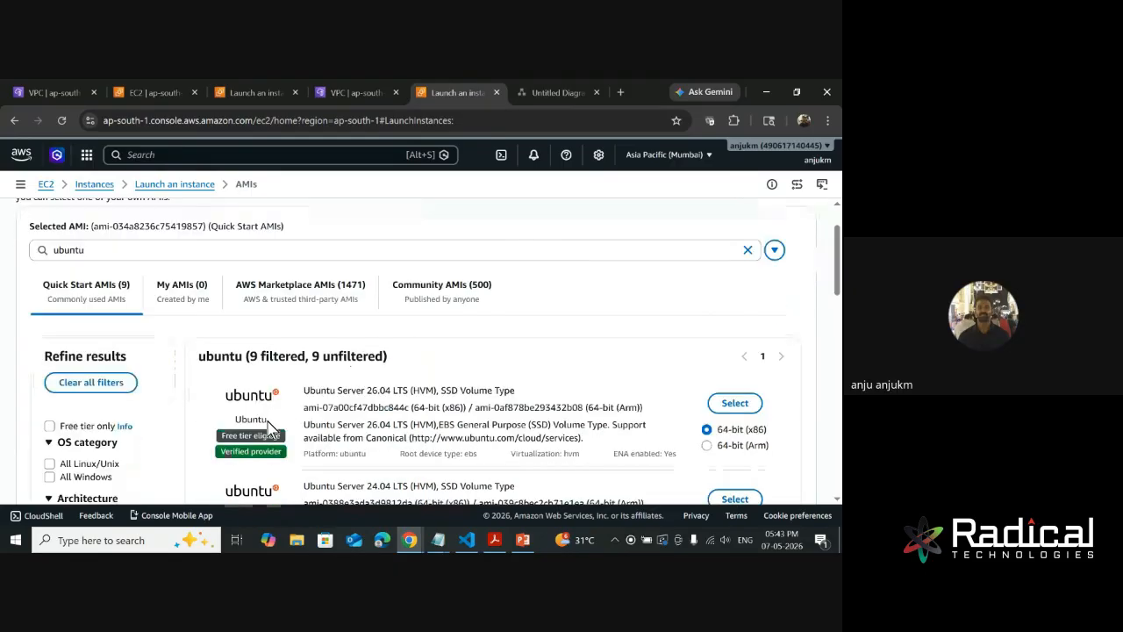
pyautogui.scroll(-3, 290, 430)
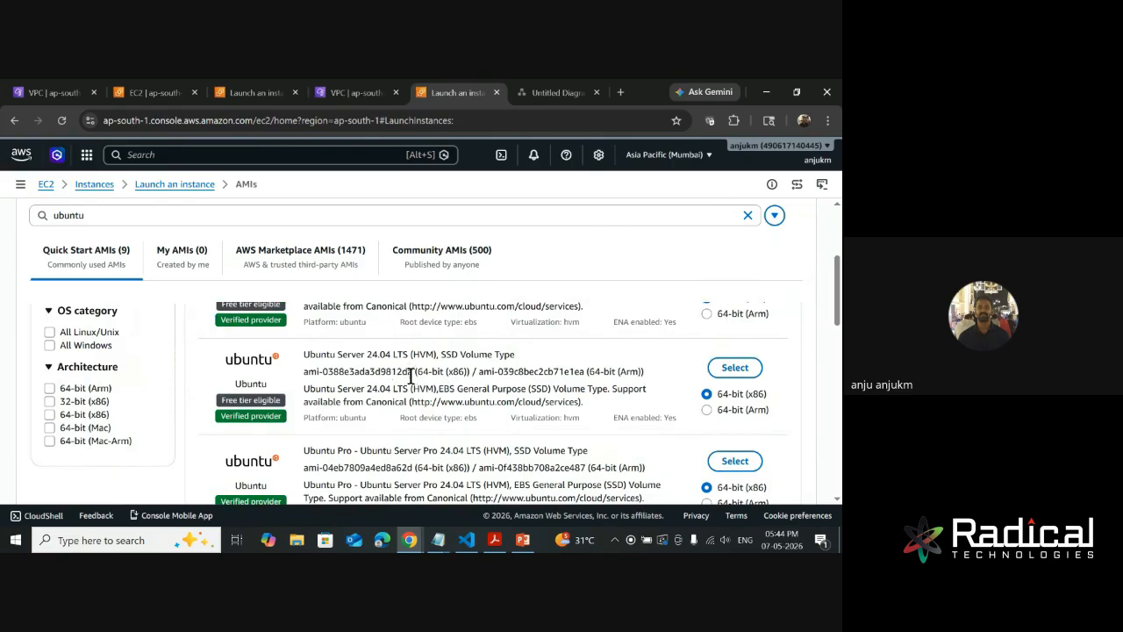
# - Choose the 64-bit (x86) Ubuntu Server 24.04 LTS (HVM), SSD Volume Type image from the catalog for the instance
pyautogui.moveTo(261, 397); pyautogui.dragTo(276, 398)
pyautogui.scroll(3, 299, 392)
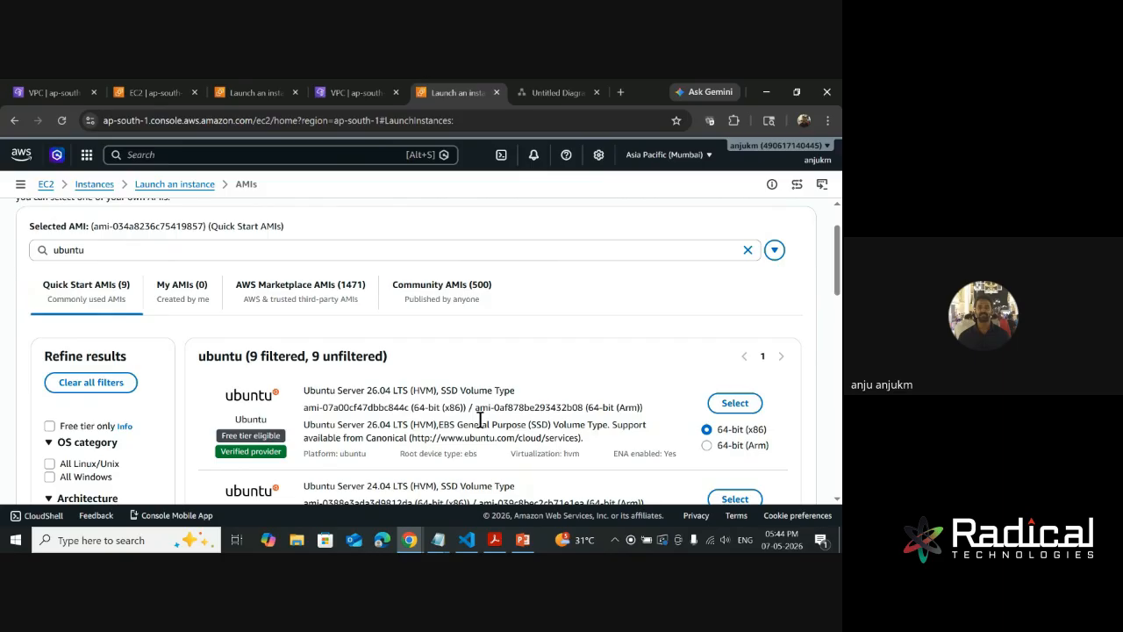
pyautogui.scroll(-1, 480, 422)
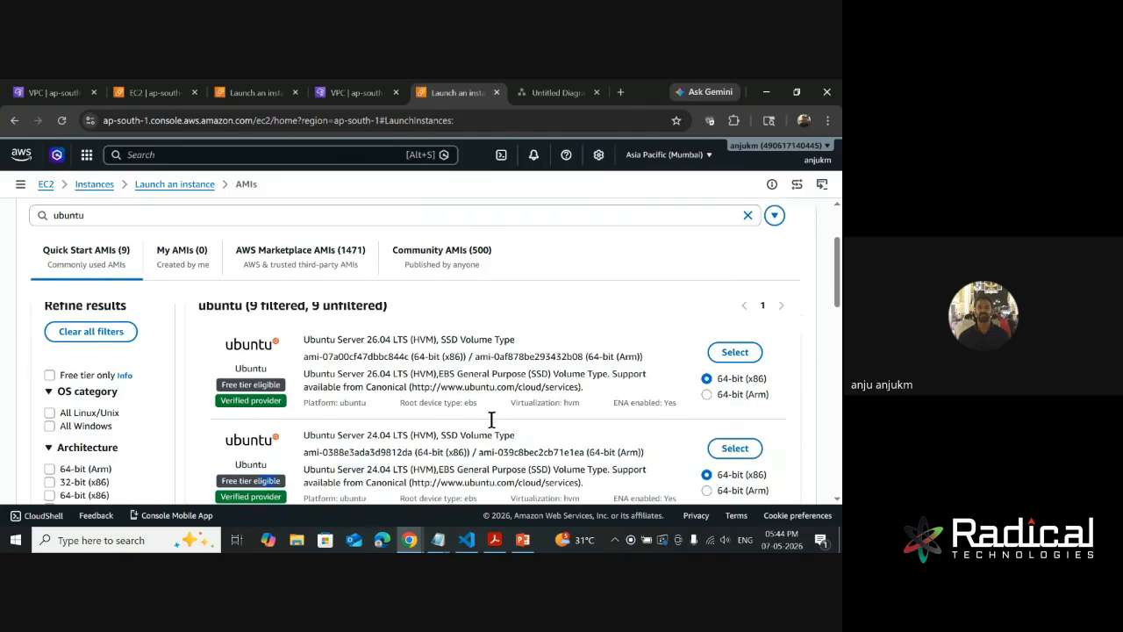
pyautogui.click(735, 433)
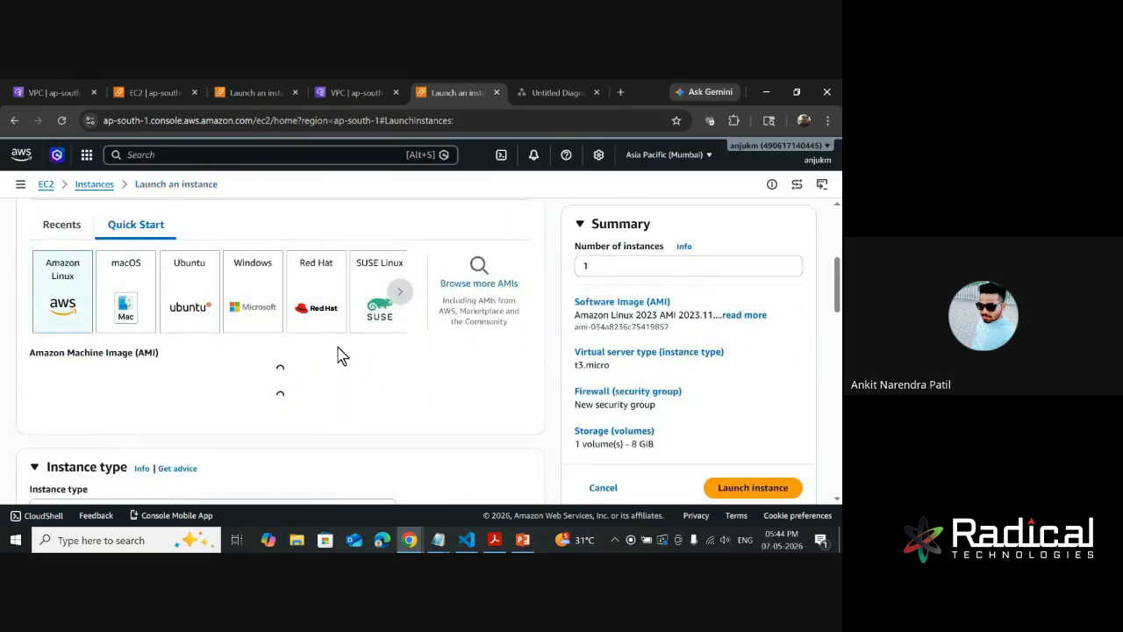
pyautogui.click(190, 306)
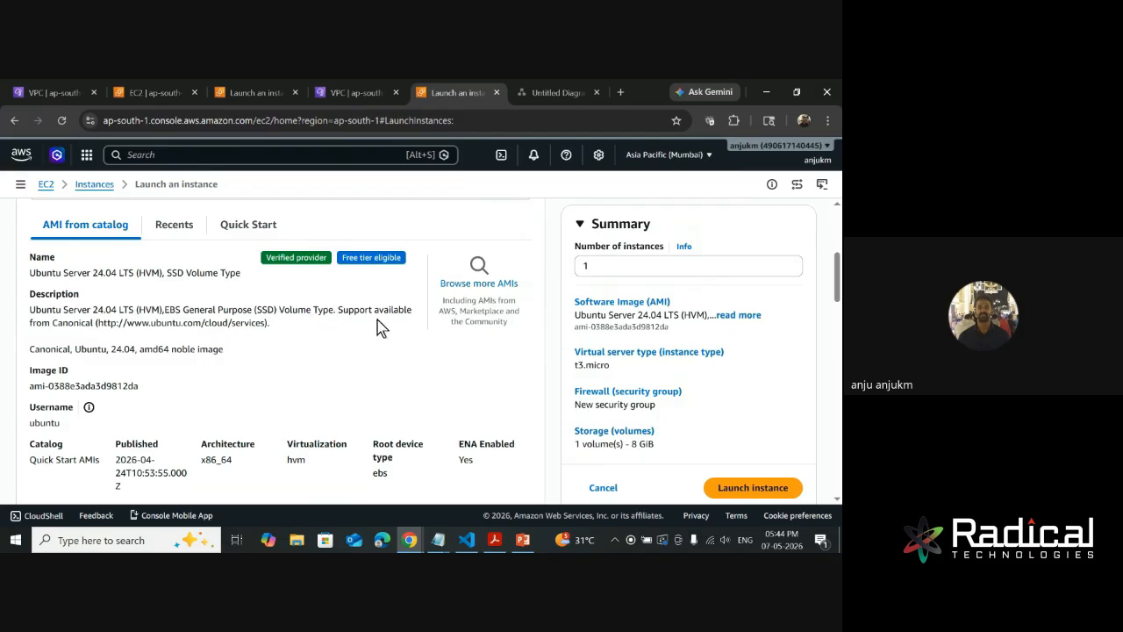
# - Look through the available instance types, comparing their vCPUs, memory, hourly pricing and free tier eligibility, without changing the selected type
pyautogui.scroll(-3, 268, 342)
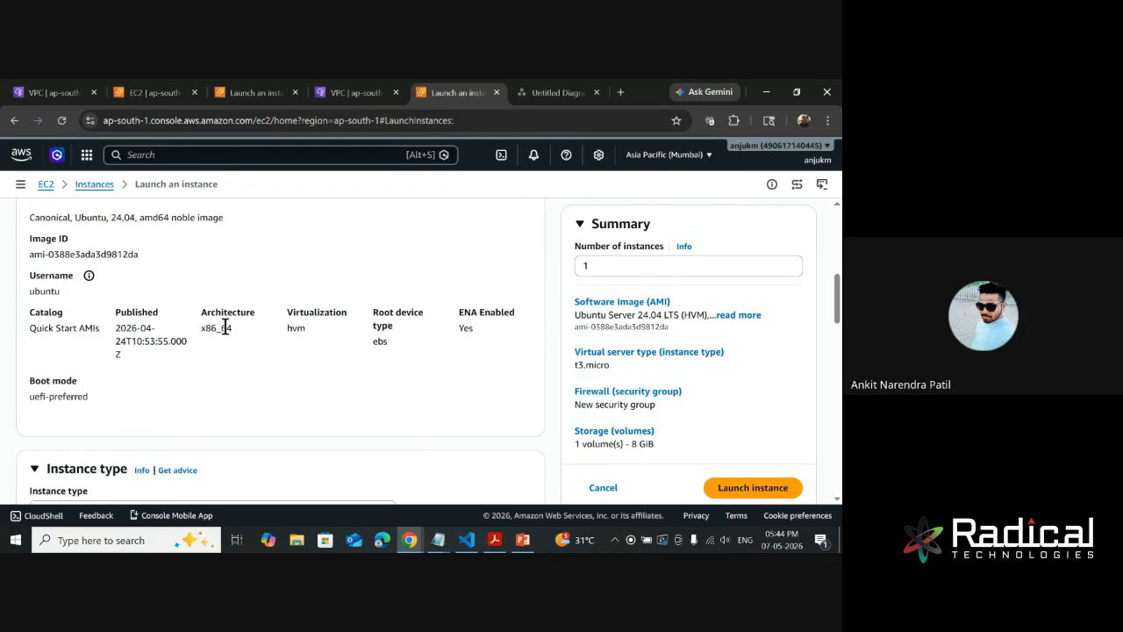
pyautogui.scroll(-4, 449, 340)
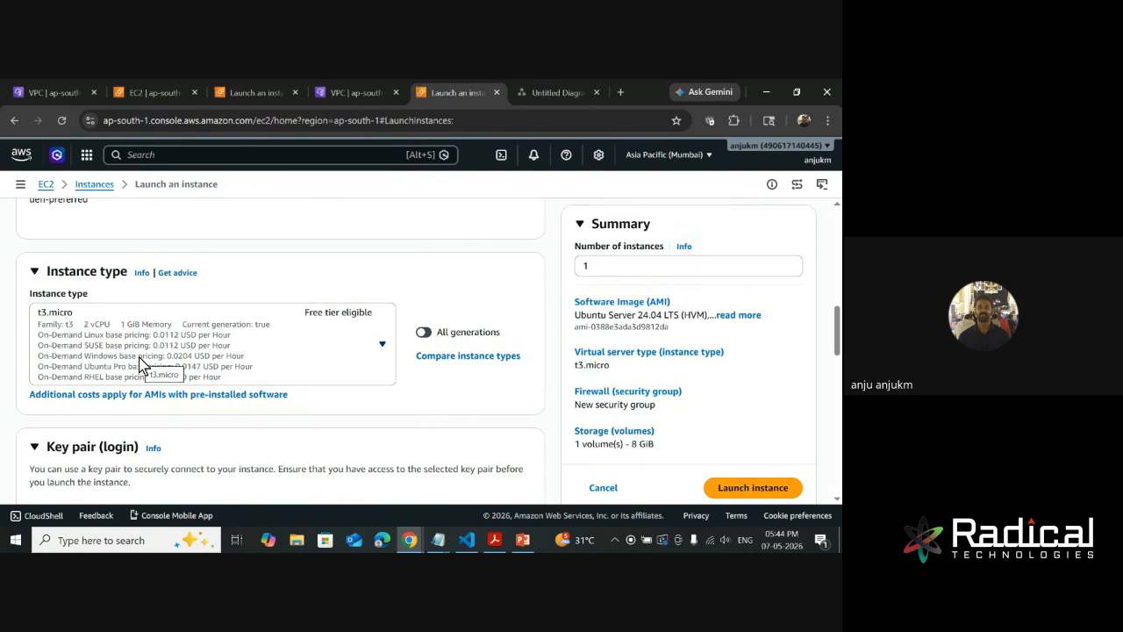
pyautogui.click(382, 346)
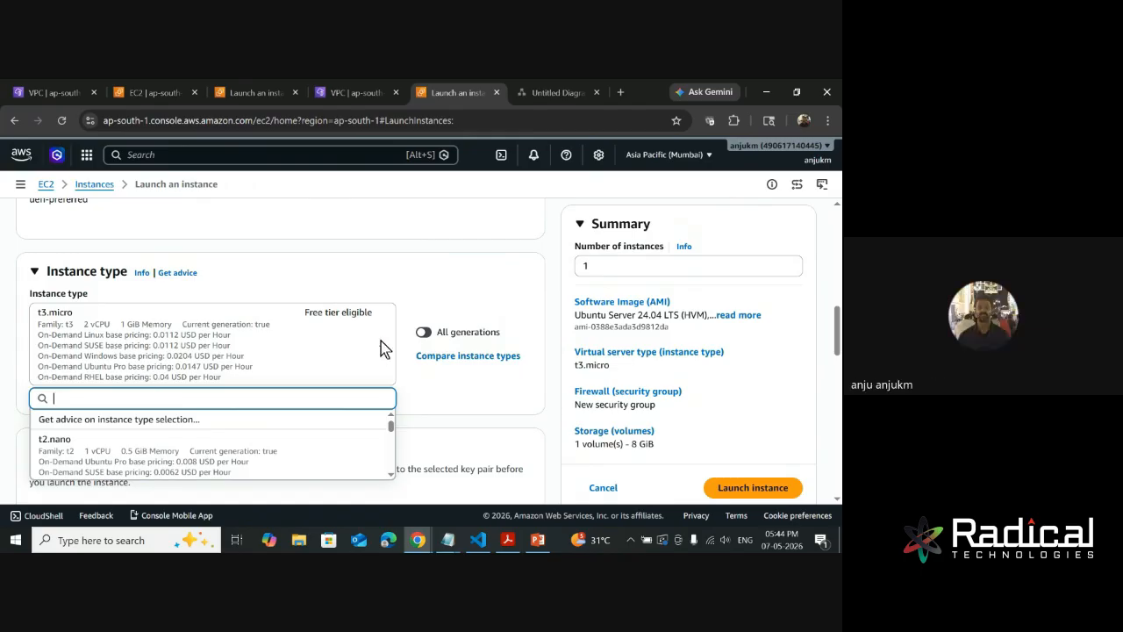
pyautogui.scroll(-1, 340, 323)
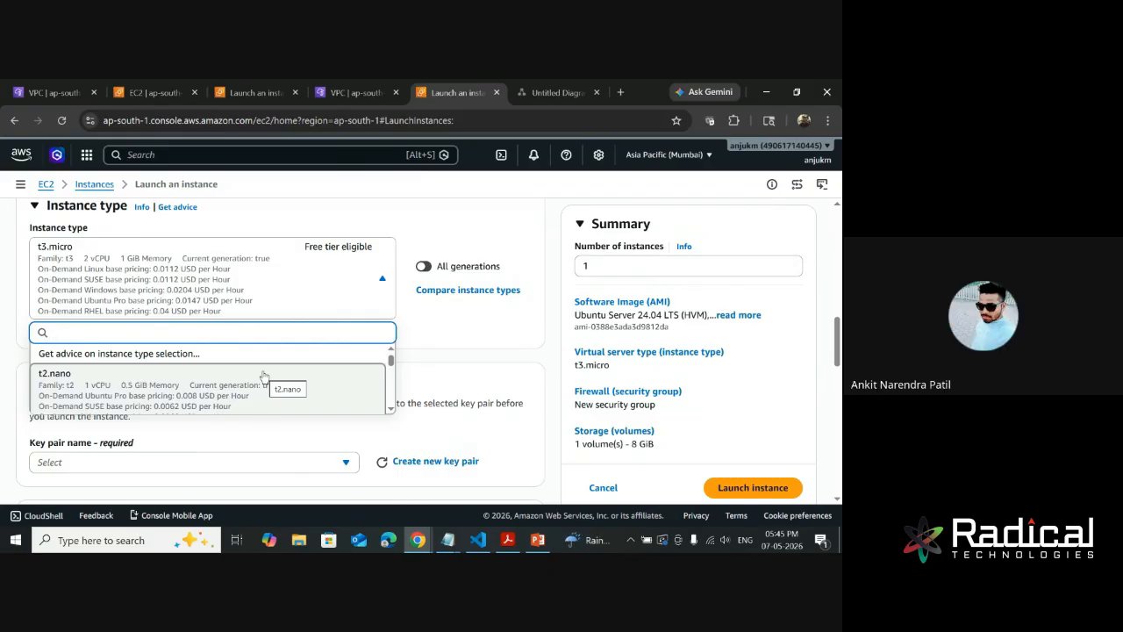
pyautogui.scroll(-5, 263, 378)
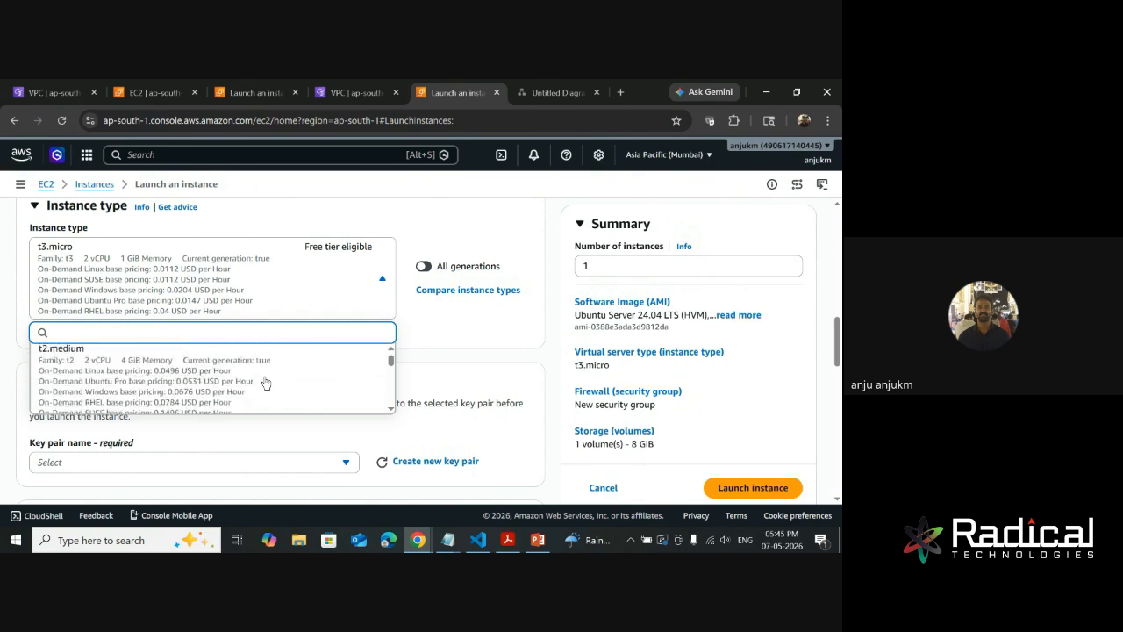
pyautogui.scroll(3, 108, 392)
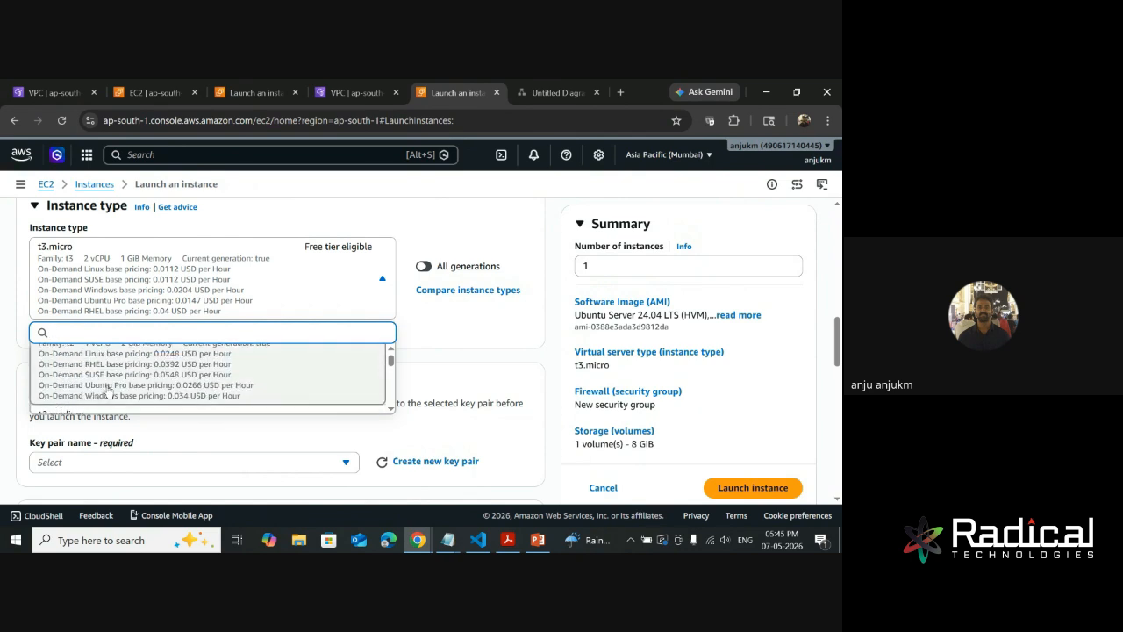
pyautogui.scroll(-2, 151, 393)
pyautogui.scroll(-4, 151, 393)
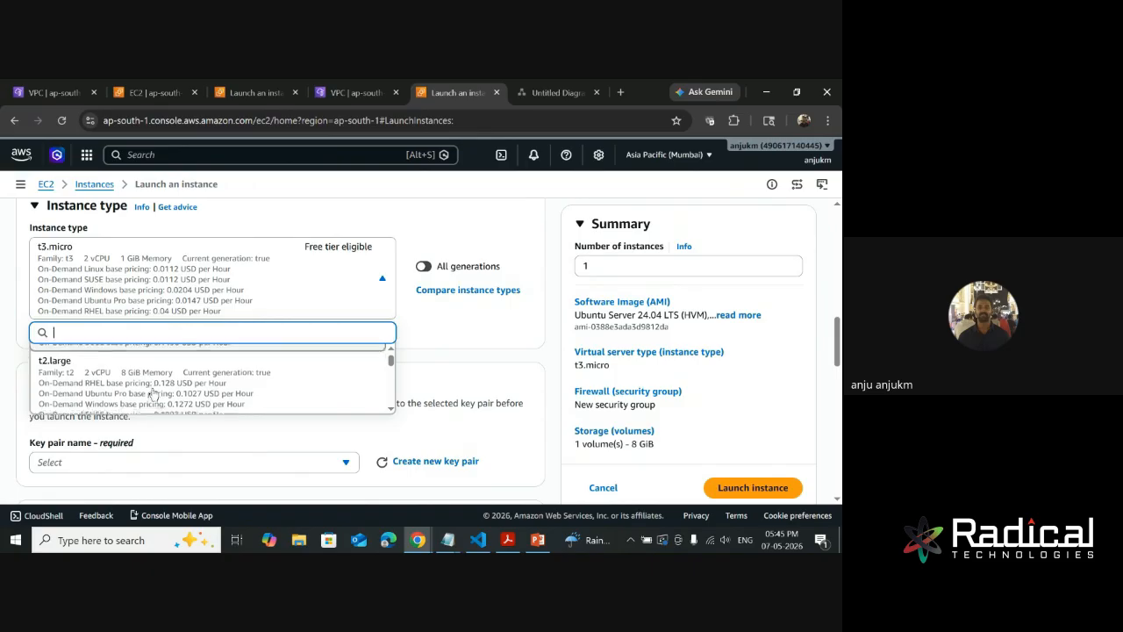
pyautogui.scroll(-1, 153, 395)
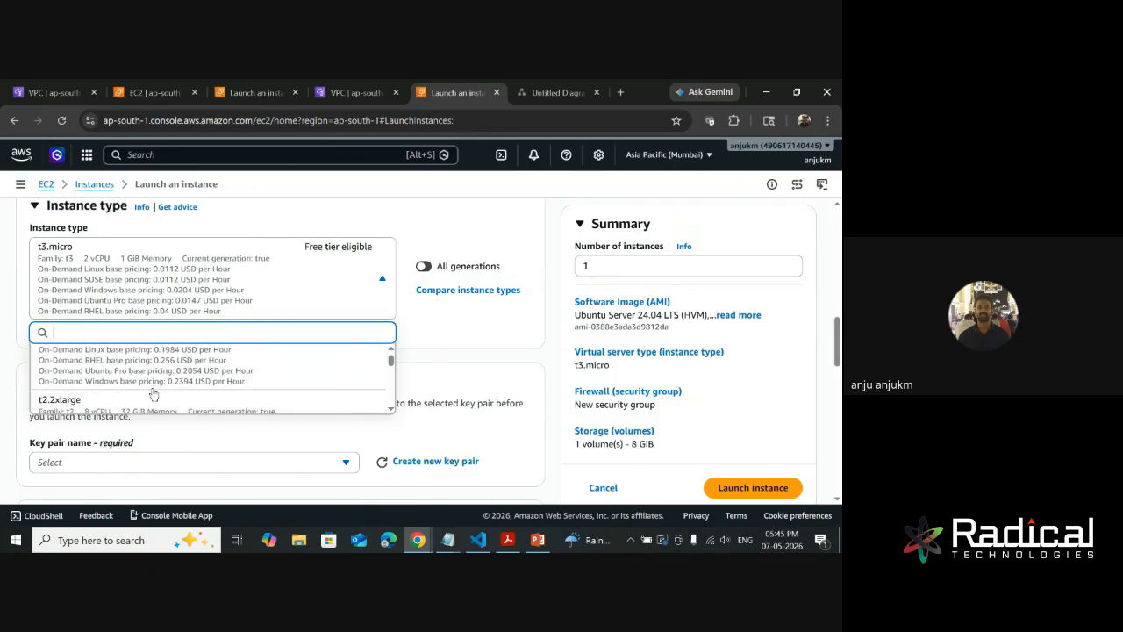
pyautogui.scroll(-1, 151, 381)
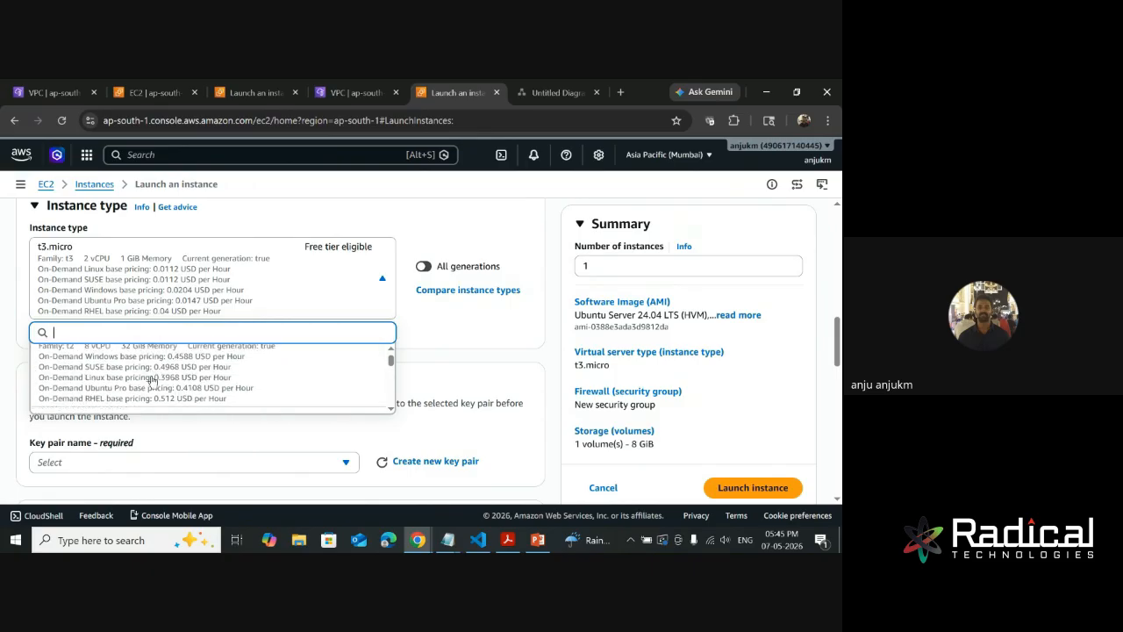
pyautogui.scroll(-1, 151, 379)
pyautogui.scroll(-2, 152, 378)
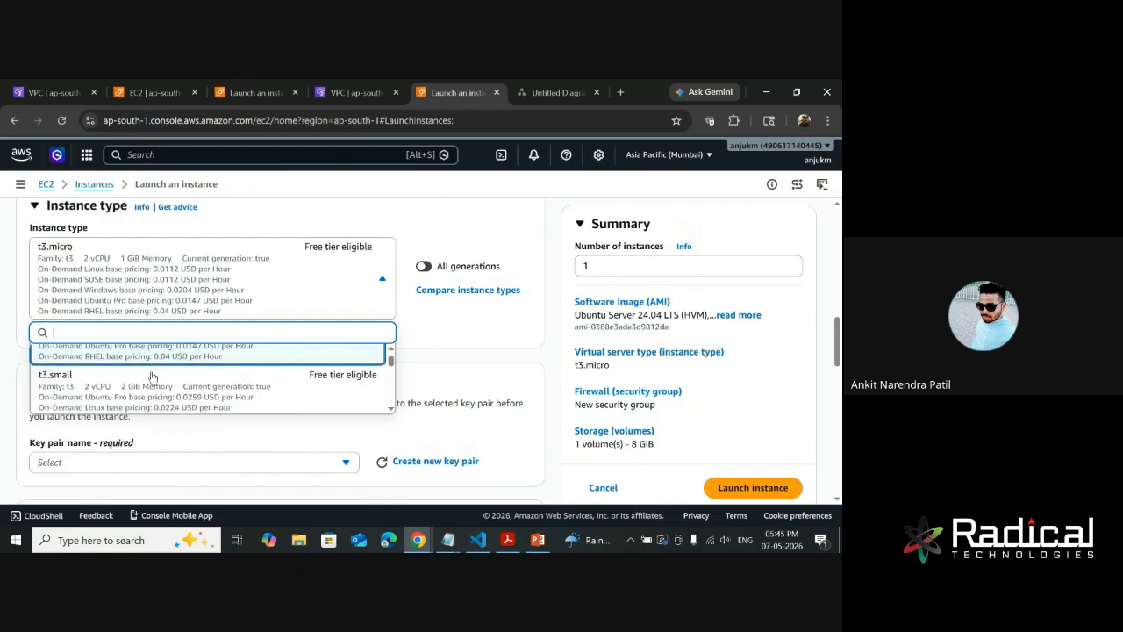
pyautogui.scroll(-4, 152, 378)
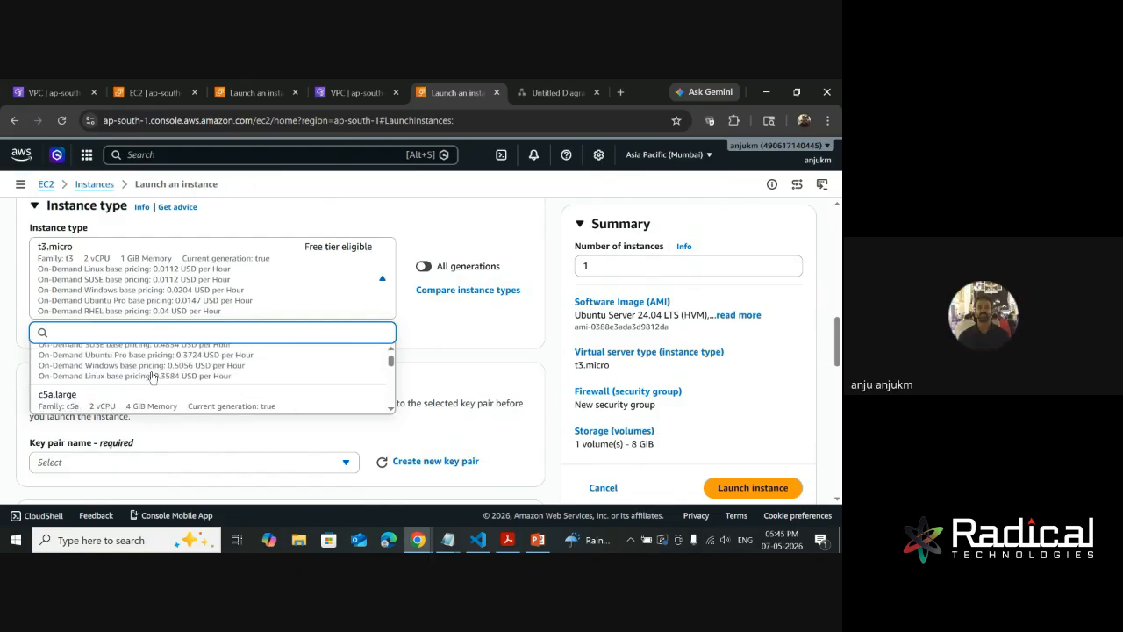
pyautogui.scroll(-10, 151, 377)
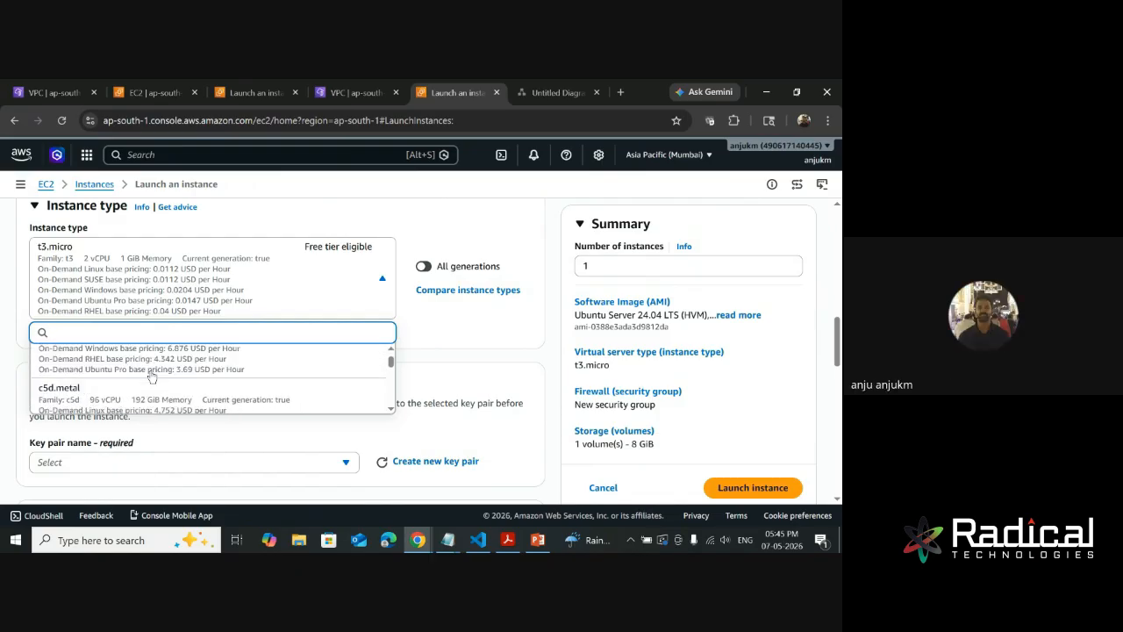
pyautogui.scroll(-3, 151, 378)
pyautogui.scroll(-10, 151, 378)
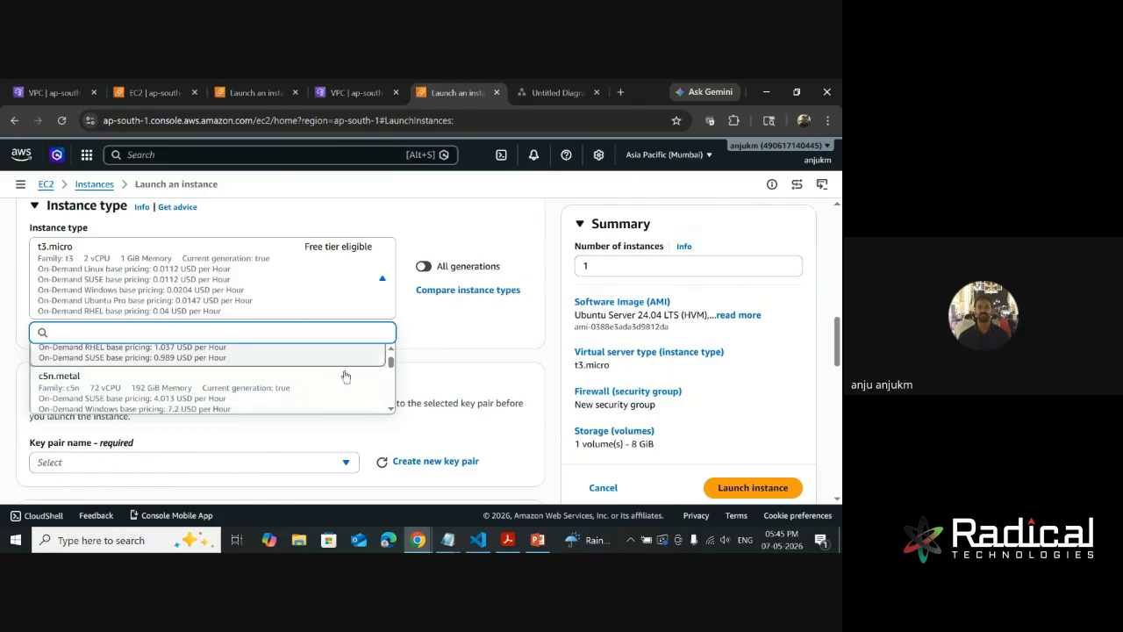
pyautogui.scroll(-5, 317, 372)
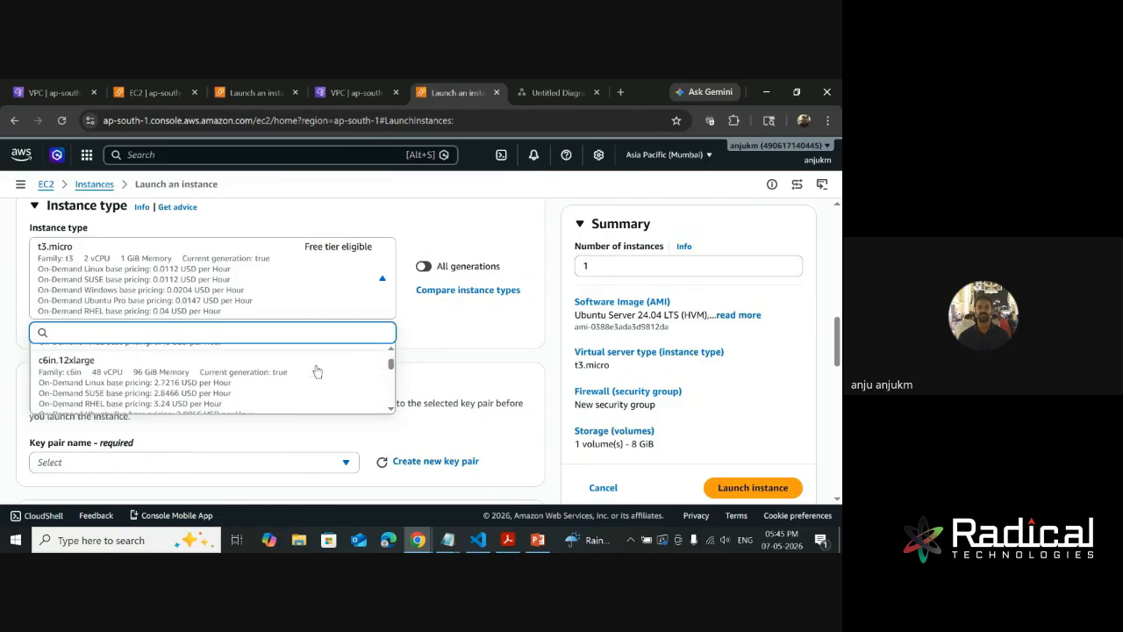
pyautogui.click(454, 359)
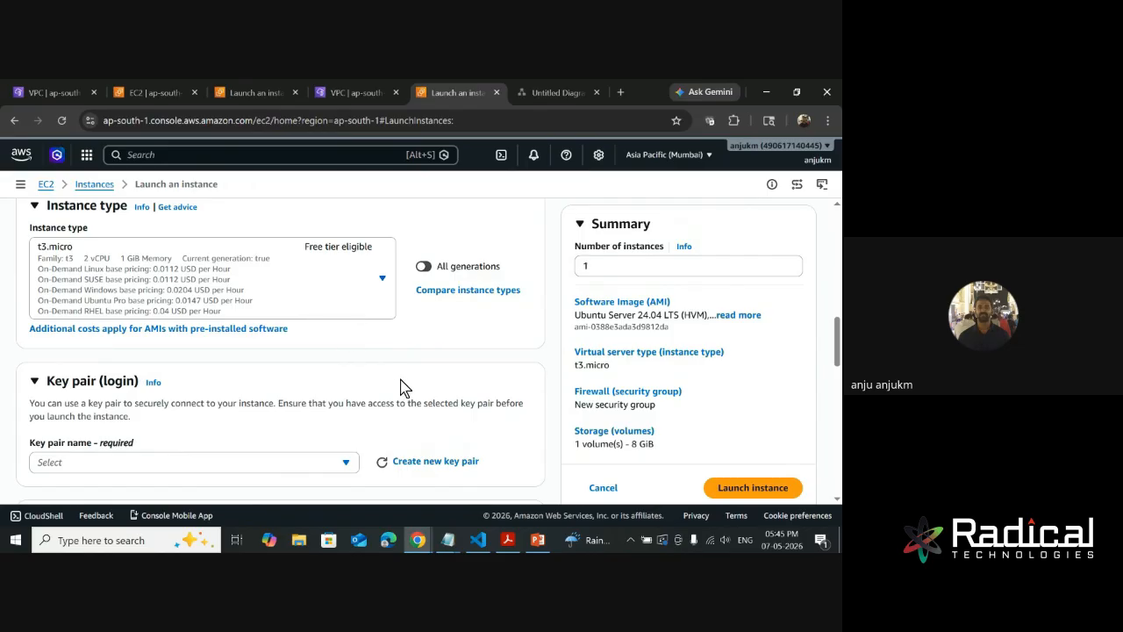
# - Check which existing key pairs are available for logging in to the instance, leaving the key pair unselected
pyautogui.scroll(-1, 466, 353)
pyautogui.scroll(1, 465, 353)
pyautogui.scroll(-1, 207, 337)
pyautogui.scroll(-1, 205, 354)
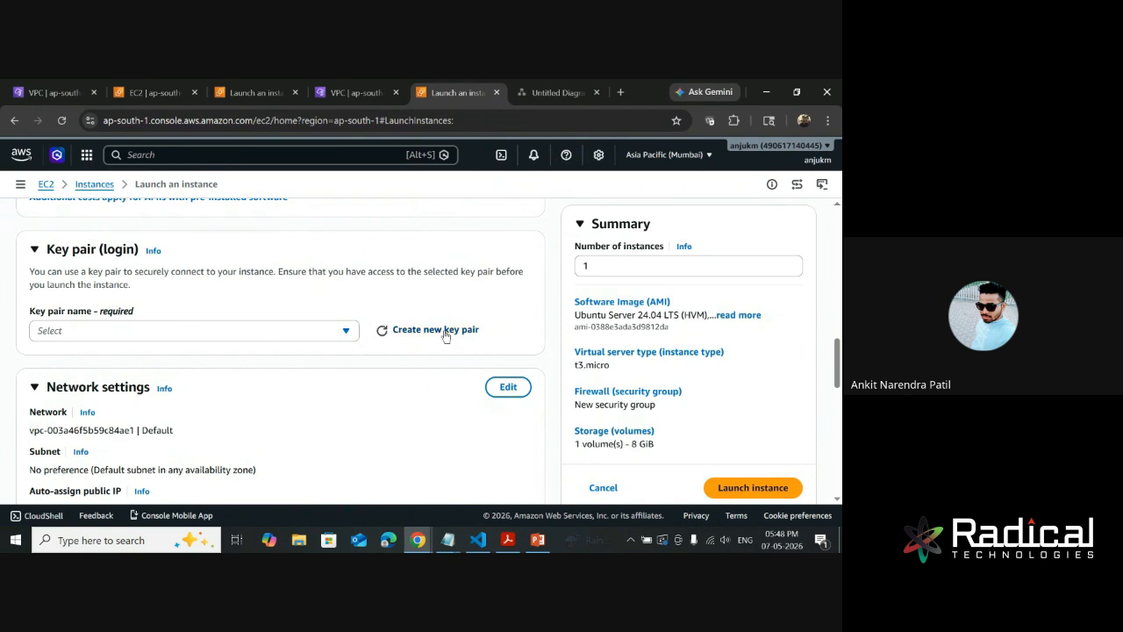
pyautogui.click(308, 334)
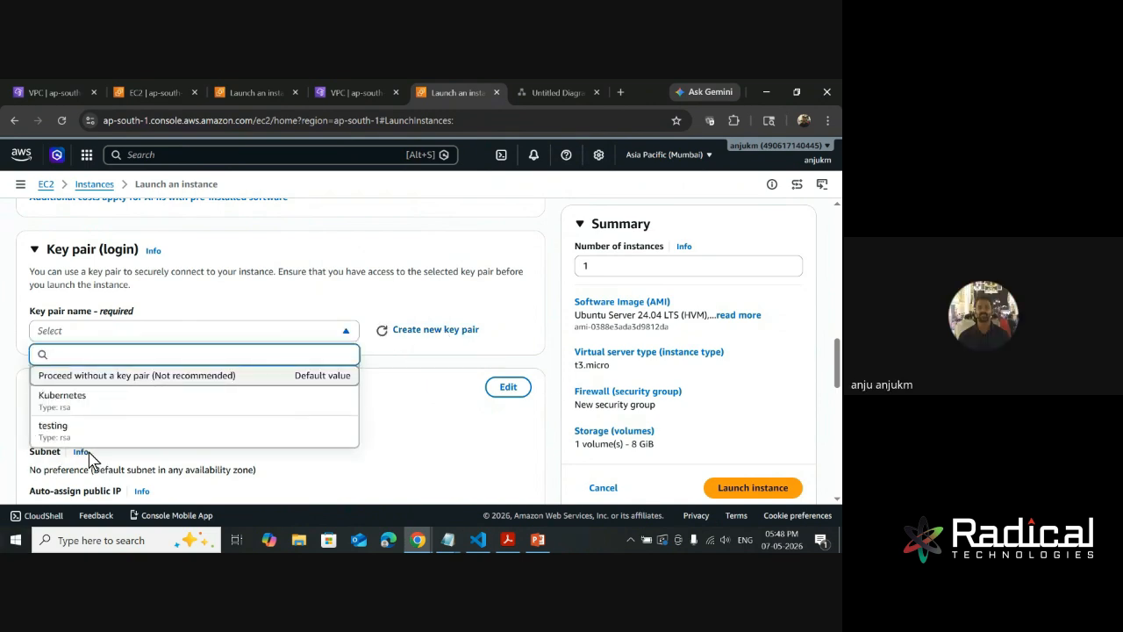
pyautogui.scroll(-1, 105, 426)
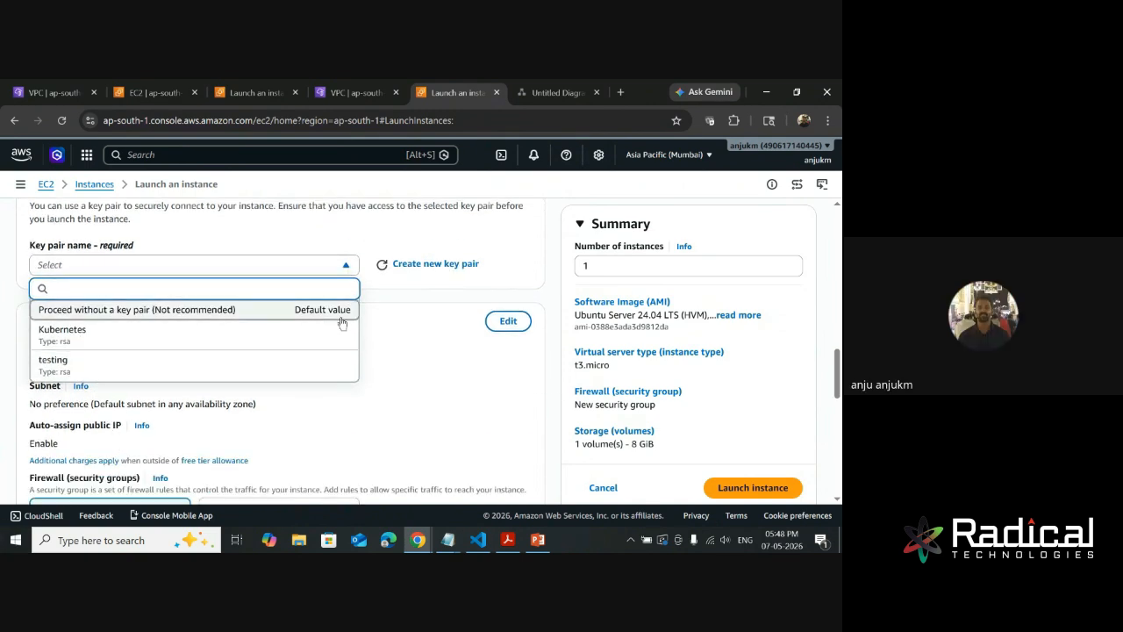
pyautogui.click(447, 357)
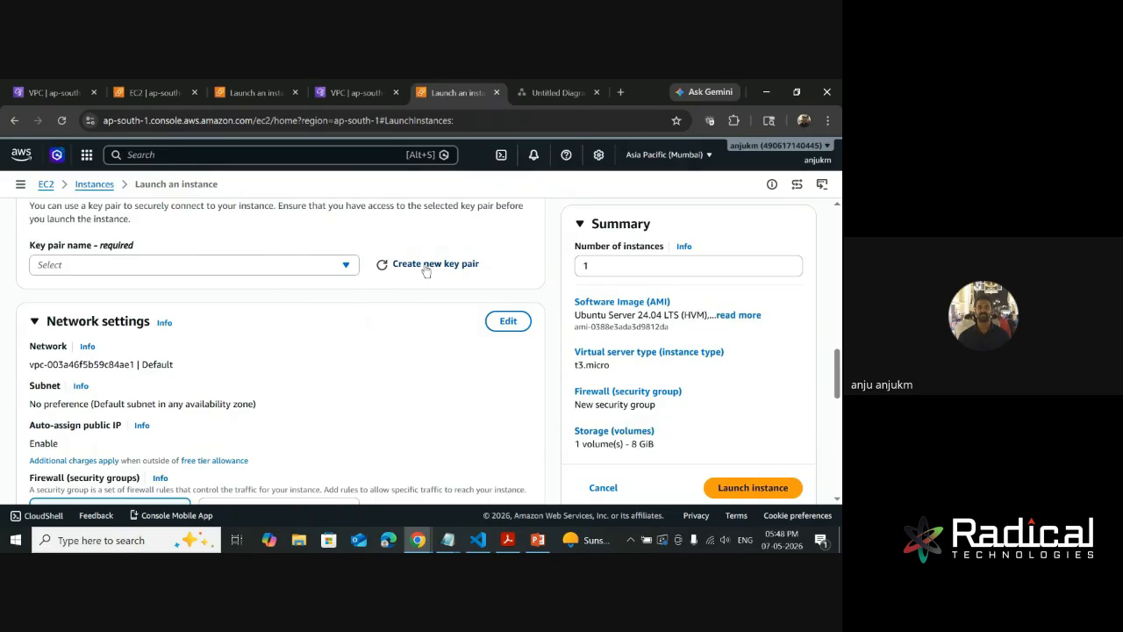
# - Start creating a new key pair named awskey with RSA as the key pair type
pyautogui.click(427, 266)
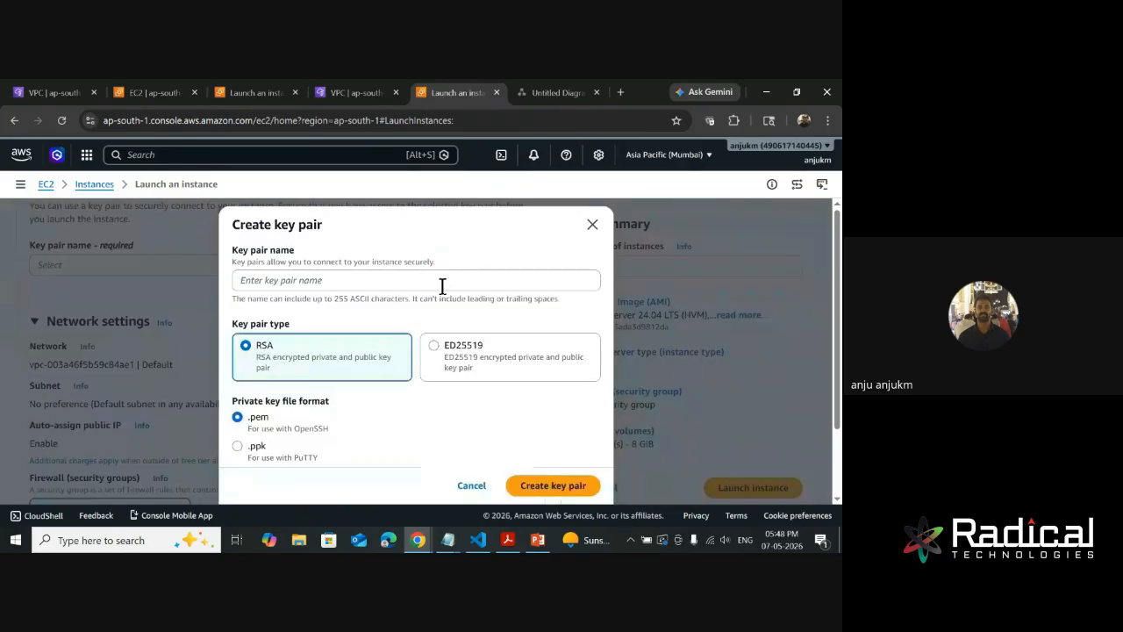
pyautogui.click(299, 279)
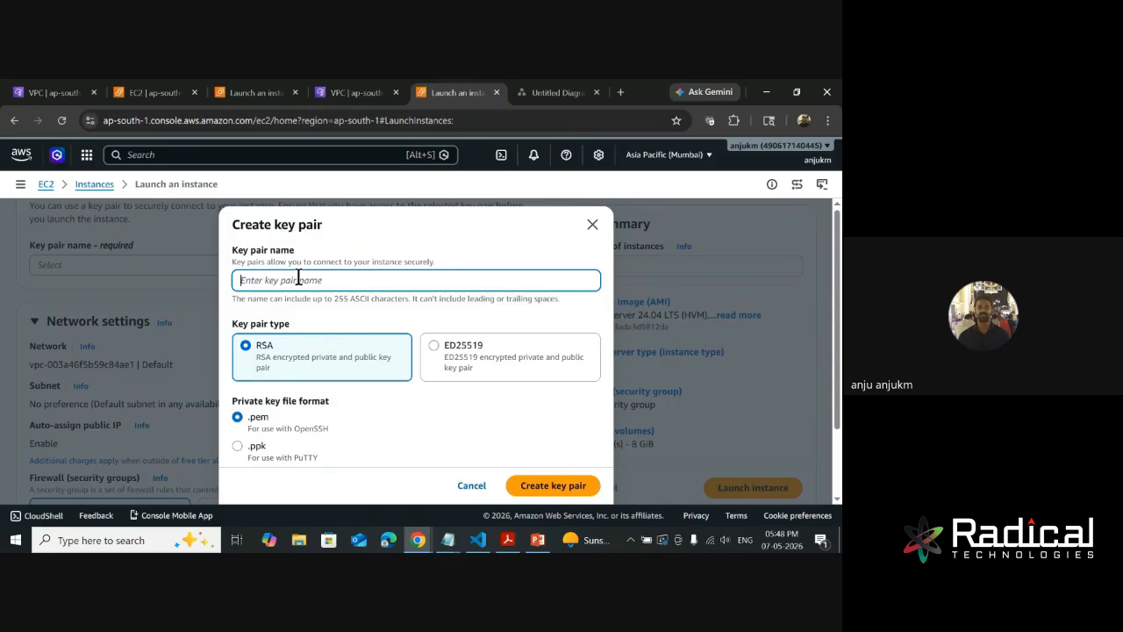
pyautogui.write('awsky')
pyautogui.press('BackSpace')
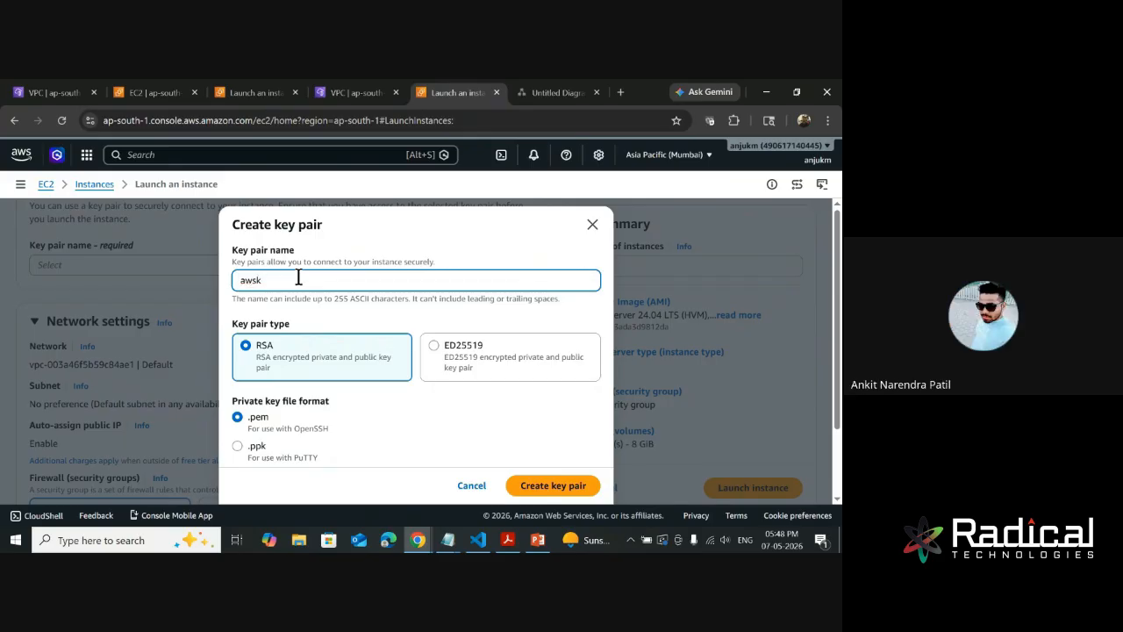
pyautogui.write('ey')
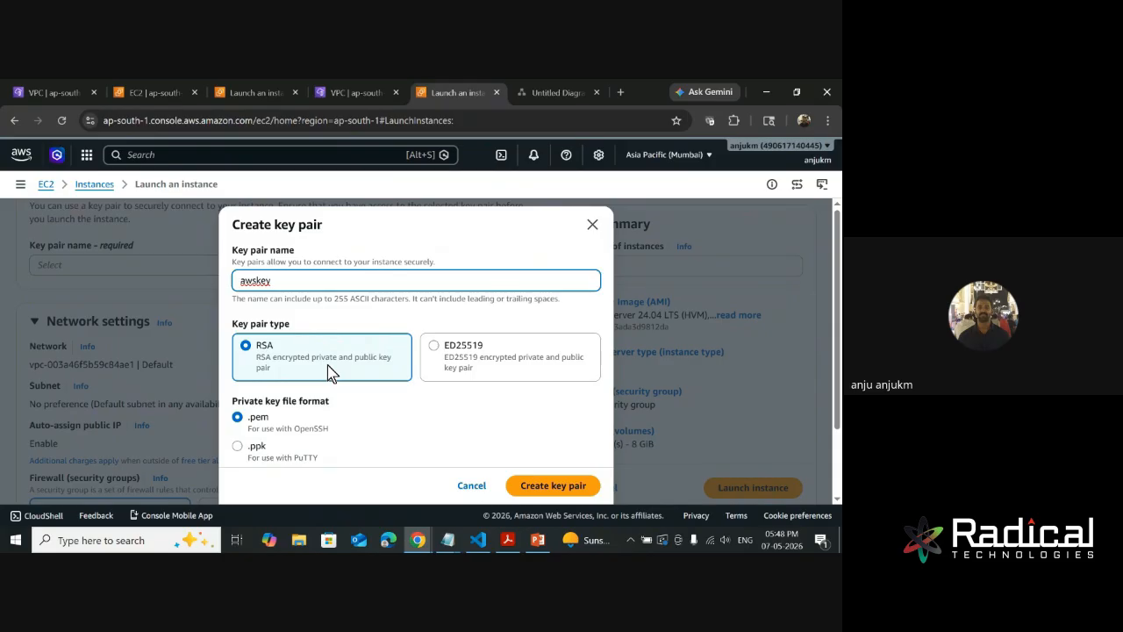
pyautogui.click(435, 347)
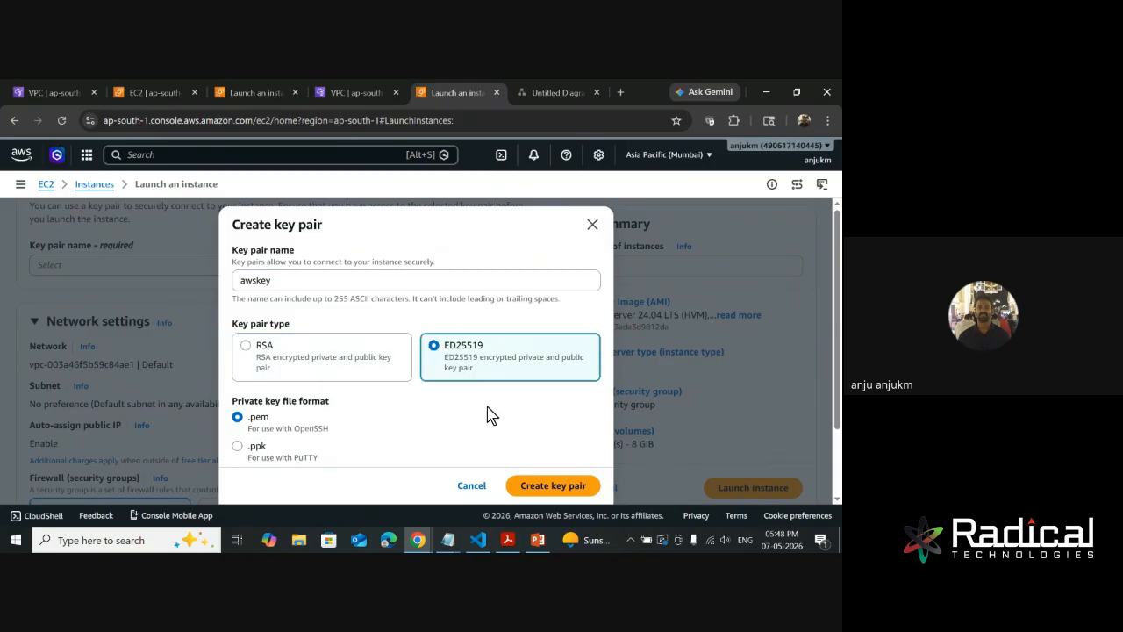
pyautogui.click(306, 360)
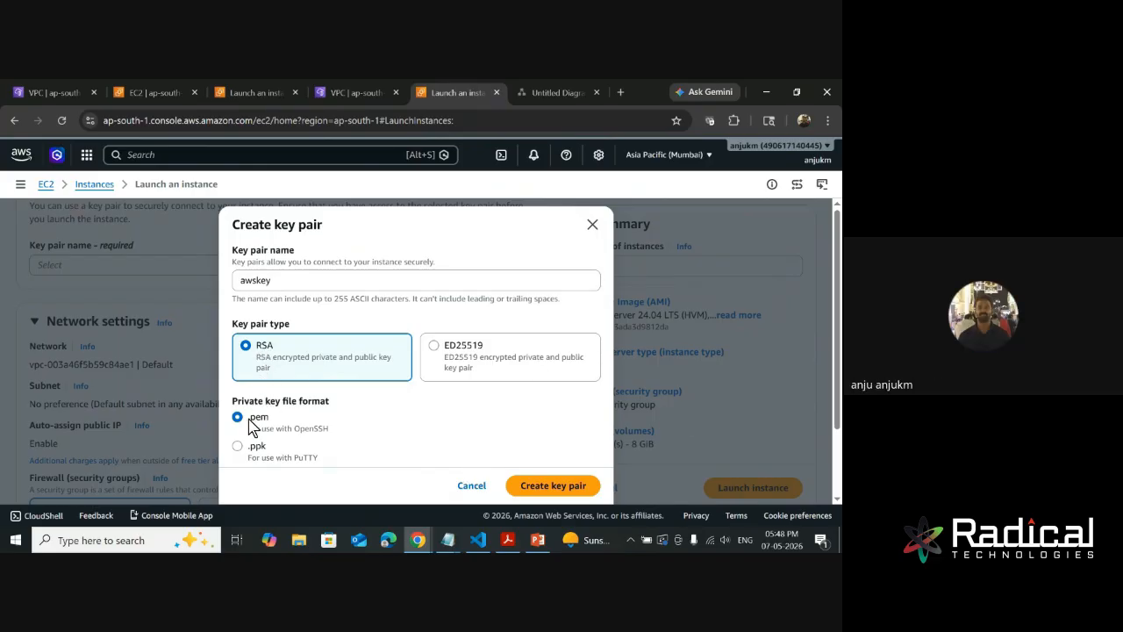
# - Compare the .ppk format for PuTTY with the .pem format for OpenSSH, and leave the private key file format set to .pem
pyautogui.moveTo(248, 418); pyautogui.dragTo(268, 451)
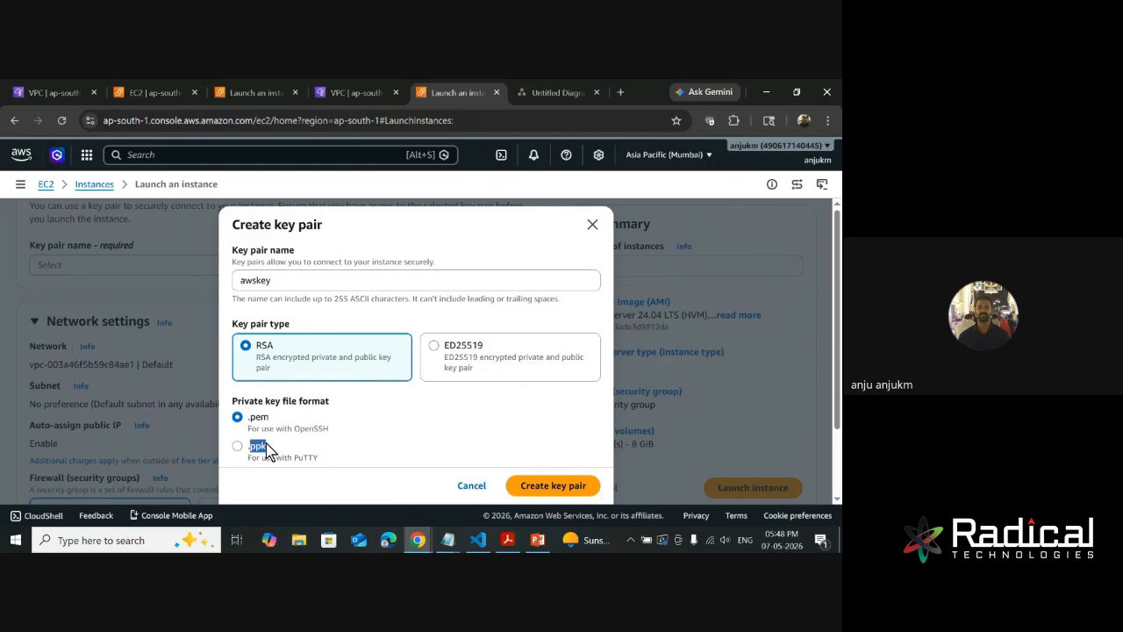
pyautogui.click(328, 475)
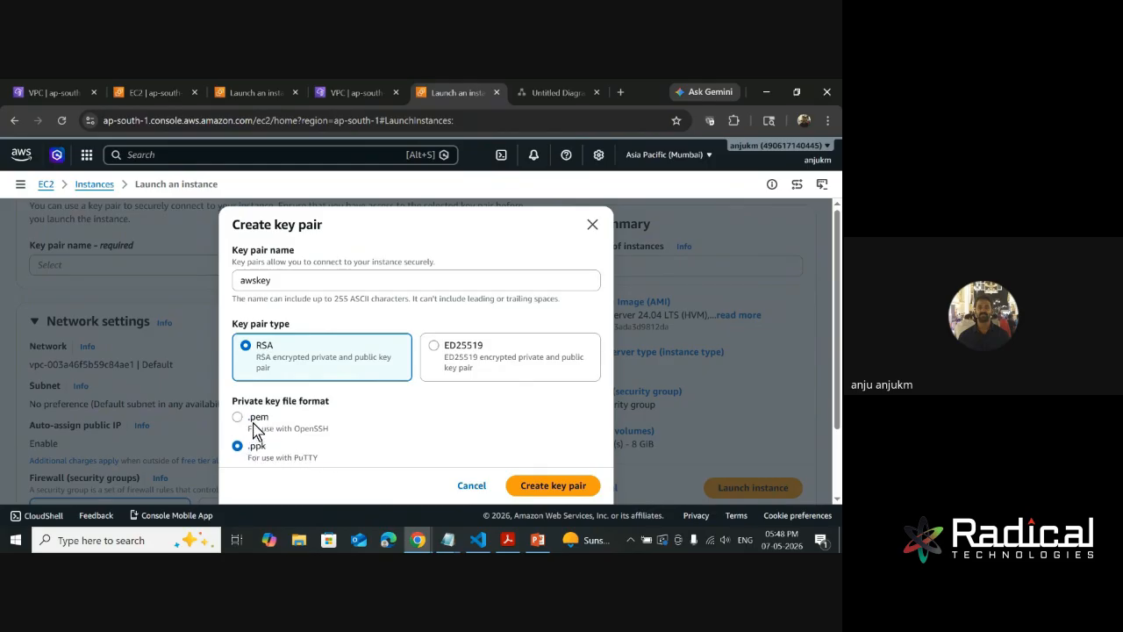
pyautogui.moveTo(250, 418); pyautogui.dragTo(273, 419)
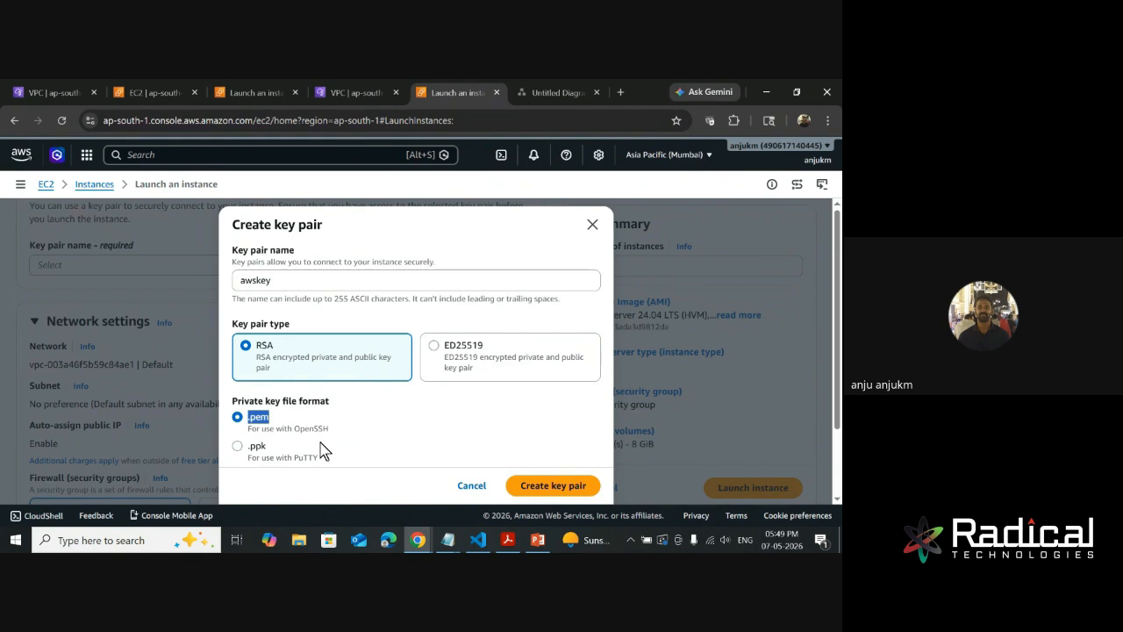
pyautogui.click(311, 441)
pyautogui.moveTo(298, 429); pyautogui.dragTo(351, 435)
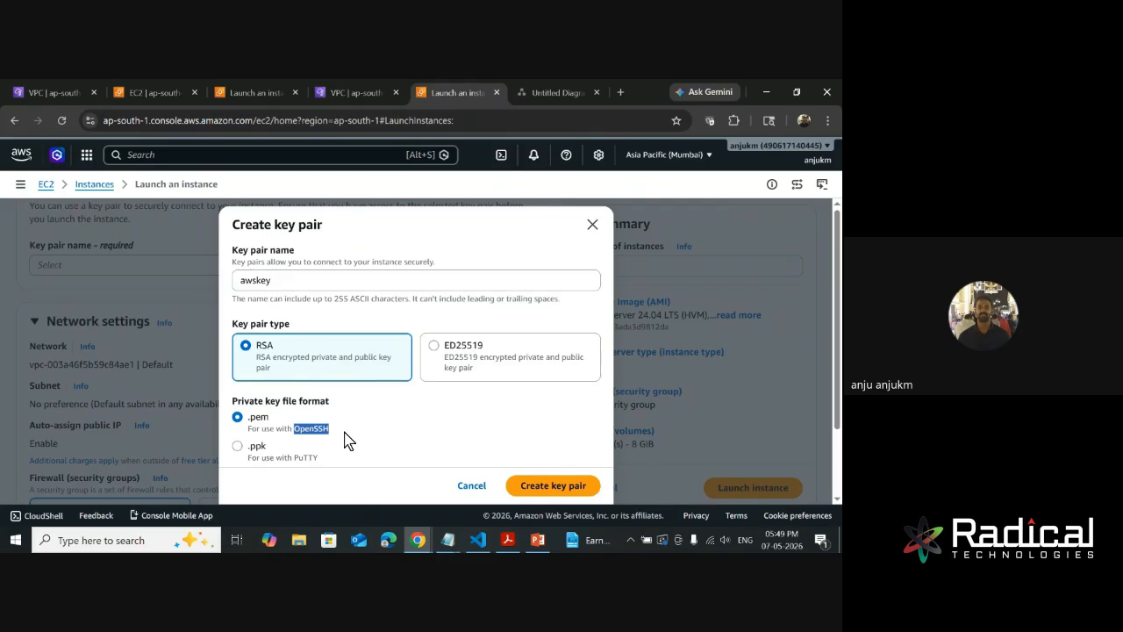
pyautogui.click(267, 452)
pyautogui.moveTo(289, 457); pyautogui.dragTo(333, 452)
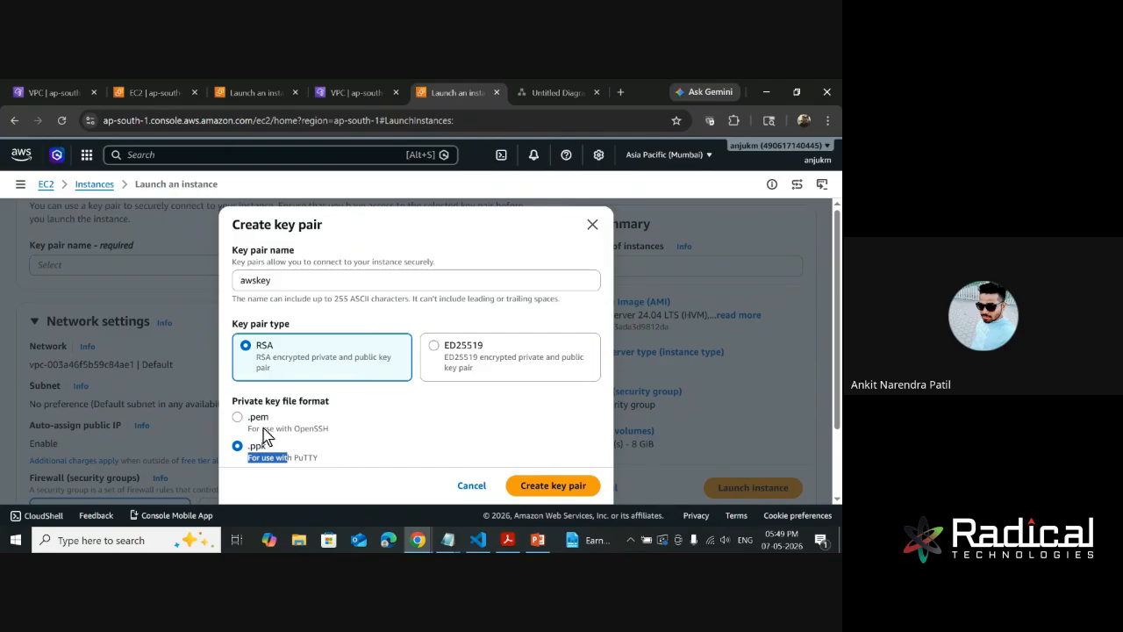
pyautogui.click(238, 419)
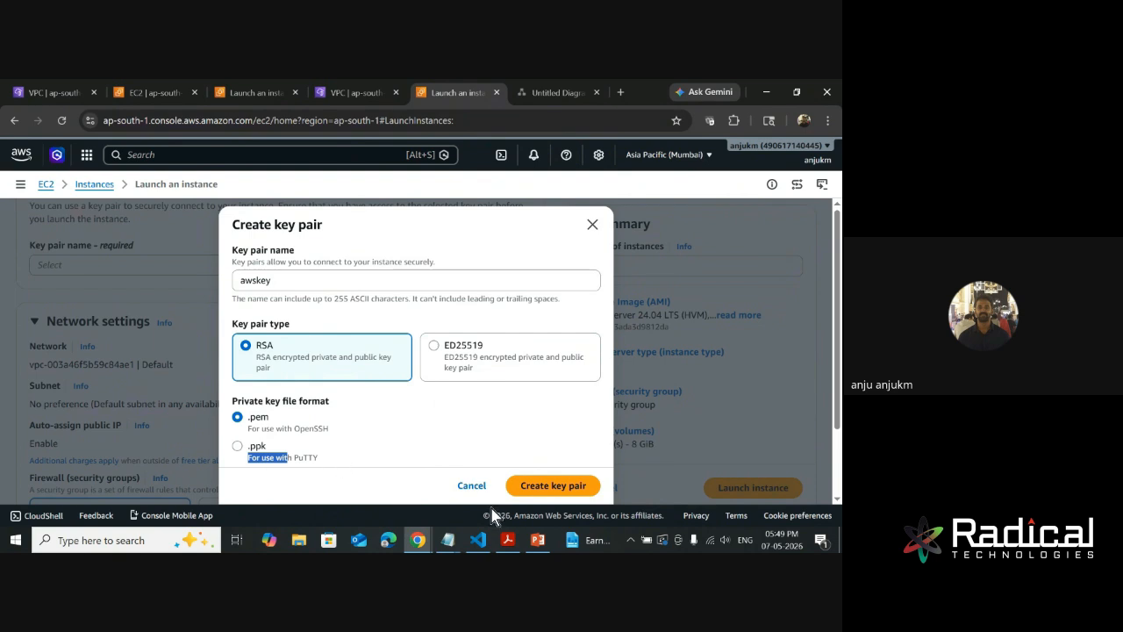
# - Create the awskey key pair with its .pem private key file and check the downloaded file in the browser's downloads
pyautogui.click(364, 449)
pyautogui.click(542, 492)
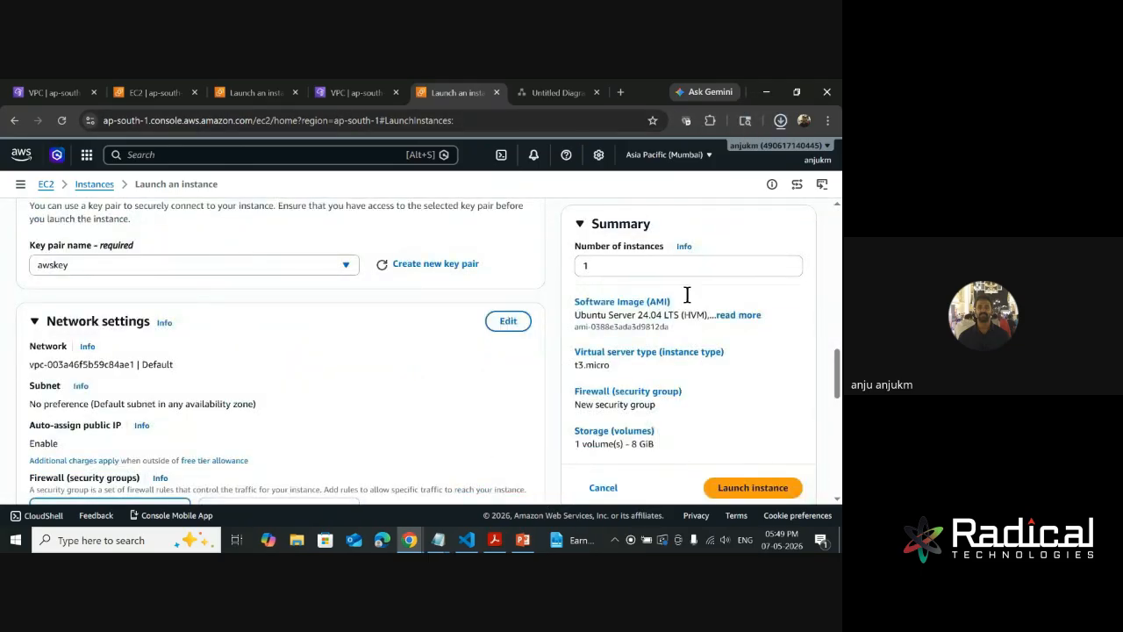
pyautogui.click(781, 124)
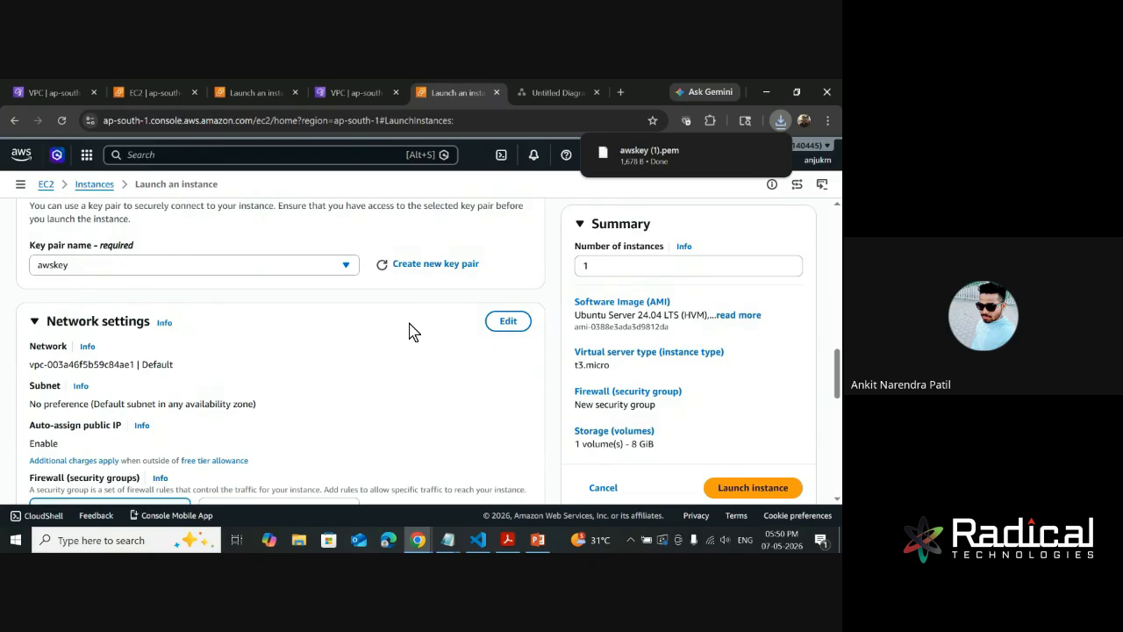
# - Open the instance's network settings for editing and check which VPCs are available, keeping the default VPC
pyautogui.scroll(-1, 410, 326)
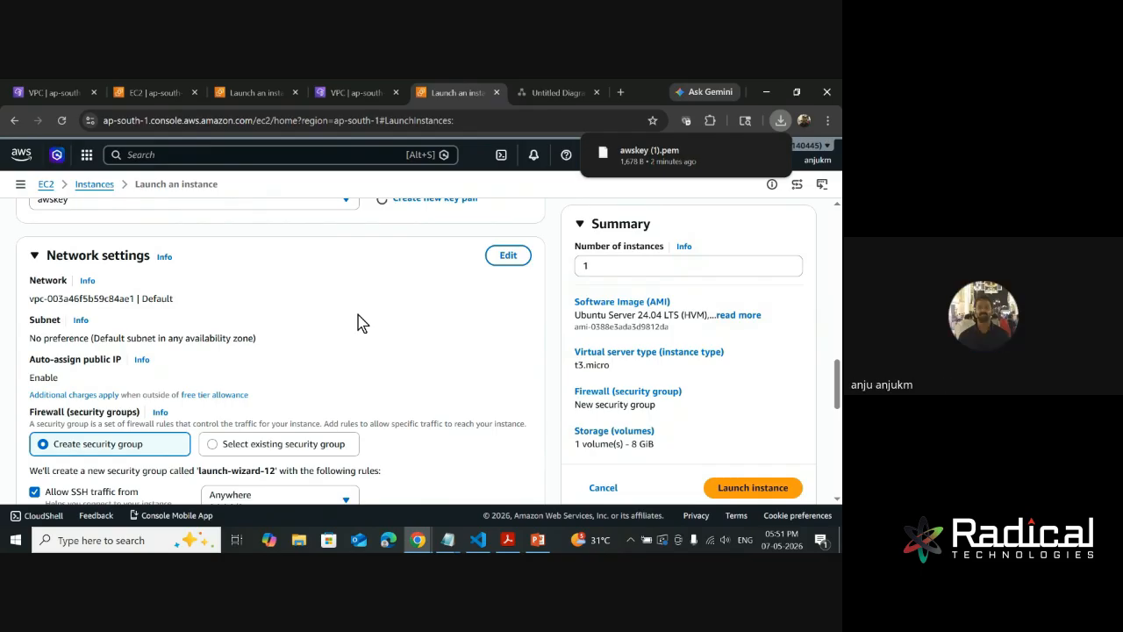
pyautogui.scroll(-1, 358, 323)
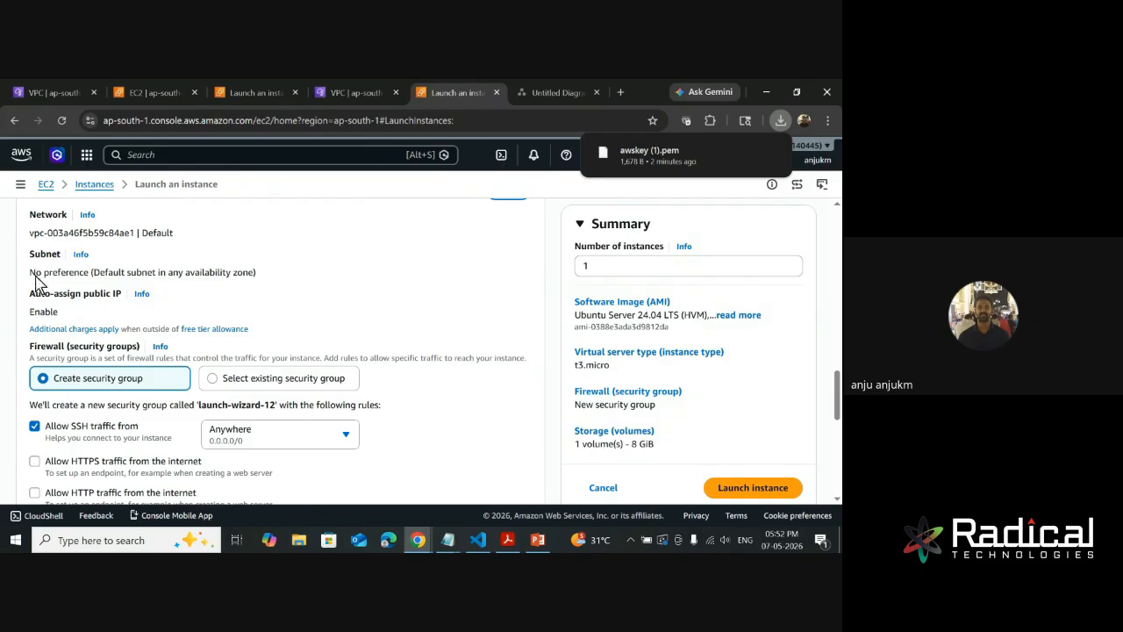
pyautogui.scroll(1, 39, 271)
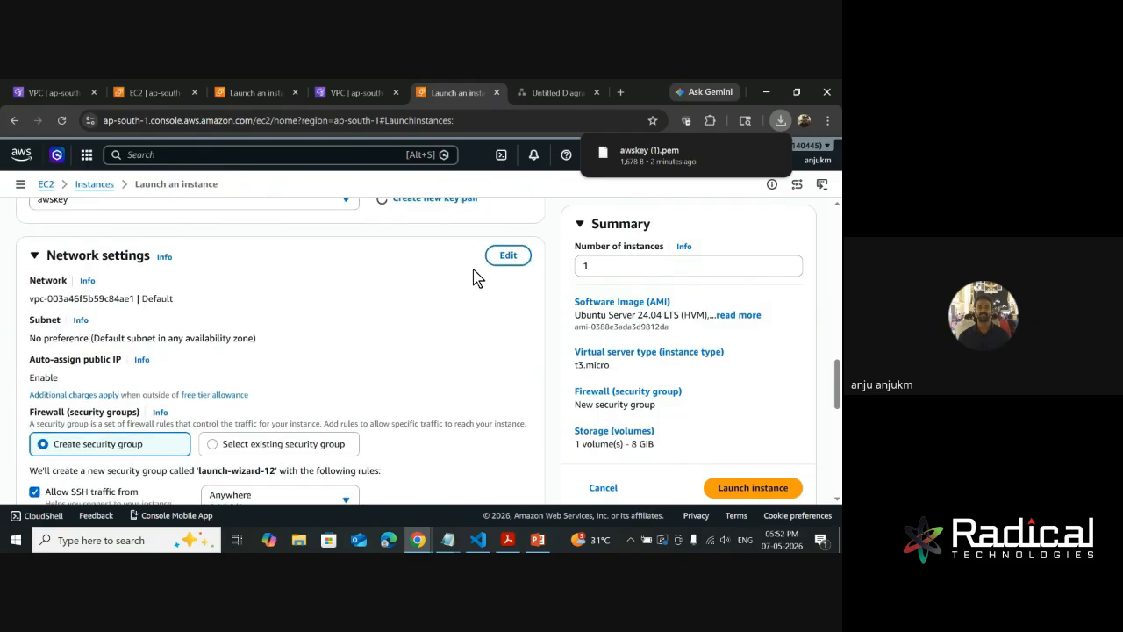
pyautogui.click(504, 256)
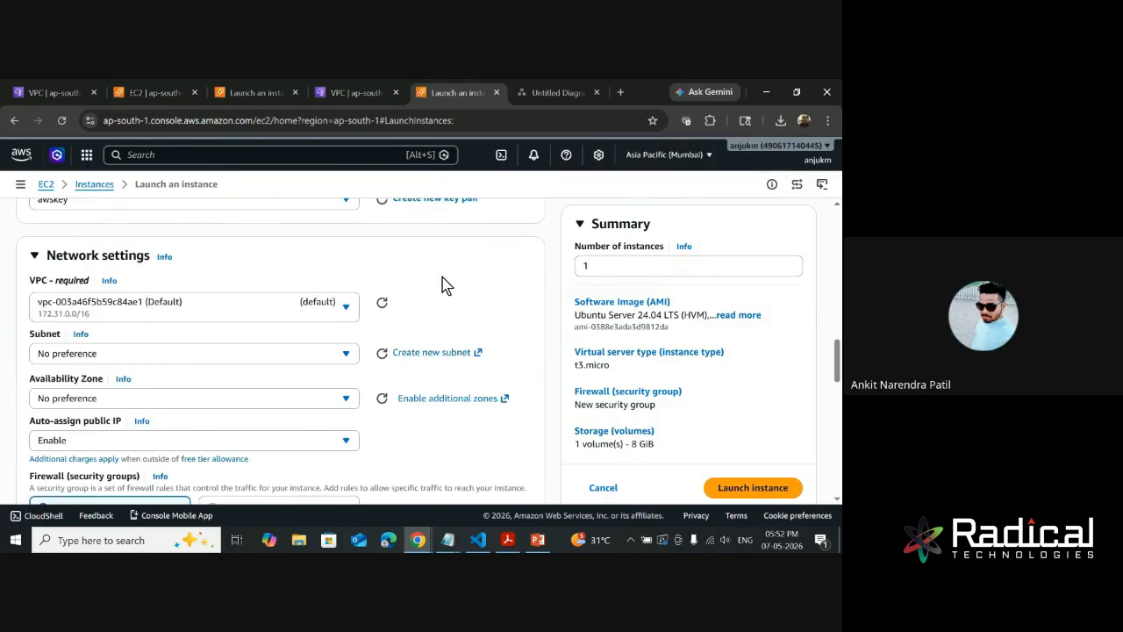
pyautogui.click(243, 309)
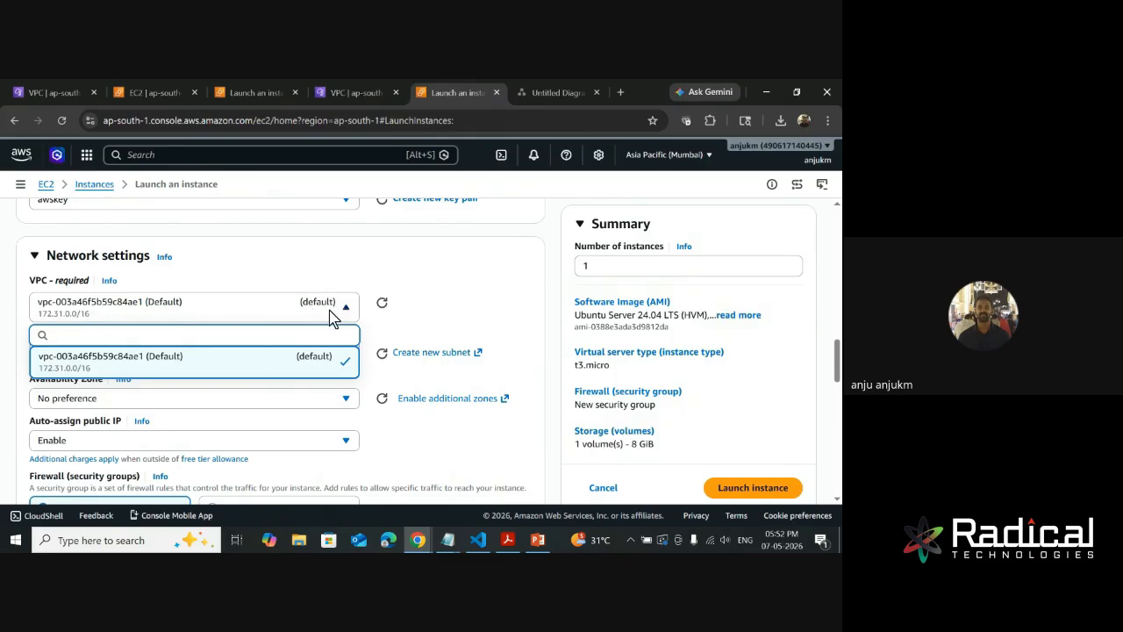
pyautogui.click(481, 258)
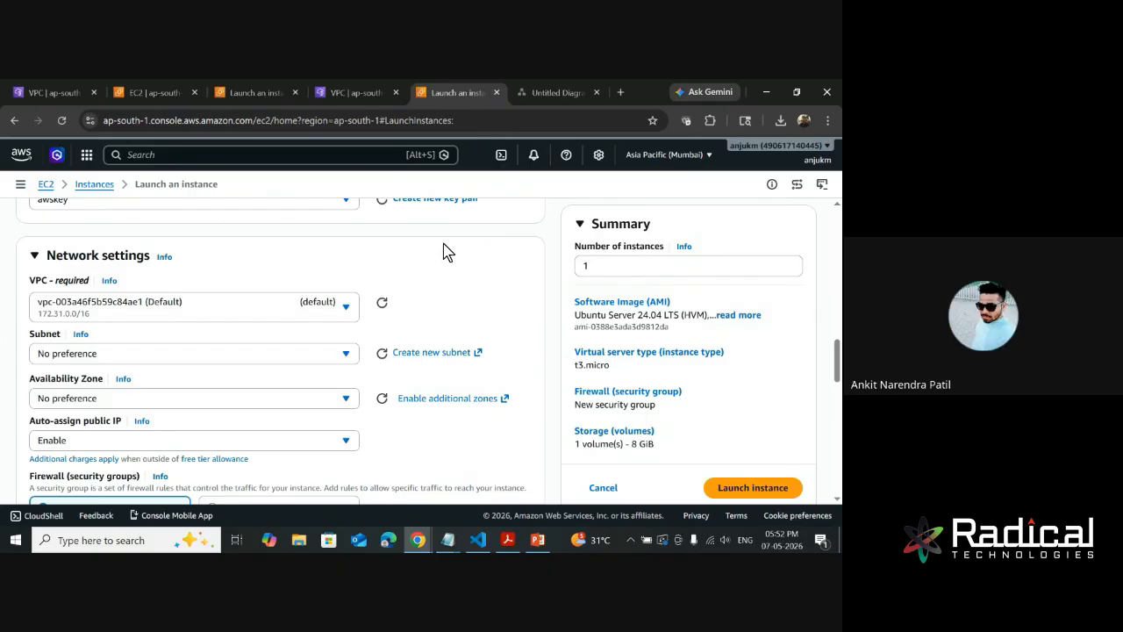
# - Examine the default VPC's subnets, comparing their availability zones, available IP addresses and CIDR ranges, and keep No preference as the subnet
pyautogui.click(153, 356)
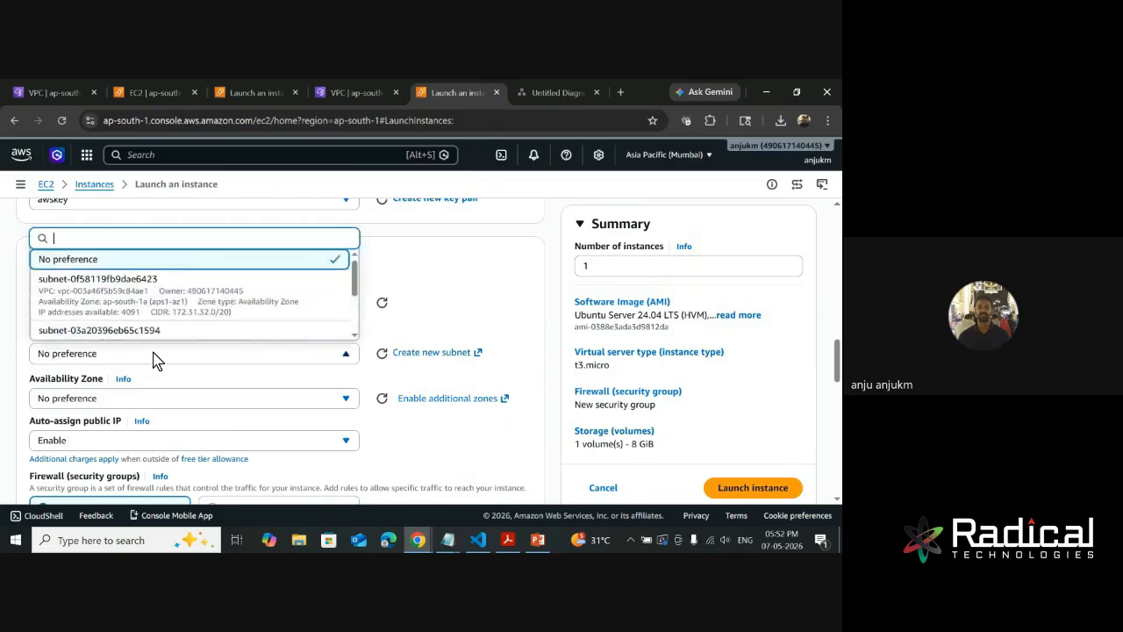
pyautogui.scroll(-5, 223, 306)
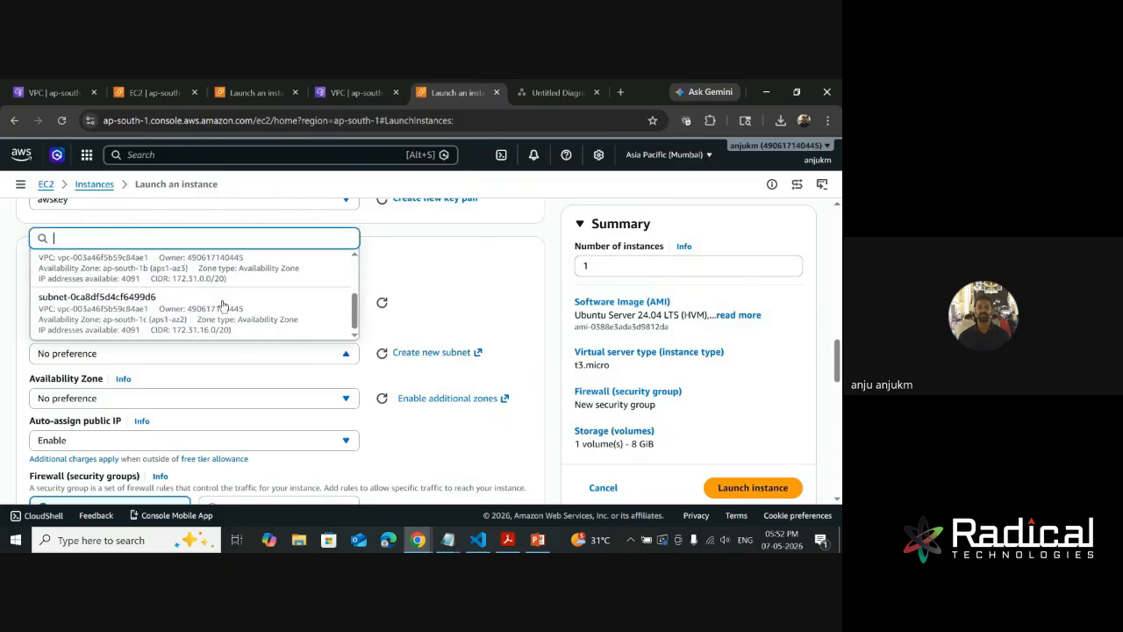
pyautogui.scroll(3, 451, 271)
pyautogui.scroll(1, 451, 272)
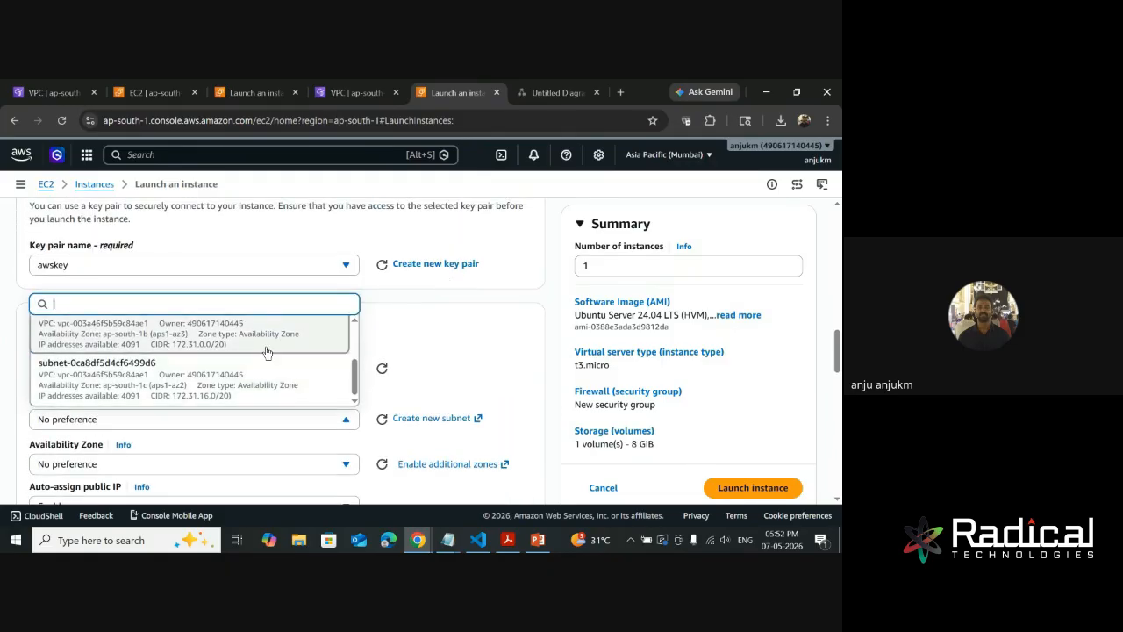
pyautogui.scroll(3, 263, 355)
pyautogui.click(471, 328)
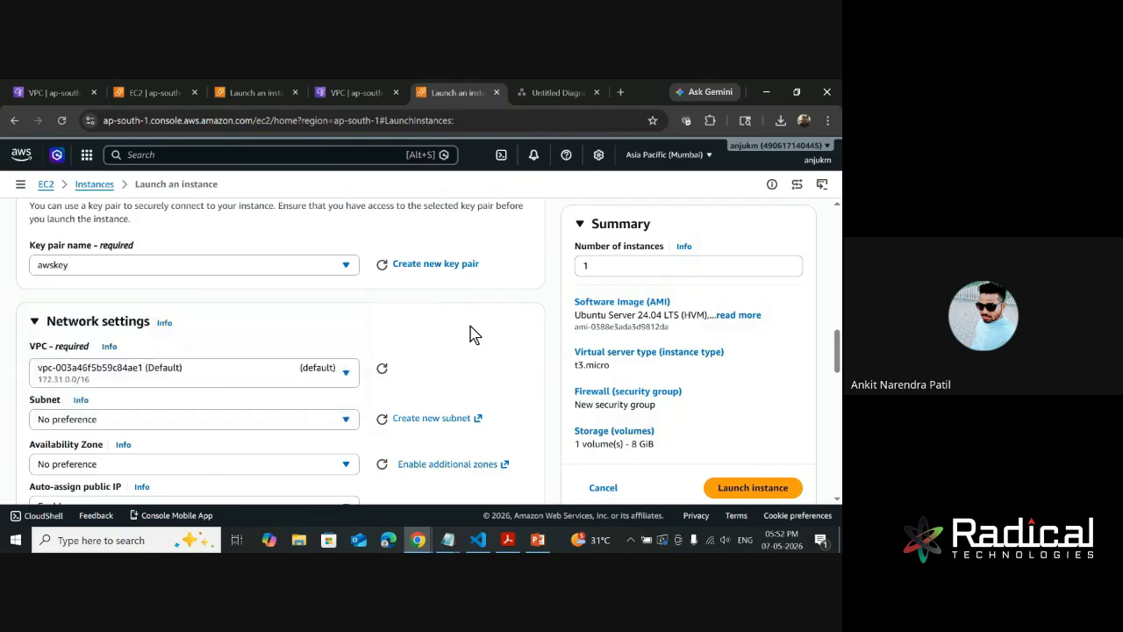
pyautogui.scroll(-1, 471, 334)
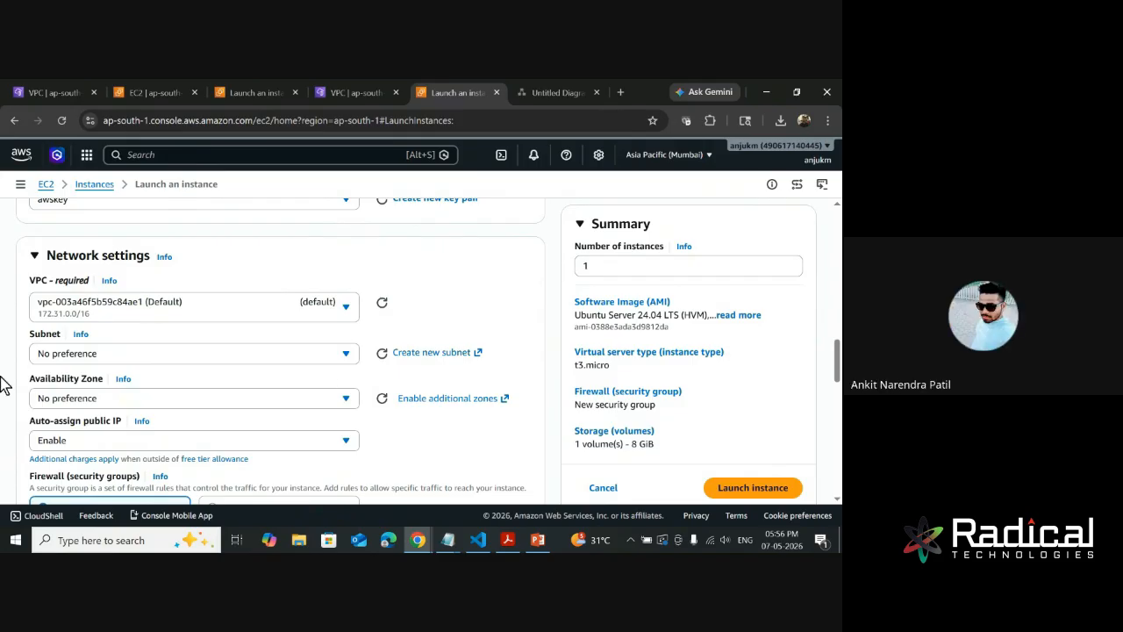
pyautogui.click(138, 353)
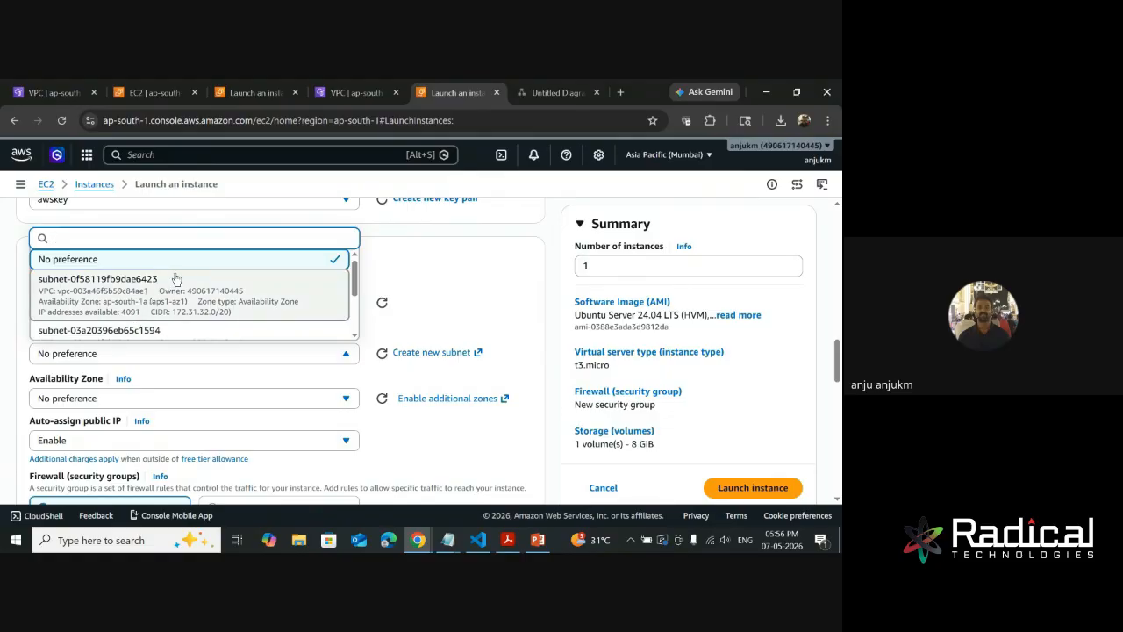
pyautogui.scroll(-2, 193, 294)
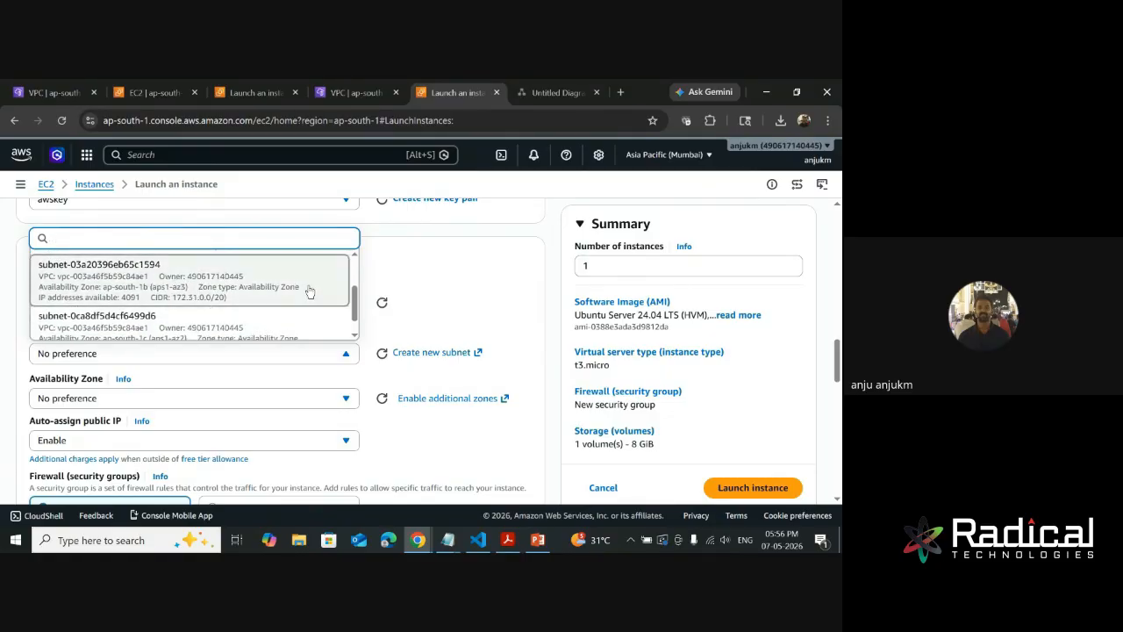
pyautogui.scroll(-1, 255, 320)
pyautogui.scroll(2, 254, 322)
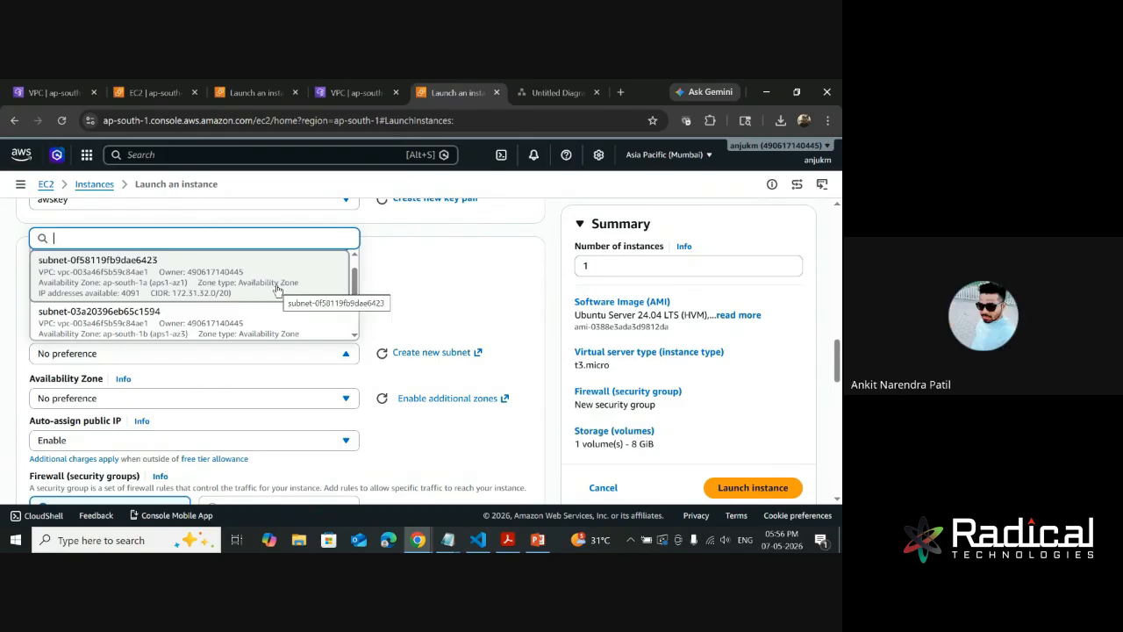
pyautogui.click(439, 253)
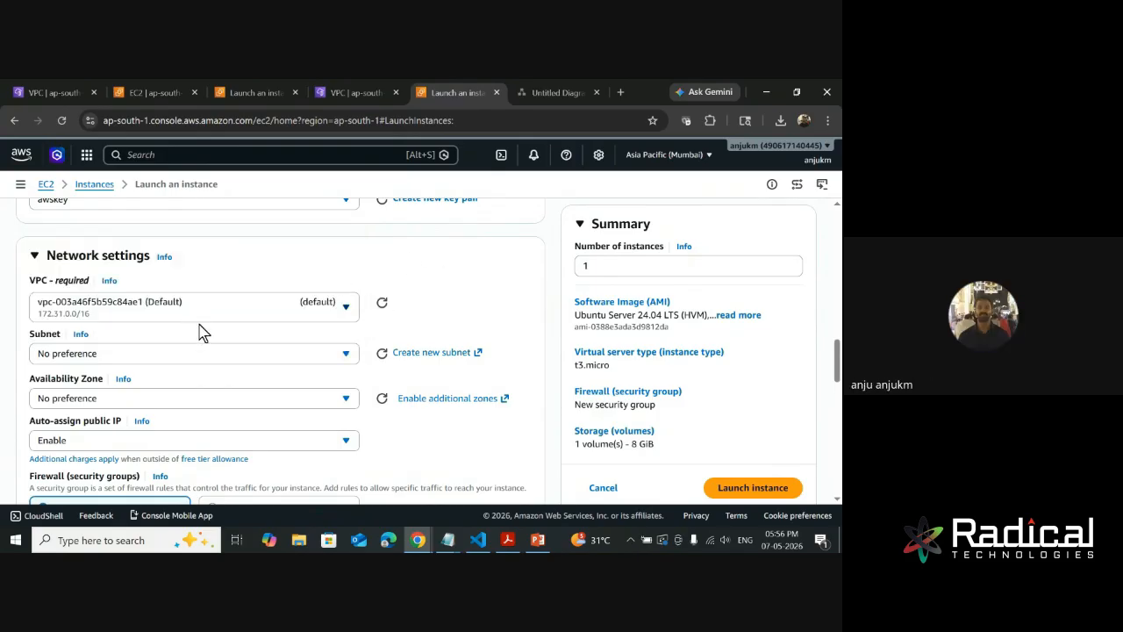
pyautogui.click(176, 355)
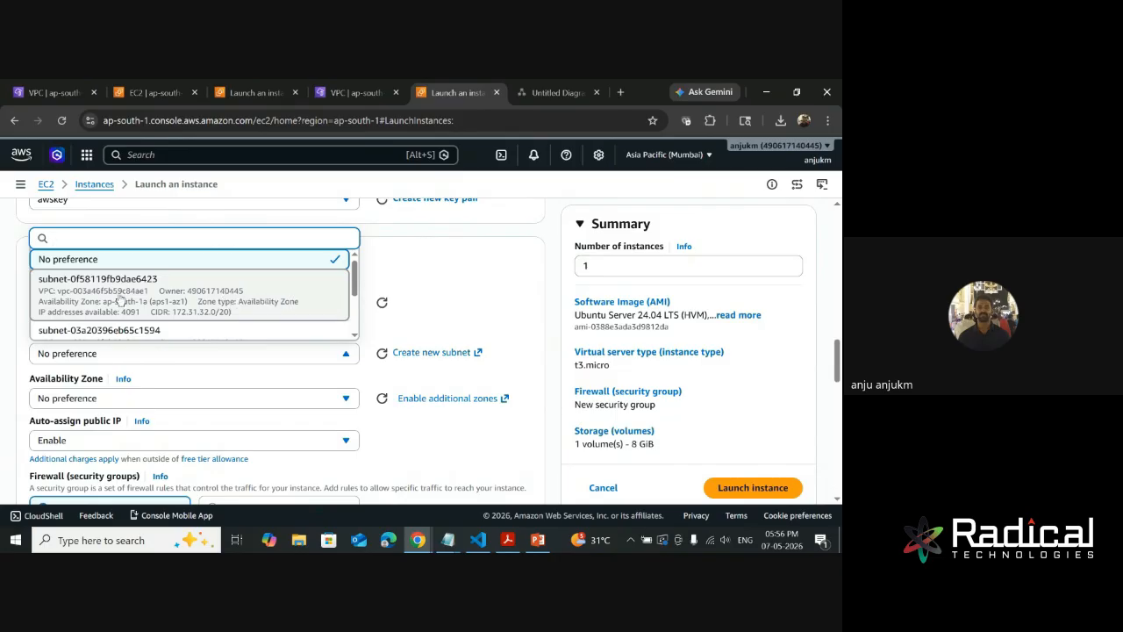
pyautogui.click(434, 273)
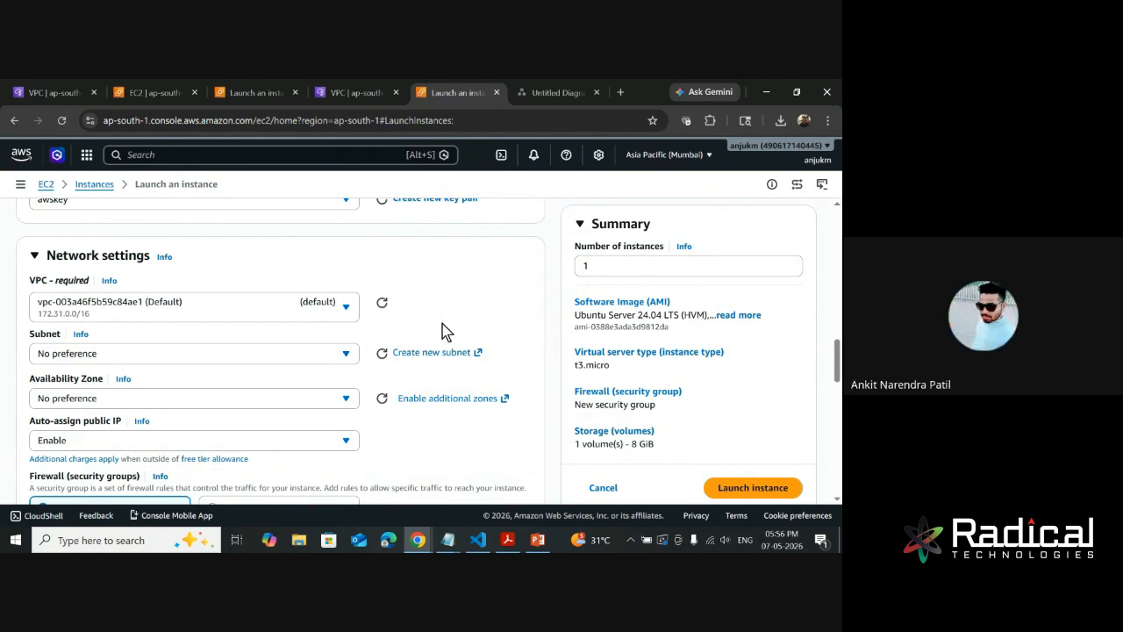
# - Review the selectable Availability Zones and compare them with the list of AWS regions, keeping No preference and the Mumbai region
pyautogui.scroll(-1, 235, 358)
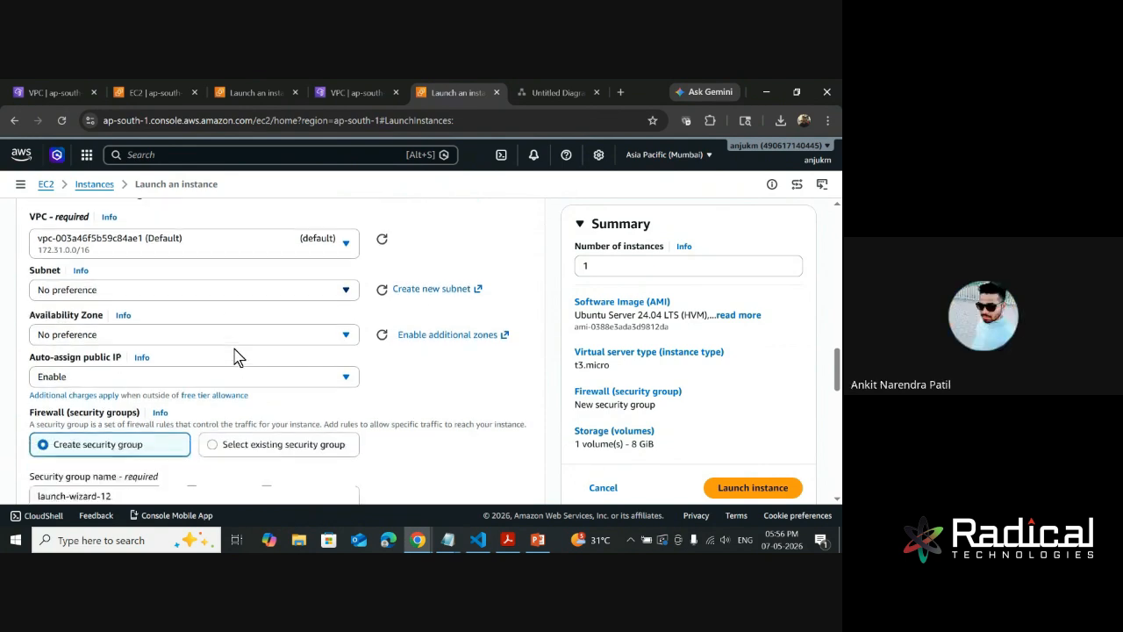
pyautogui.click(181, 338)
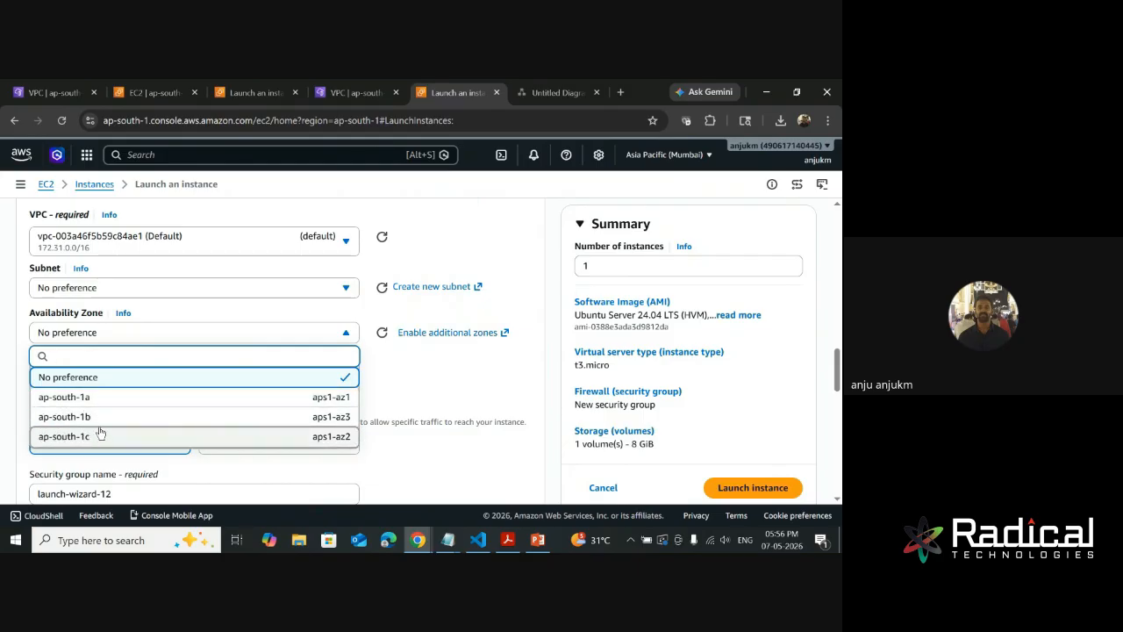
pyautogui.scroll(-1, 140, 400)
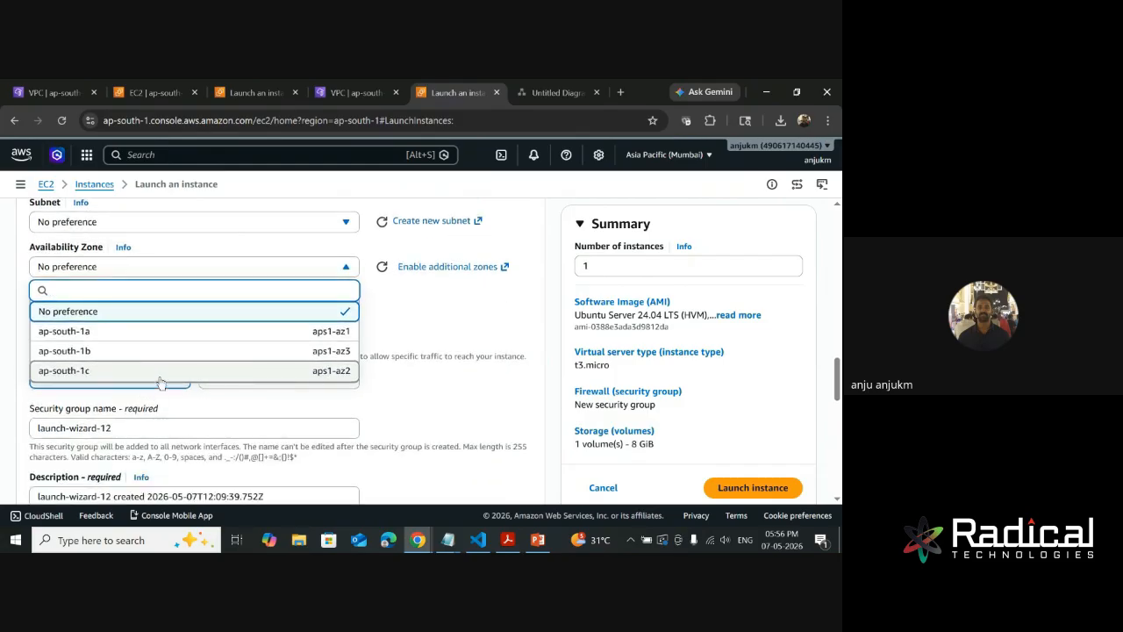
pyautogui.click(418, 334)
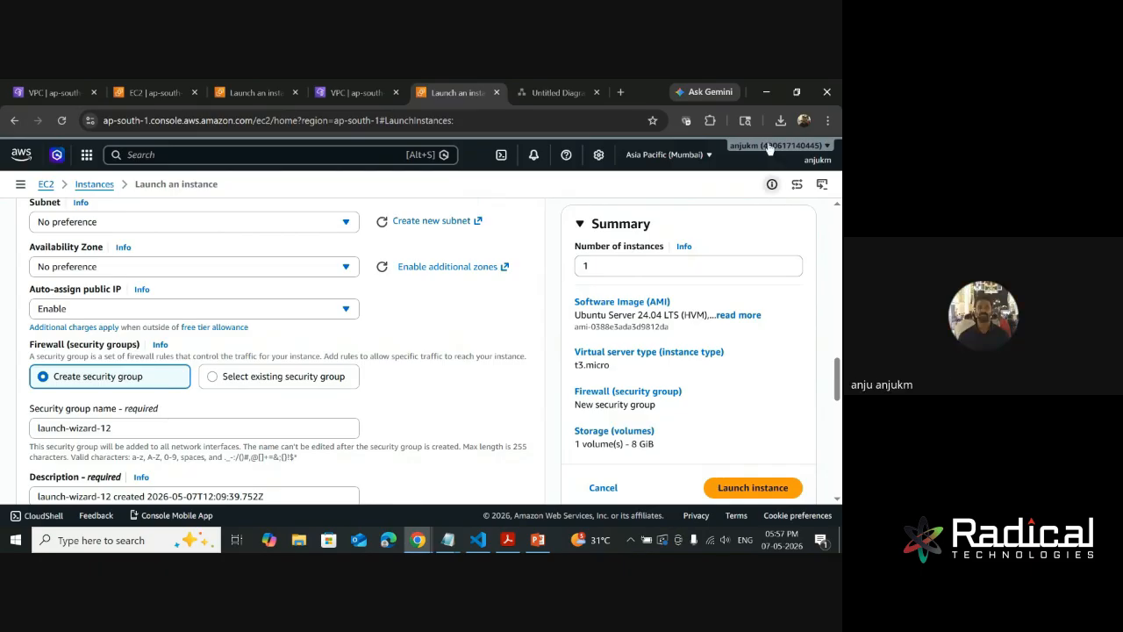
pyautogui.click(693, 155)
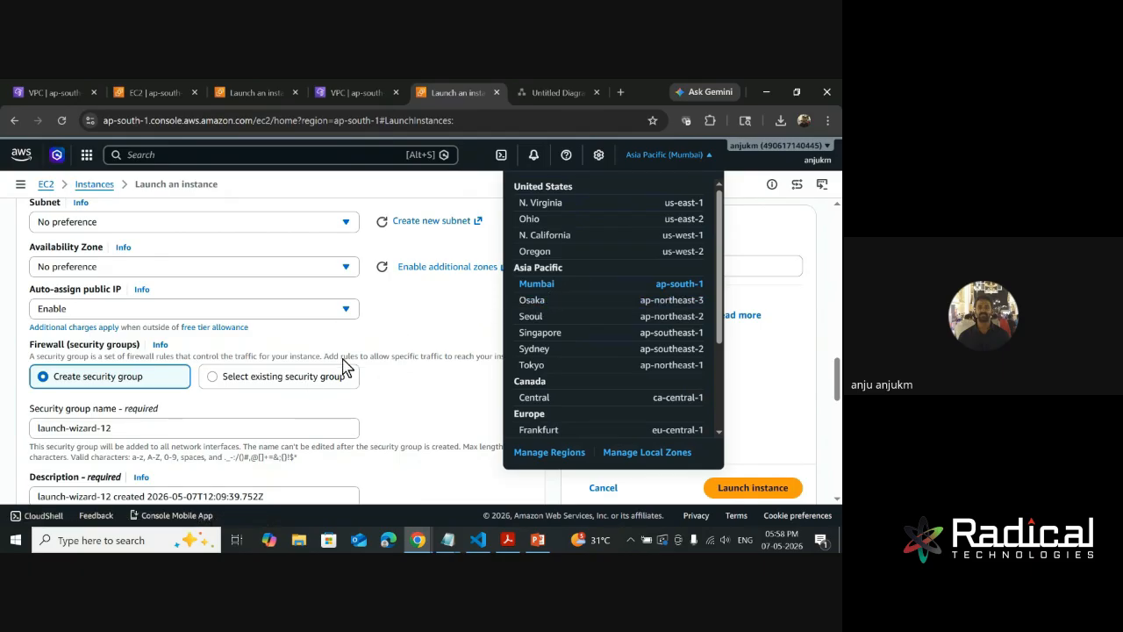
pyautogui.click(419, 309)
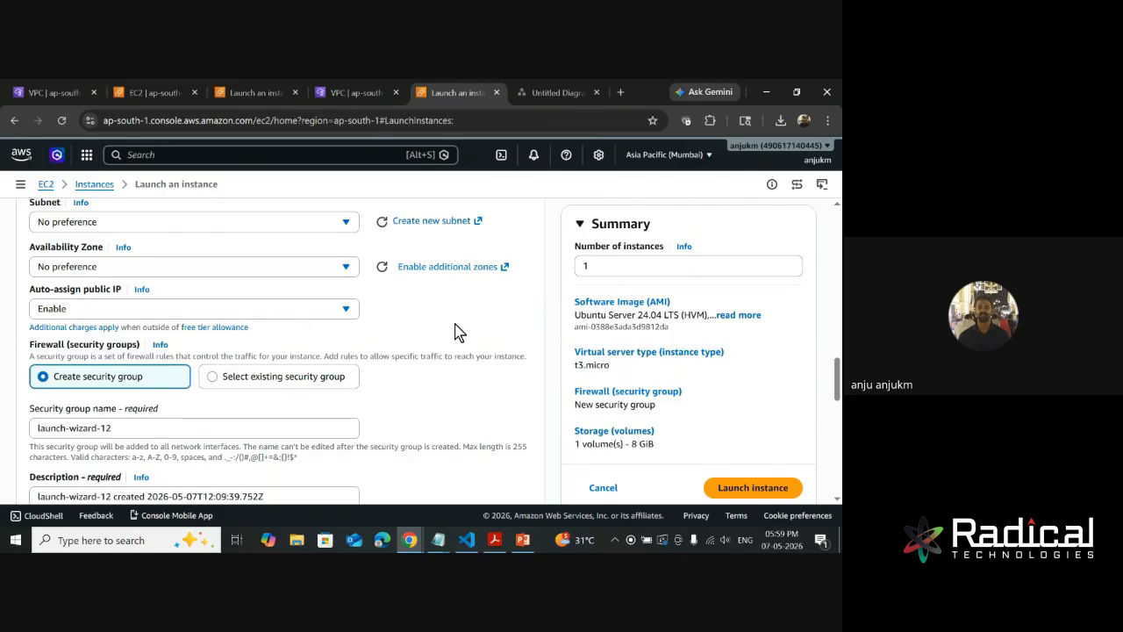
# - Try ap-south-1a and ap-south-1b as the instance's Availability Zone, and return the setting to No preference
pyautogui.scroll(1, 346, 351)
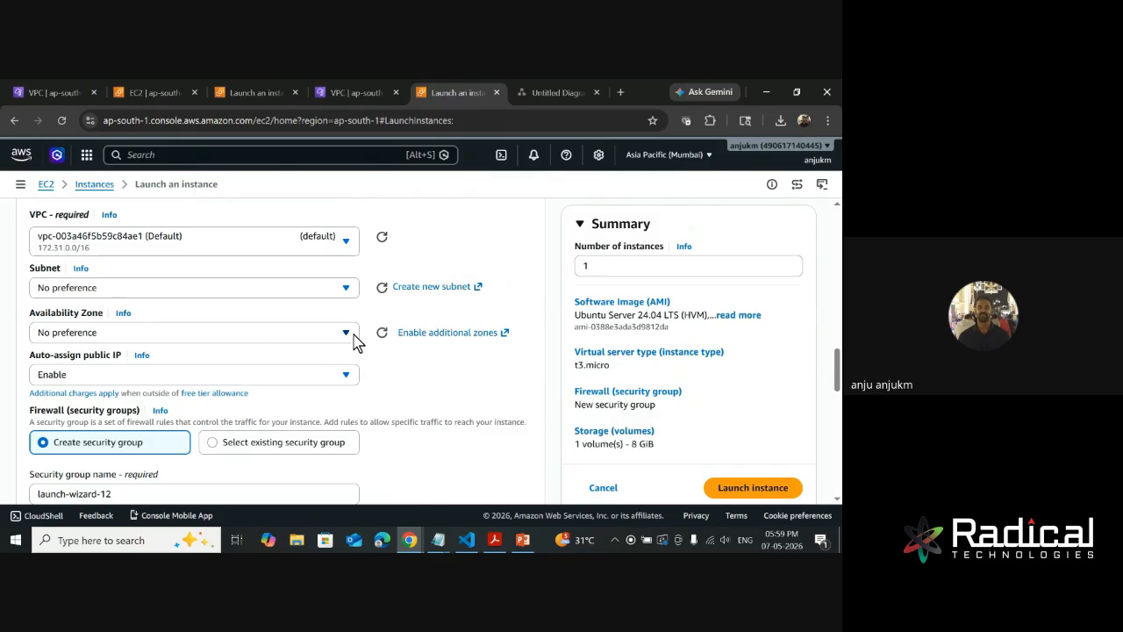
pyautogui.scroll(-1, 163, 359)
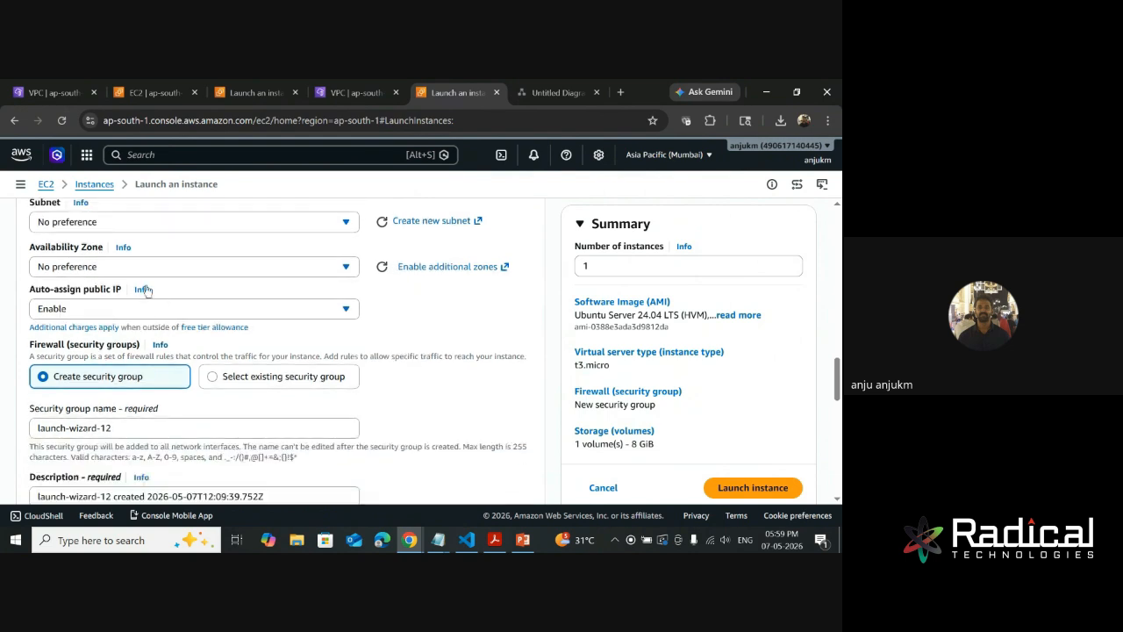
pyautogui.click(92, 272)
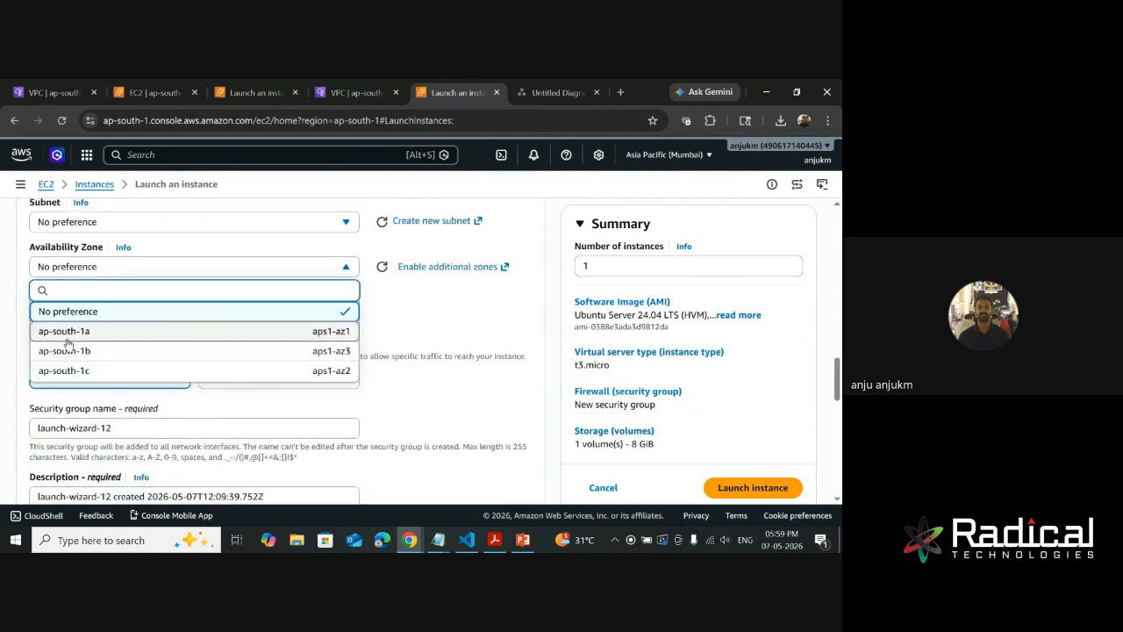
pyautogui.click(93, 333)
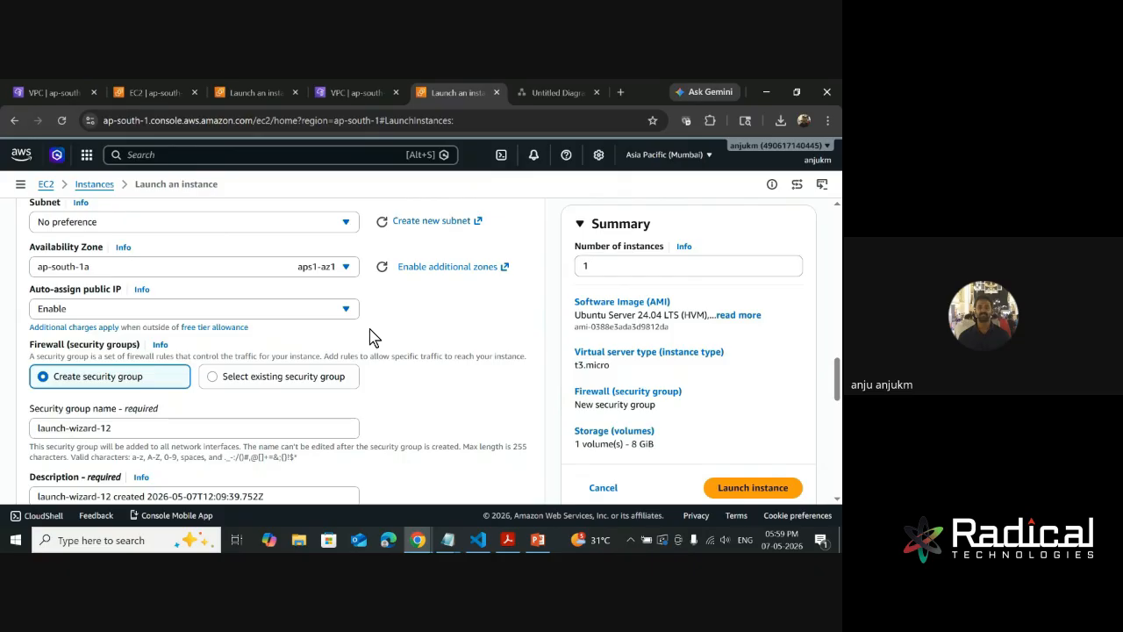
pyautogui.click(335, 272)
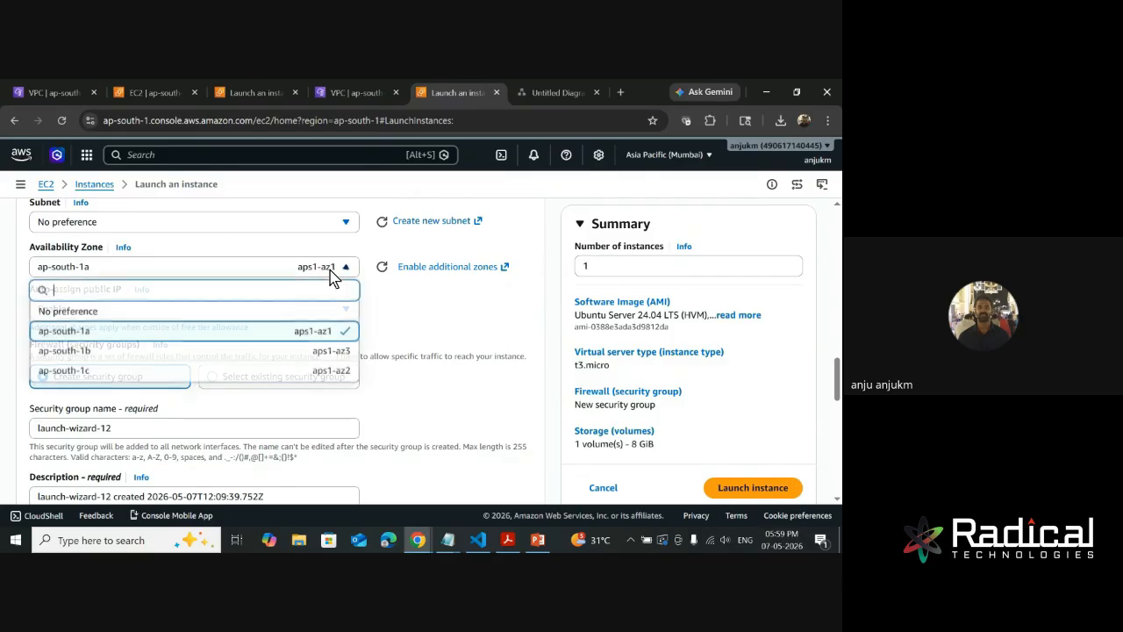
pyautogui.click(112, 351)
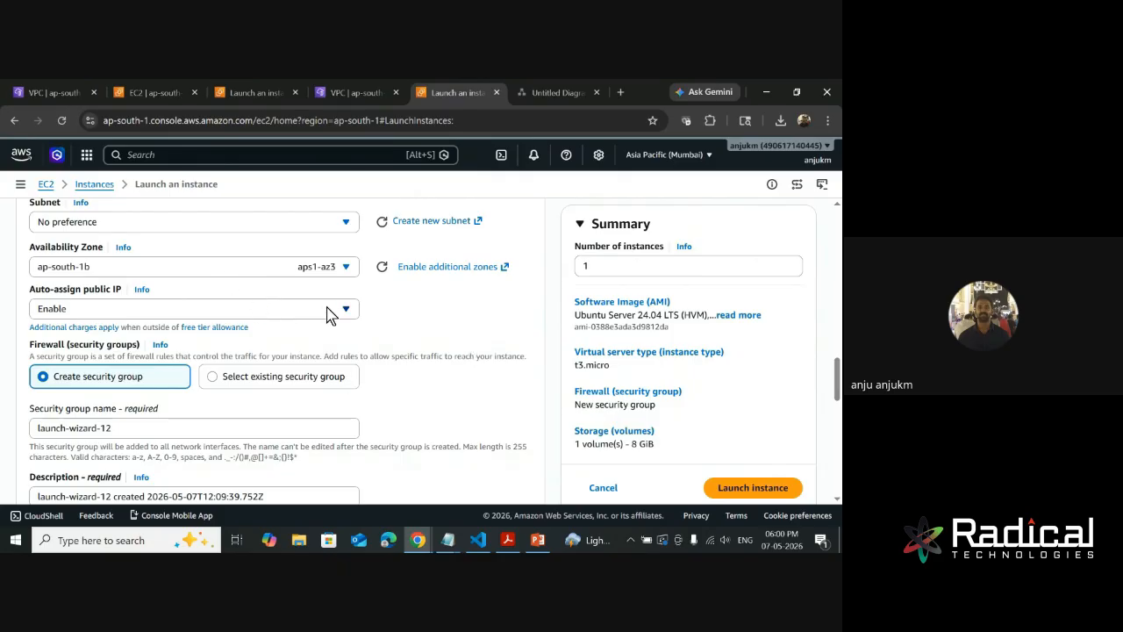
pyautogui.click(327, 270)
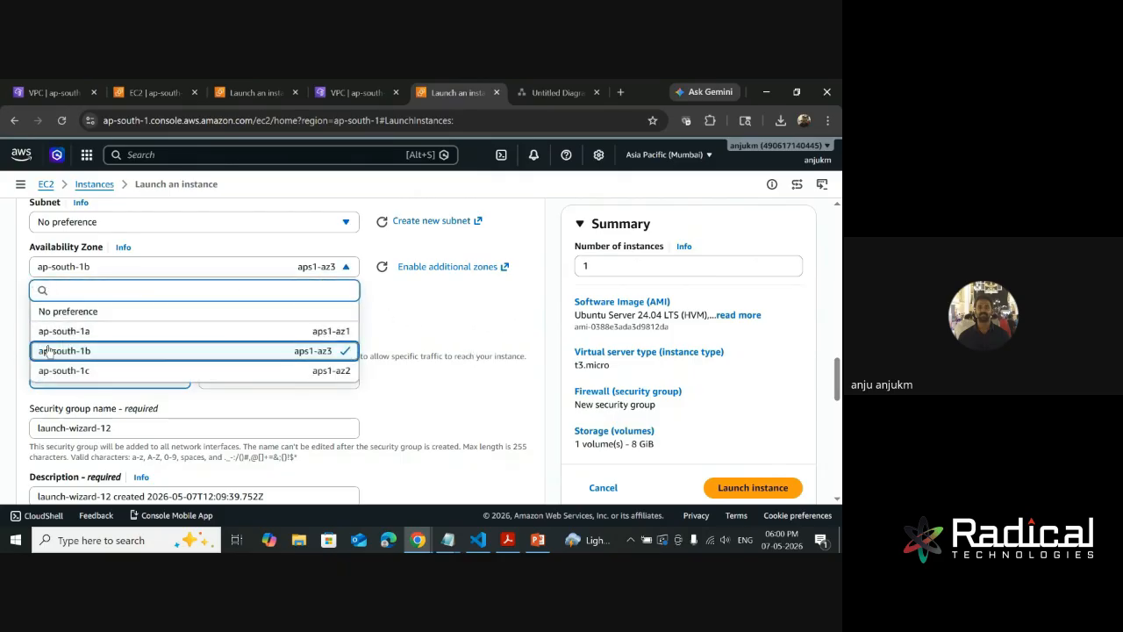
pyautogui.click(72, 311)
# - Check the options for auto-assigning a public IP and for the Availability Zone, keeping Enable and No preference
pyautogui.click(73, 308)
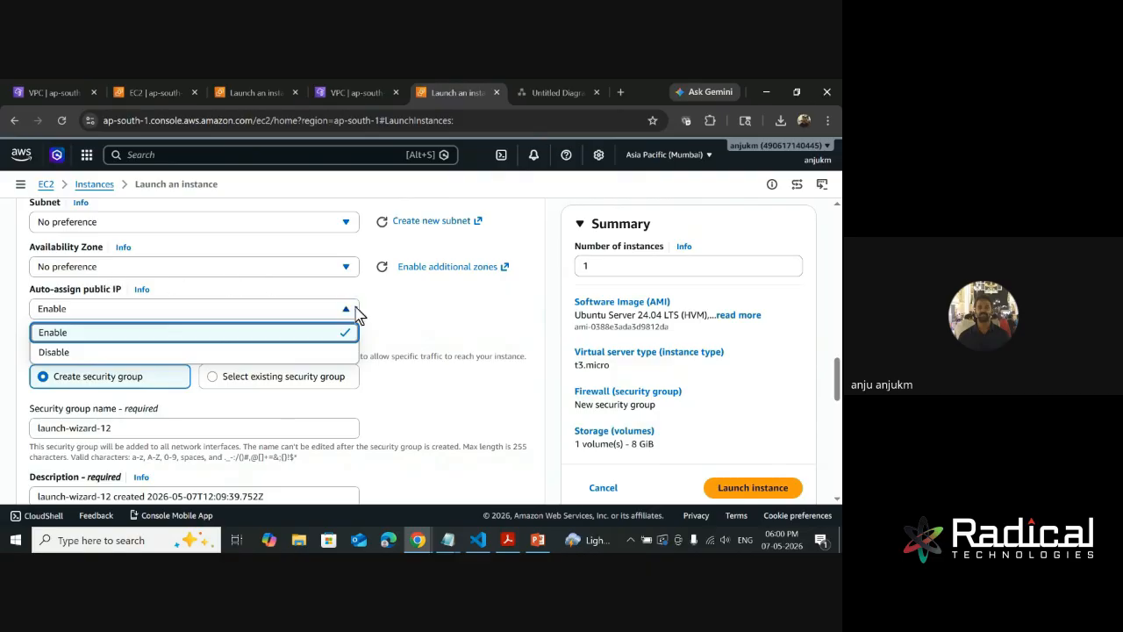
pyautogui.click(450, 310)
pyautogui.click(188, 267)
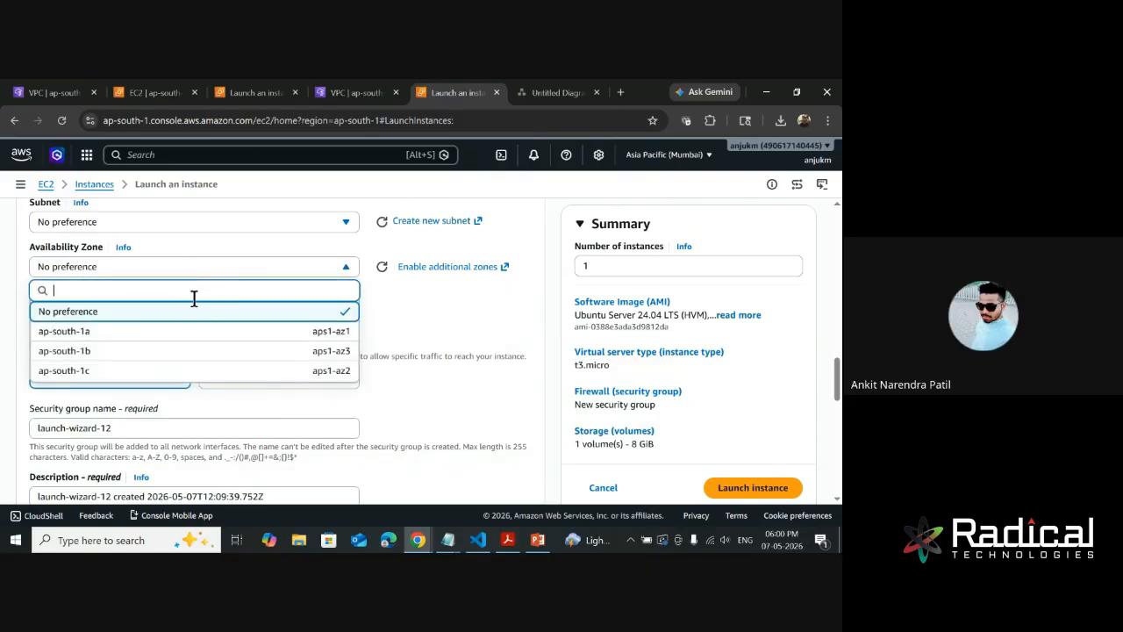
pyautogui.click(451, 326)
pyautogui.scroll(-1, 133, 318)
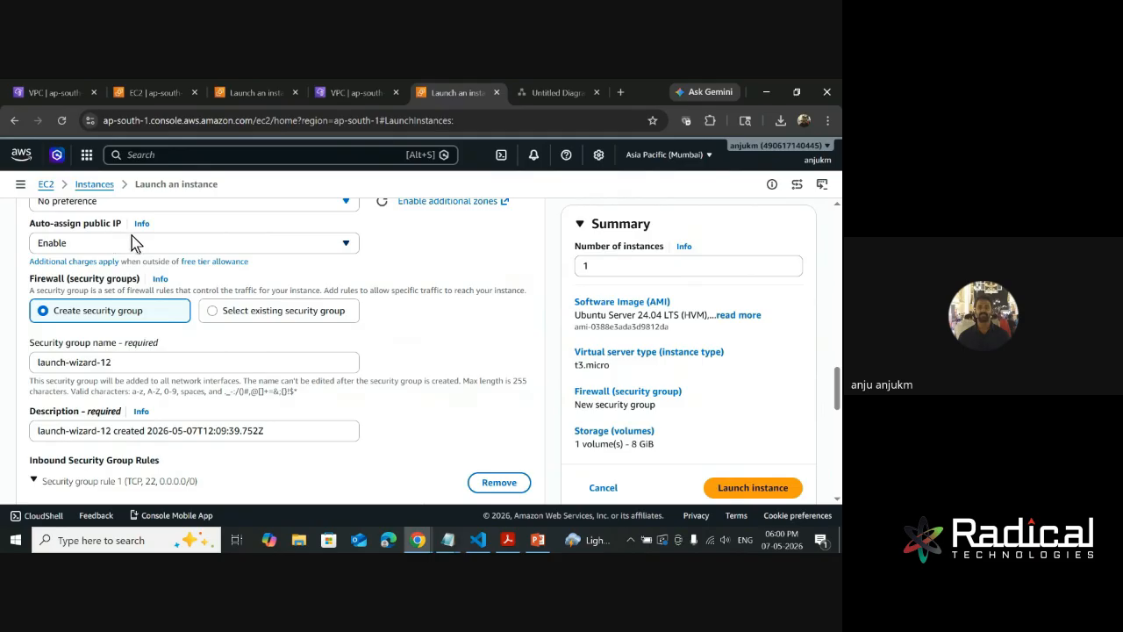
# - Check the VPC, subnet and auto-assign public IP choices in the network settings, keeping the default VPC, No preference and Enable
pyautogui.scroll(2, 413, 251)
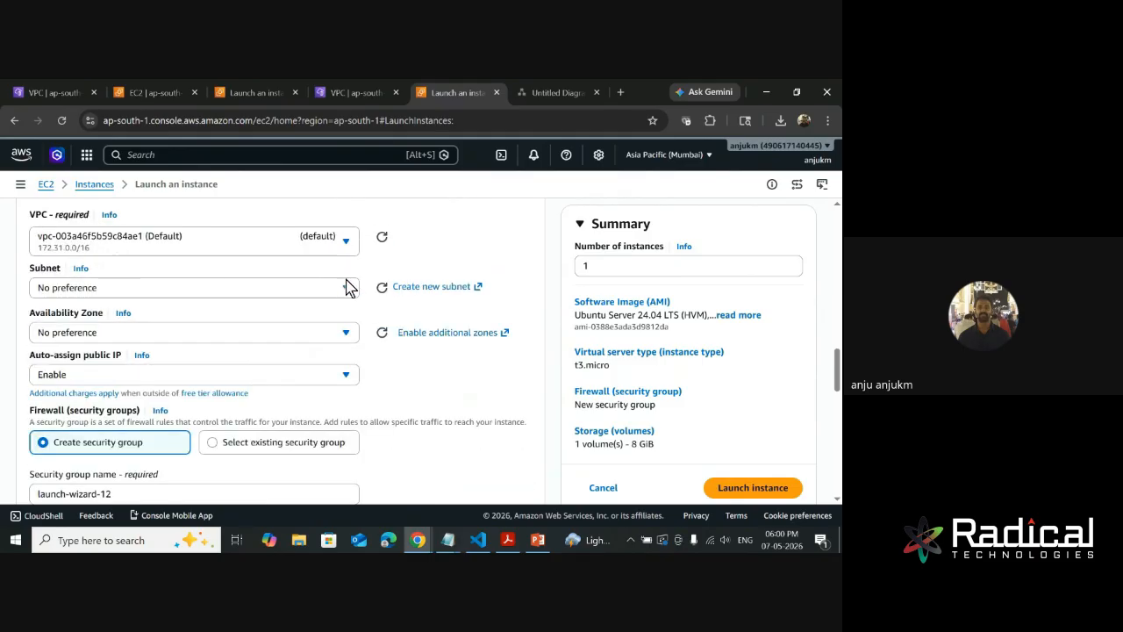
pyautogui.click(200, 243)
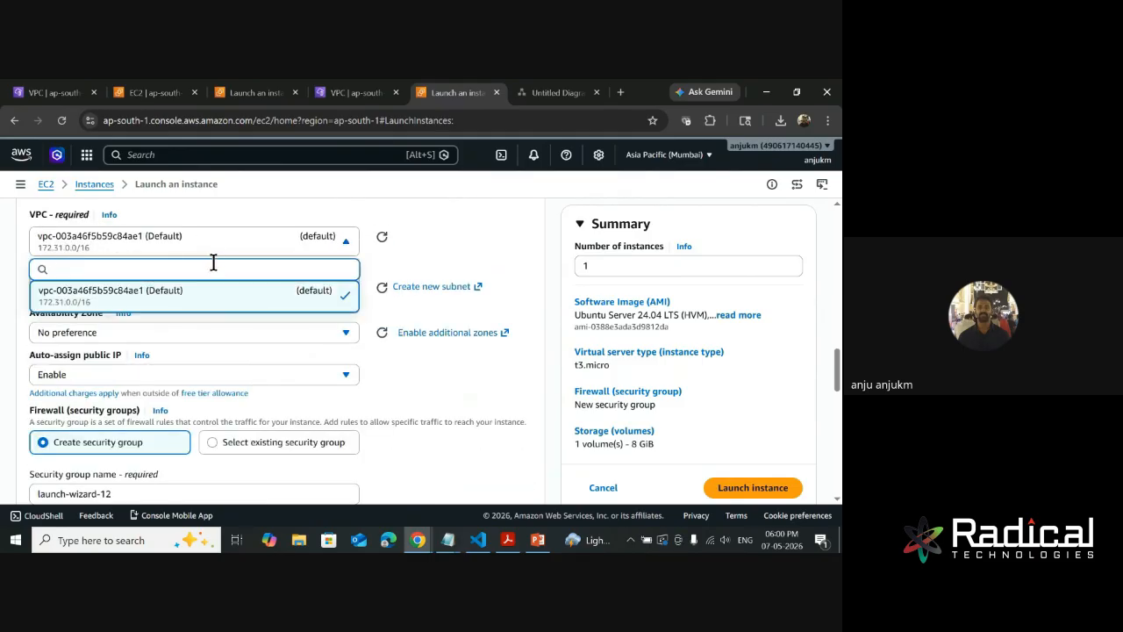
pyautogui.moveTo(381, 341); pyautogui.dragTo(369, 345)
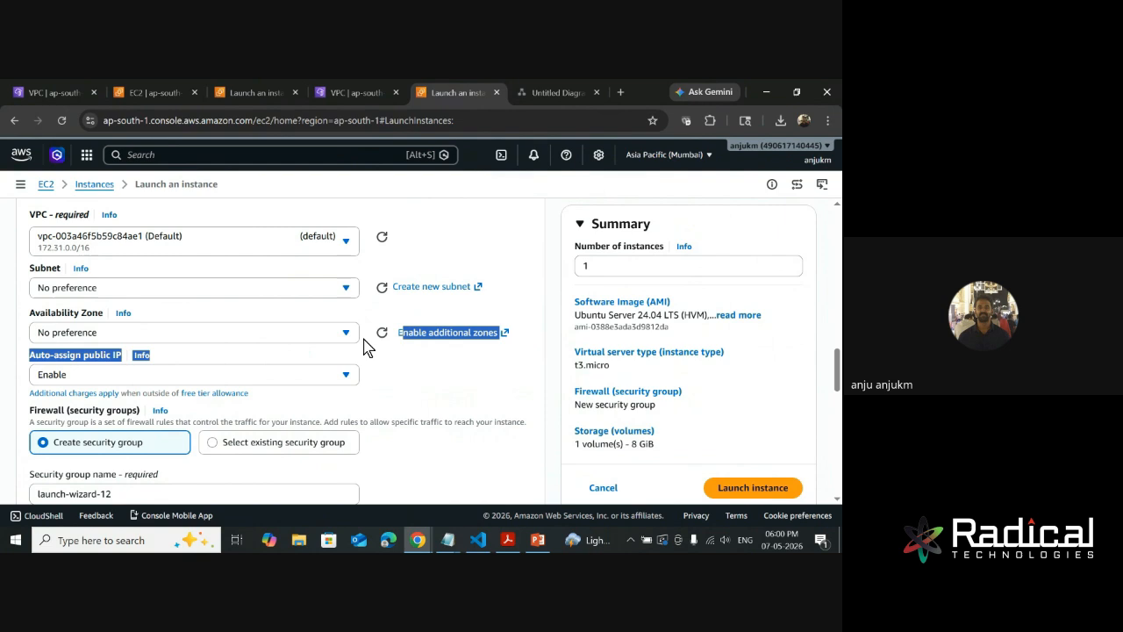
pyautogui.click(220, 291)
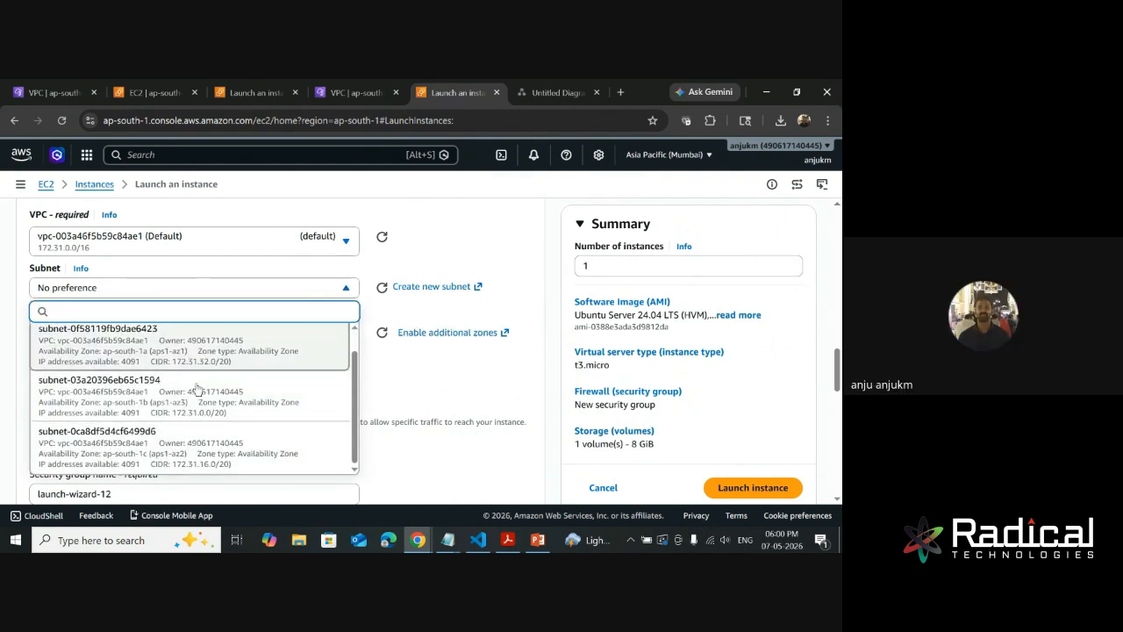
pyautogui.click(431, 386)
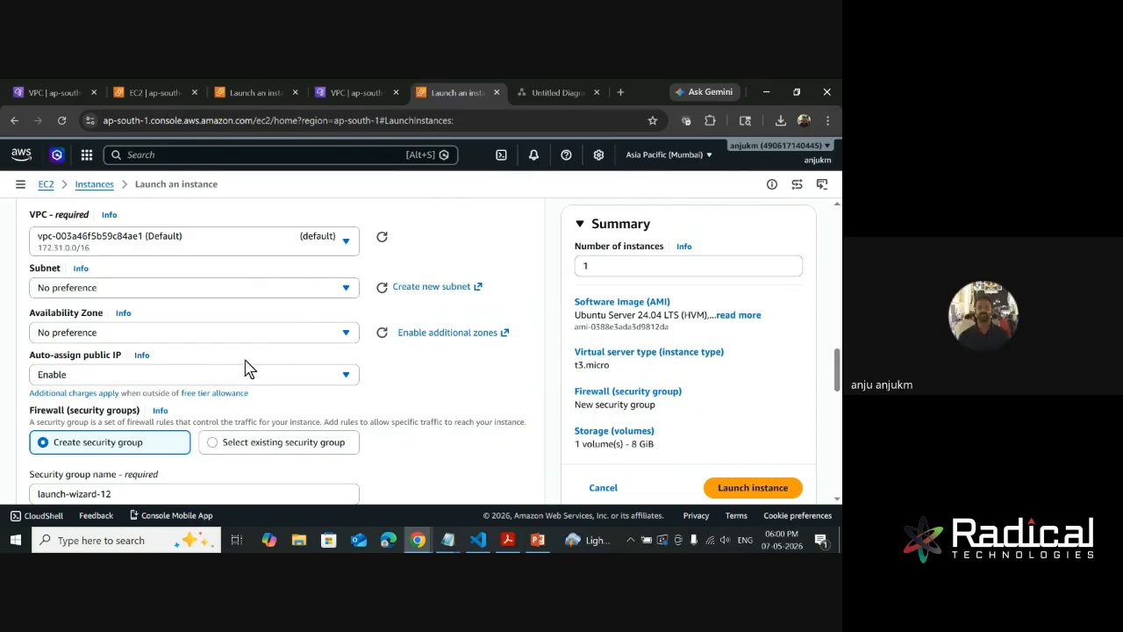
pyautogui.click(67, 377)
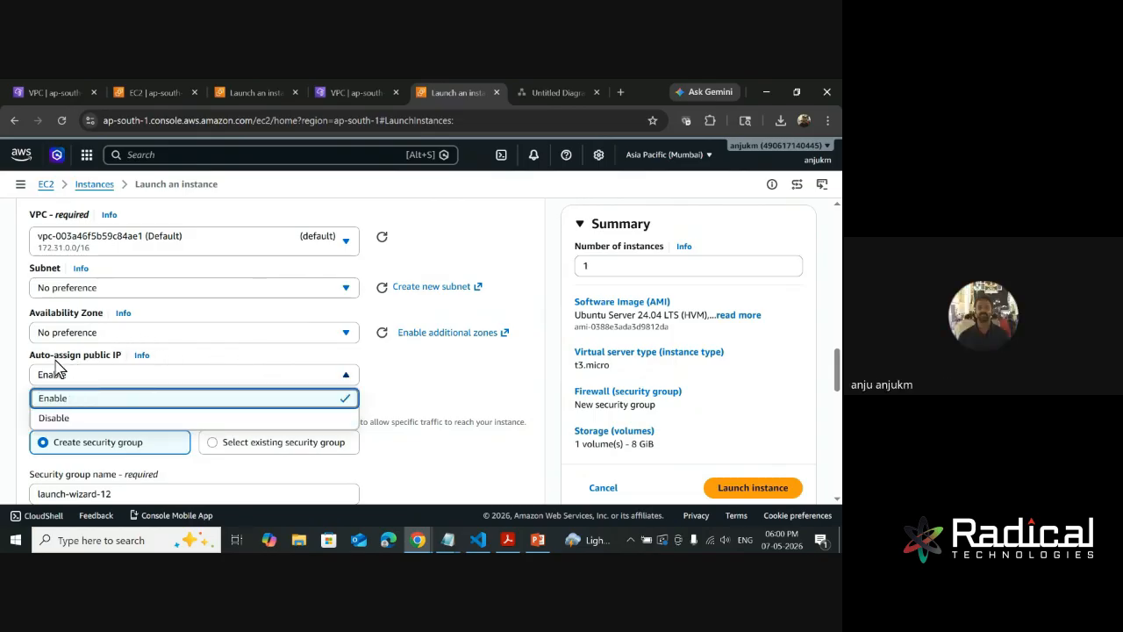
pyautogui.click(418, 358)
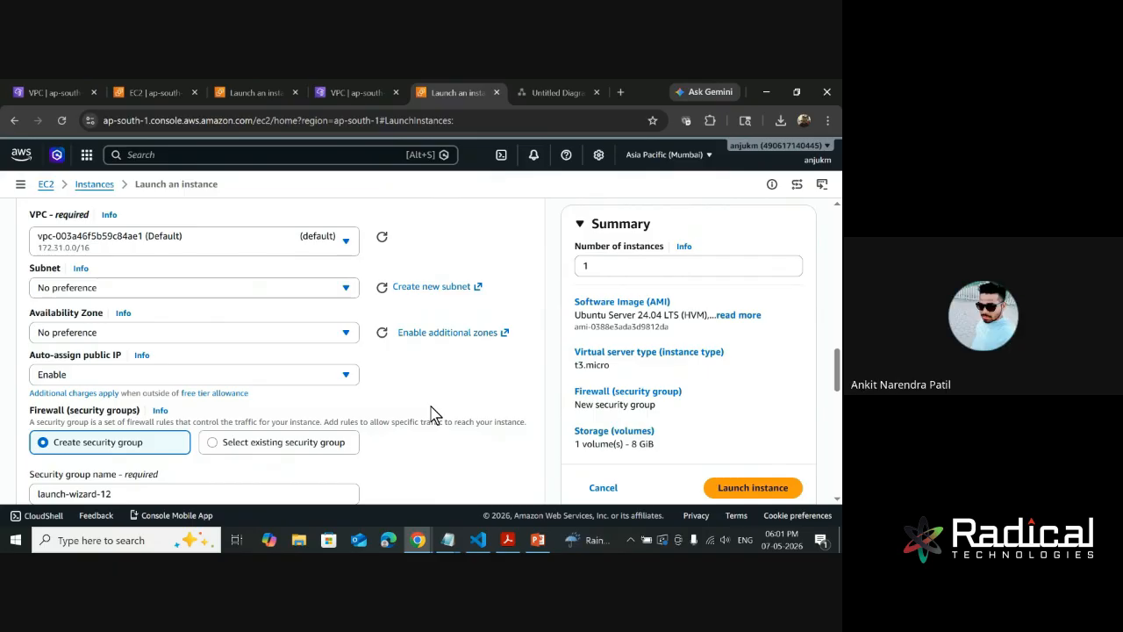
# - Try Disable for auto-assigning a public IP, and return the setting to Enable
pyautogui.click(148, 376)
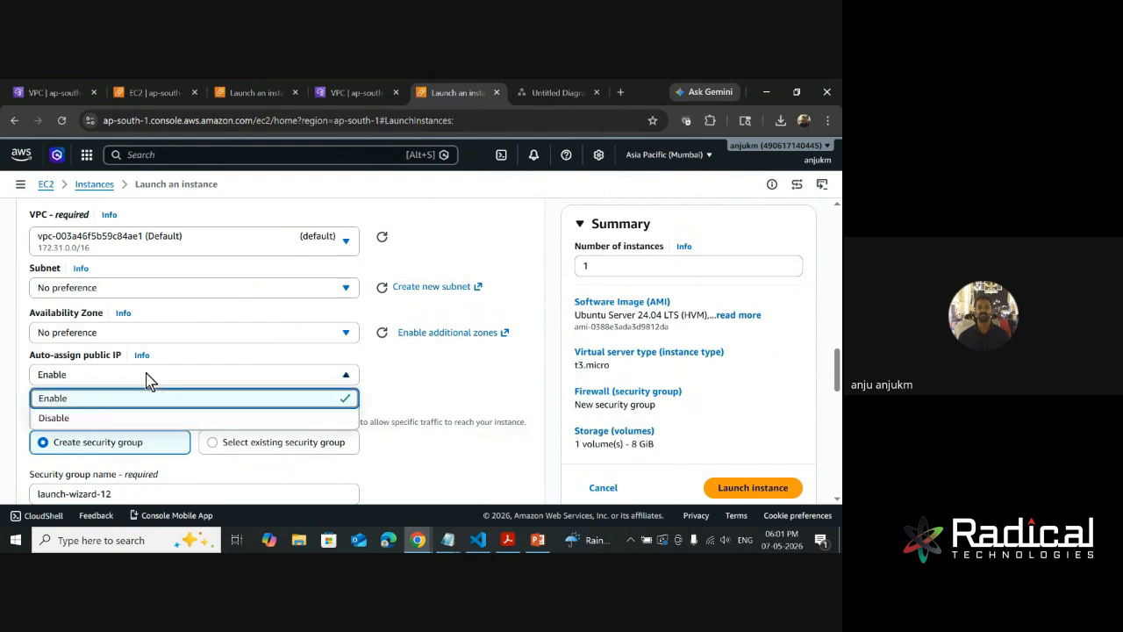
pyautogui.click(76, 418)
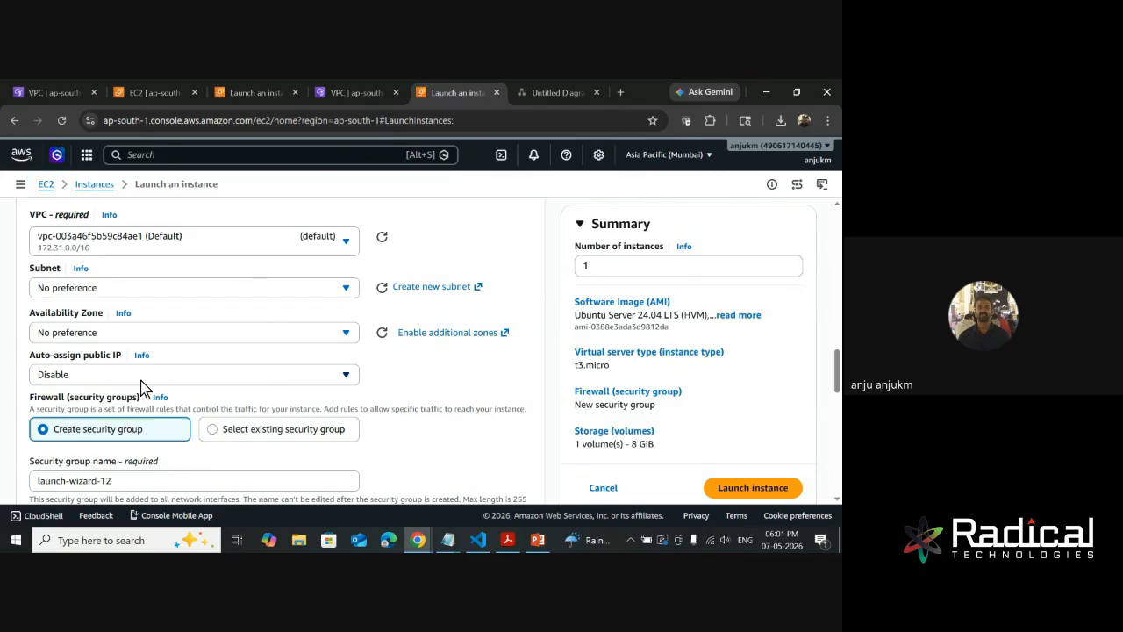
pyautogui.click(140, 380)
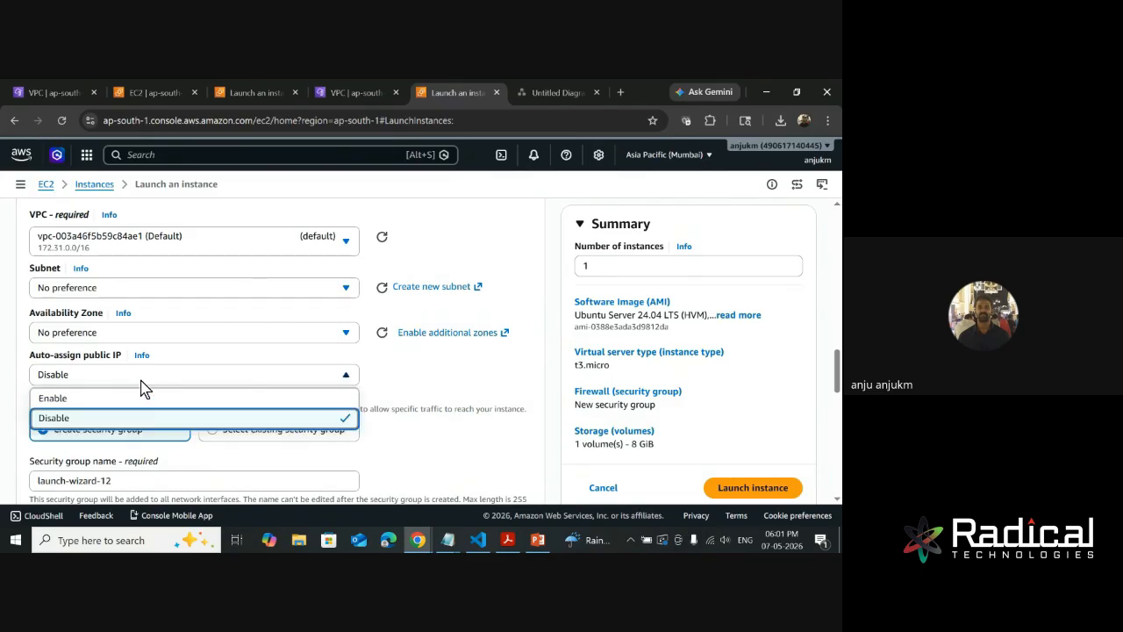
pyautogui.click(158, 398)
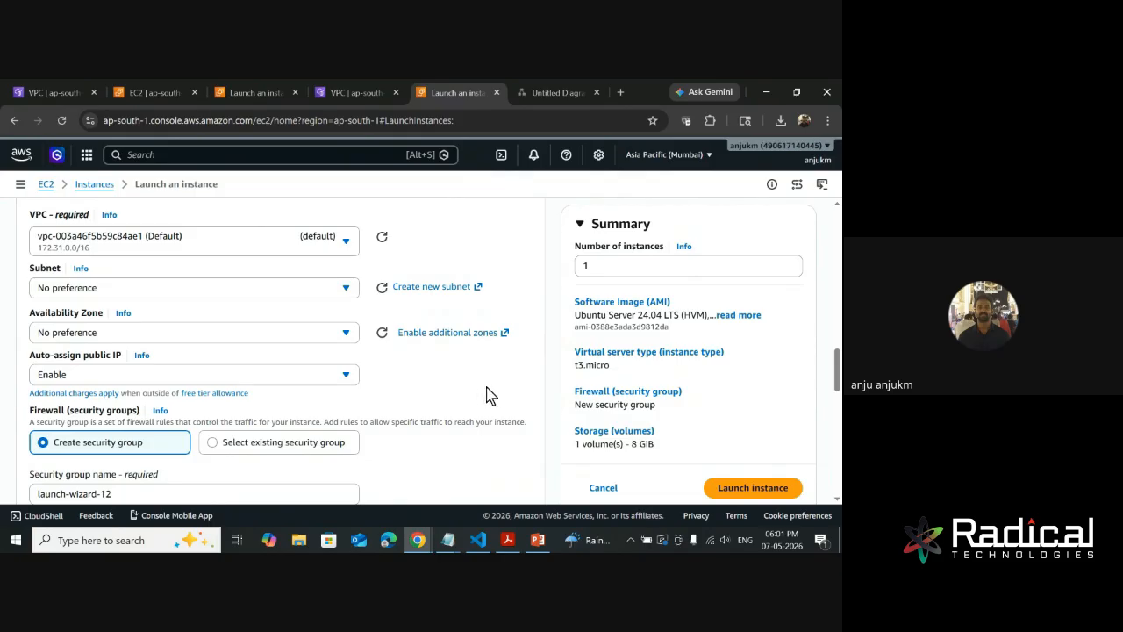
# - Search Google for myip in a new browser tab, look up this computer's public IP address on whatismyipaddress.com, and close the tab
pyautogui.scroll(-1, 489, 393)
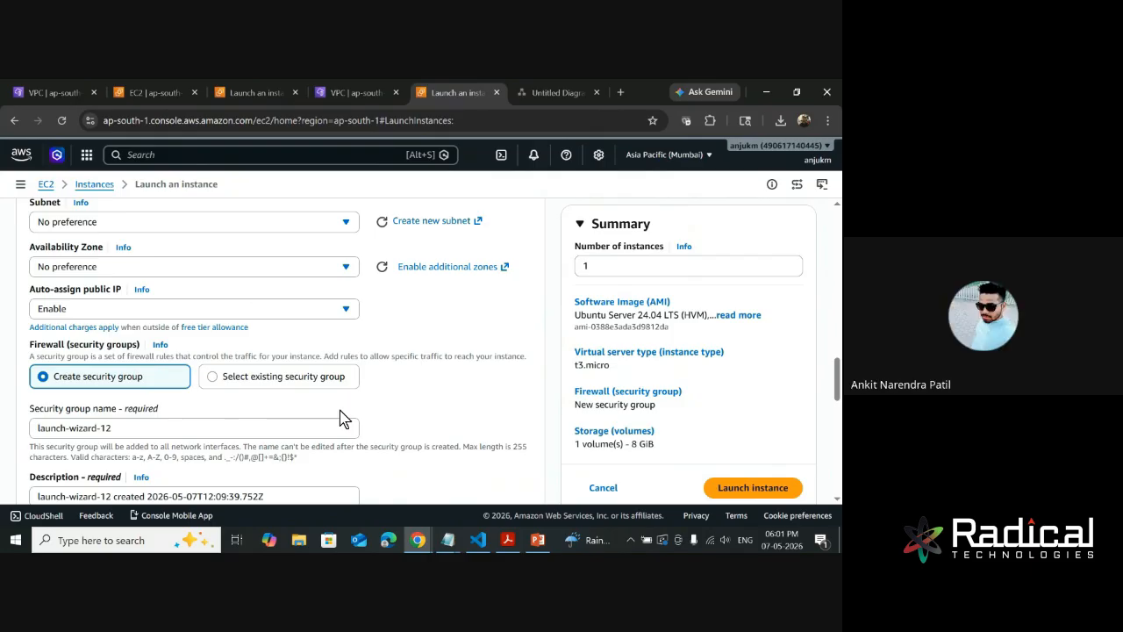
pyautogui.click(621, 92)
pyautogui.write('myi')
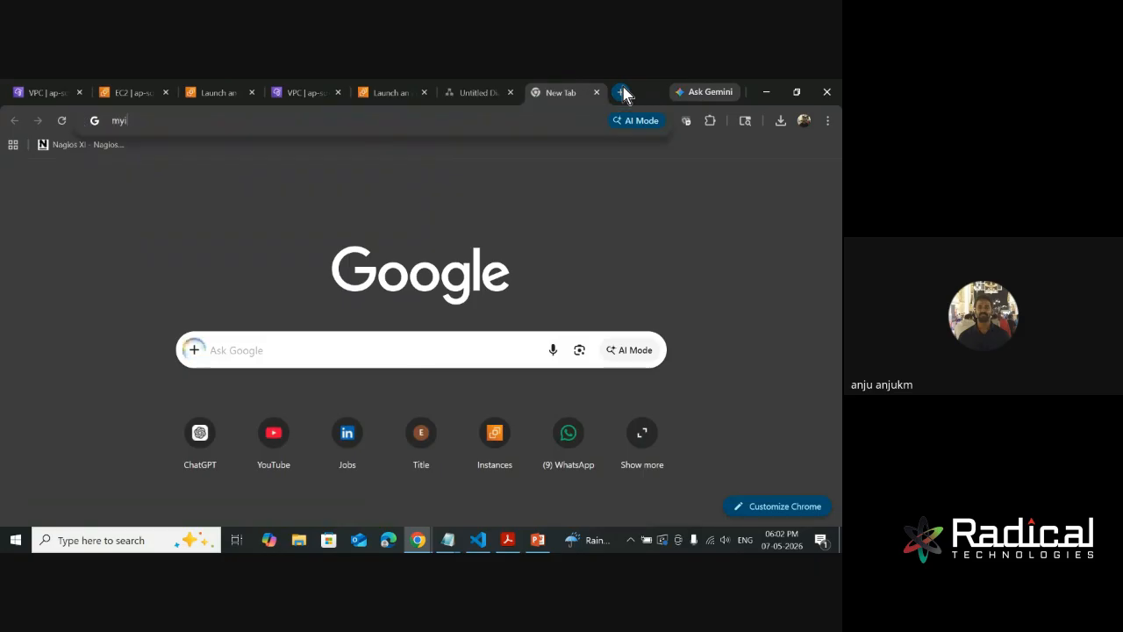
pyautogui.write('p')
pyautogui.press('Return')
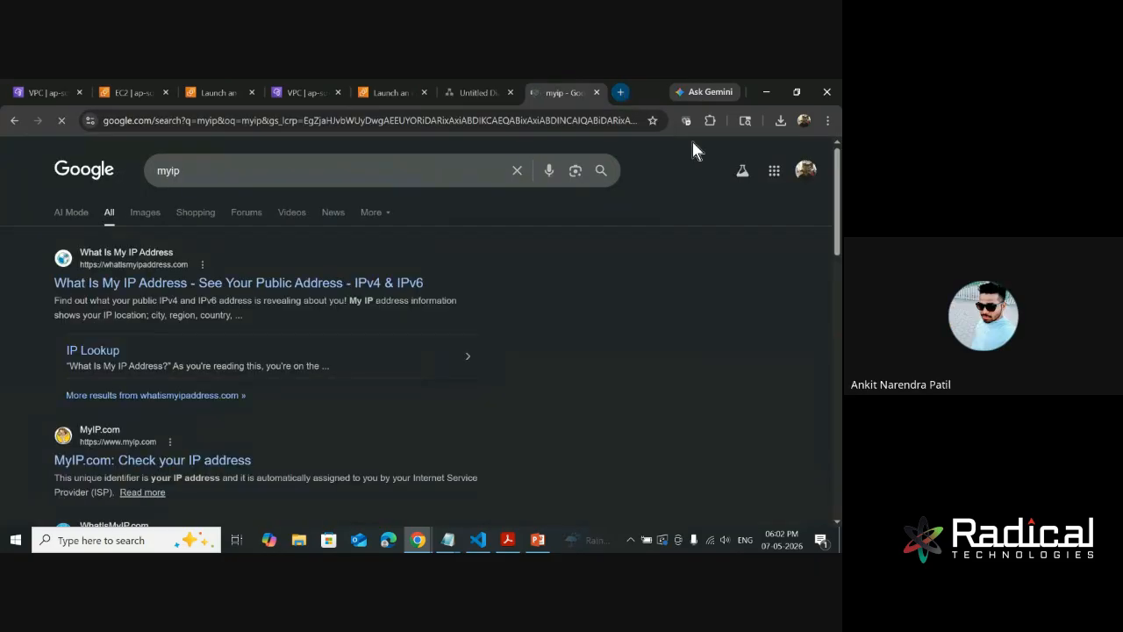
pyautogui.click(389, 283)
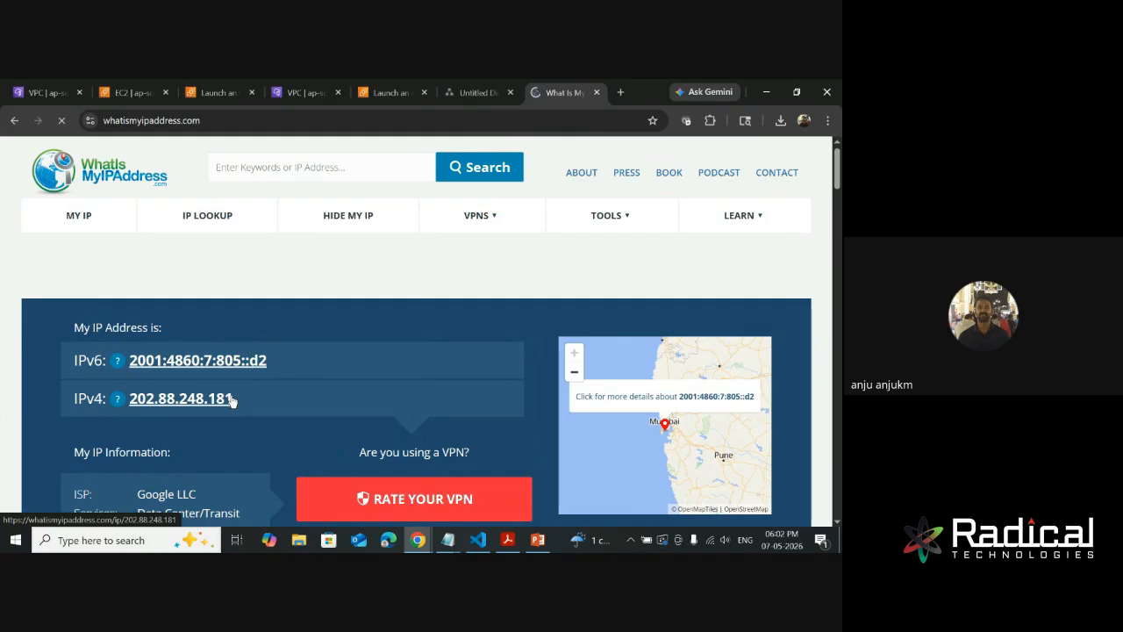
pyautogui.moveTo(266, 399); pyautogui.dragTo(123, 400)
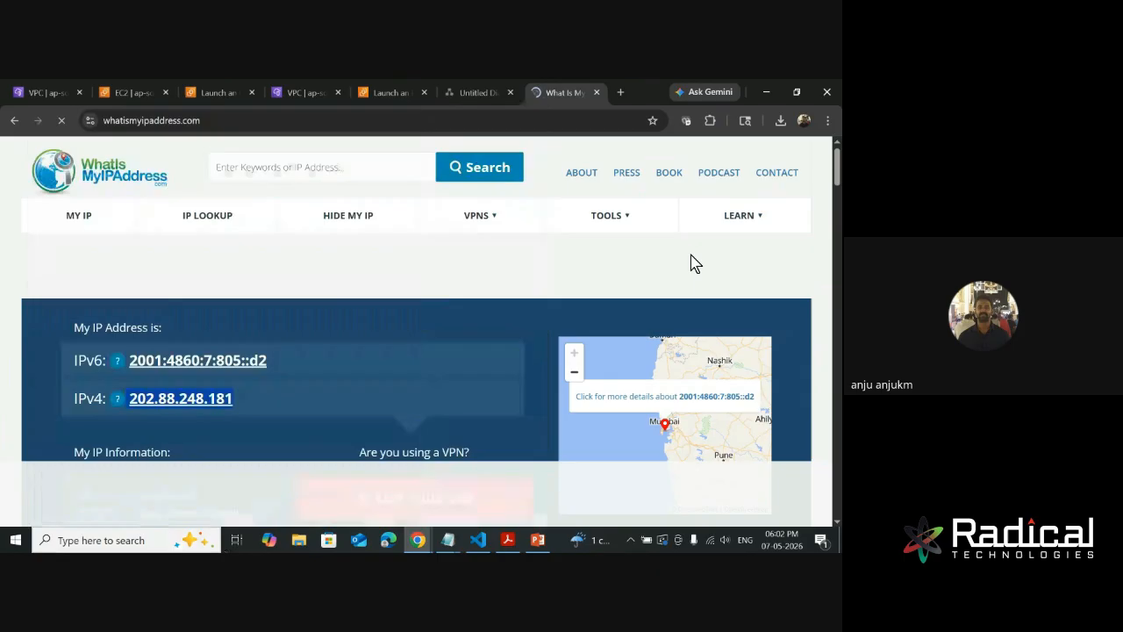
pyautogui.click(703, 264)
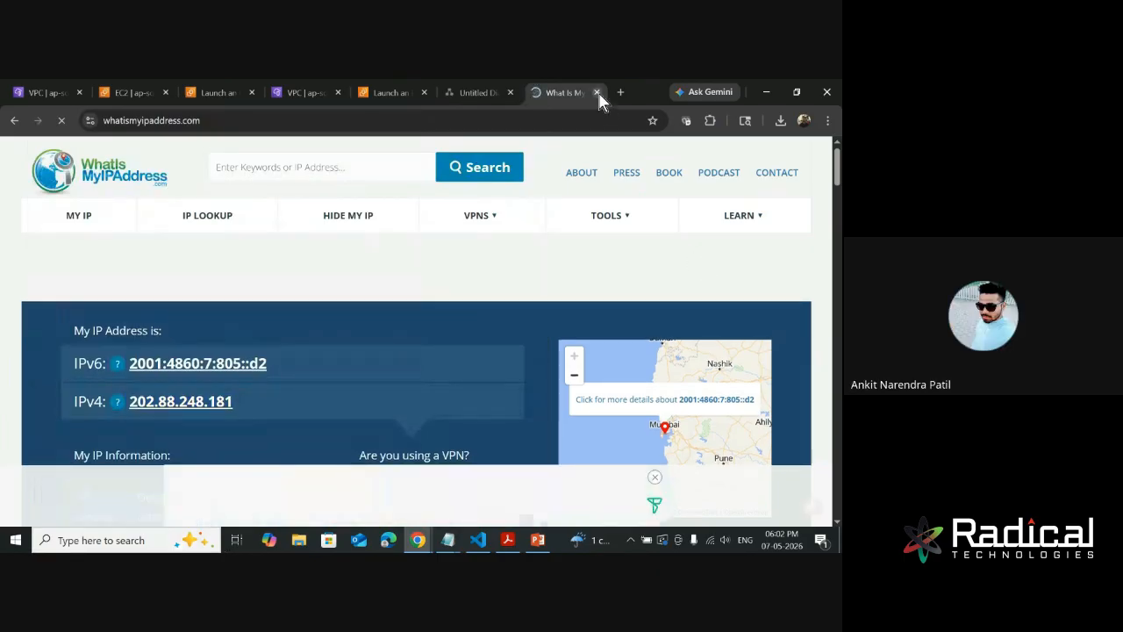
pyautogui.hotkey('ctrl', 'w')
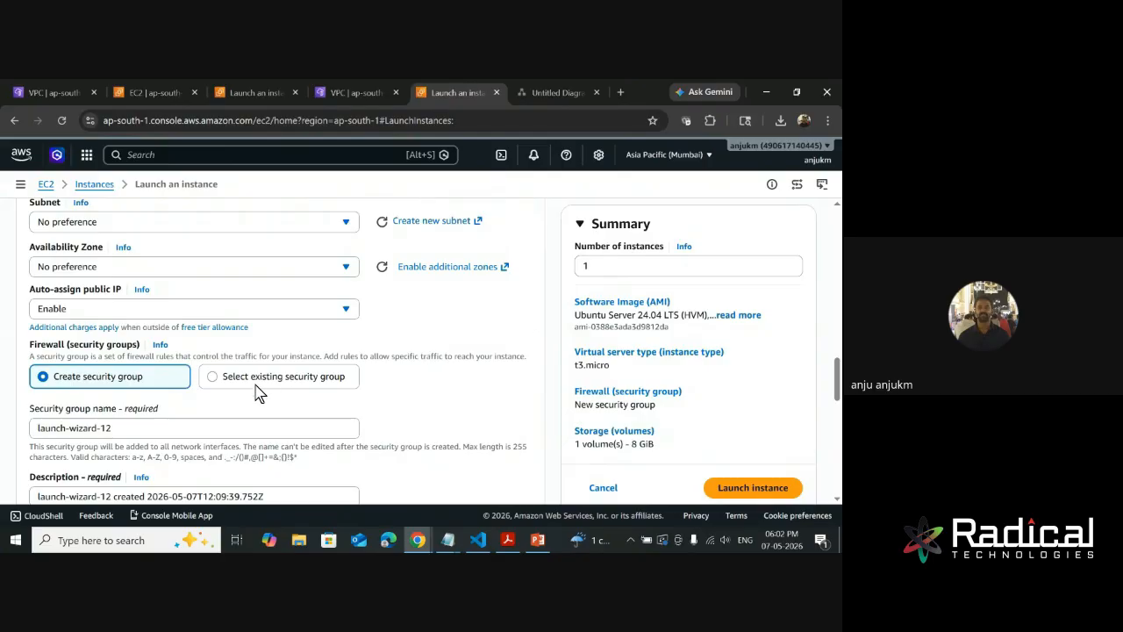
# - Review the firewall options and the name and description of the new security group, leaving them as they are
pyautogui.scroll(-1, 140, 383)
pyautogui.scroll(1, 147, 316)
pyautogui.scroll(-1, 115, 359)
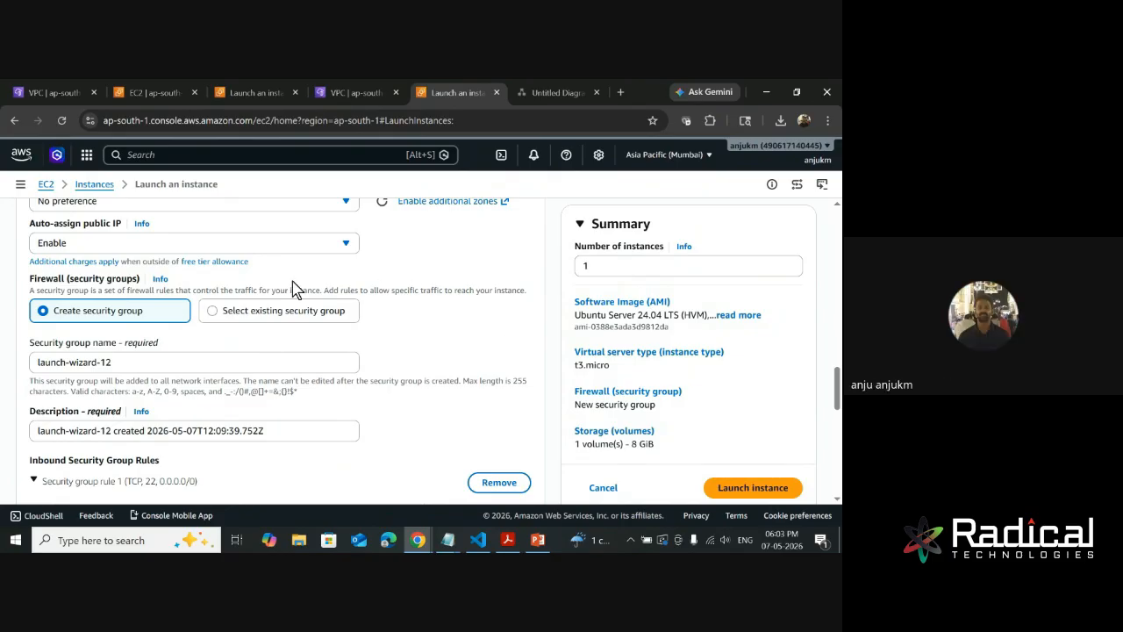
pyautogui.scroll(-1, 167, 325)
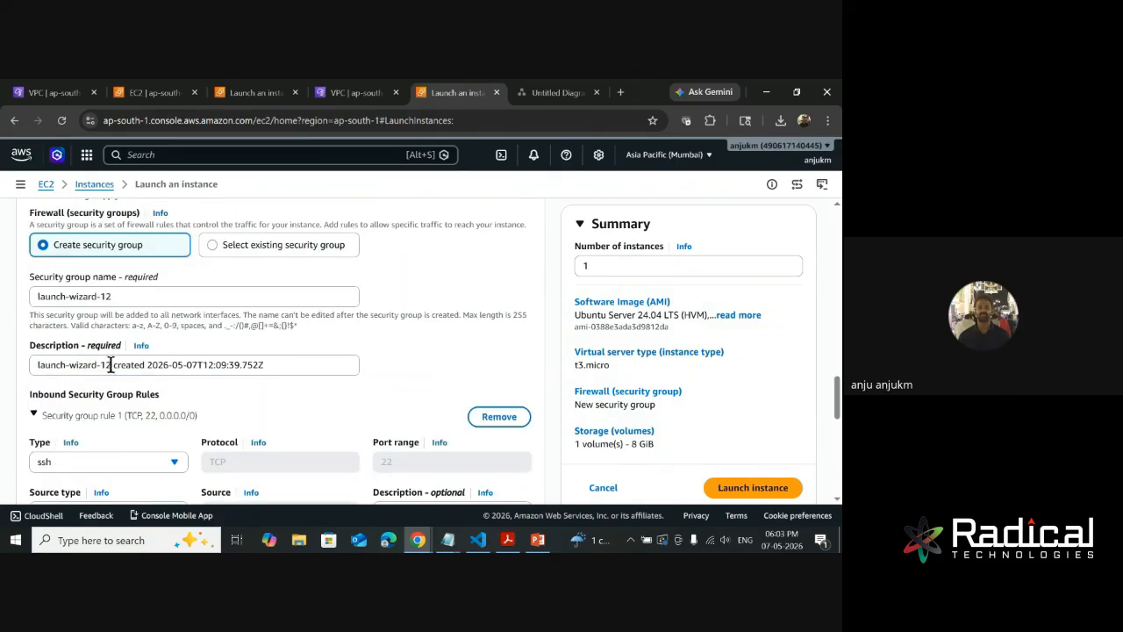
pyautogui.moveTo(267, 365); pyautogui.dragTo(5, 373)
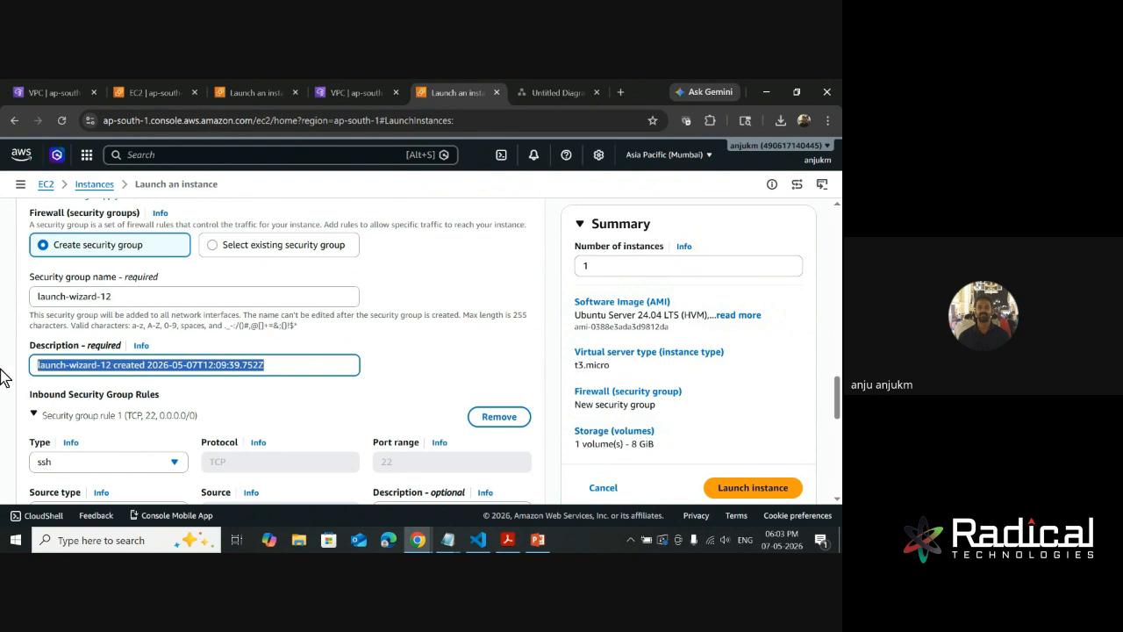
pyautogui.click(516, 379)
# - Compare Anywhere and My IP as the source type of the inbound SSH rule, and set it to My IP
pyautogui.scroll(-2, 359, 394)
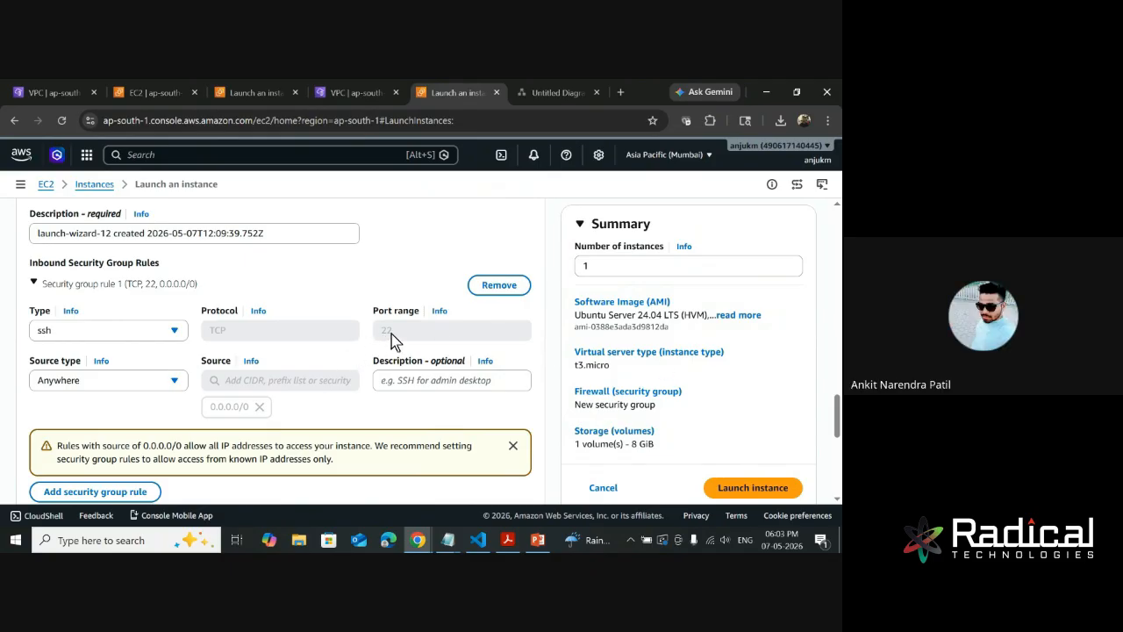
pyautogui.click(154, 381)
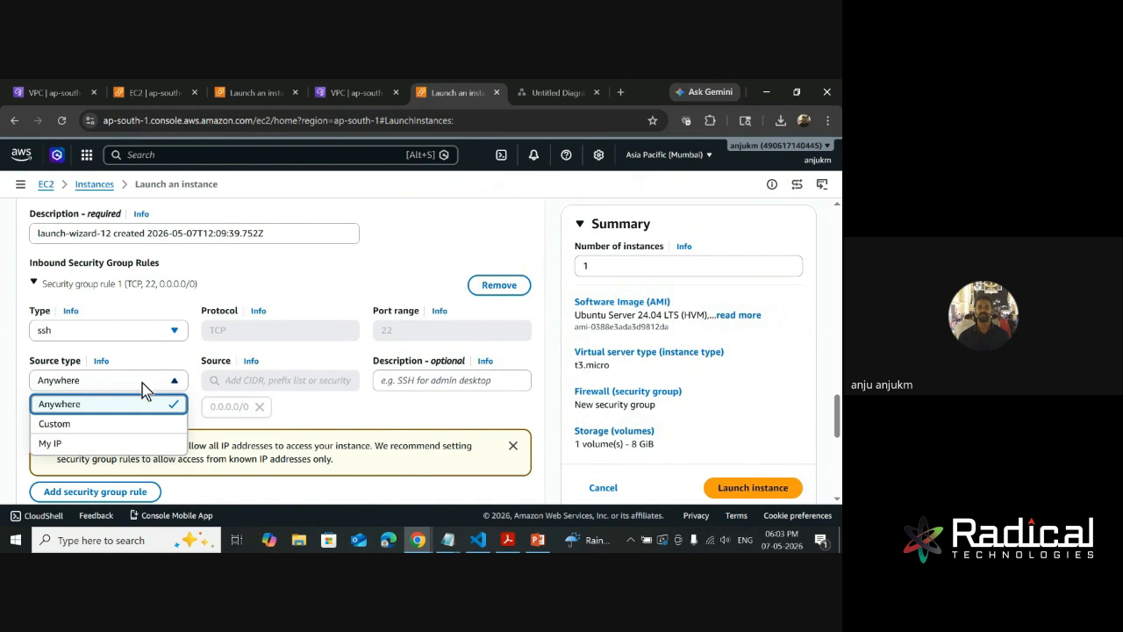
pyautogui.click(50, 444)
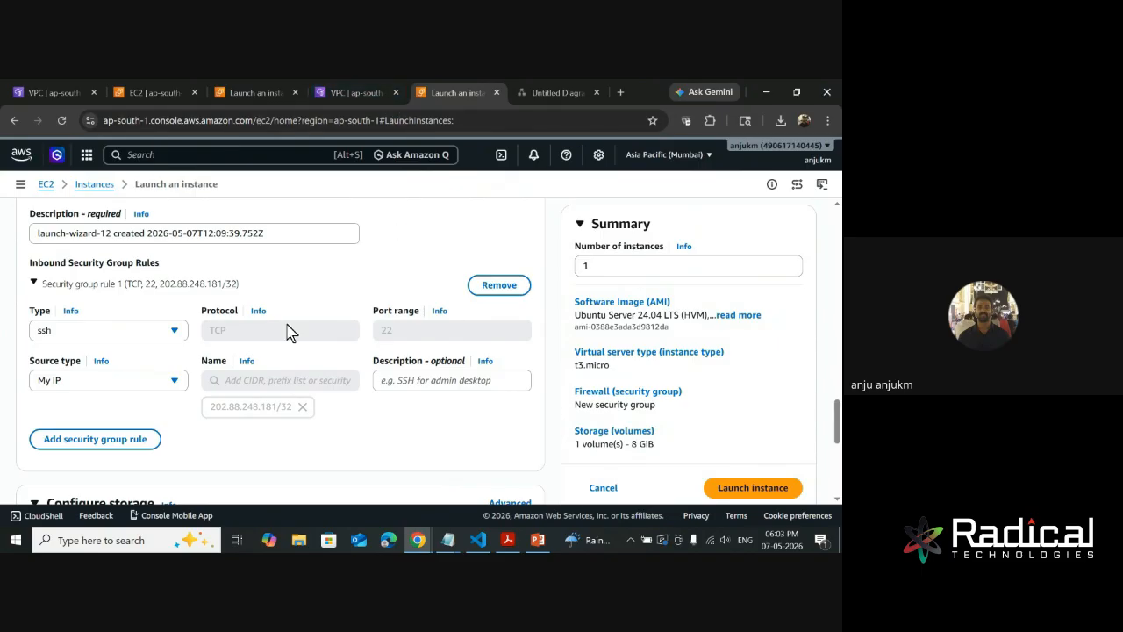
pyautogui.click(135, 387)
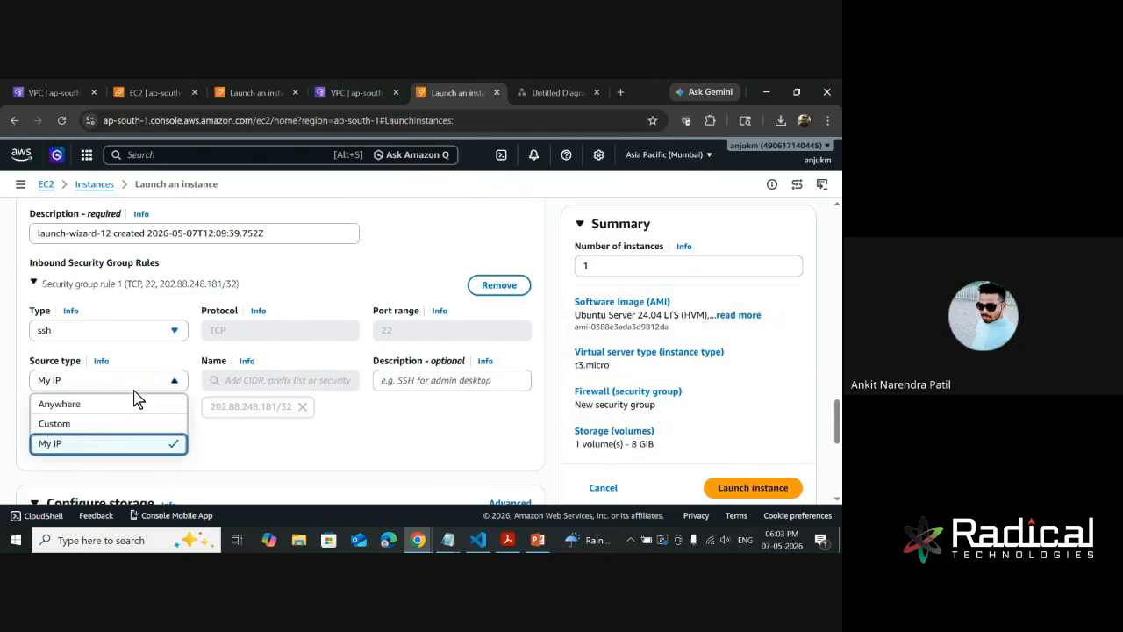
pyautogui.click(86, 403)
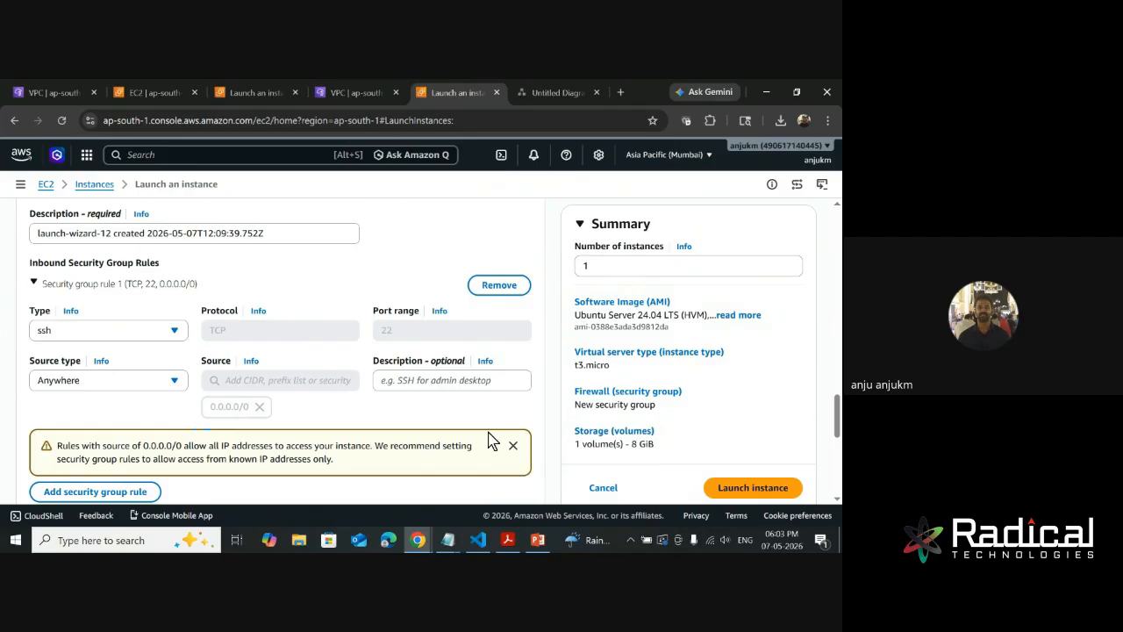
pyautogui.click(142, 381)
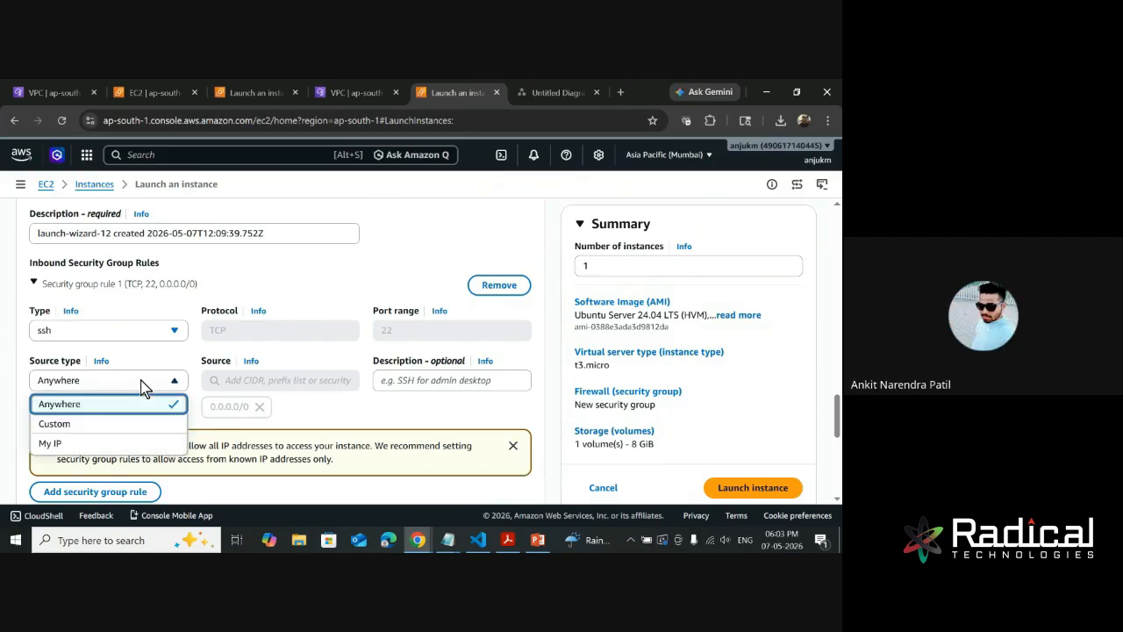
pyautogui.click(86, 445)
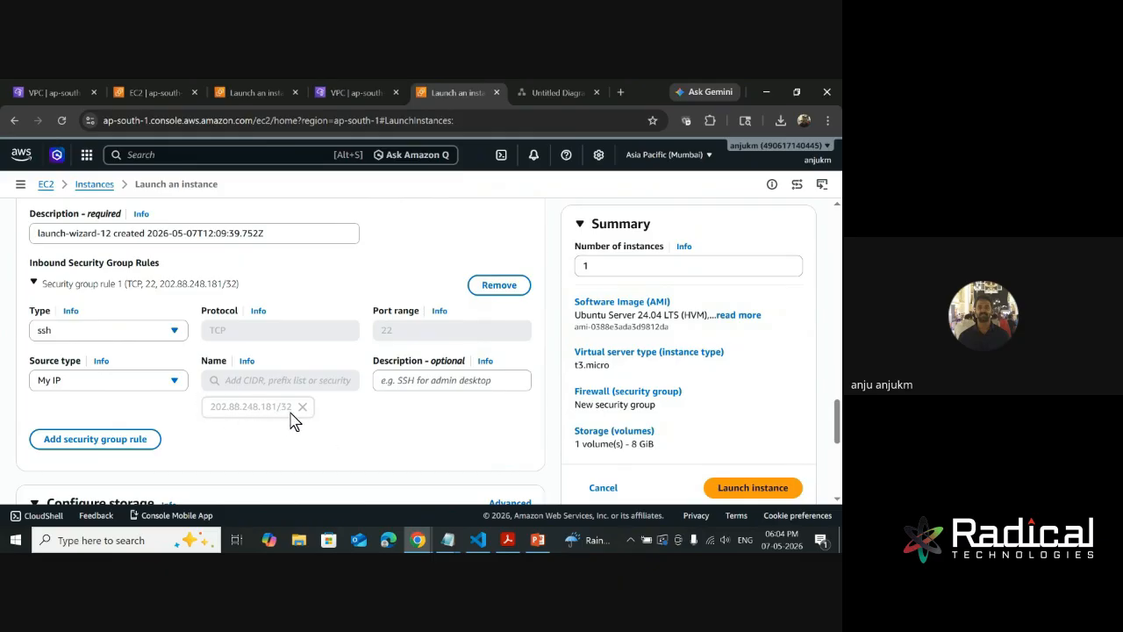
# - Launch the instance with its 8 GiB gp3 root volume and open the new instance's details page
pyautogui.scroll(-5, 457, 425)
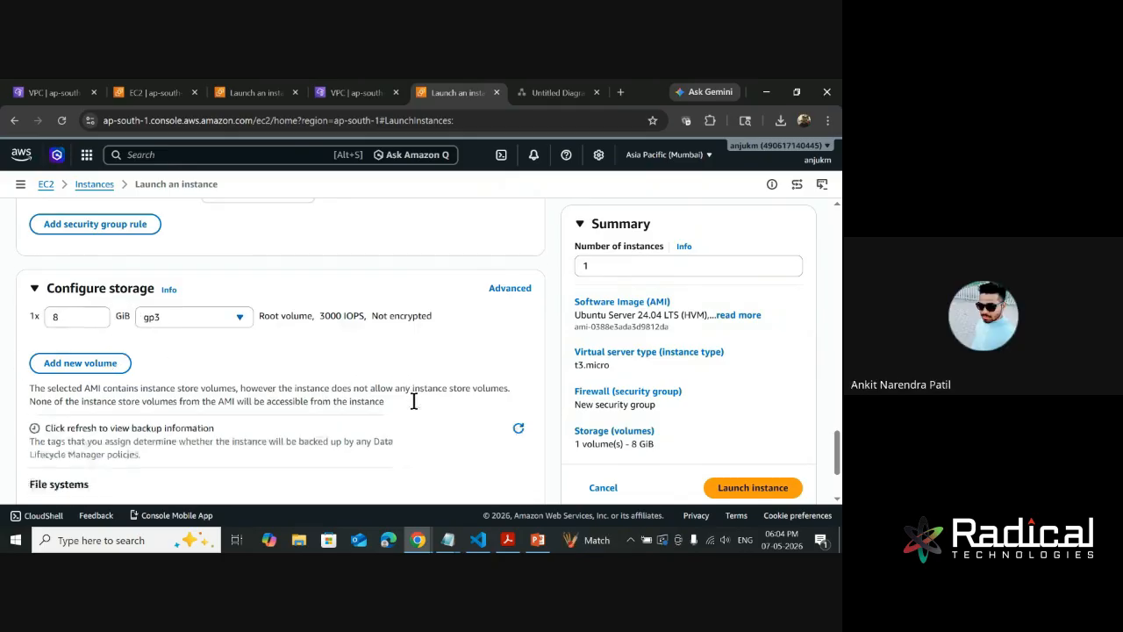
pyautogui.scroll(-3, 412, 404)
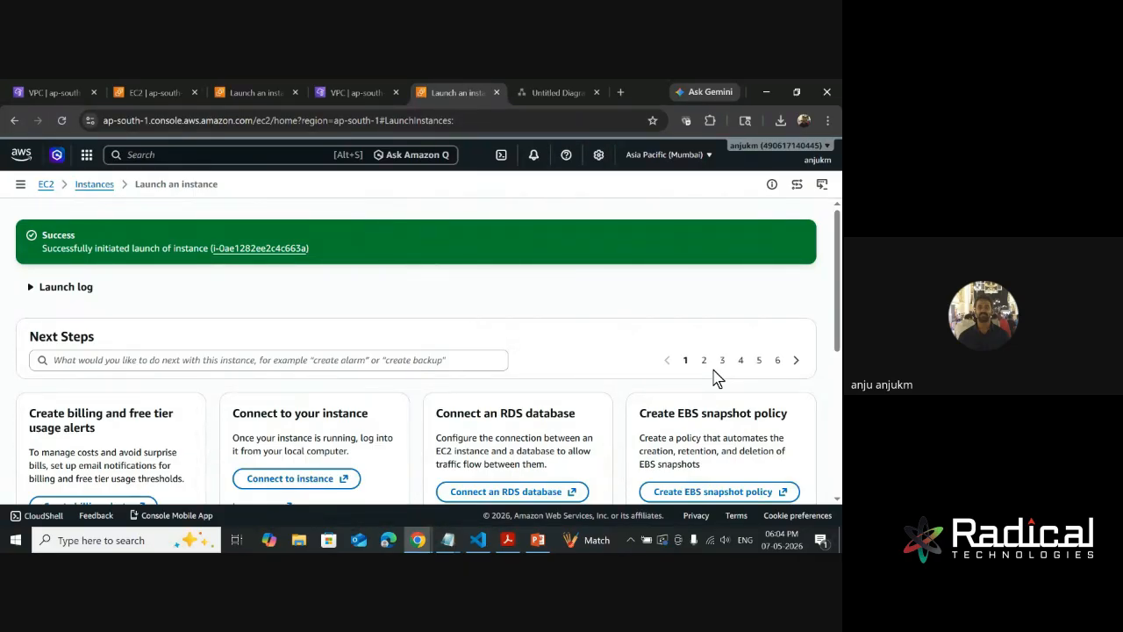
pyautogui.click(249, 251)
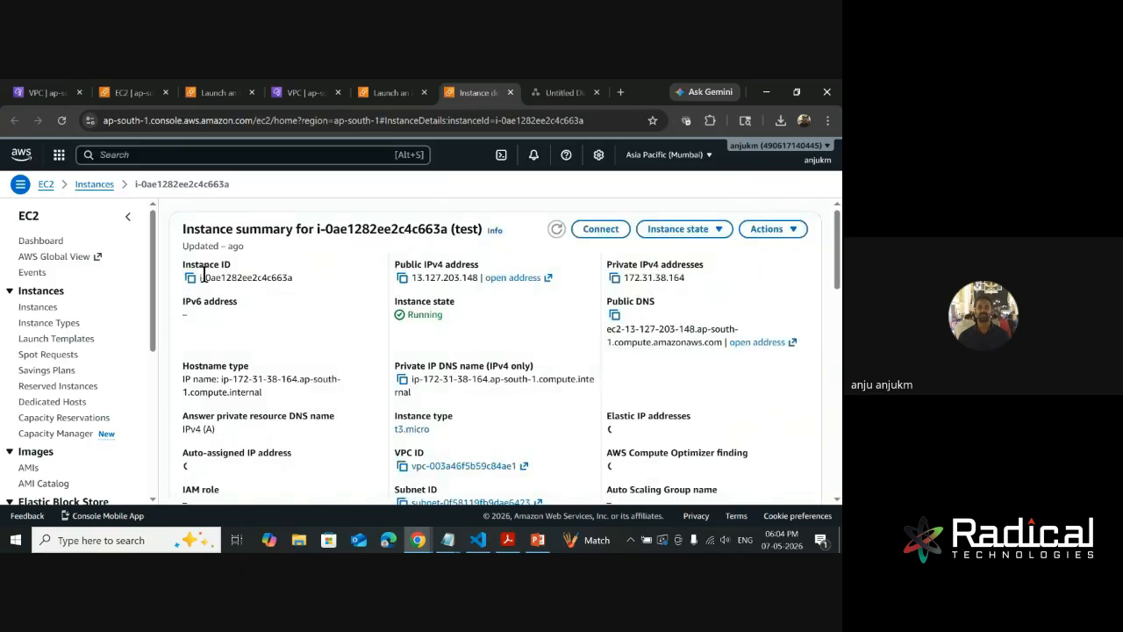
# - Examine the instance ID, public IPv4 address and private IPv4 address in the instance summary
pyautogui.moveTo(282, 277); pyautogui.dragTo(201, 277)
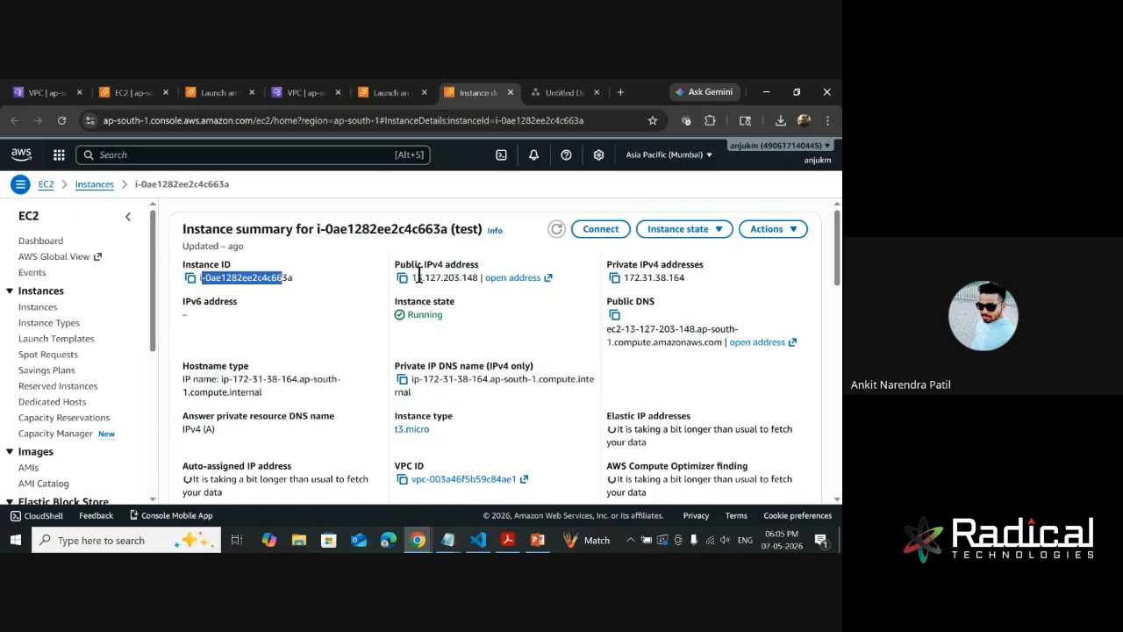
pyautogui.moveTo(411, 277); pyautogui.dragTo(482, 277)
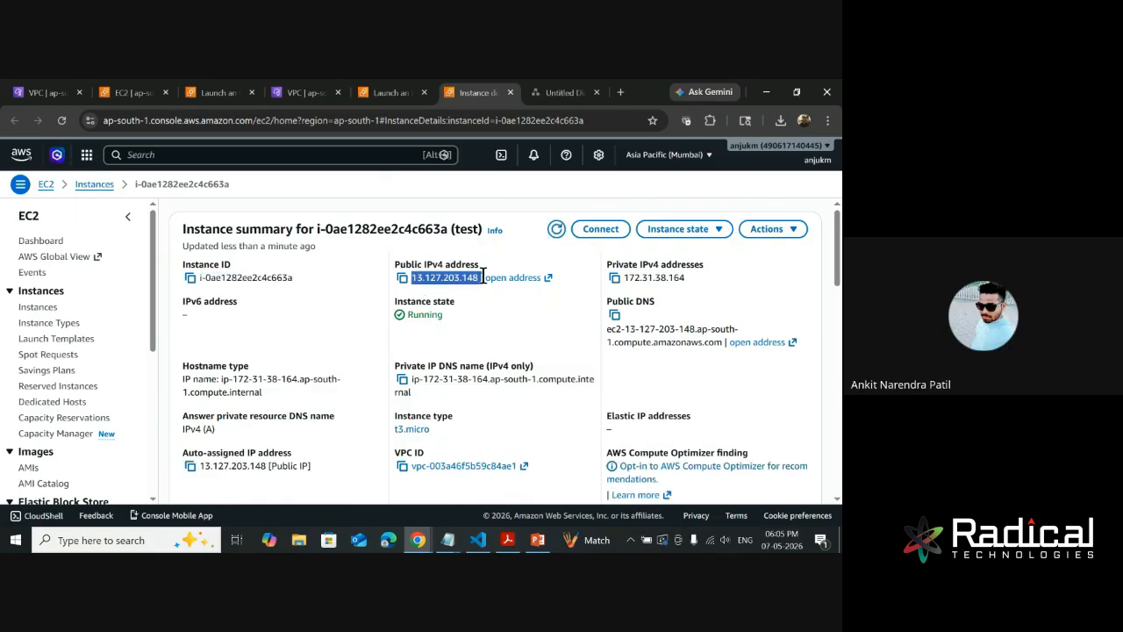
pyautogui.click(641, 278)
pyautogui.doubleClick(641, 277)
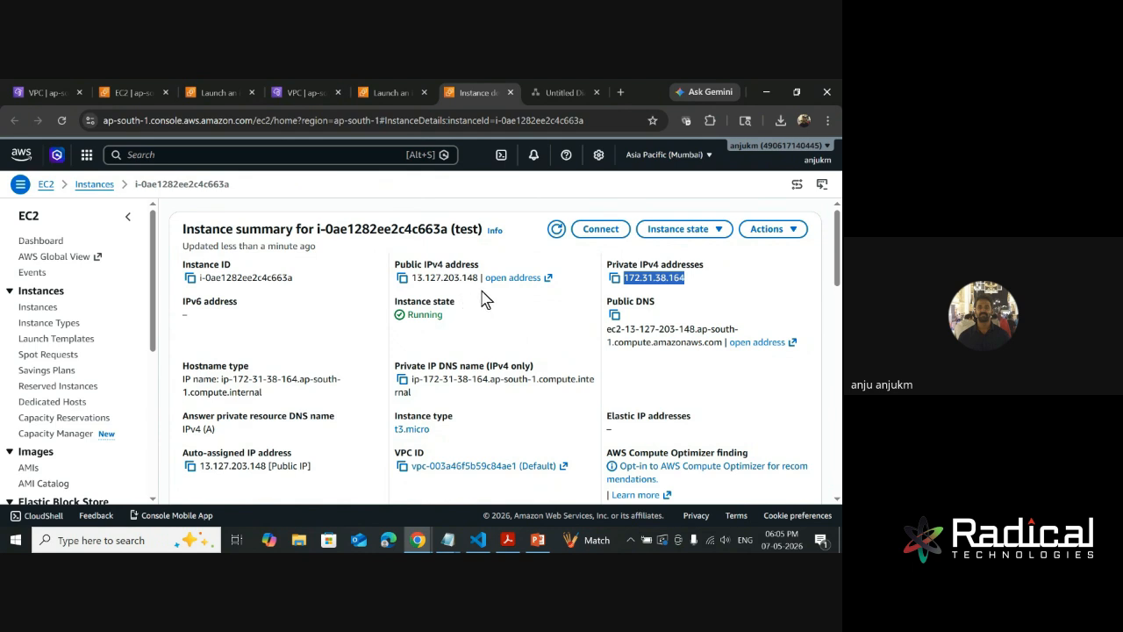
pyautogui.click(709, 304)
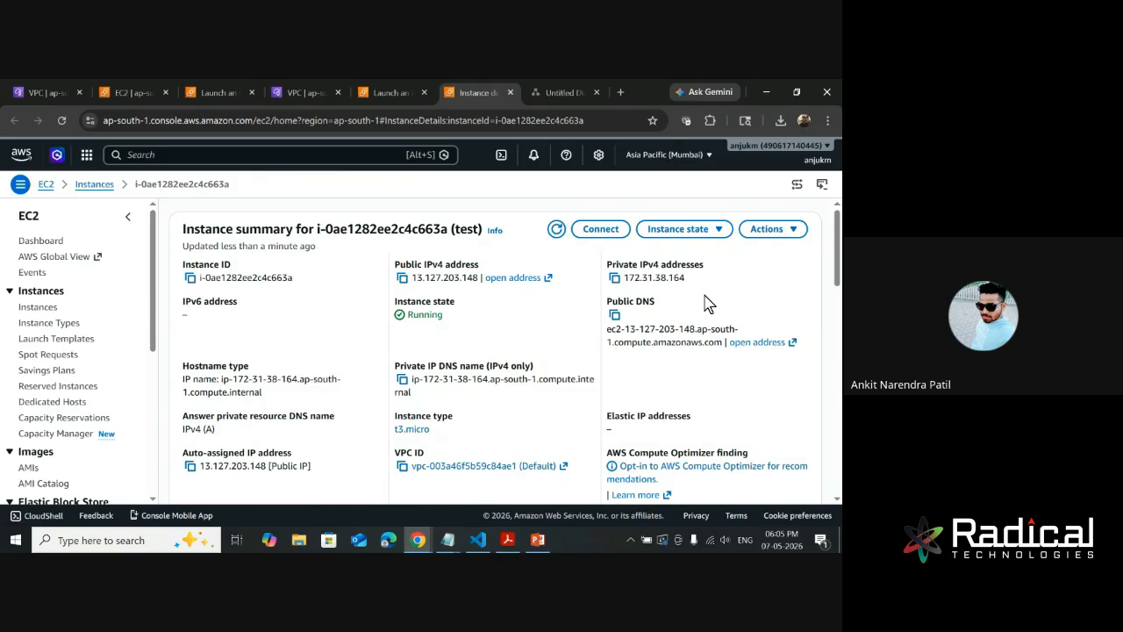
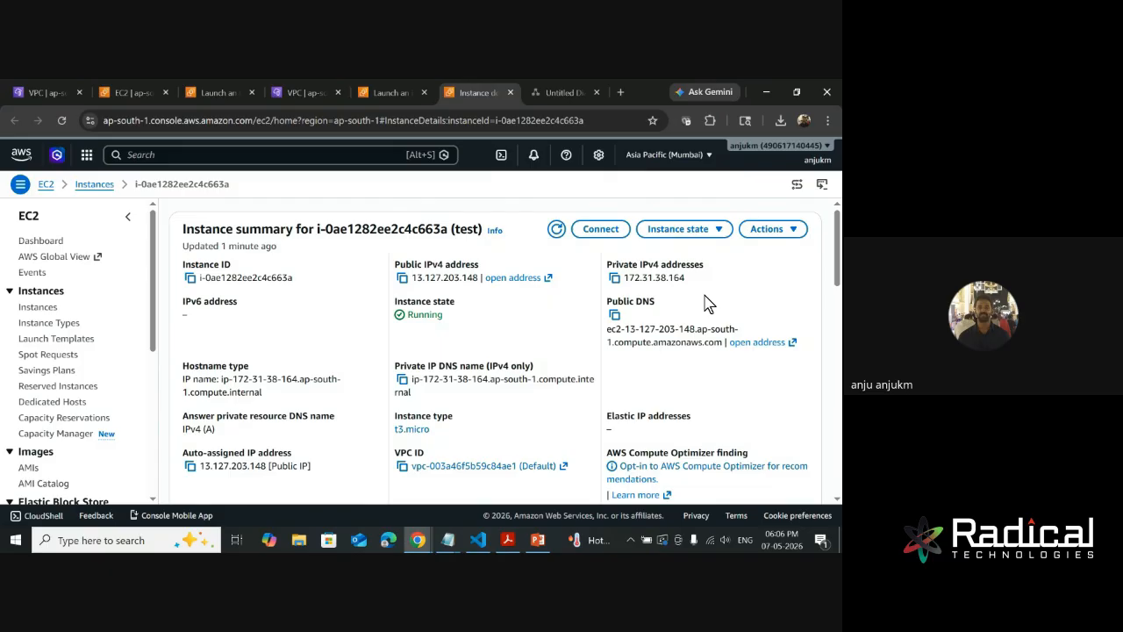
# - Review the instance state, hostname, instance type, VPC and subnet in the rest of the instance summary
pyautogui.scroll(-1, 333, 351)
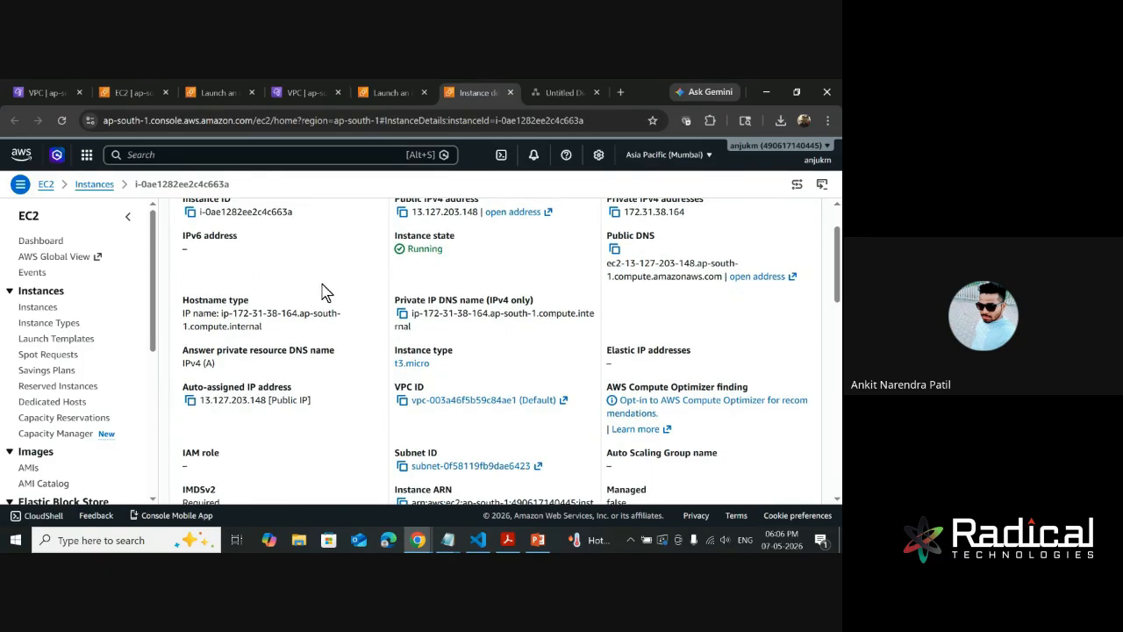
pyautogui.moveTo(477, 250); pyautogui.dragTo(396, 255)
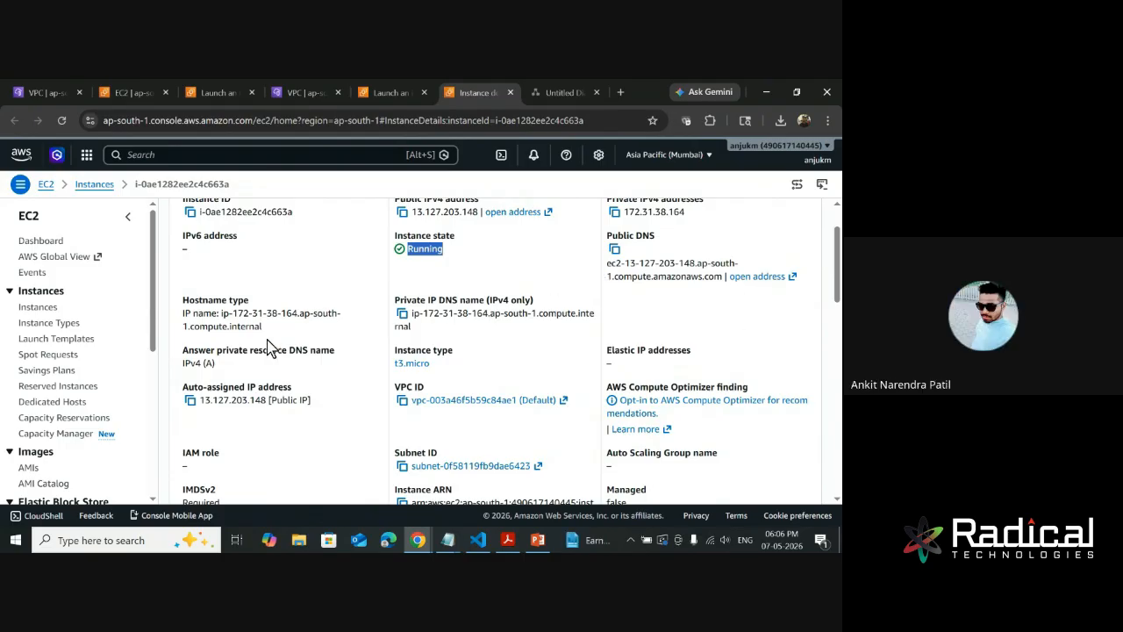
pyautogui.scroll(-1, 277, 303)
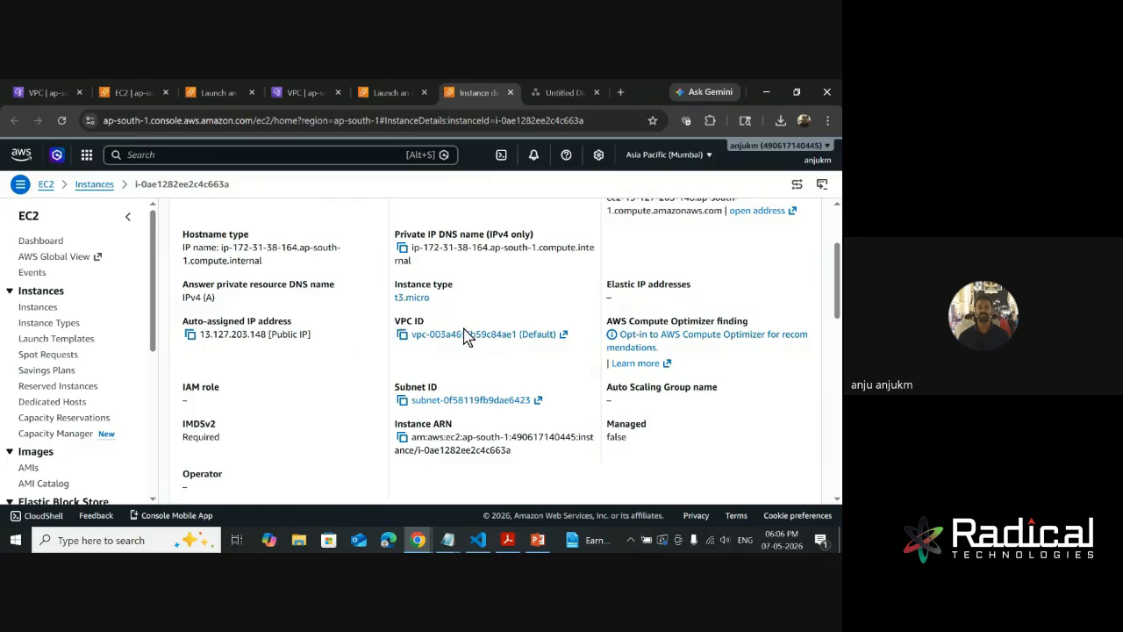
pyautogui.scroll(-1, 519, 367)
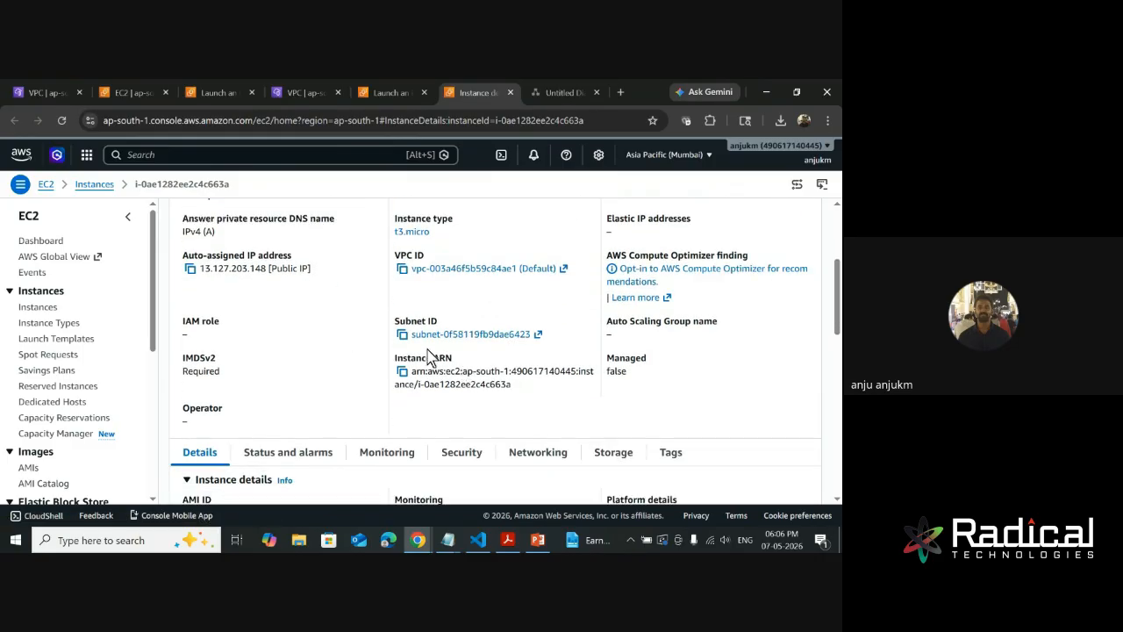
pyautogui.scroll(-1, 519, 378)
pyautogui.scroll(-3, 519, 384)
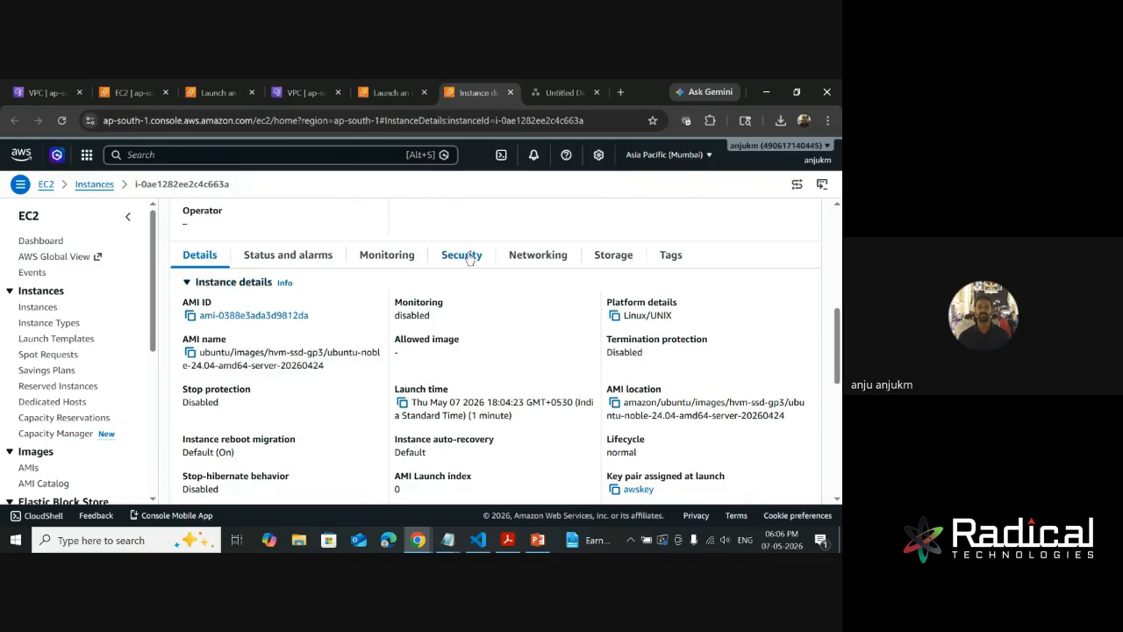
# - Examine the instance details of test, including the AMI name, launch time, assigned key pair and boot mode
pyautogui.scroll(-1, 312, 377)
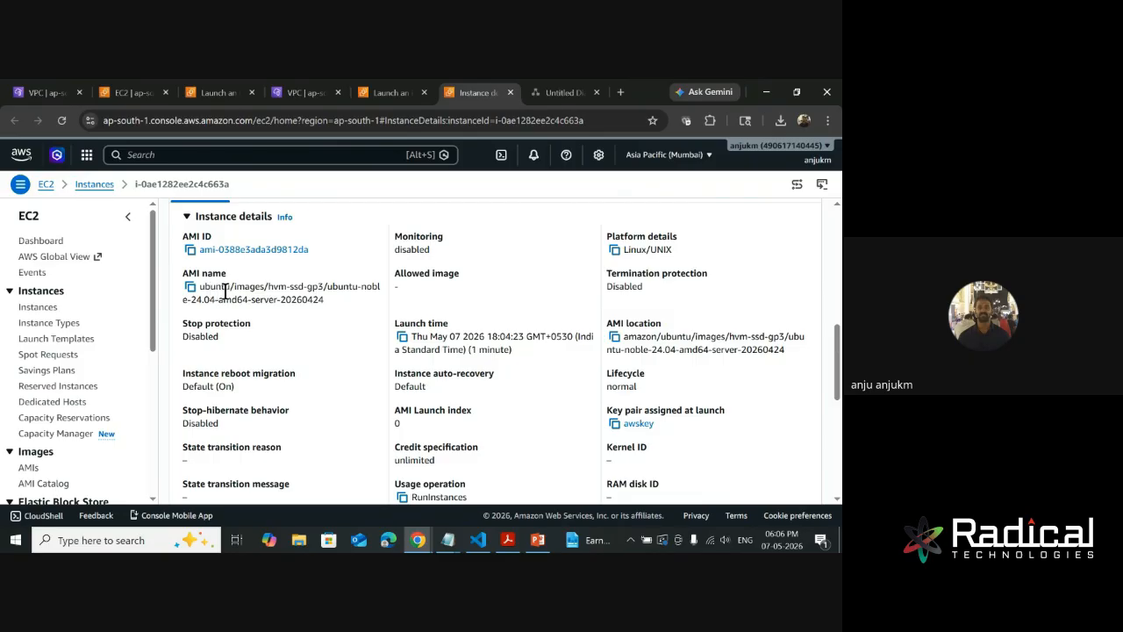
pyautogui.moveTo(339, 311); pyautogui.dragTo(199, 288)
pyautogui.click(392, 336)
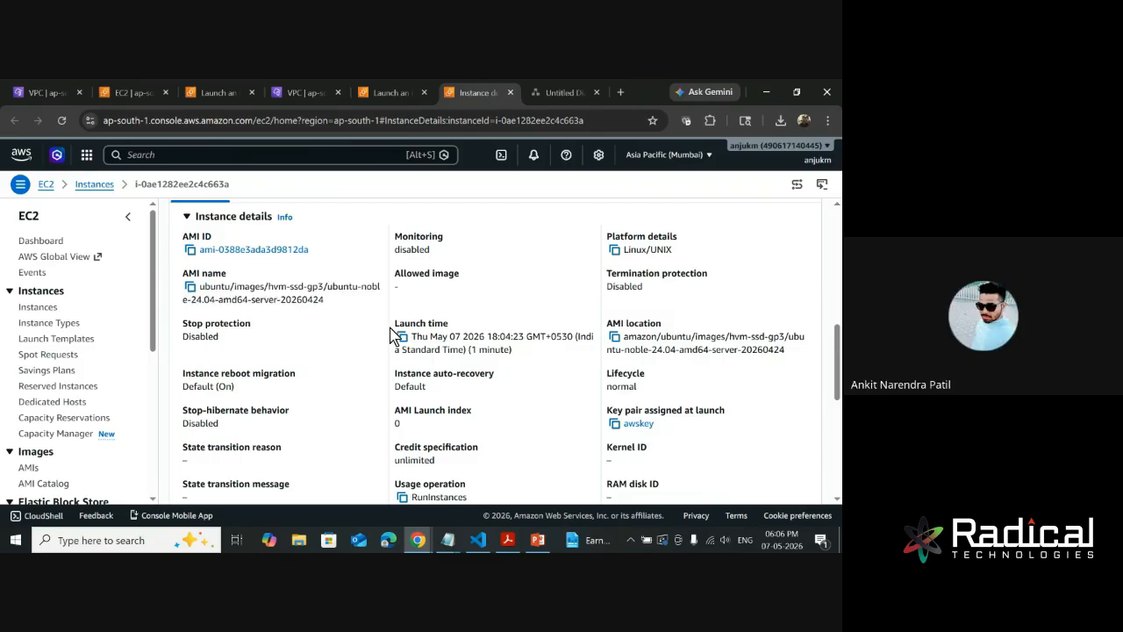
pyautogui.scroll(-3, 612, 373)
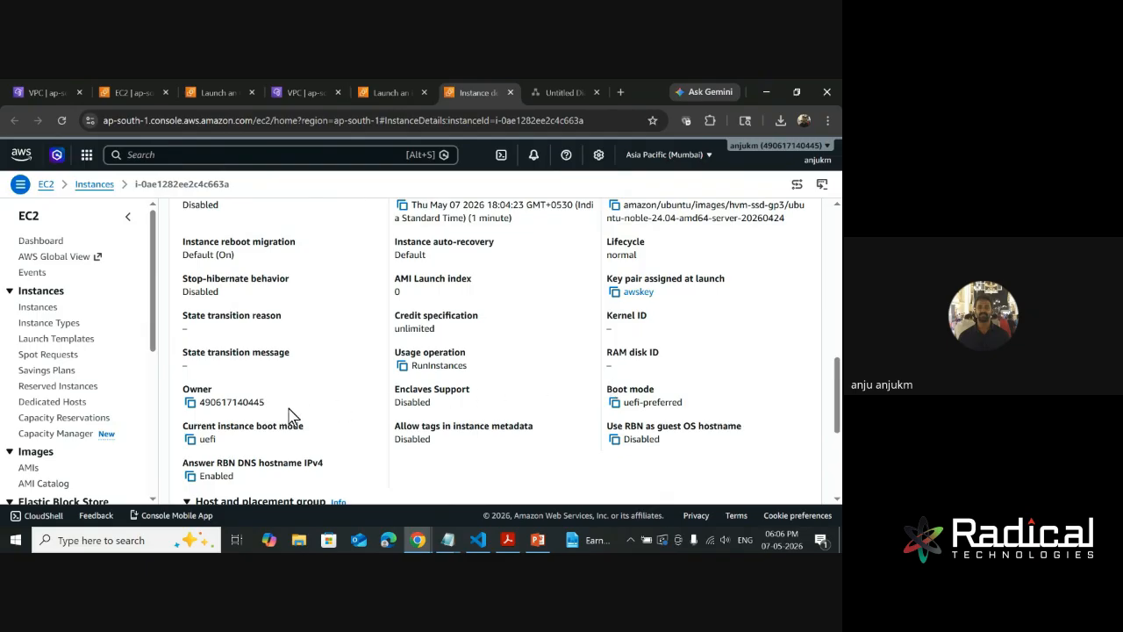
pyautogui.scroll(-5, 307, 416)
pyautogui.scroll(4, 368, 459)
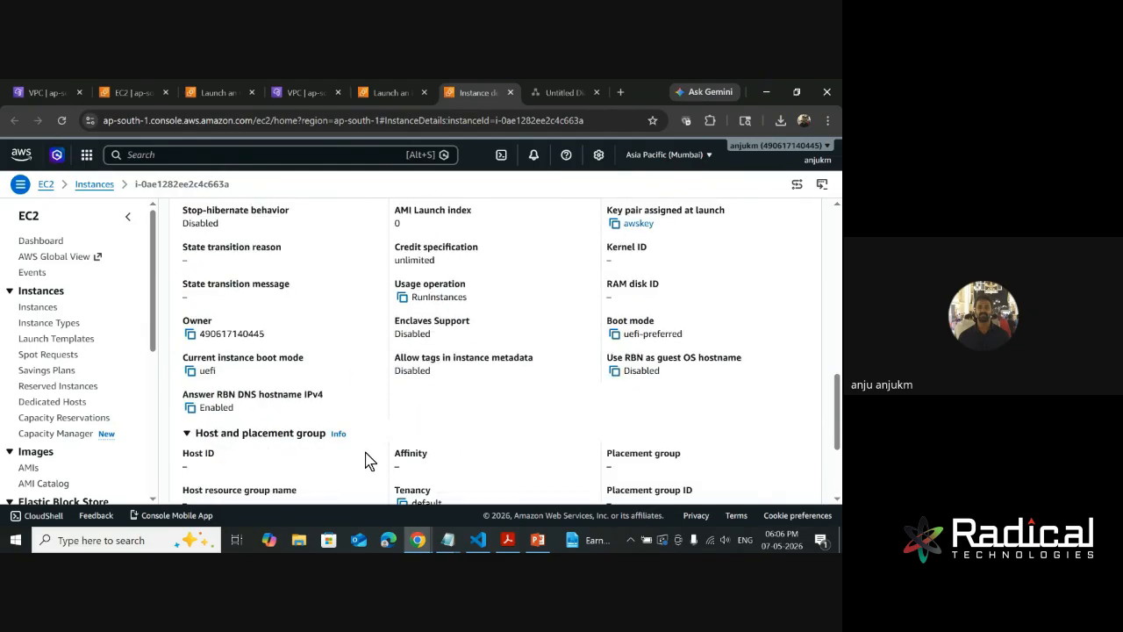
pyautogui.scroll(5, 369, 448)
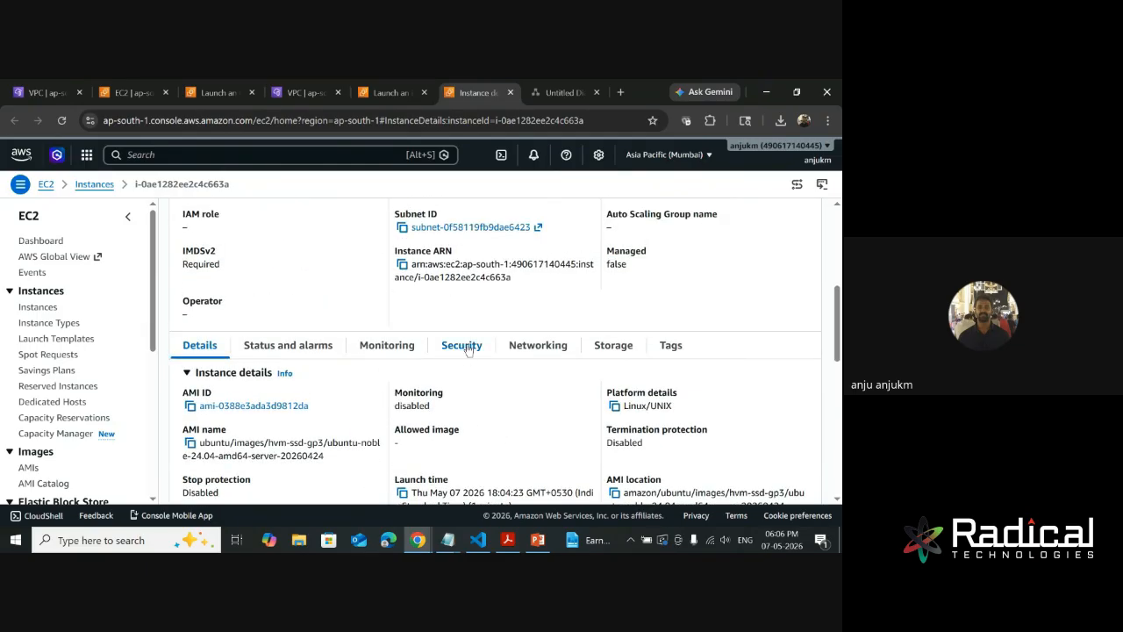
# - Check the system and instance status checks and the alarms of the test instance
pyautogui.click(288, 344)
pyautogui.scroll(-1, 380, 406)
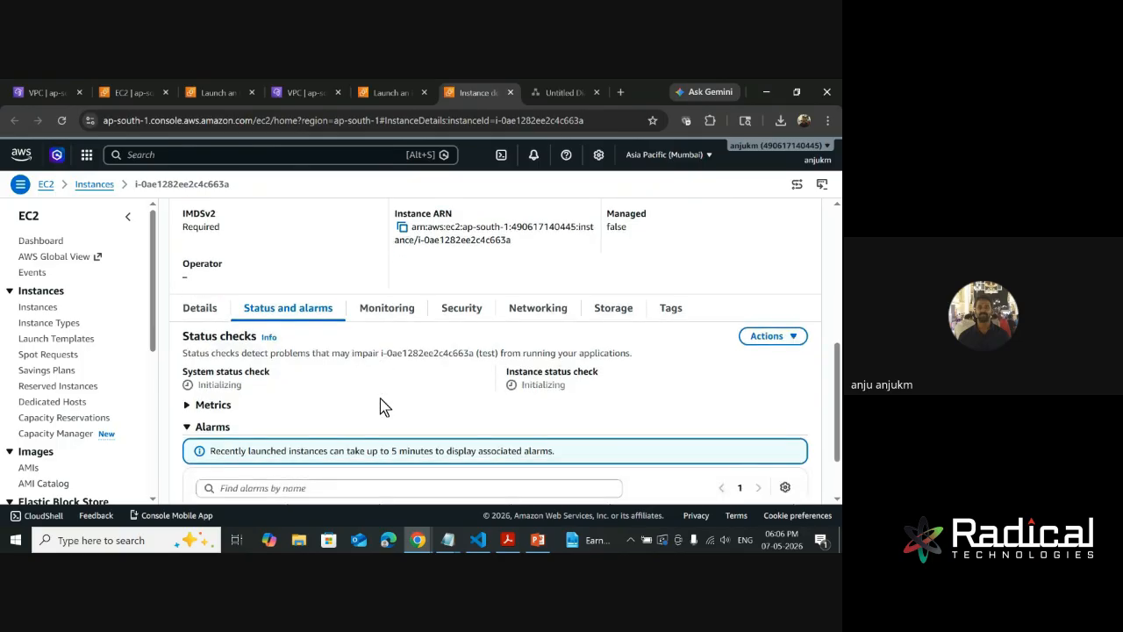
pyautogui.scroll(-2, 380, 405)
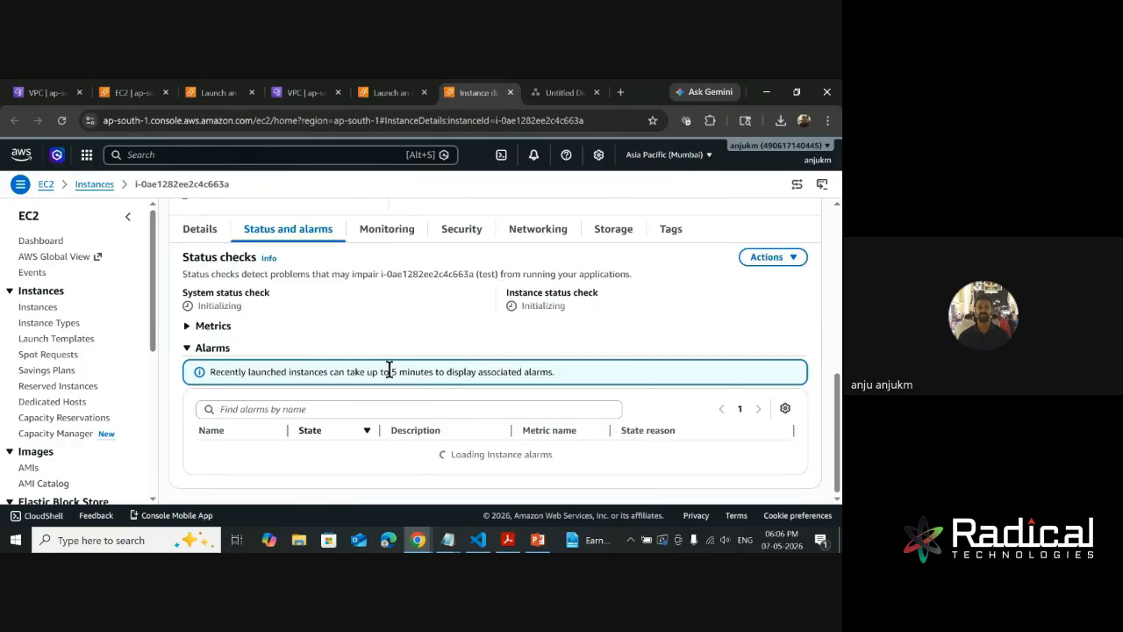
# - Examine the instance's monitoring graphs for CPU utilization, network traffic and CPU credits, along with the available time ranges
pyautogui.click(379, 232)
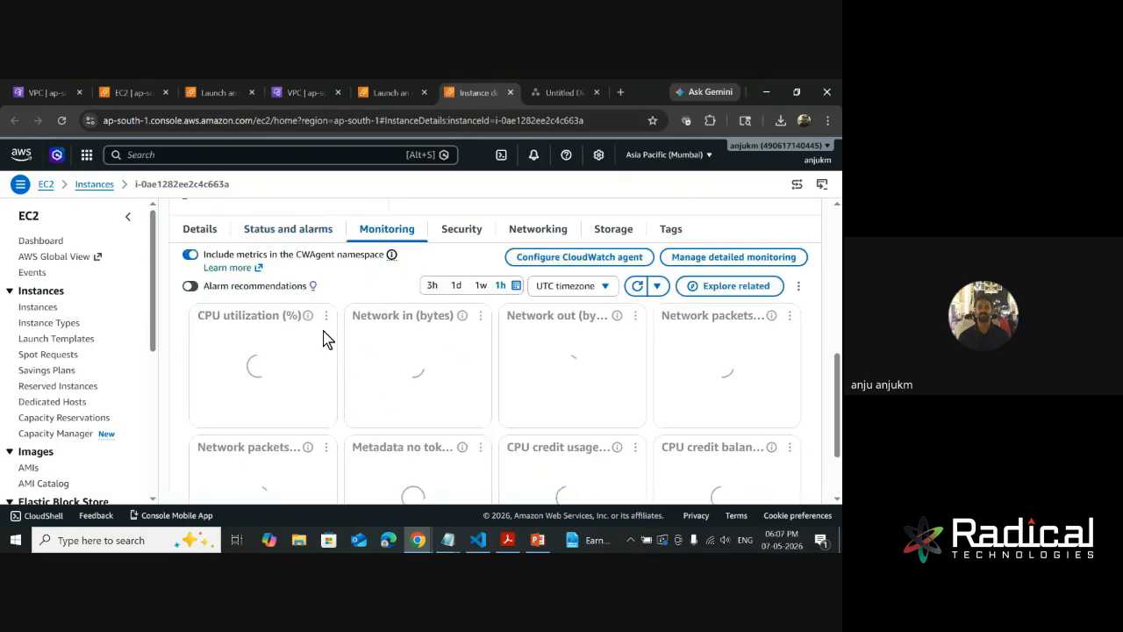
pyautogui.scroll(-2, 447, 413)
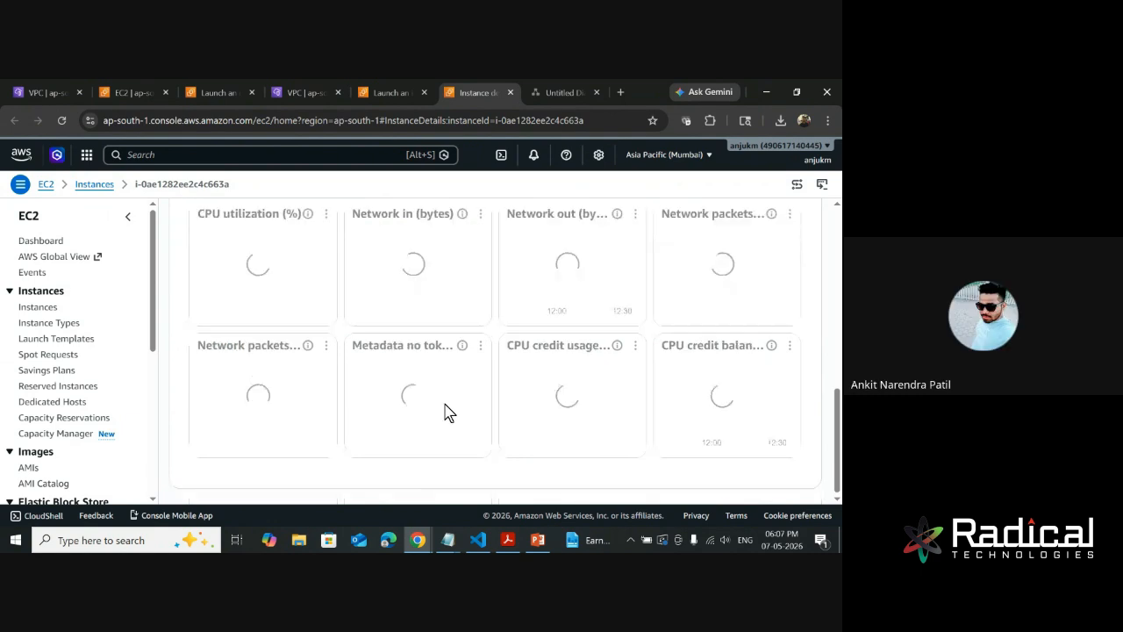
pyautogui.scroll(2, 394, 343)
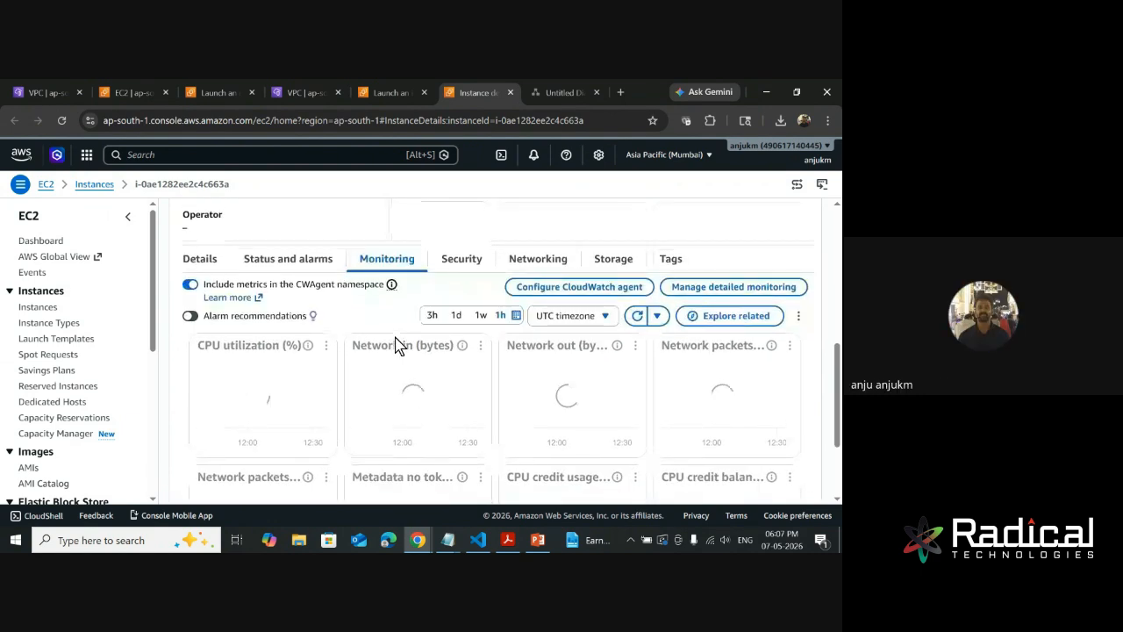
pyautogui.scroll(1, 439, 330)
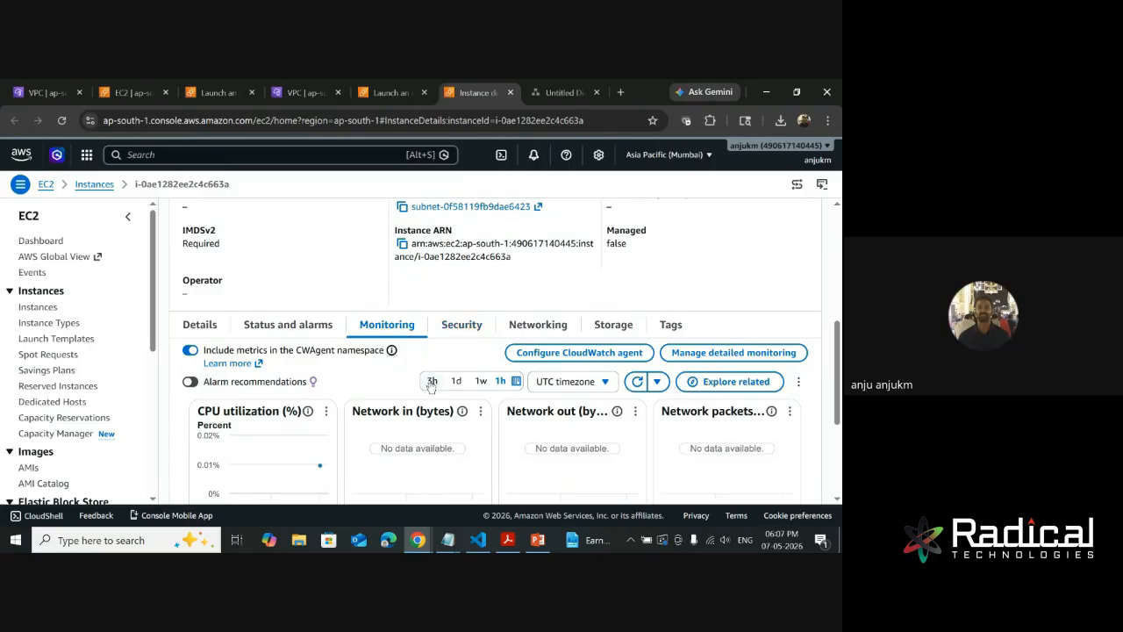
pyautogui.scroll(-1, 426, 396)
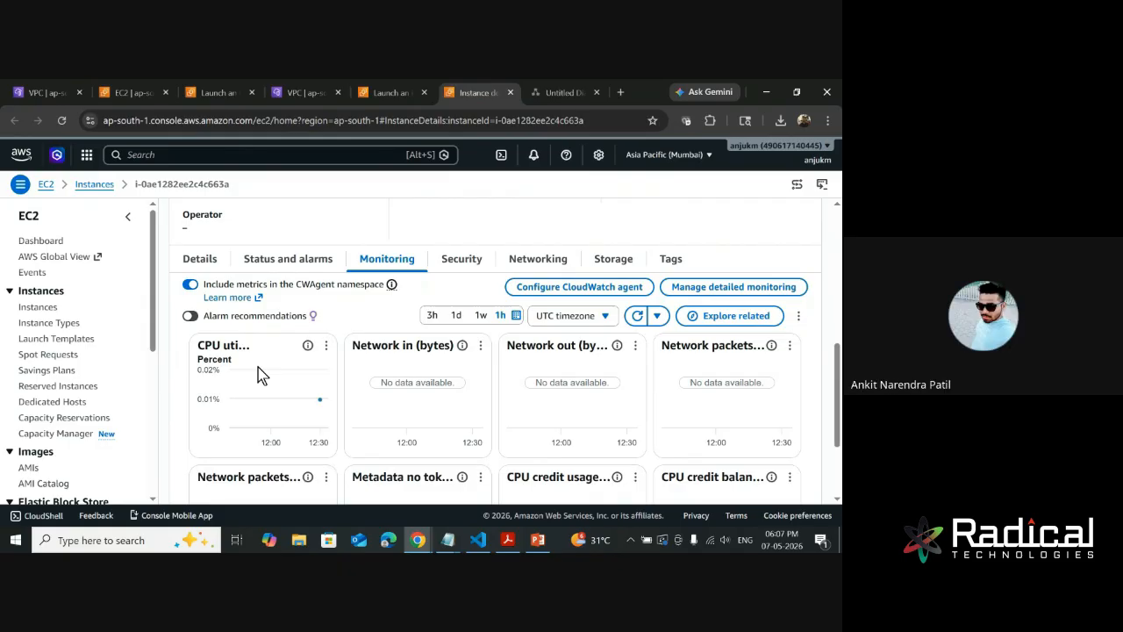
pyautogui.scroll(-3, 359, 430)
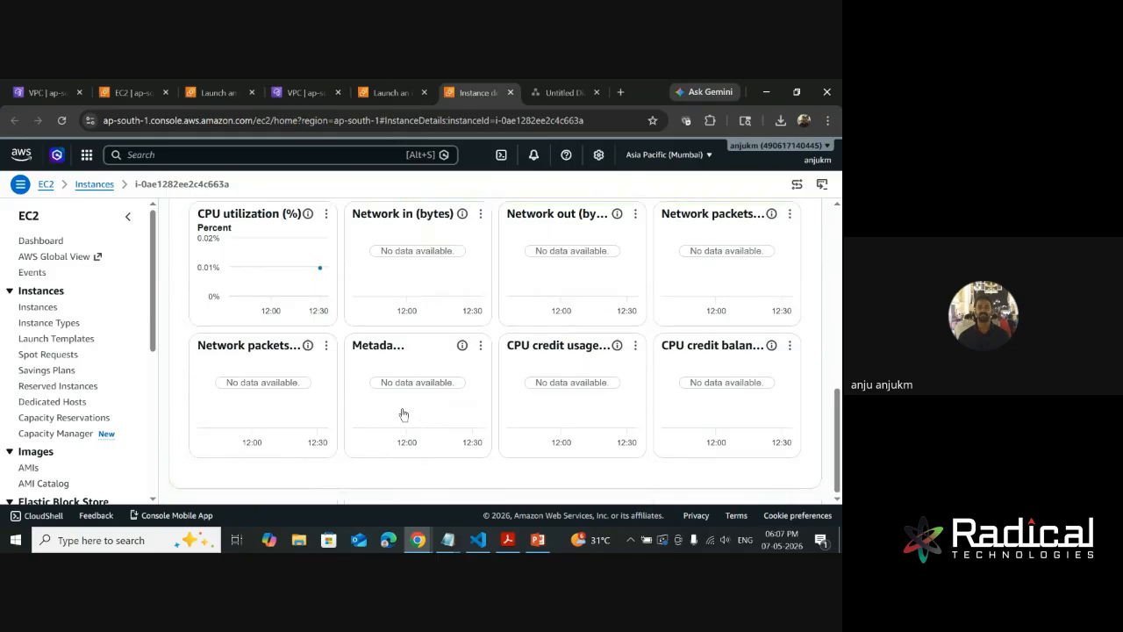
pyautogui.scroll(5, 618, 380)
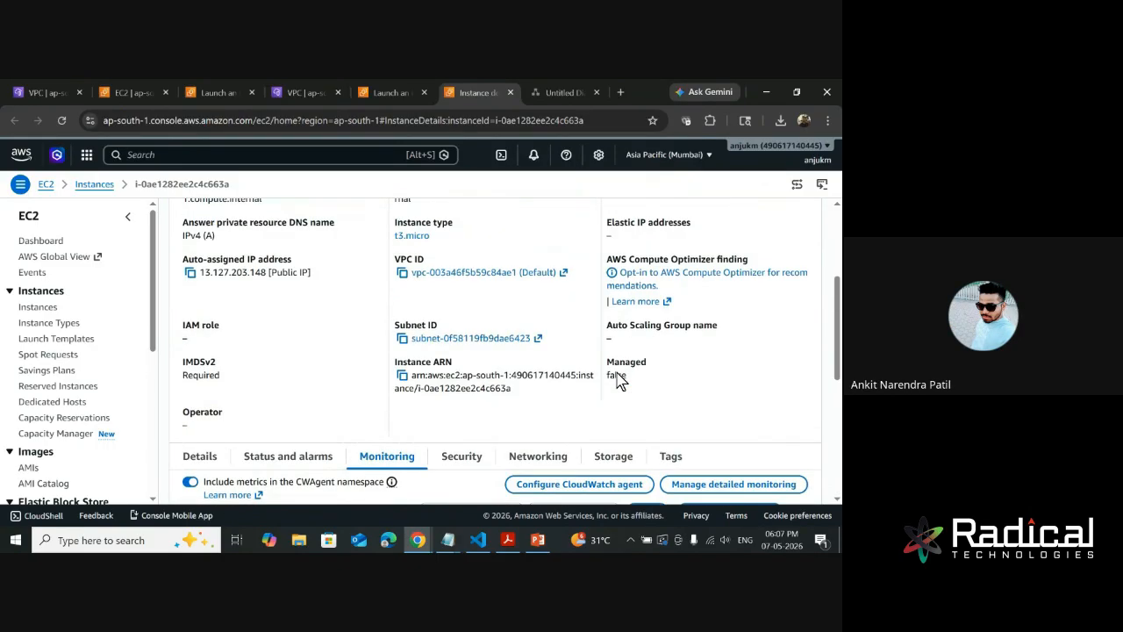
pyautogui.scroll(-1, 453, 404)
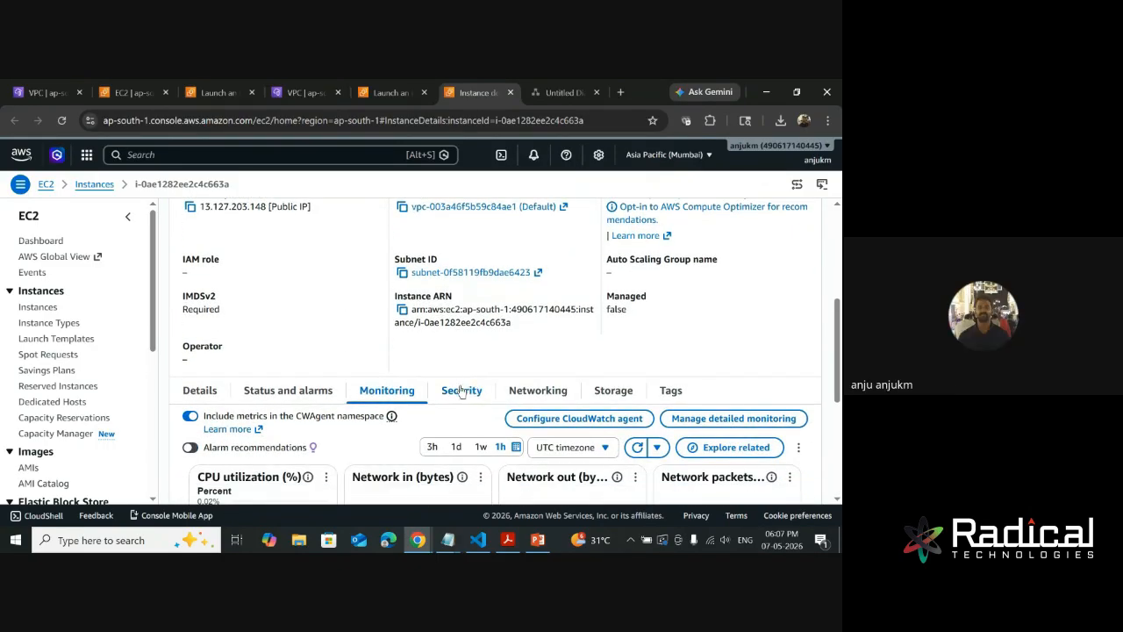
# - Open the security group attached to the test instance in a new browser tab
pyautogui.click(462, 392)
pyautogui.scroll(-3, 491, 301)
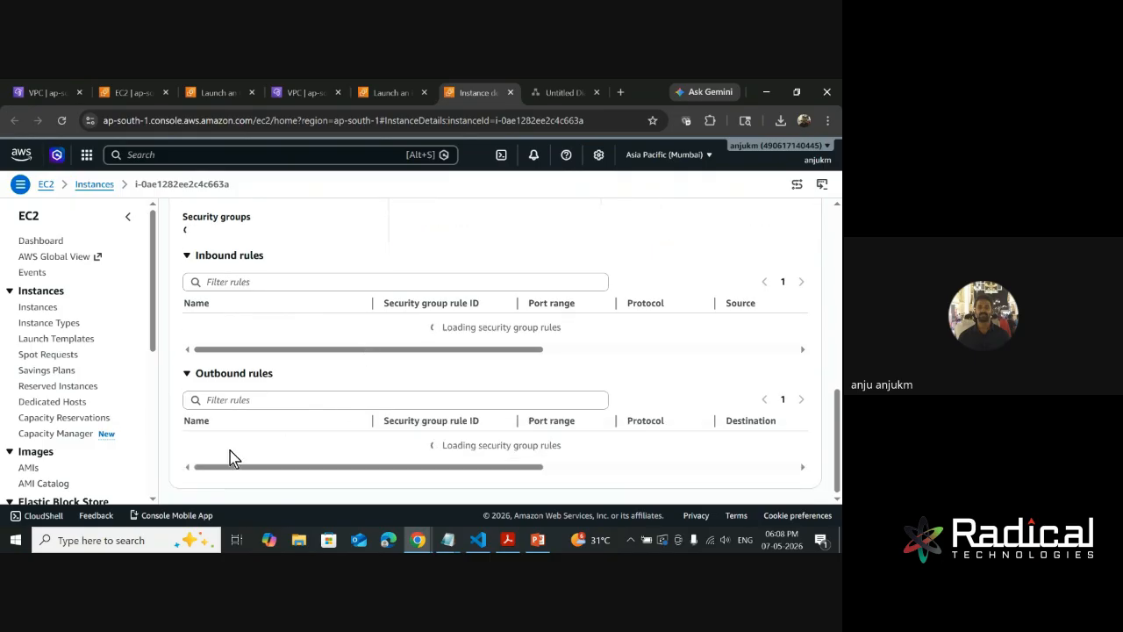
pyautogui.rightClick(260, 253)
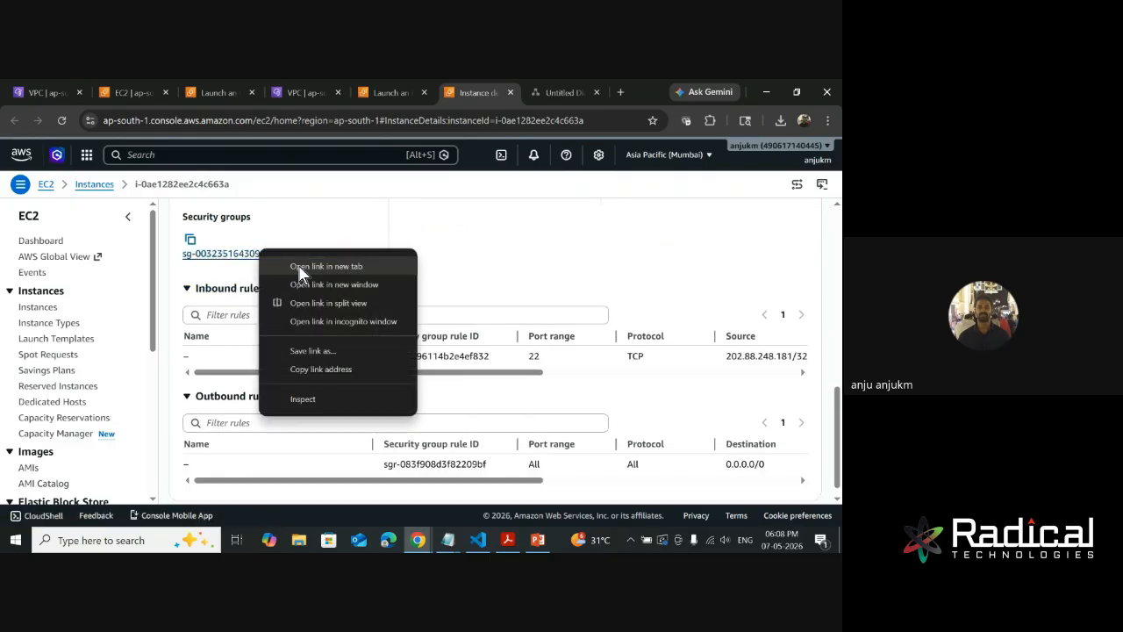
pyautogui.click(298, 266)
pyautogui.click(494, 94)
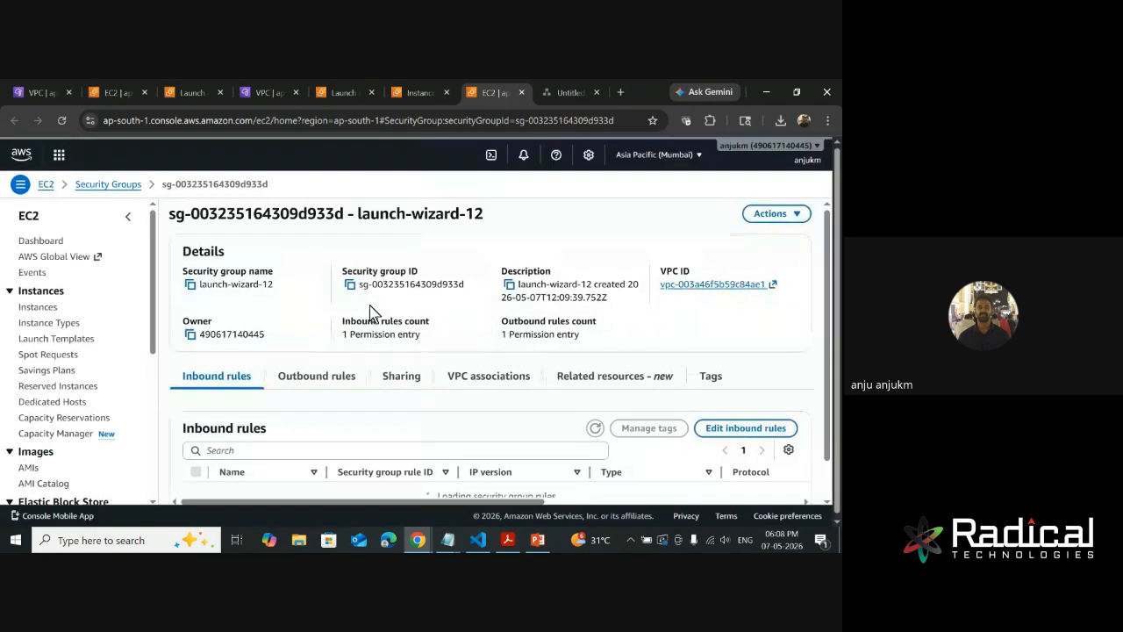
# - Open the security group's inbound rules for editing and examine the source address of the SSH rule
pyautogui.scroll(-1, 264, 351)
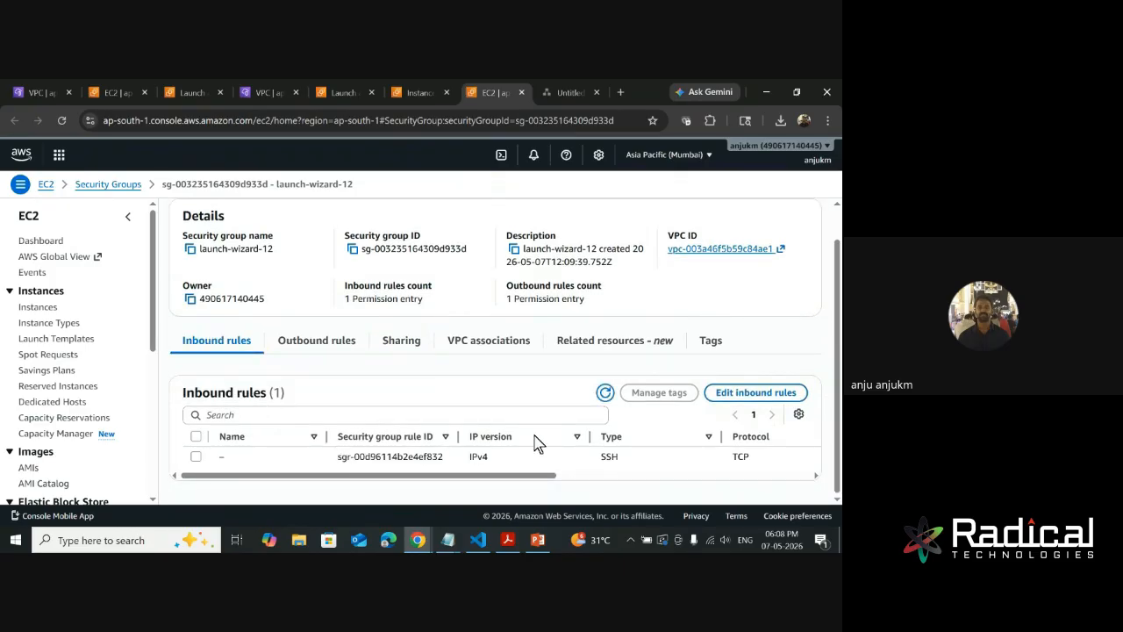
pyautogui.click(744, 395)
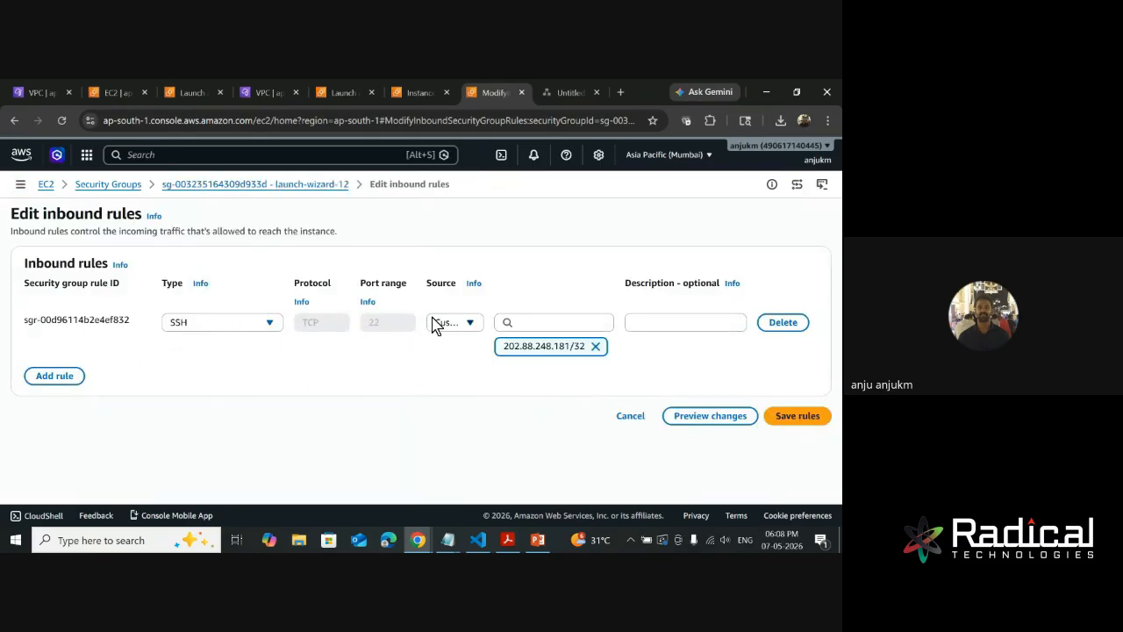
pyautogui.moveTo(503, 346); pyautogui.dragTo(586, 346)
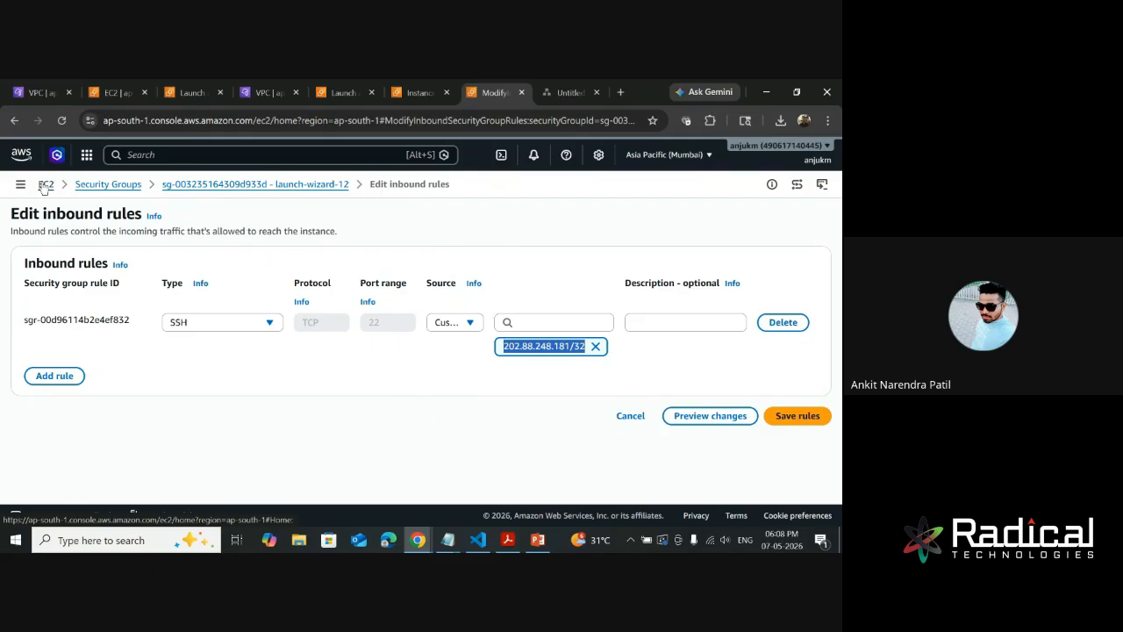
# - Try adding a second inbound rule of type SSH with a custom source CIDR block, and delete the added rule
pyautogui.click(70, 379)
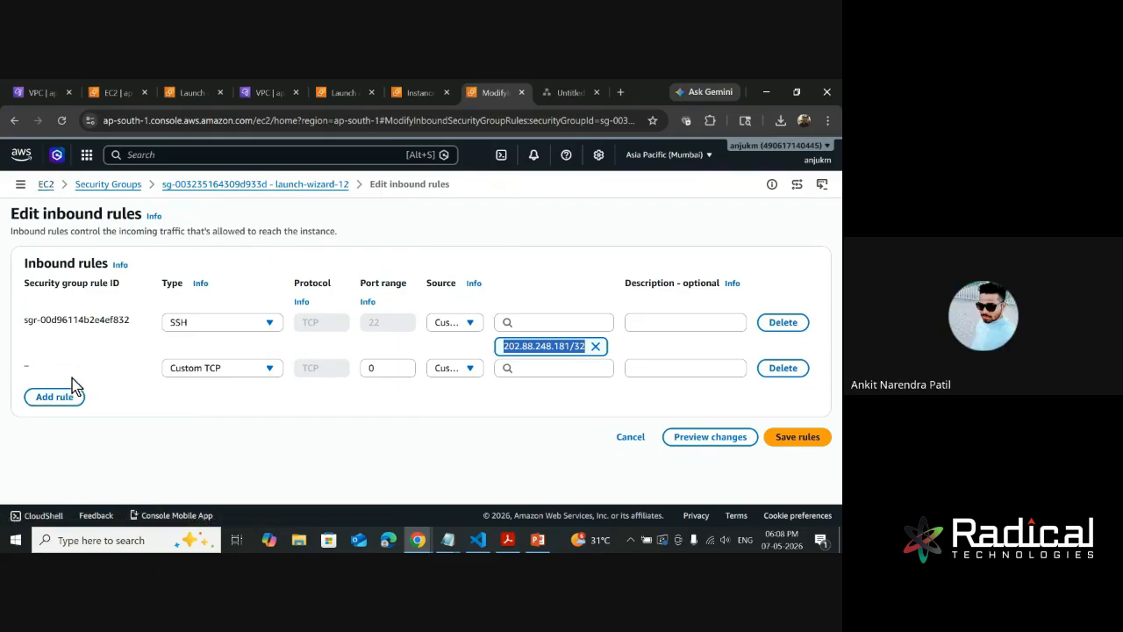
pyautogui.click(209, 375)
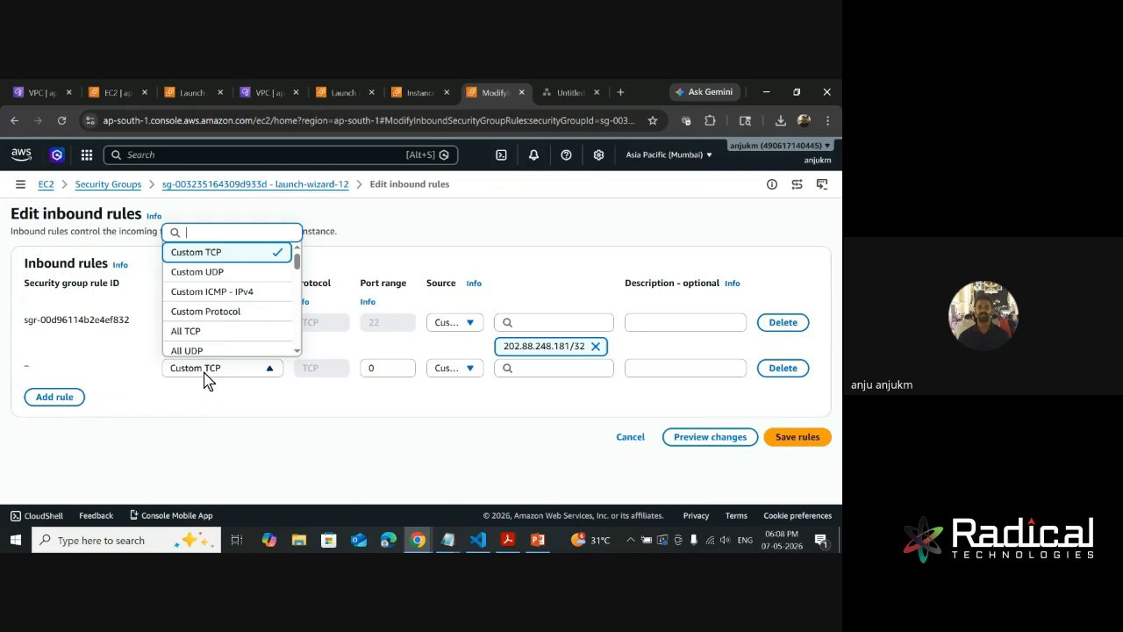
pyautogui.scroll(-3, 216, 316)
pyautogui.click(213, 298)
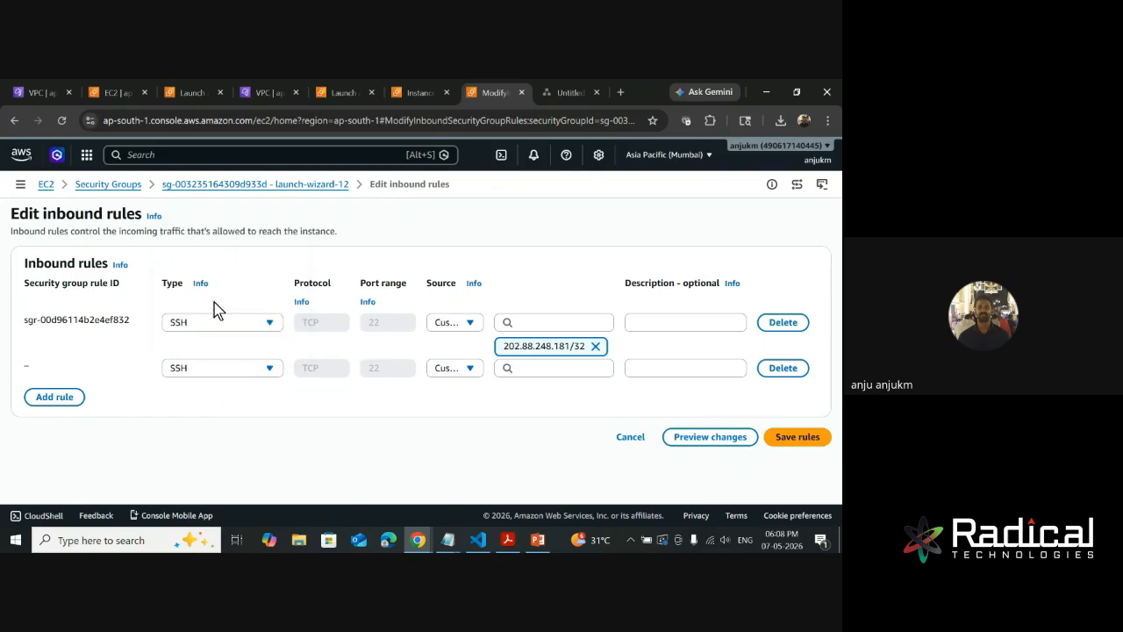
pyautogui.click(530, 370)
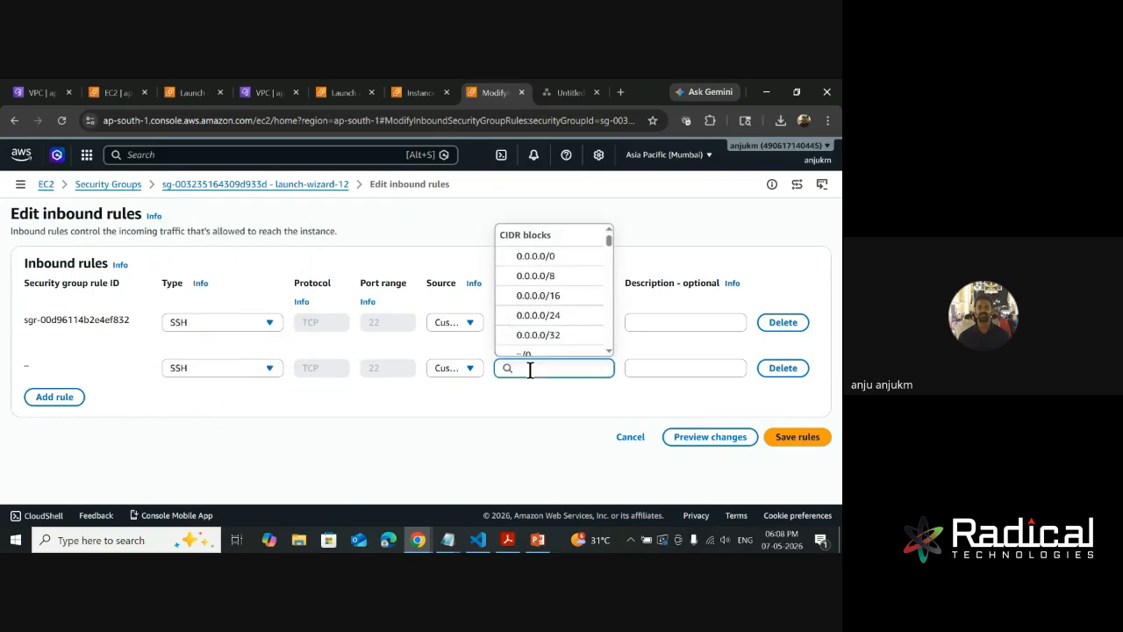
pyautogui.click(544, 419)
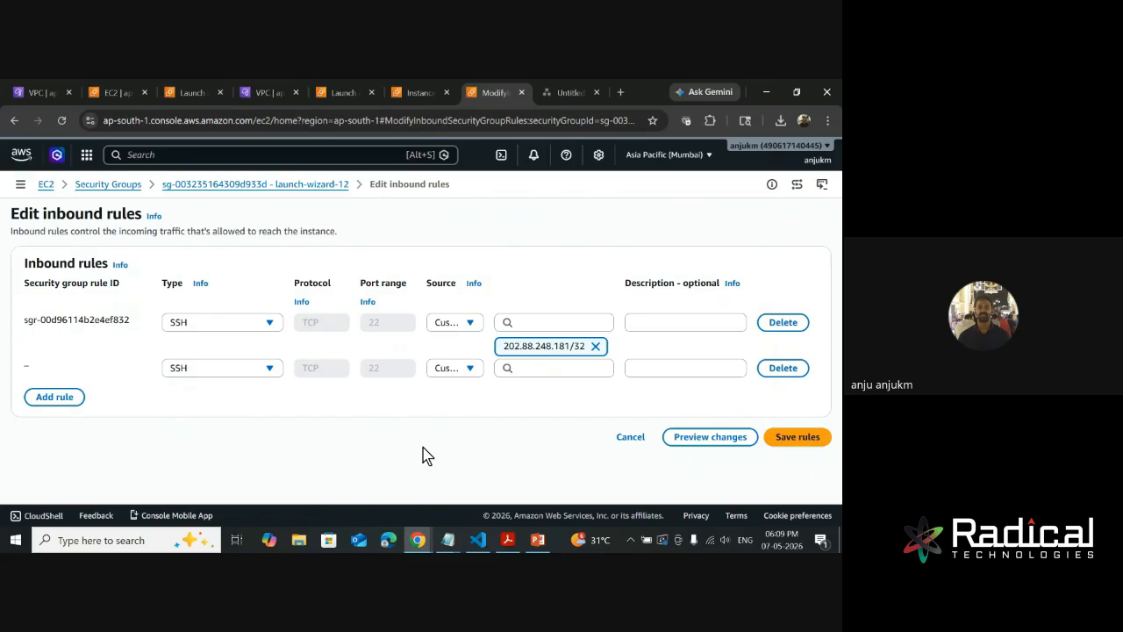
pyautogui.click(780, 368)
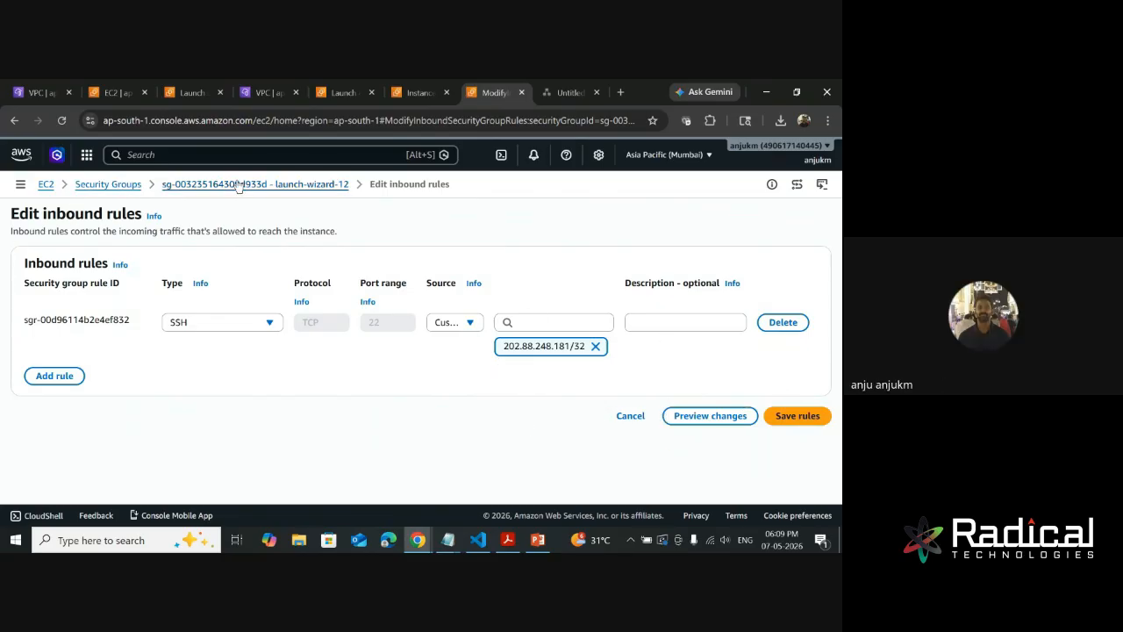
# - Return to the EC2 dashboard, list the running instances and review the summary of the test instance
pyautogui.click(44, 186)
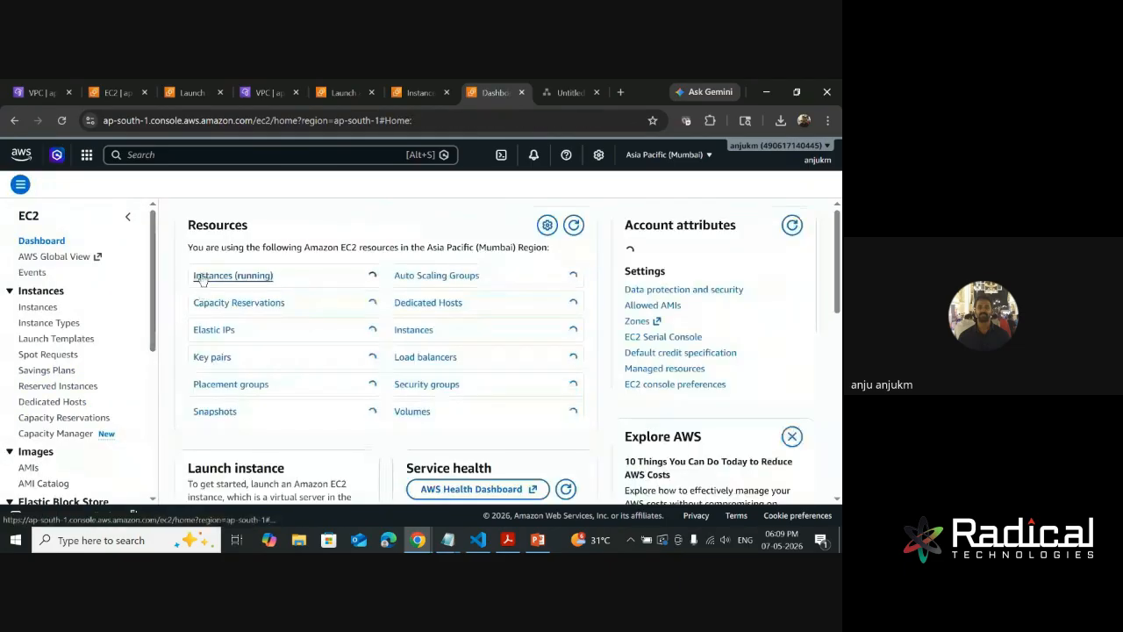
pyautogui.click(201, 278)
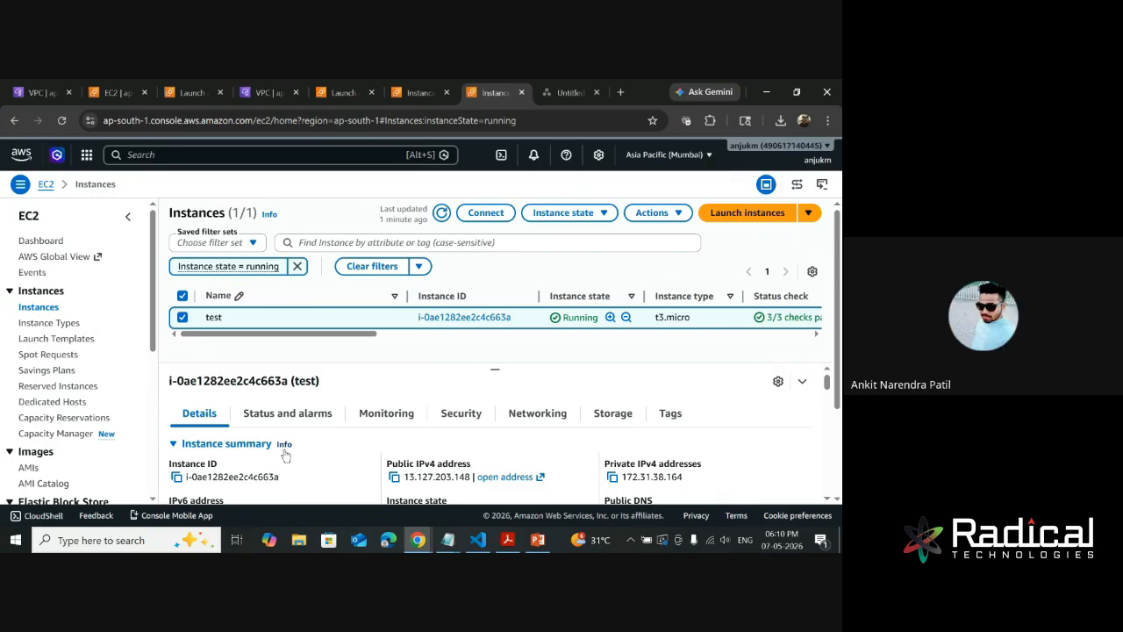
pyautogui.scroll(-3, 526, 434)
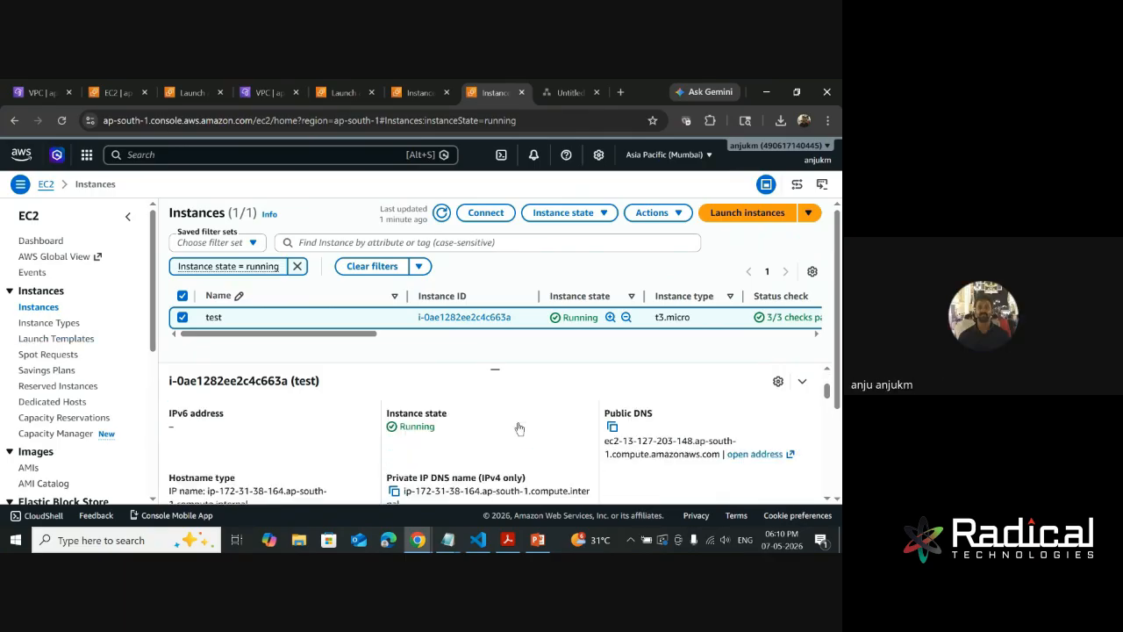
# - Copy the test instance's public IPv4 address and look through its instance summary and instance details
pyautogui.scroll(5, 501, 463)
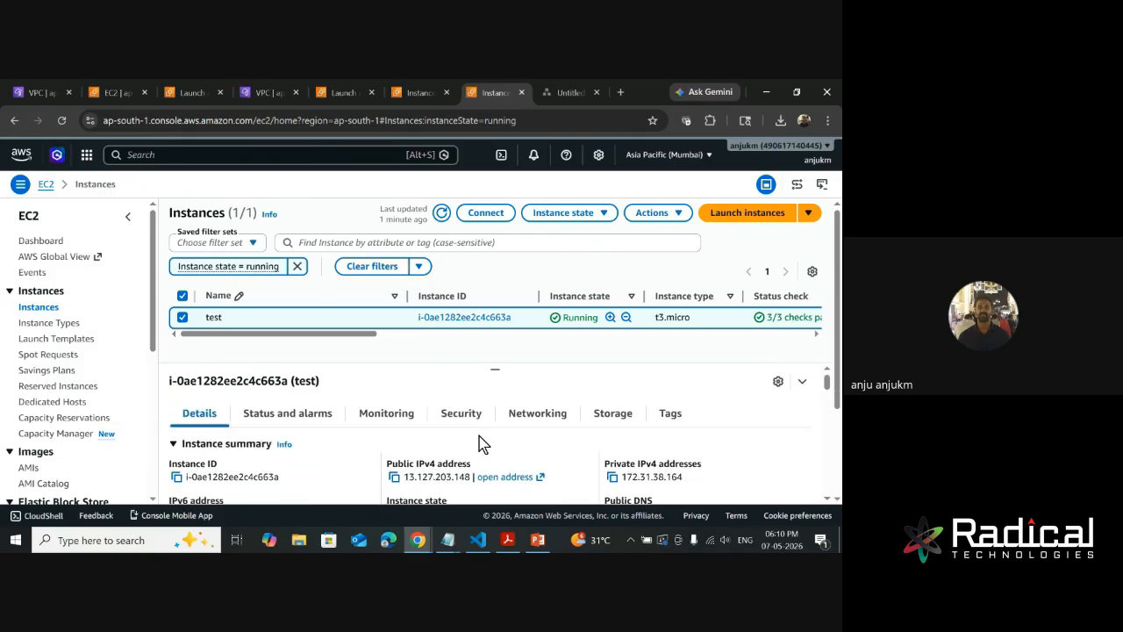
pyautogui.click(393, 476)
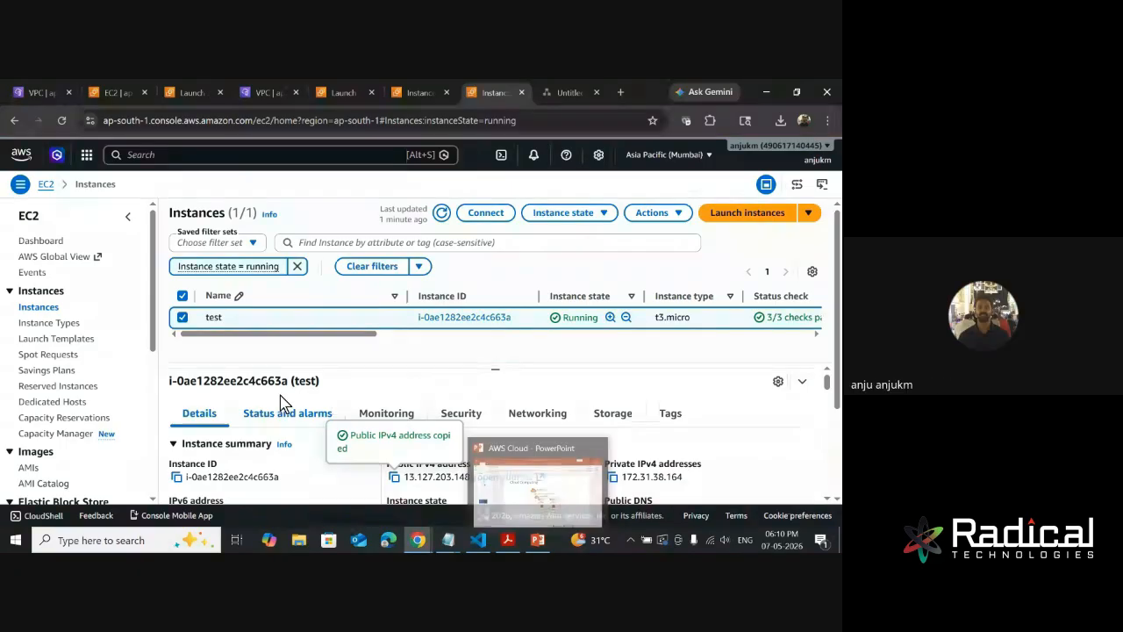
pyautogui.scroll(-5, 381, 466)
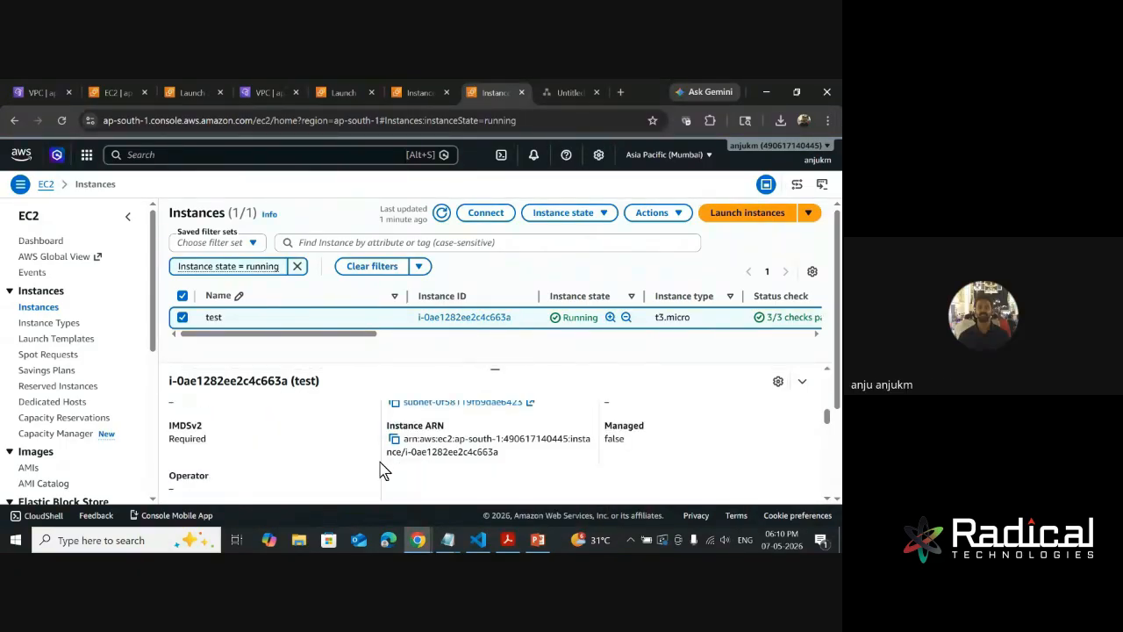
pyautogui.scroll(3, 327, 460)
pyautogui.scroll(-6, 320, 456)
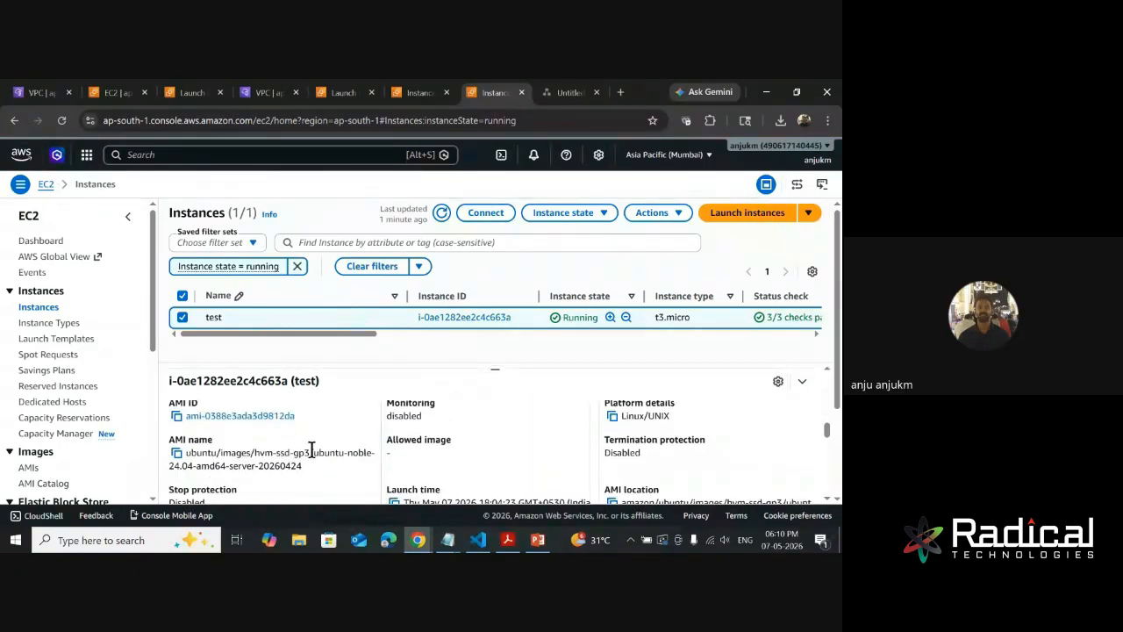
pyautogui.scroll(-5, 313, 451)
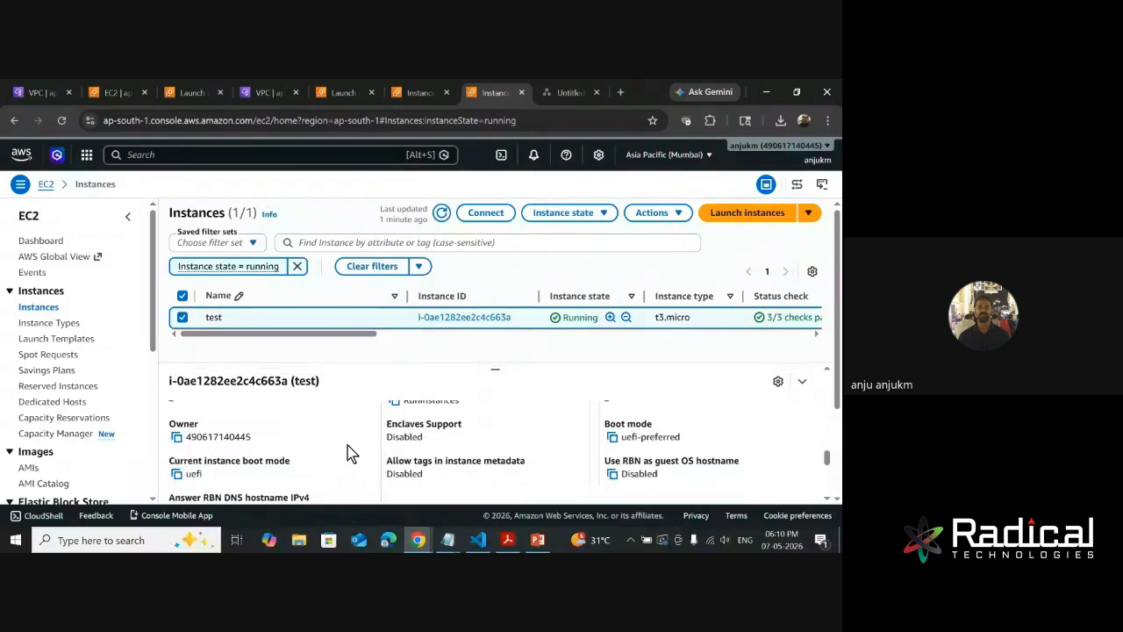
pyautogui.scroll(2, 351, 451)
pyautogui.scroll(2, 350, 452)
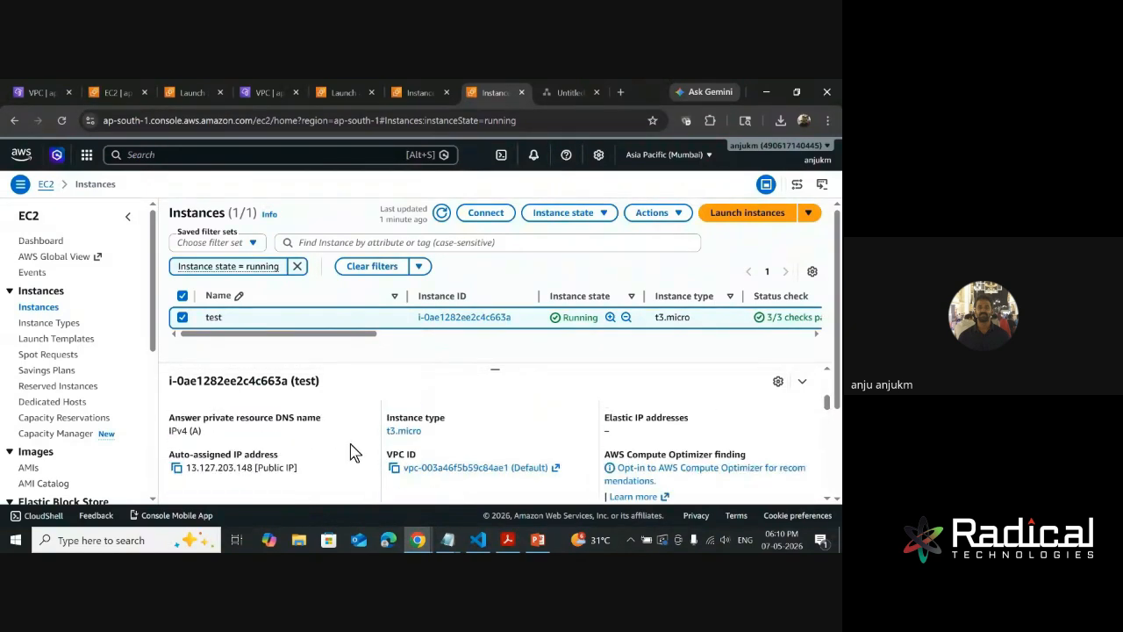
pyautogui.scroll(3, 350, 452)
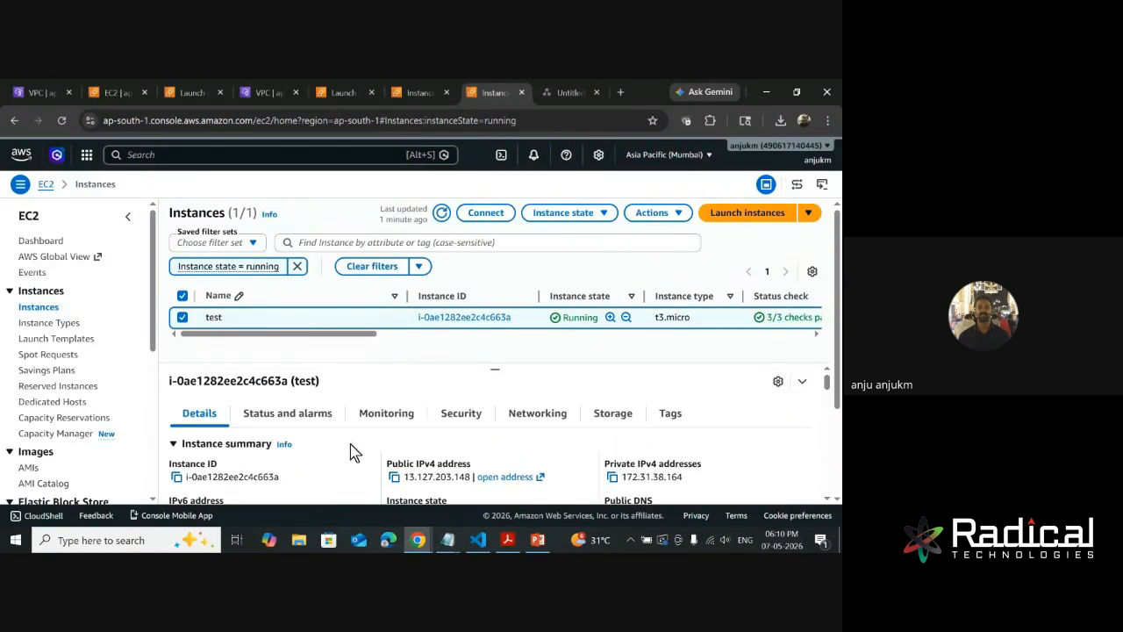
# - Review the test instance's status checks, monitoring, security and networking information
pyautogui.click(308, 421)
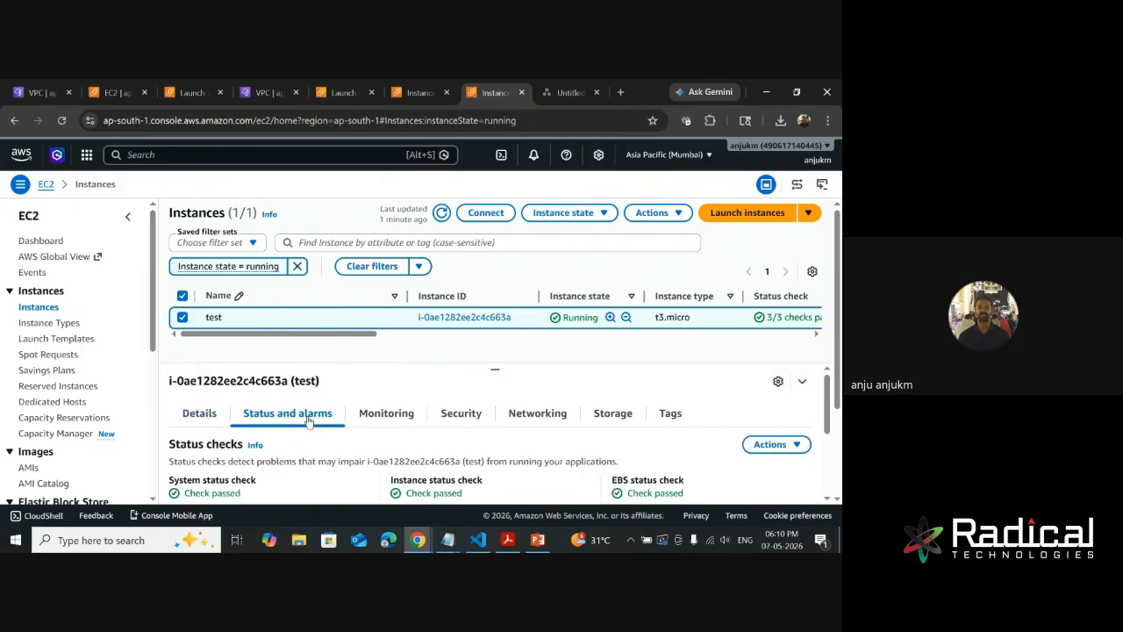
pyautogui.click(394, 417)
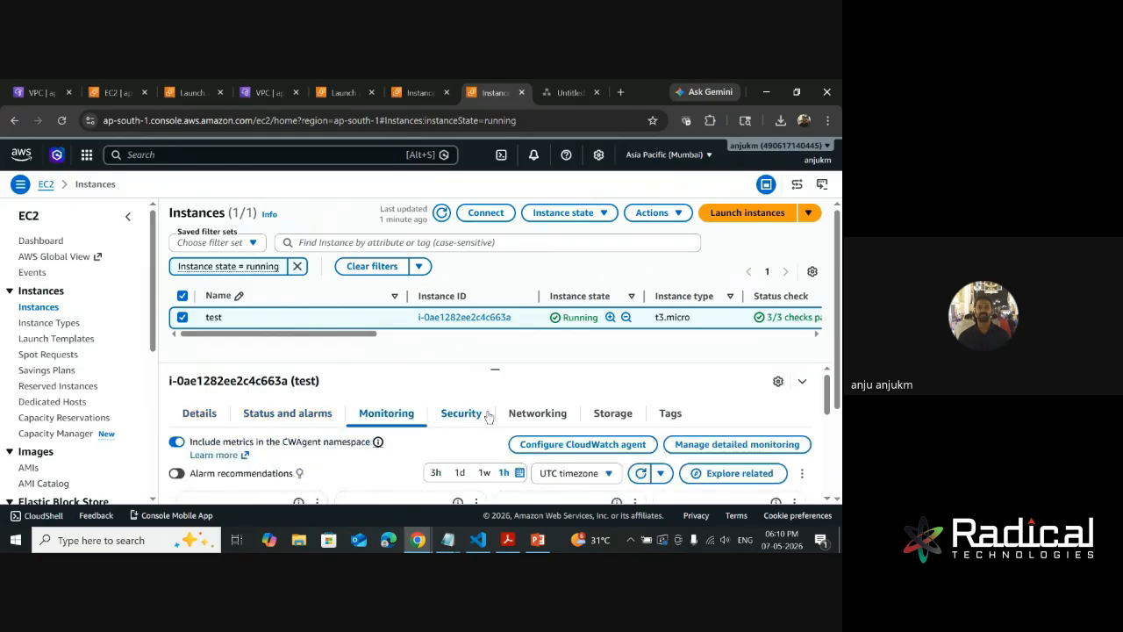
pyautogui.click(465, 410)
pyautogui.click(538, 414)
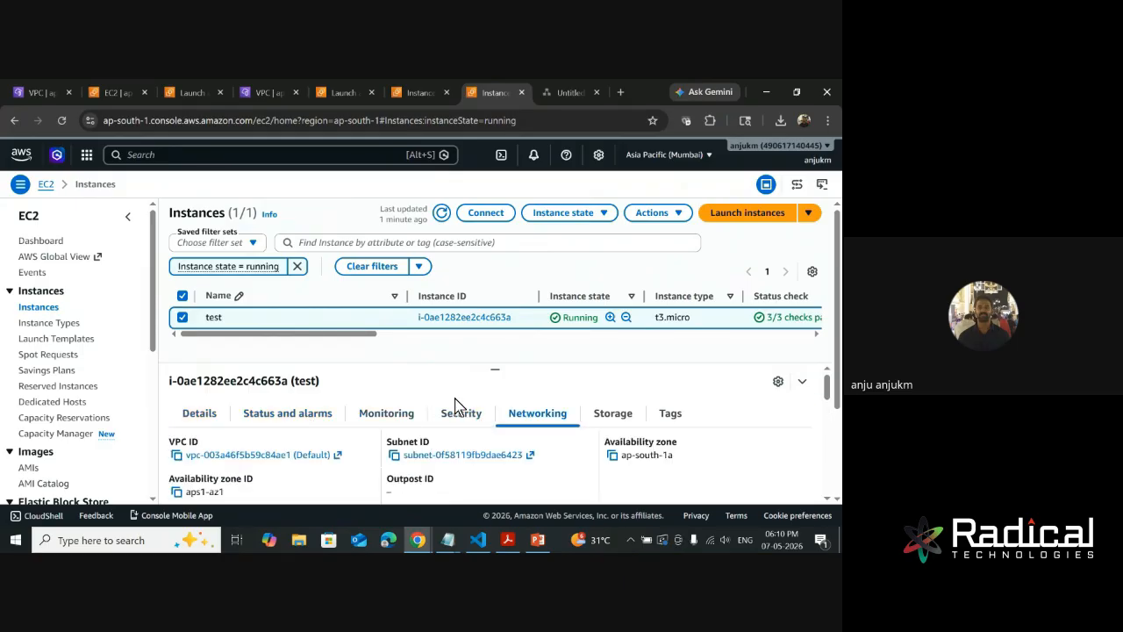
pyautogui.scroll(-8, 359, 474)
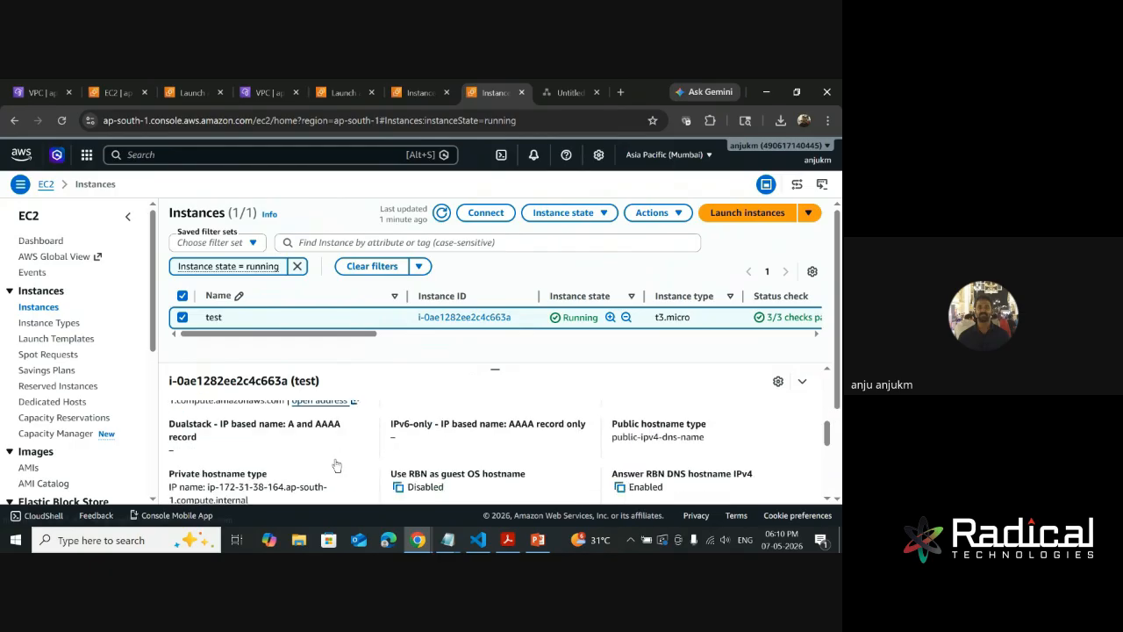
pyautogui.scroll(8, 338, 467)
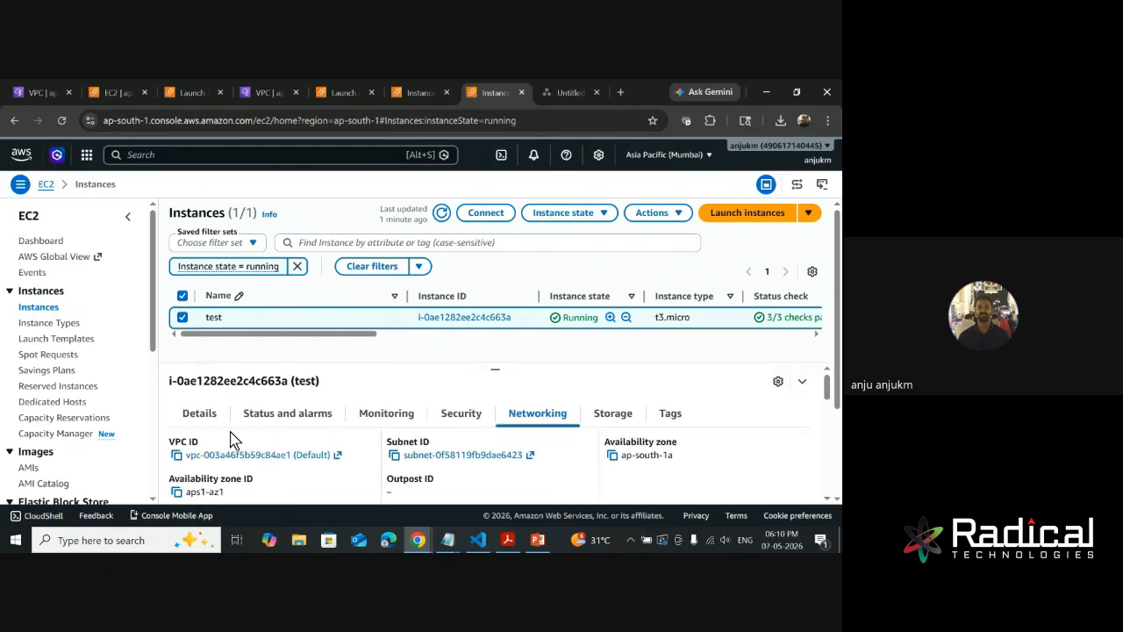
# - Return to the test instance's details and examine its addressing, AMI, launch, host placement and capacity reservation settings
pyautogui.scroll(-5, 330, 449)
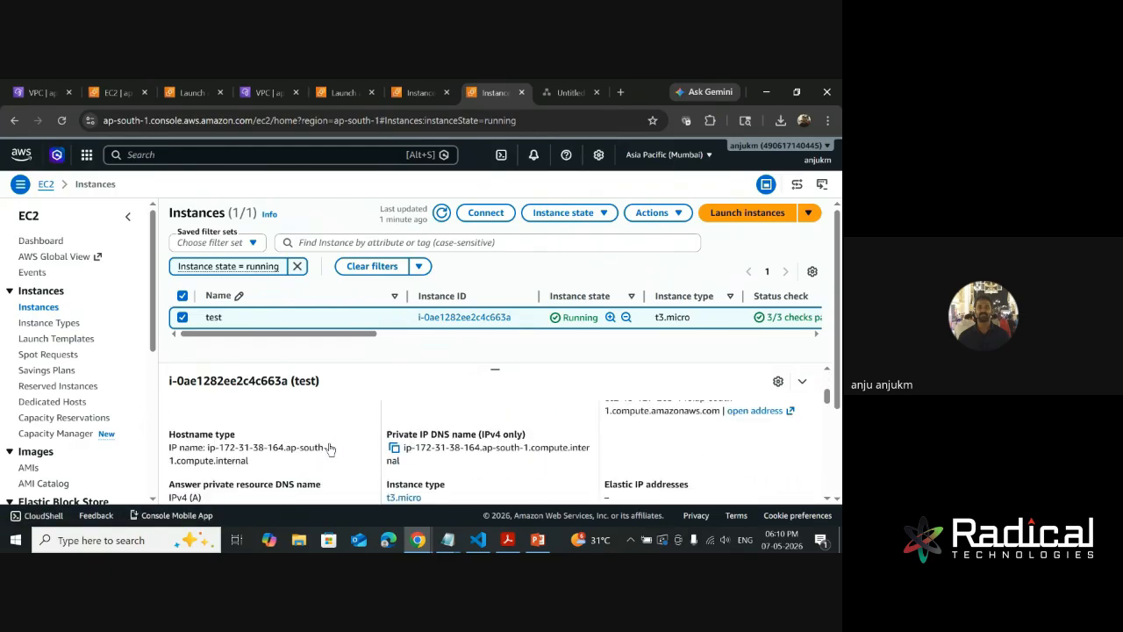
pyautogui.scroll(-1, 345, 461)
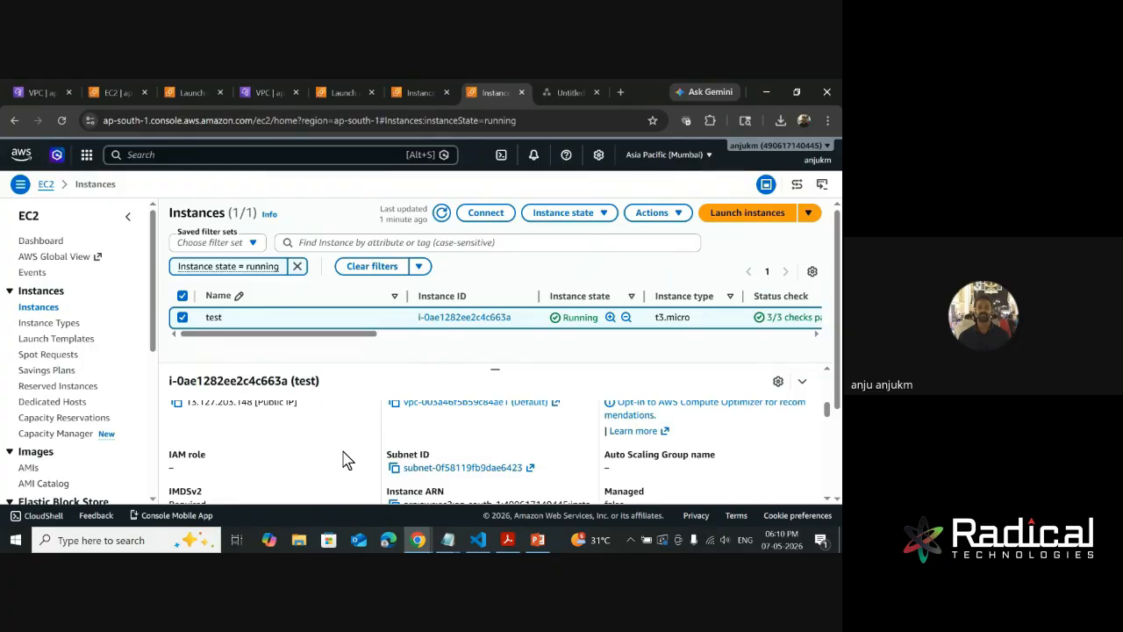
pyautogui.scroll(-1, 345, 461)
pyautogui.scroll(2, 345, 461)
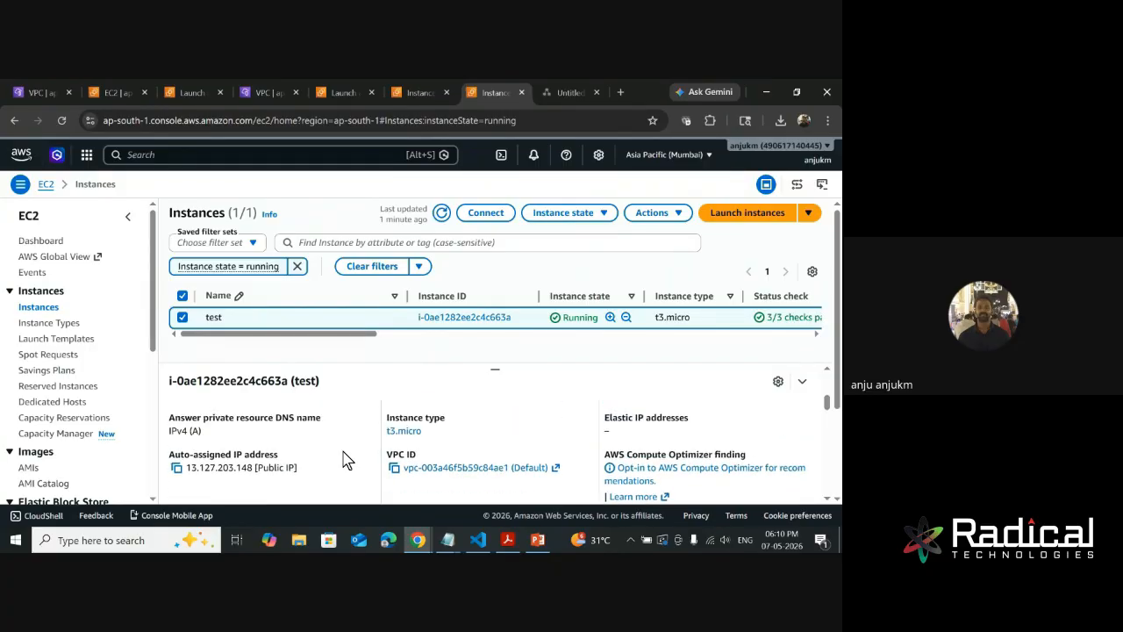
pyautogui.moveTo(495, 370); pyautogui.dragTo(494, 256)
pyautogui.scroll(-3, 448, 424)
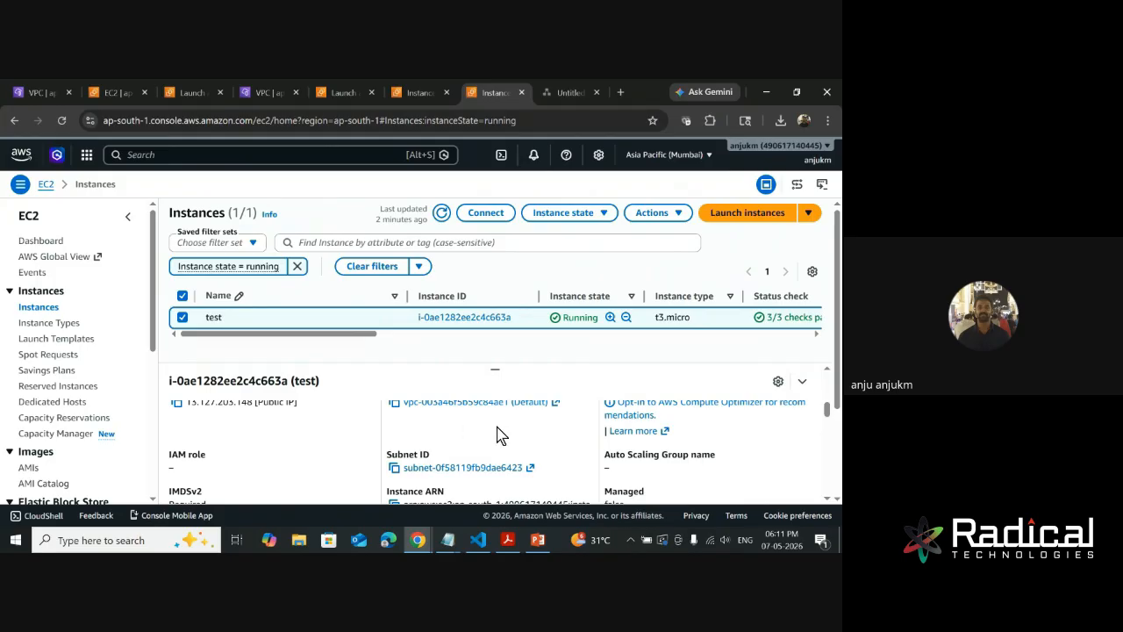
pyautogui.scroll(-5, 497, 434)
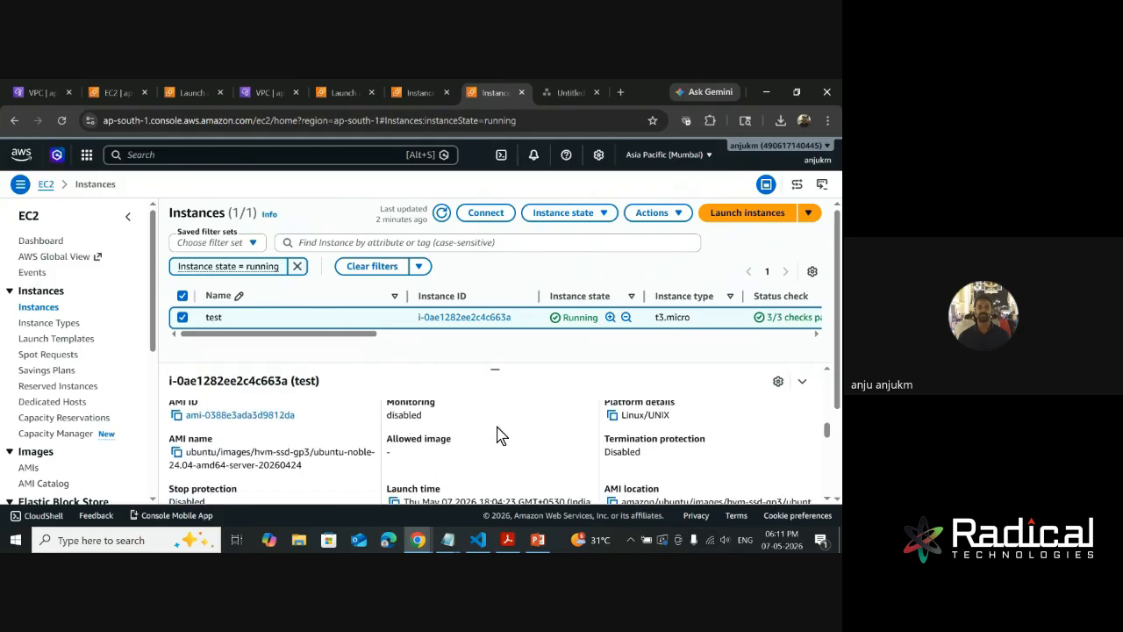
pyautogui.scroll(-5, 497, 435)
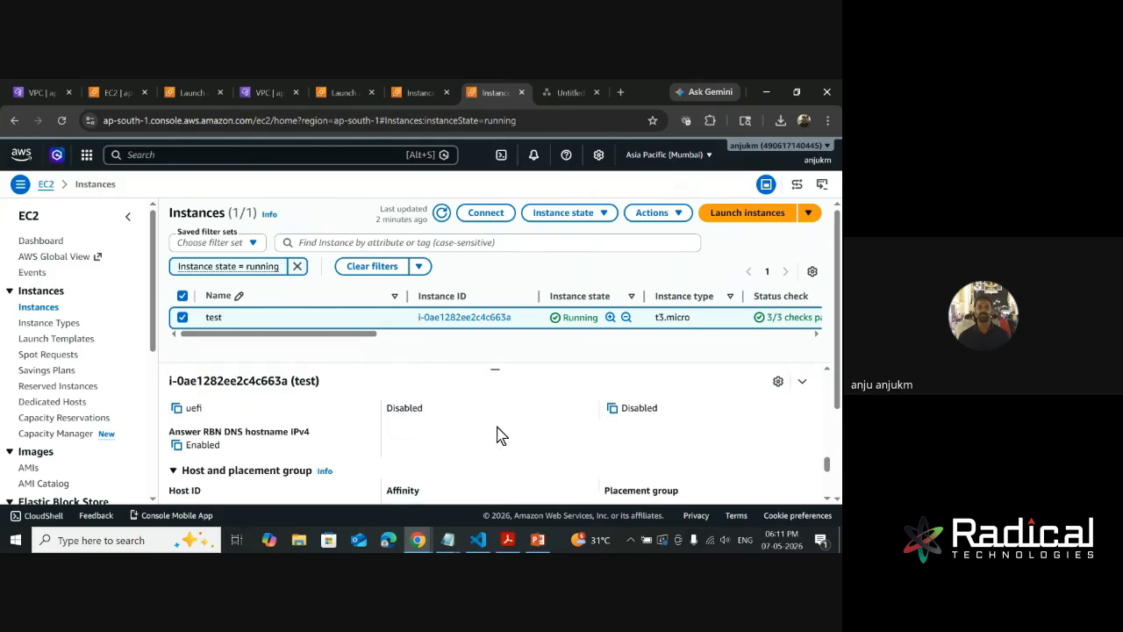
pyautogui.scroll(-2, 497, 434)
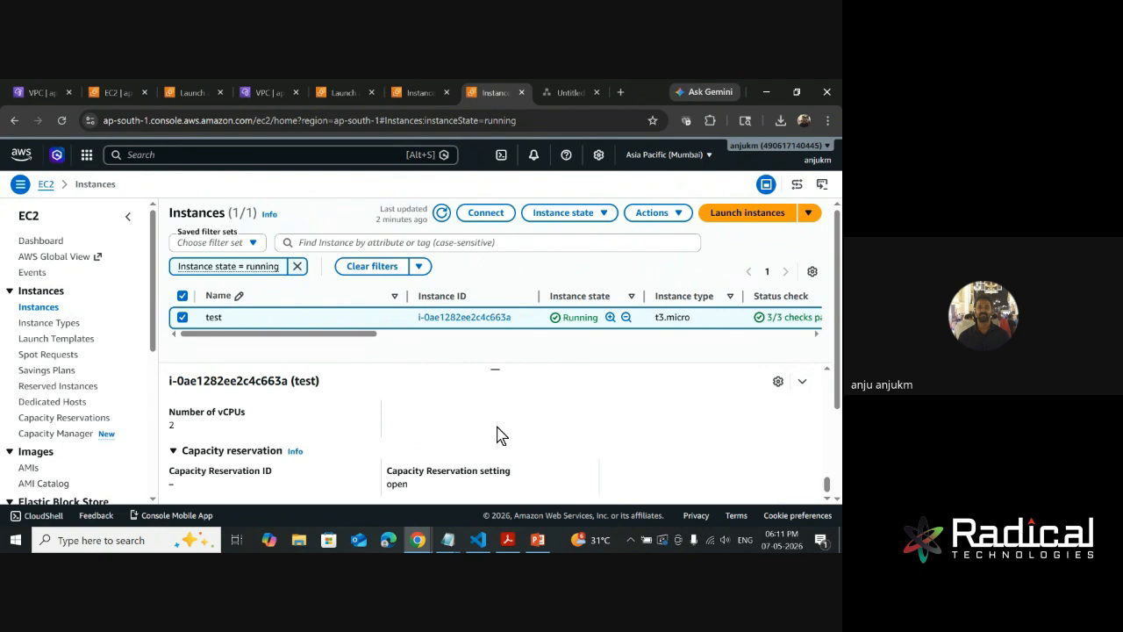
pyautogui.scroll(5, 497, 435)
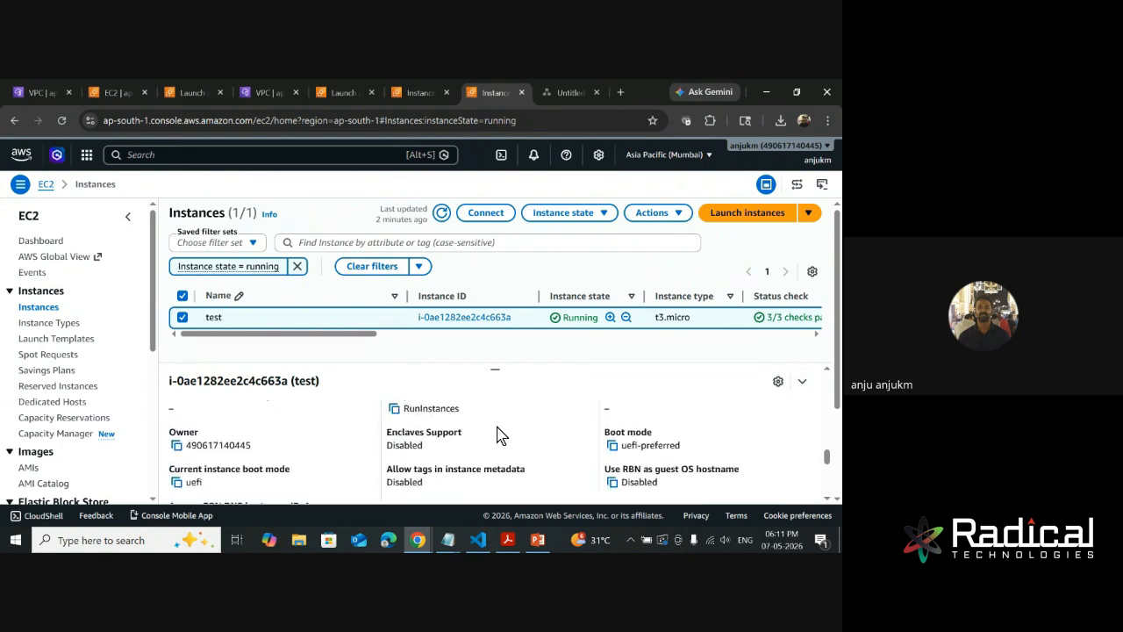
pyautogui.scroll(5, 497, 435)
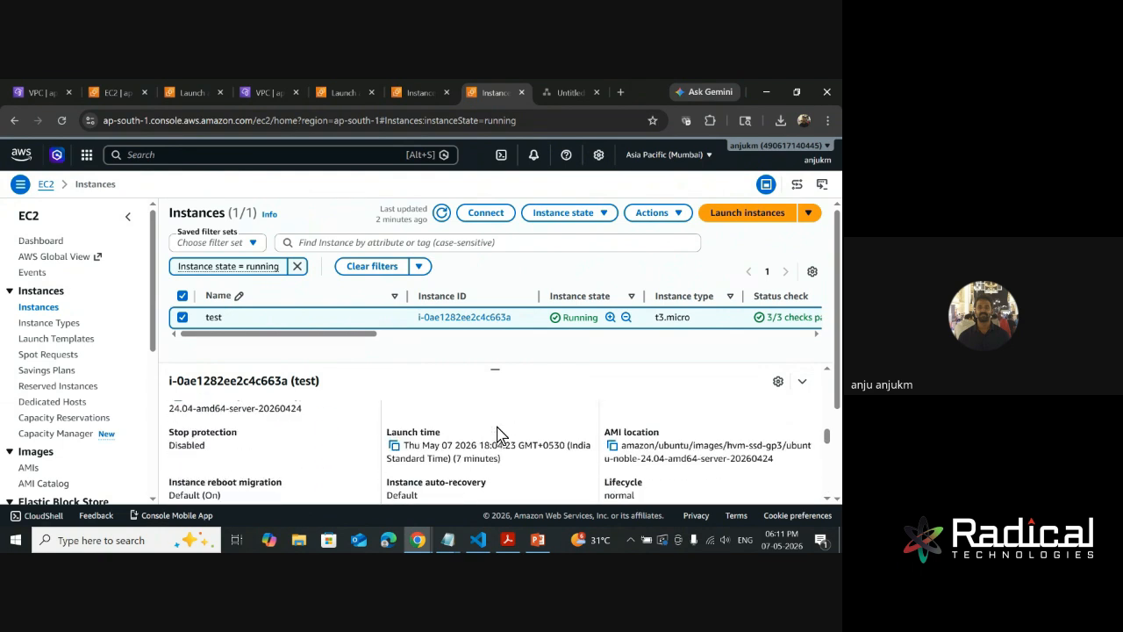
pyautogui.scroll(2, 496, 435)
pyautogui.scroll(4, 497, 434)
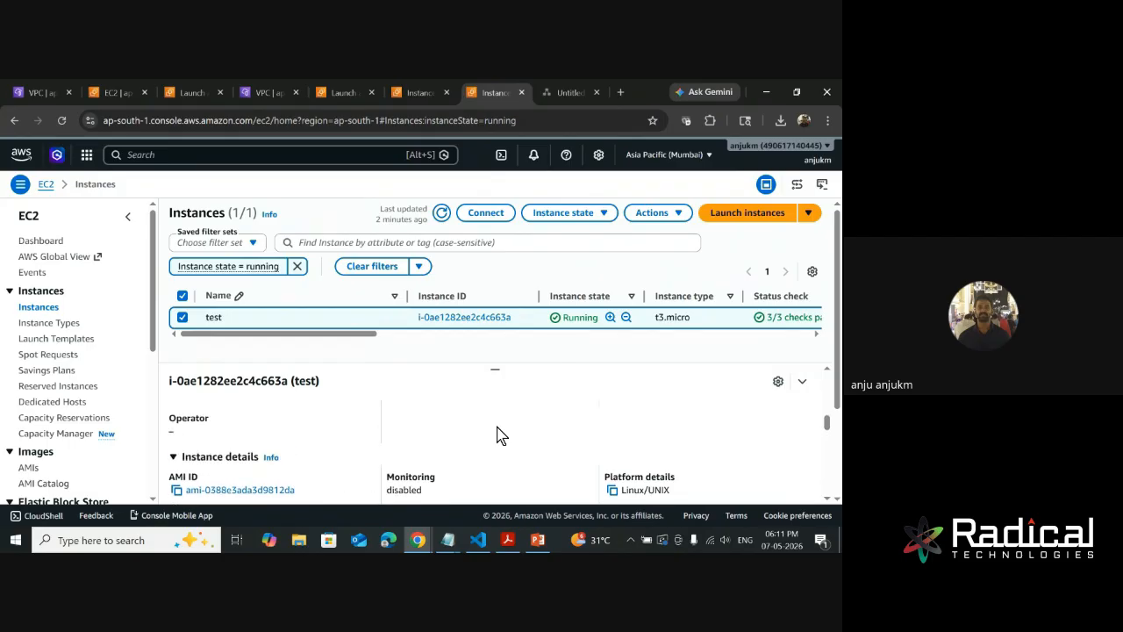
pyautogui.scroll(-2, 497, 434)
pyautogui.scroll(5, 497, 434)
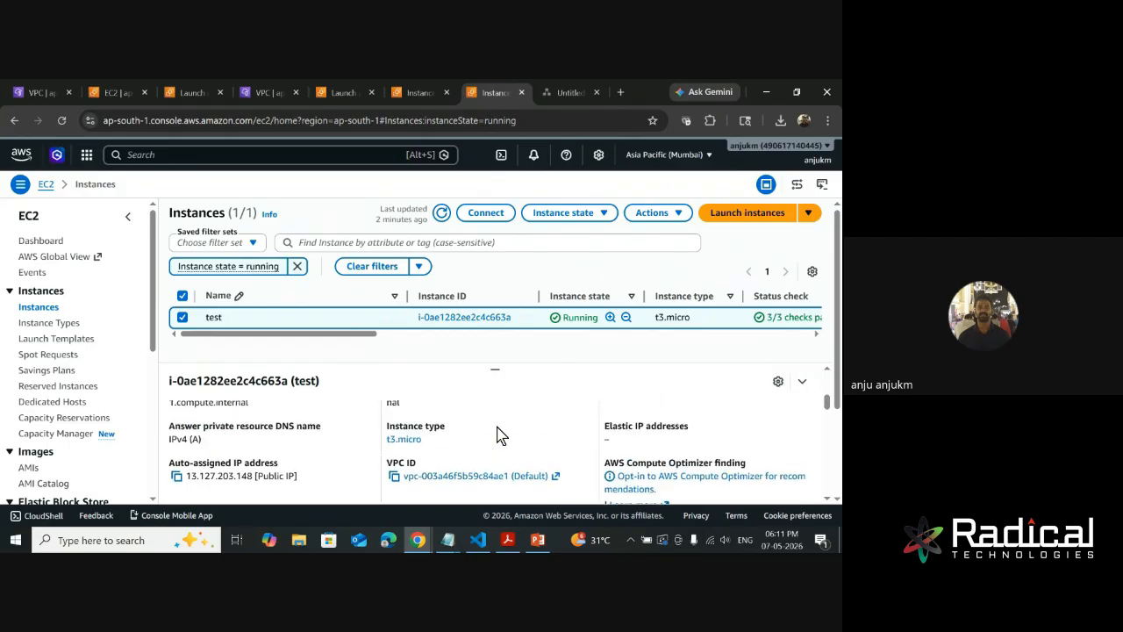
pyautogui.scroll(3, 497, 435)
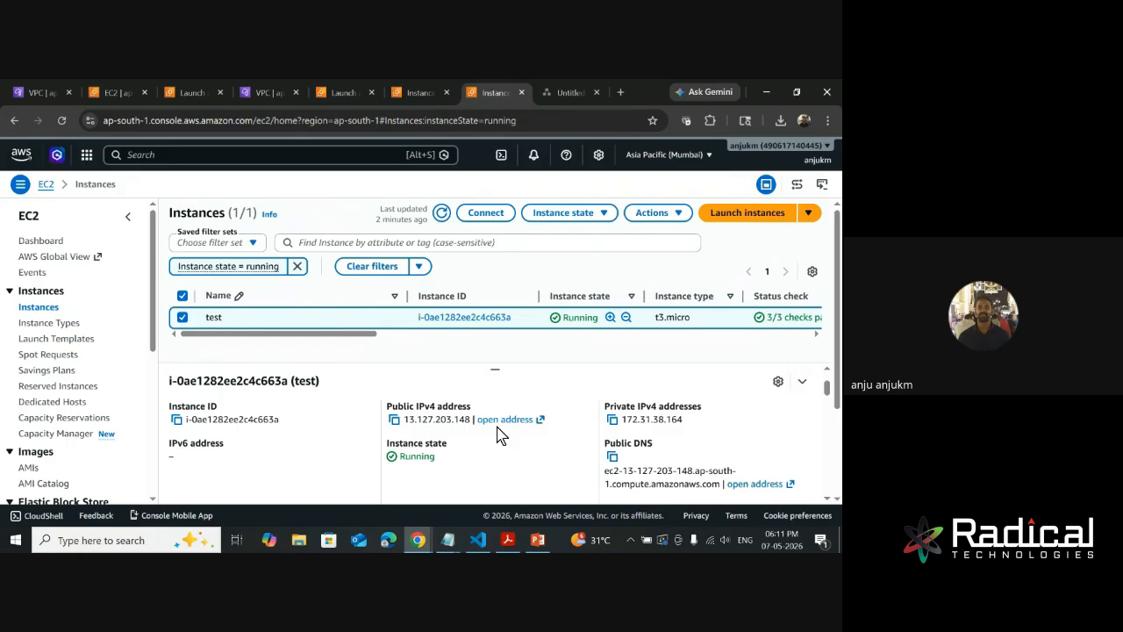
pyautogui.scroll(1, 496, 434)
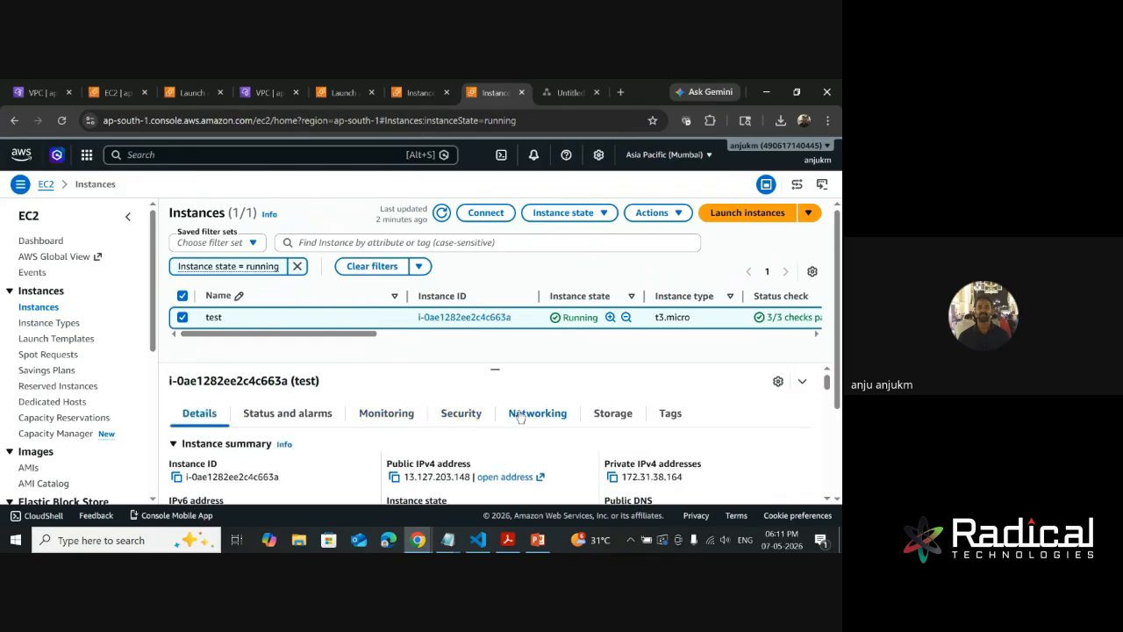
# - Search Windows for git, launch Git Bash and maximize its terminal window
pyautogui.click(129, 539)
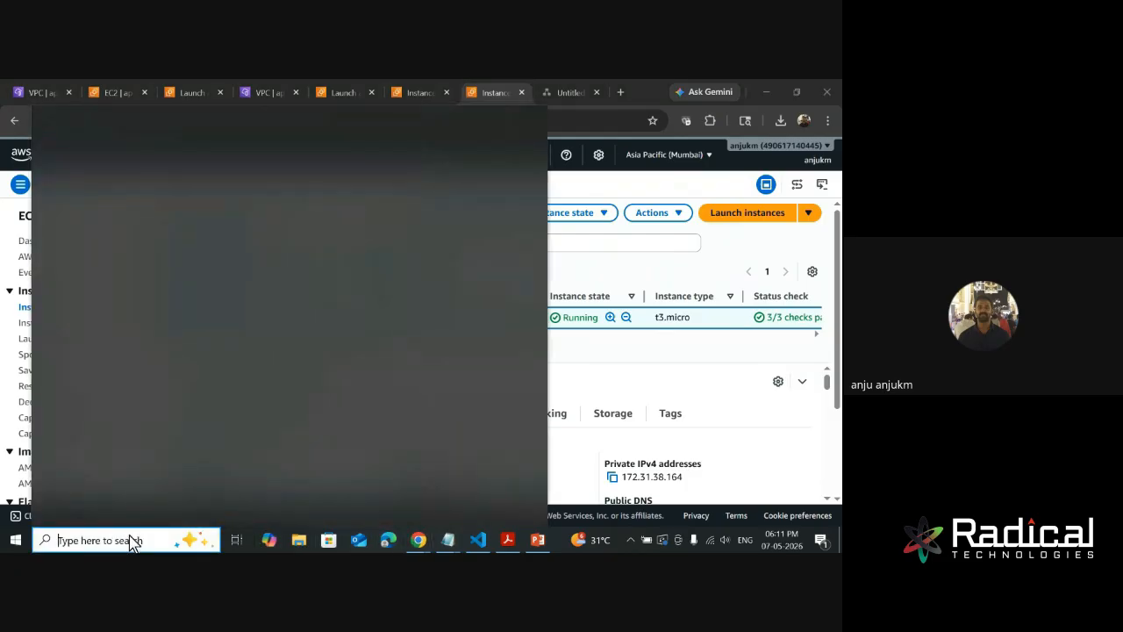
pyautogui.write('gitbash')
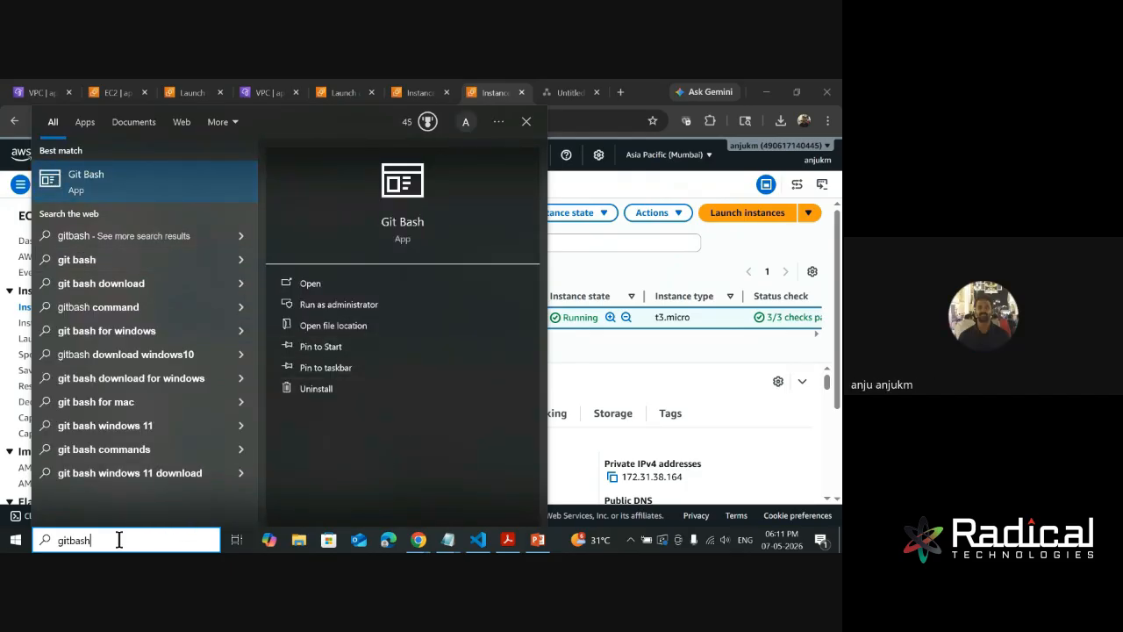
pyautogui.press('BackSpace')
pyautogui.press('BackSpace')
pyautogui.press('BackSpace')
pyautogui.press('BackSpace')
pyautogui.press('BackSpace')
pyautogui.press('BackSpace')
pyautogui.press('BackSpace')
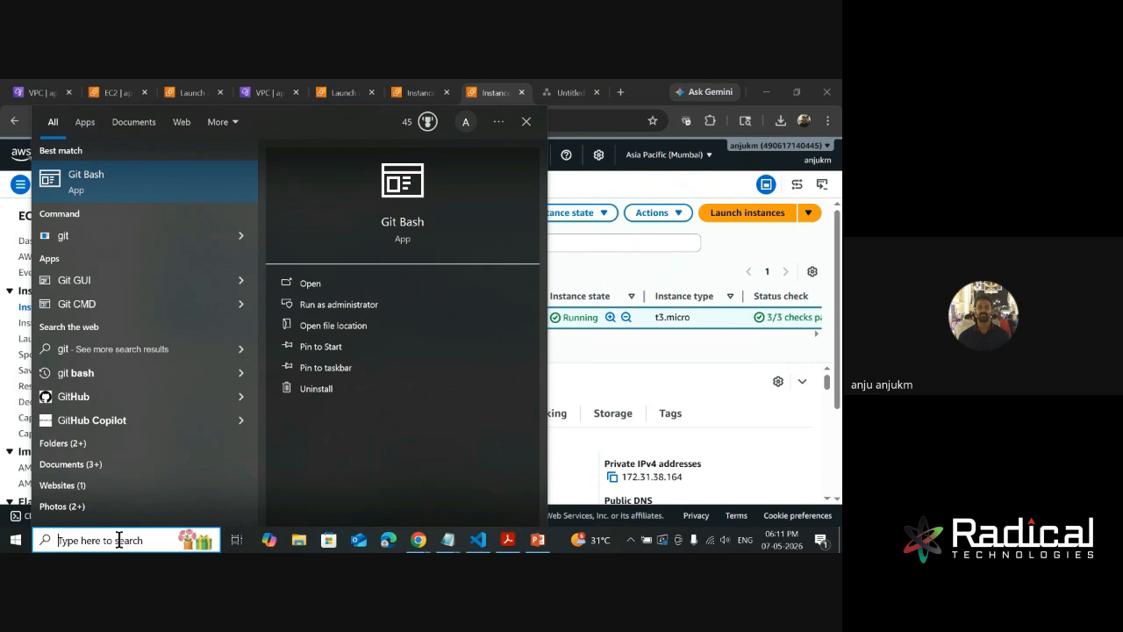
pyautogui.write('git')
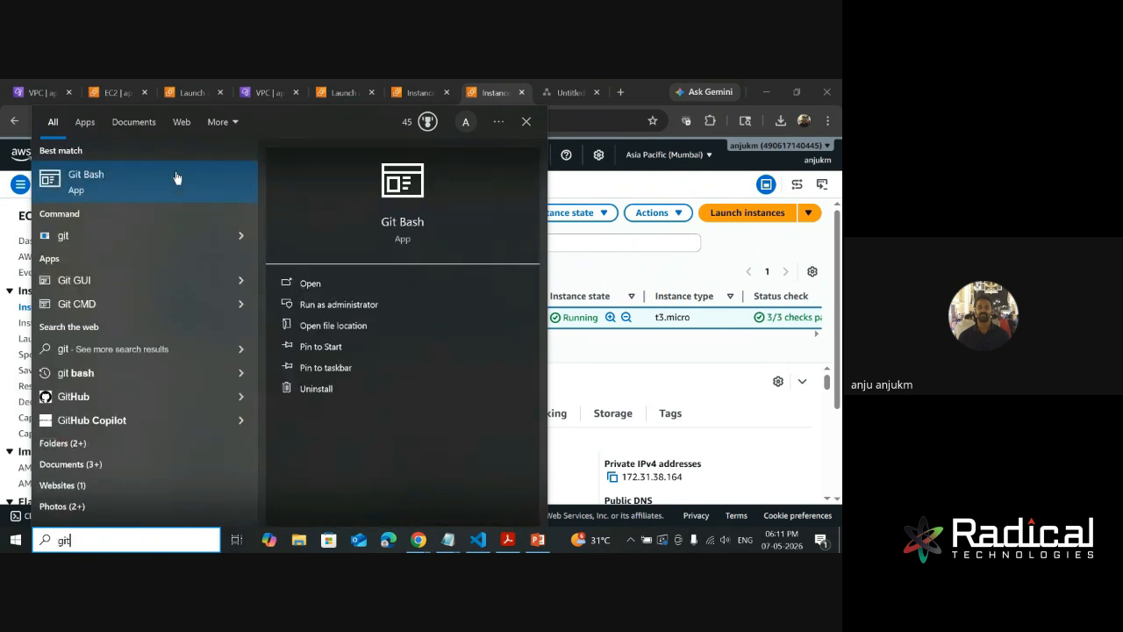
pyautogui.click(143, 184)
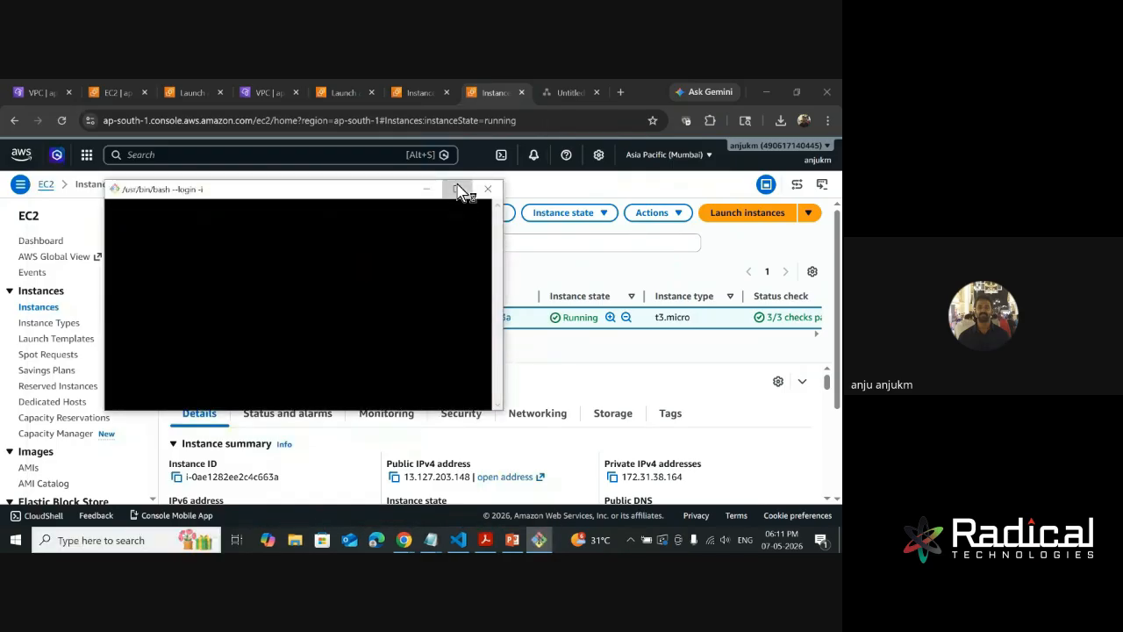
pyautogui.click(456, 189)
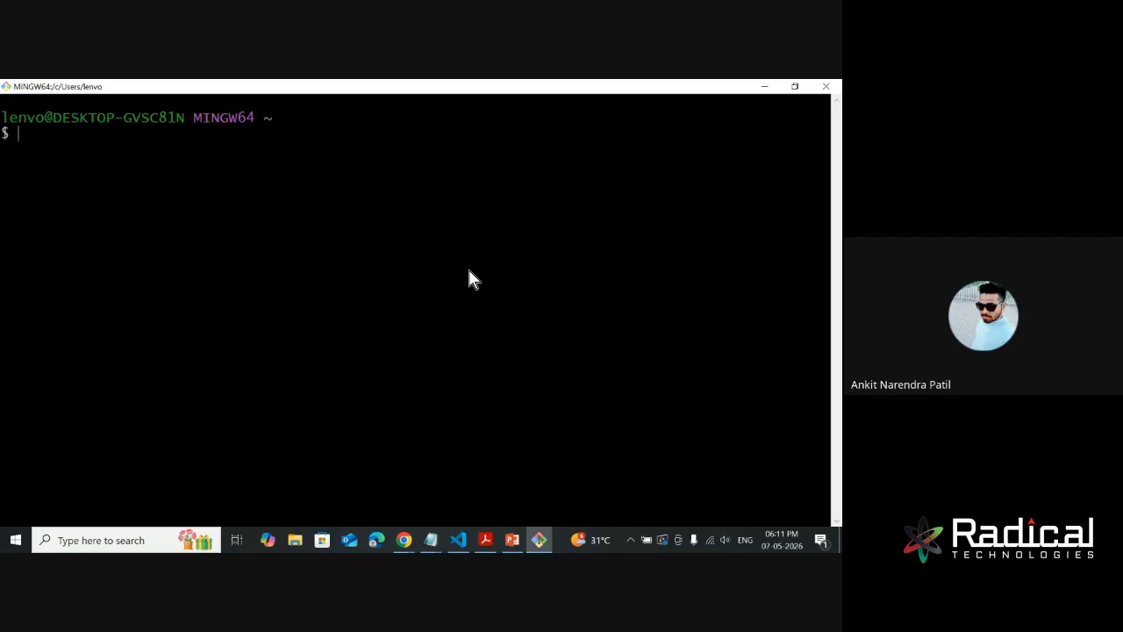
# - Enlarge the terminal text and change to the Downloads directory
pyautogui.hotkey('ctrl', '=')
pyautogui.hotkey('ctrl', '=')
pyautogui.hotkey('ctrl', '=')
pyautogui.hotkey('ctrl', '=')
pyautogui.write('cd Dow')
pyautogui.press('Tab')
pyautogui.press('Return')
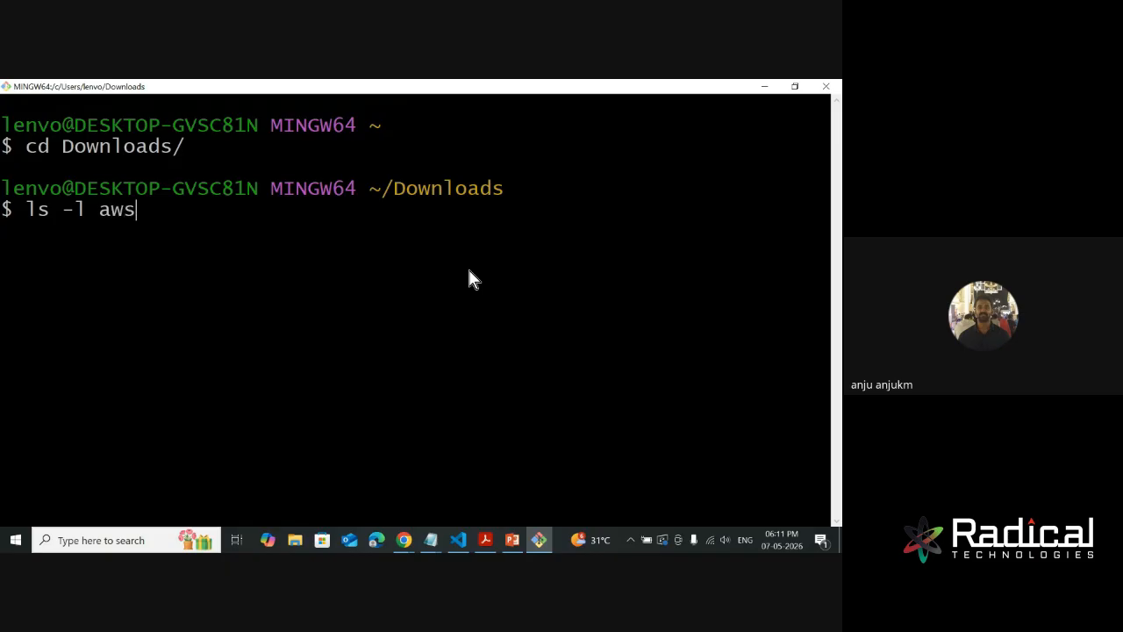
# - List the key file awskey.pem in long format with ls -l to check its permissions
pyautogui.write('ls -l awskey.pem')
pyautogui.press('Return')
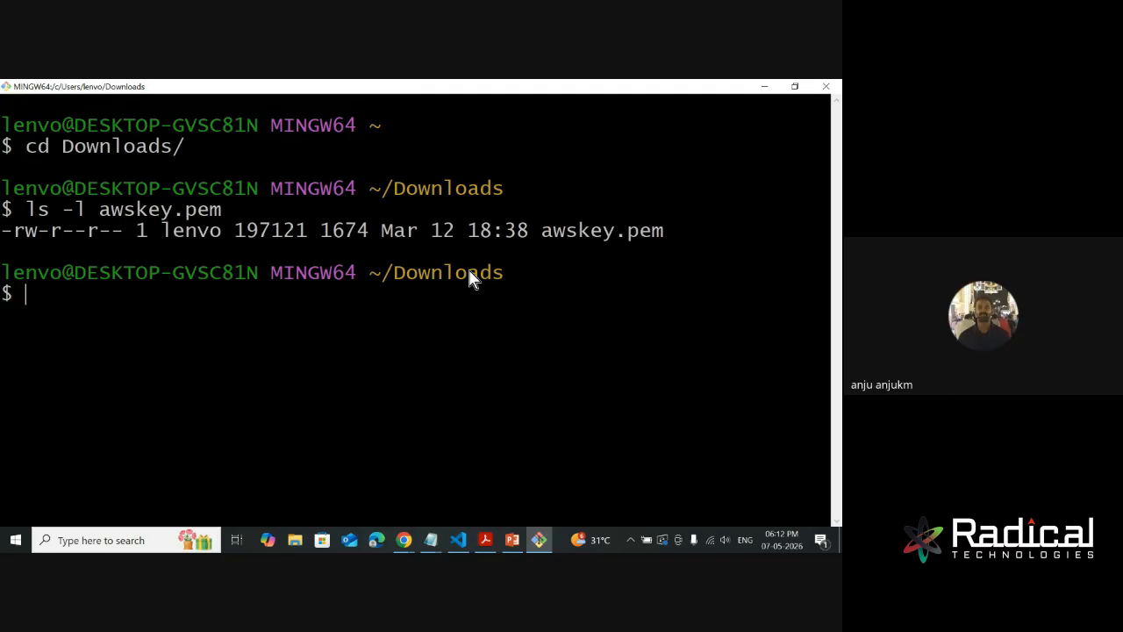
pyautogui.write('ssh')
pyautogui.write(' ubunt')
pyautogui.press('BackSpace')
pyautogui.press('BackSpace')
pyautogui.press('BackSpace')
pyautogui.press('BackSpace')
pyautogui.press('BackSpace')
pyautogui.press('BackSpace')
pyautogui.write('-i te')
pyautogui.press('BackSpace')
pyautogui.press('BackSpace')
pyautogui.write('awskey.pem ')
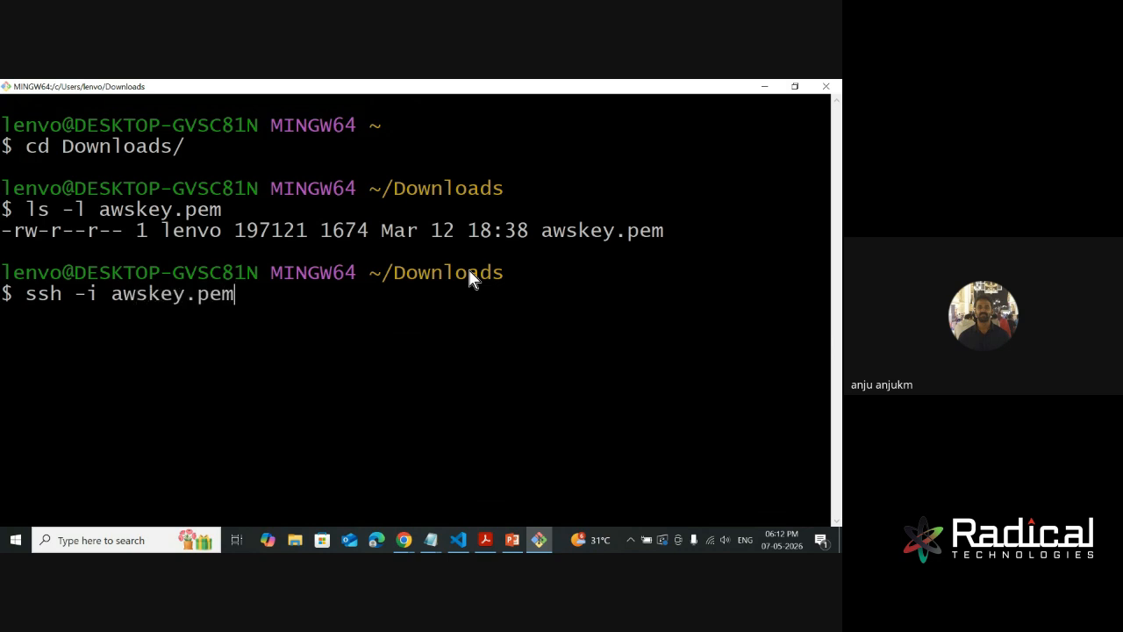
pyautogui.write('ubuntu@')
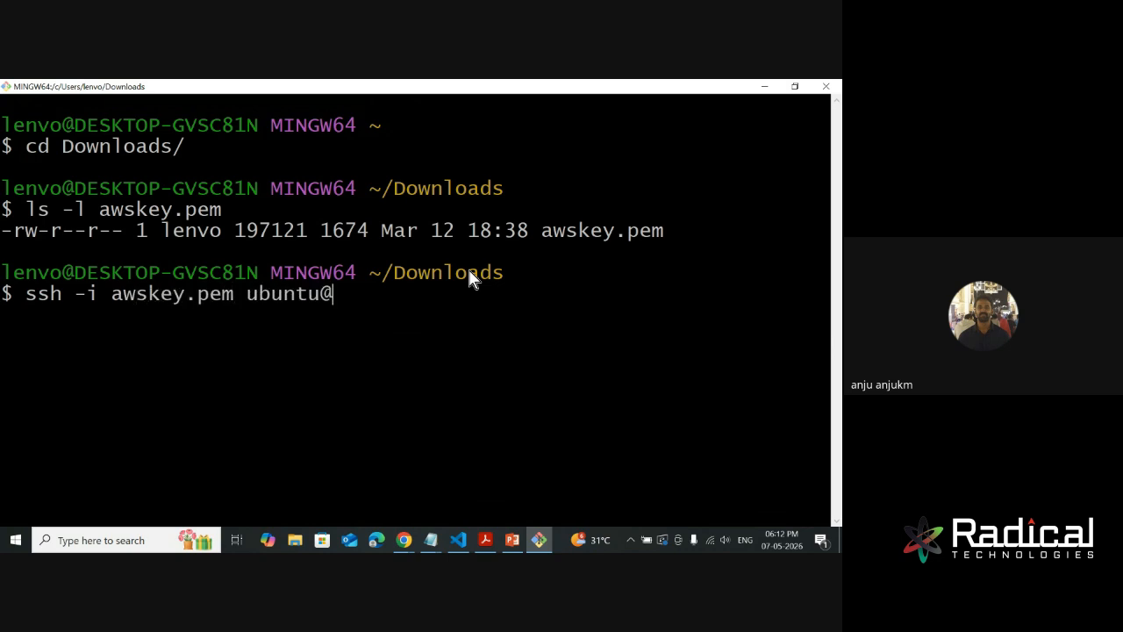
pyautogui.rightClick(550, 369)
pyautogui.click(582, 220)
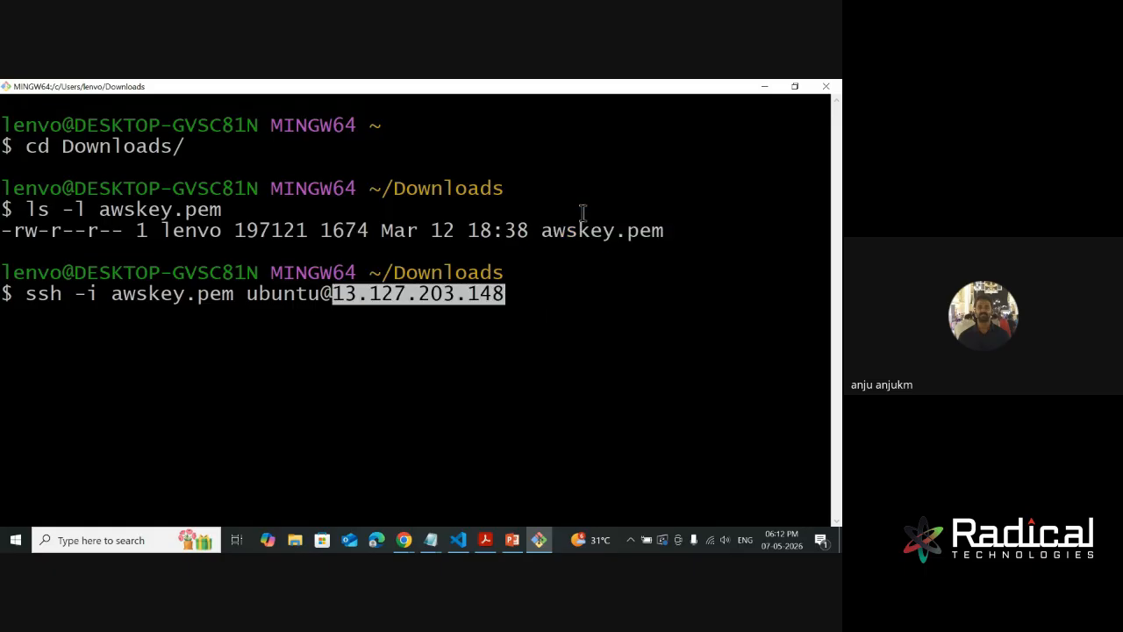
pyautogui.press('Return')
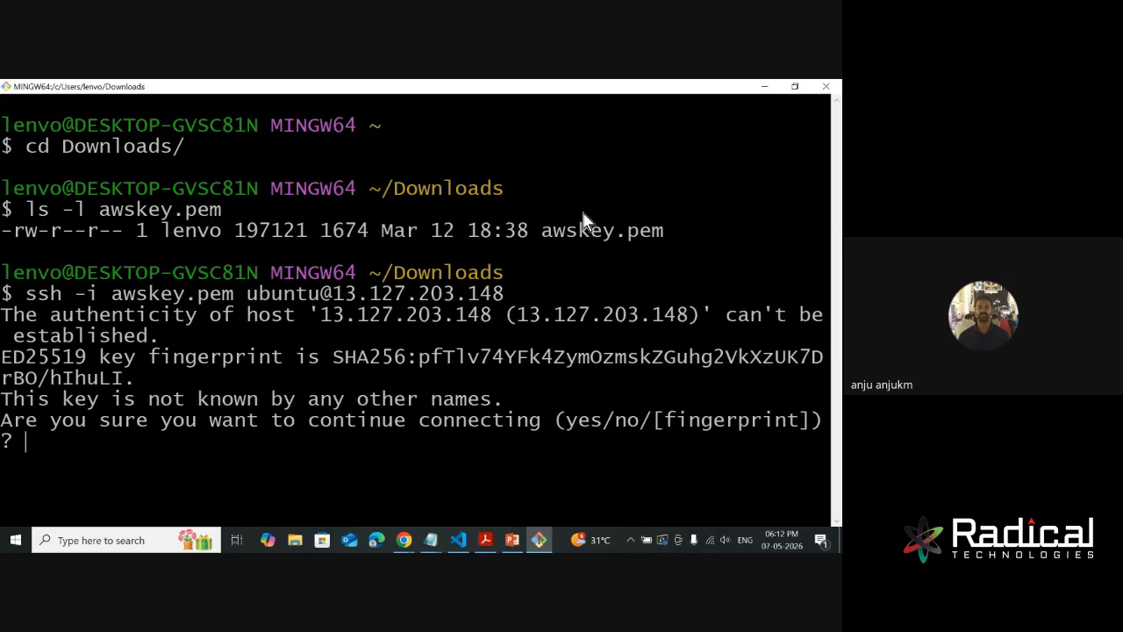
# - Answer yes to trust the host's key fingerprint and highlight the connection response to read it
pyautogui.write('yes')
pyautogui.press('Return')
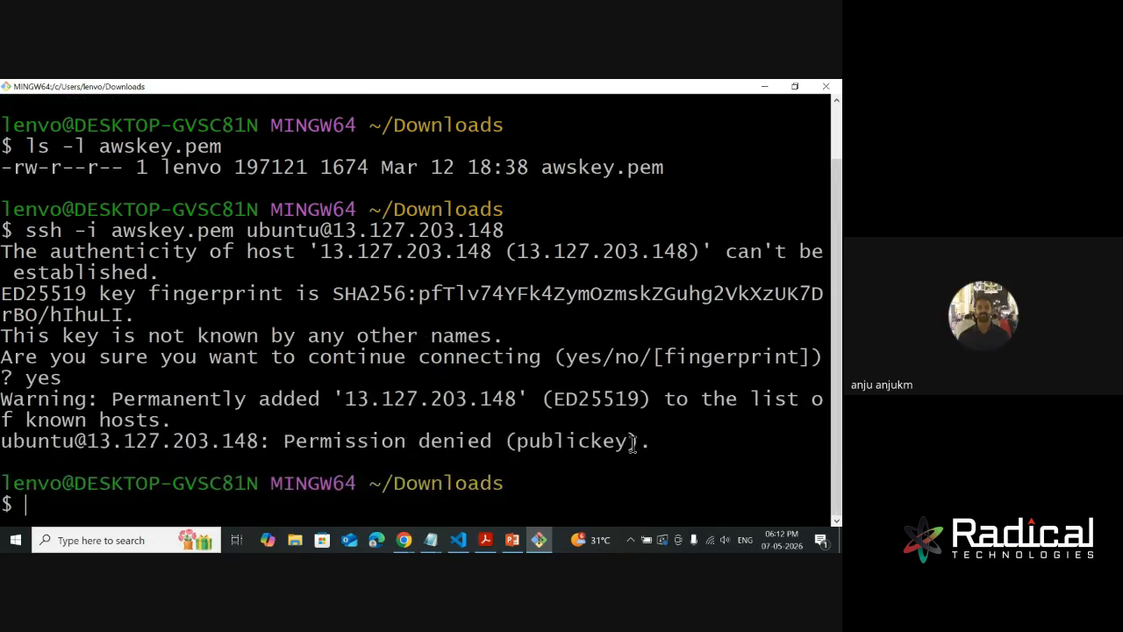
pyautogui.moveTo(651, 442); pyautogui.dragTo(2, 399)
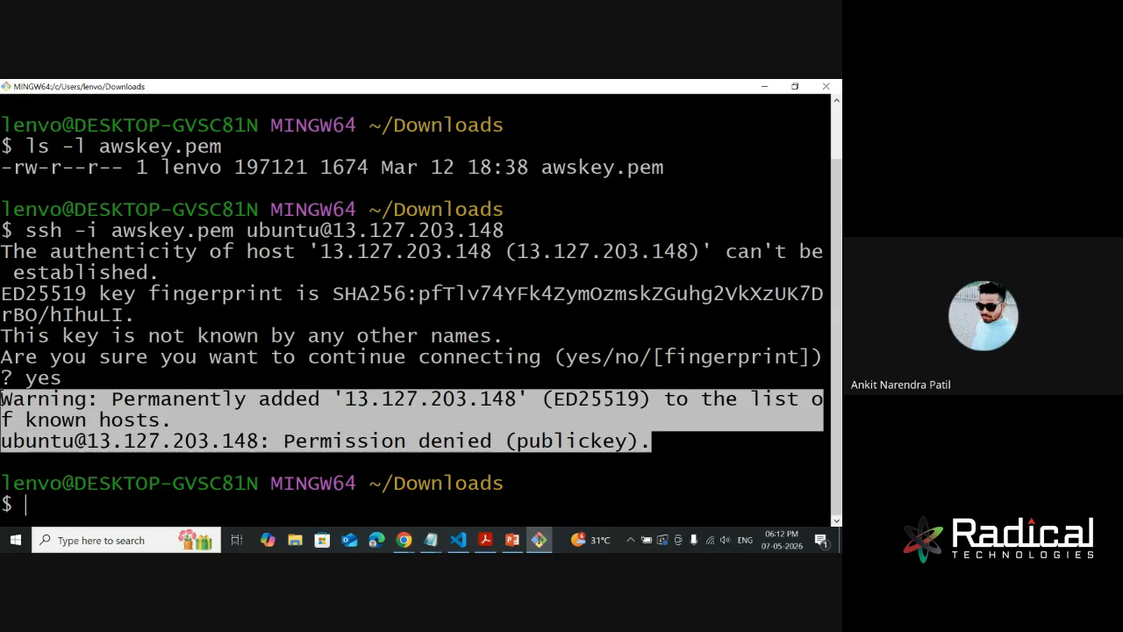
pyautogui.click(261, 410)
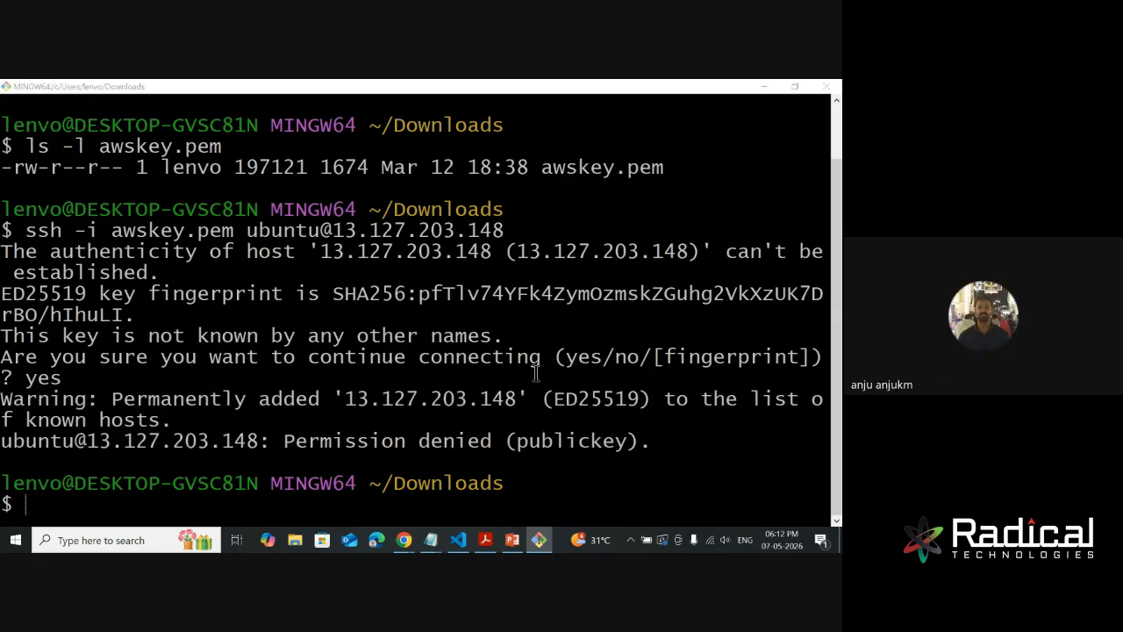
# - Switch to the AWS console in Chrome and look through the test instance's details for its assigned key pair
pyautogui.hotkey('alt', 'Tab')
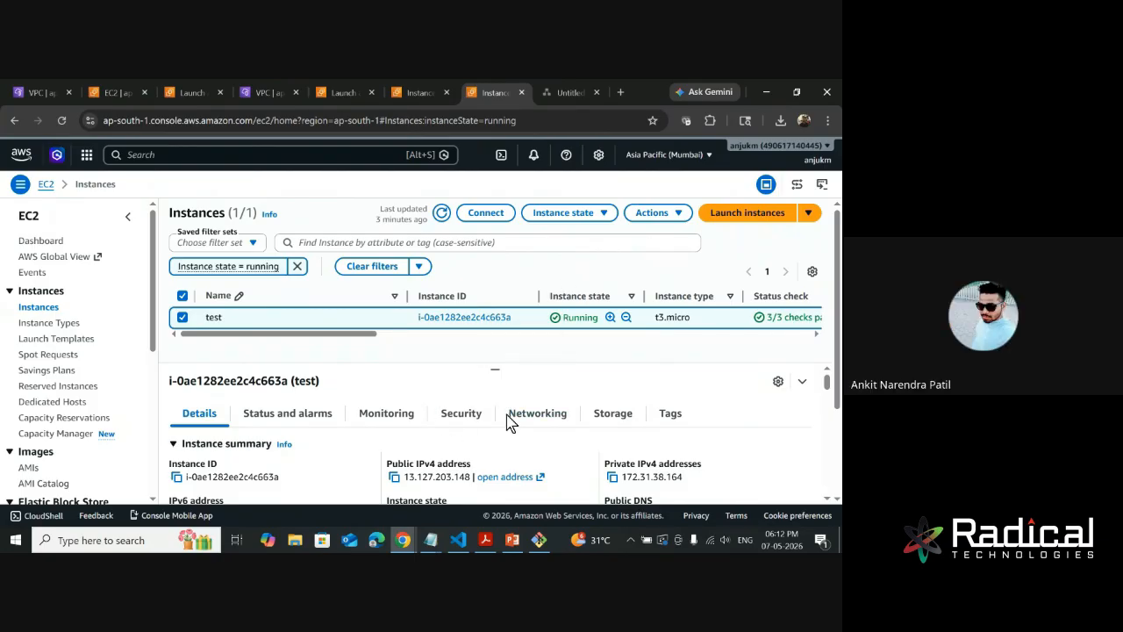
pyautogui.scroll(-1, 500, 421)
pyautogui.scroll(-6, 502, 426)
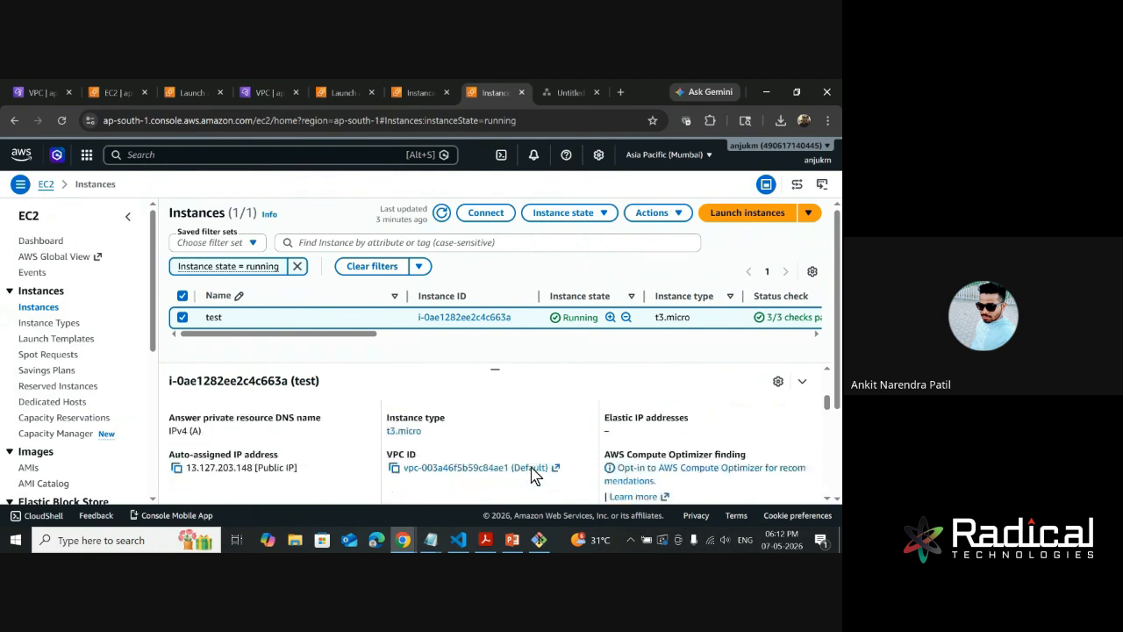
pyautogui.scroll(-4, 531, 472)
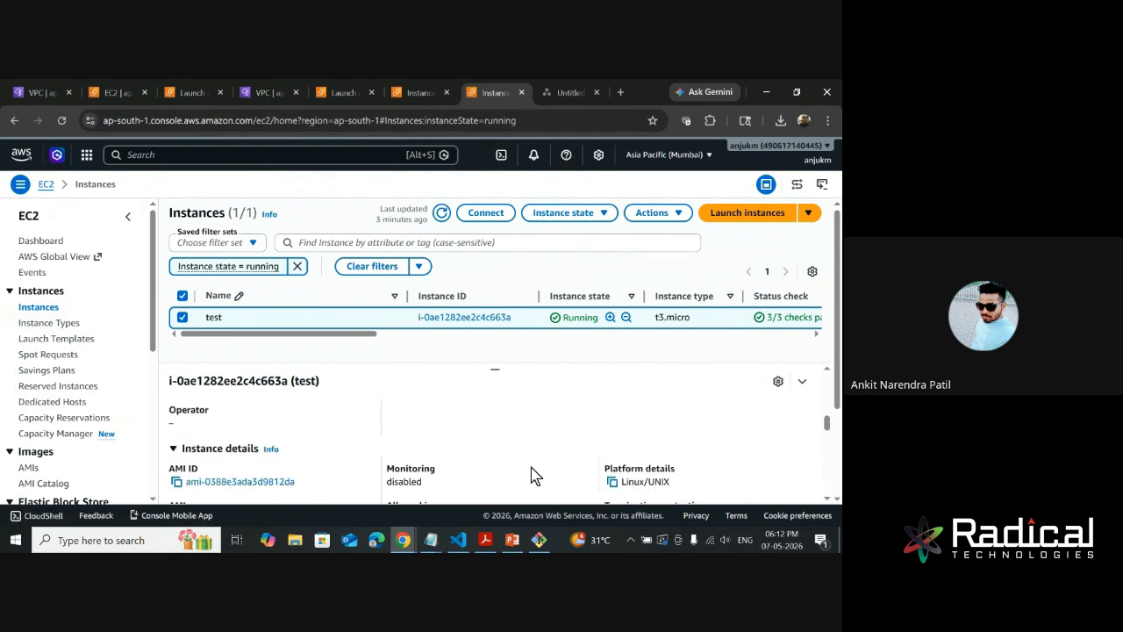
pyautogui.scroll(-5, 535, 475)
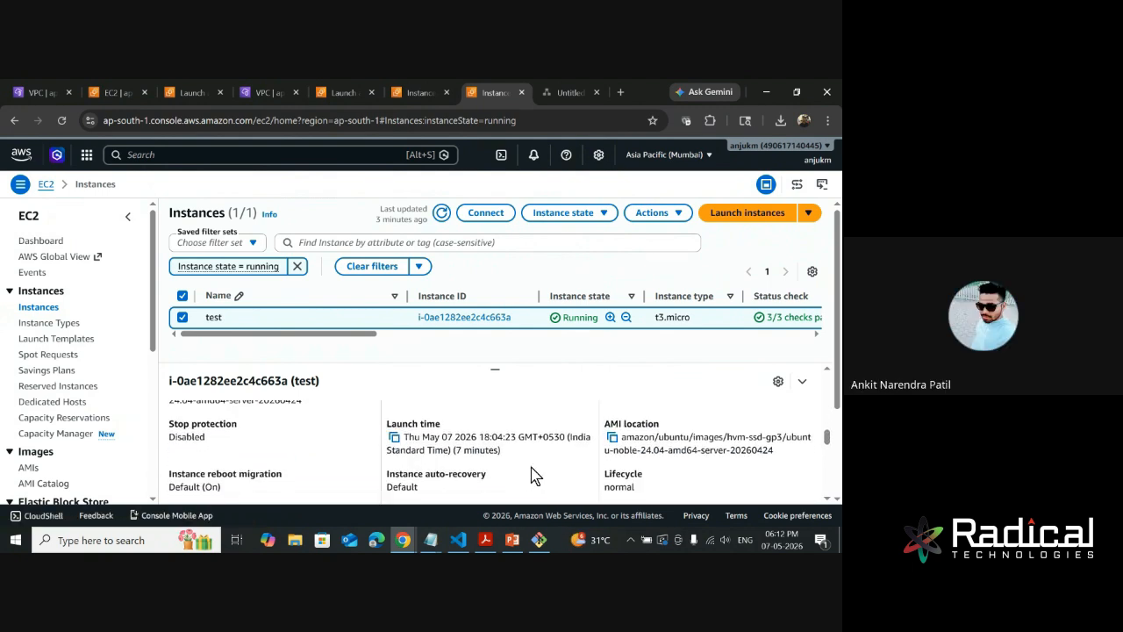
pyautogui.scroll(-1, 535, 474)
pyautogui.scroll(-4, 536, 475)
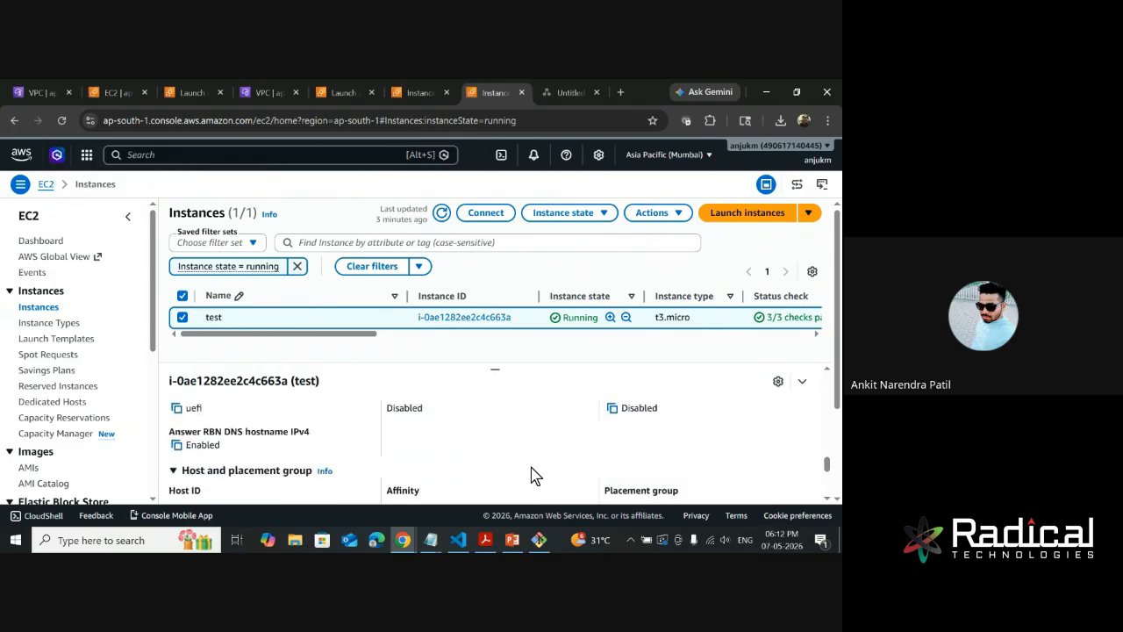
pyautogui.scroll(4, 536, 474)
pyautogui.scroll(5, 535, 475)
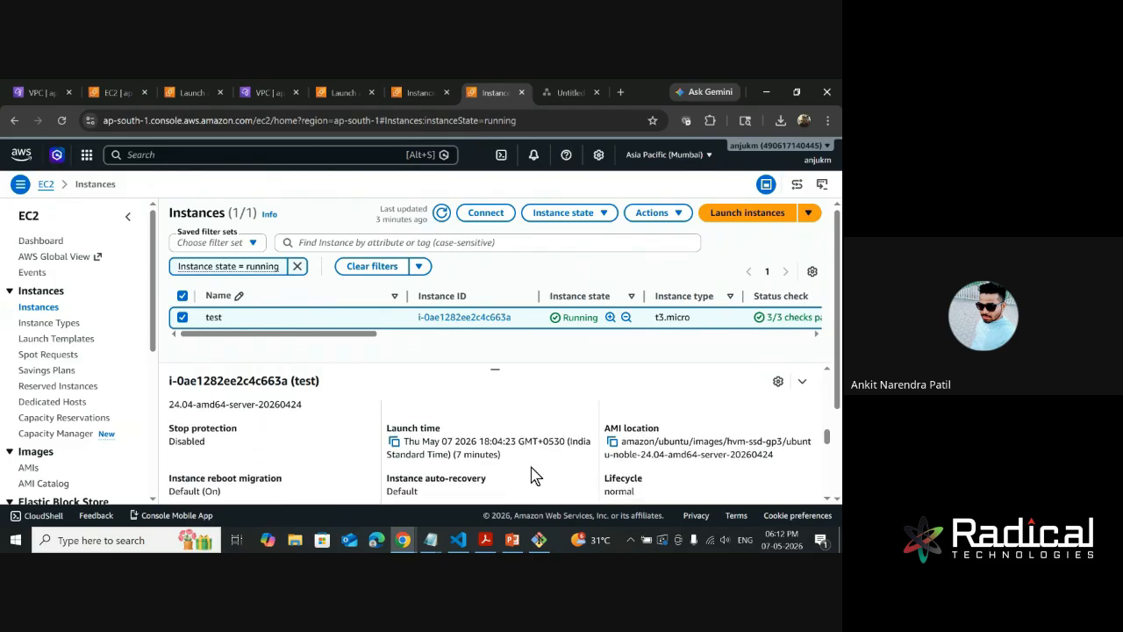
pyautogui.scroll(2, 535, 475)
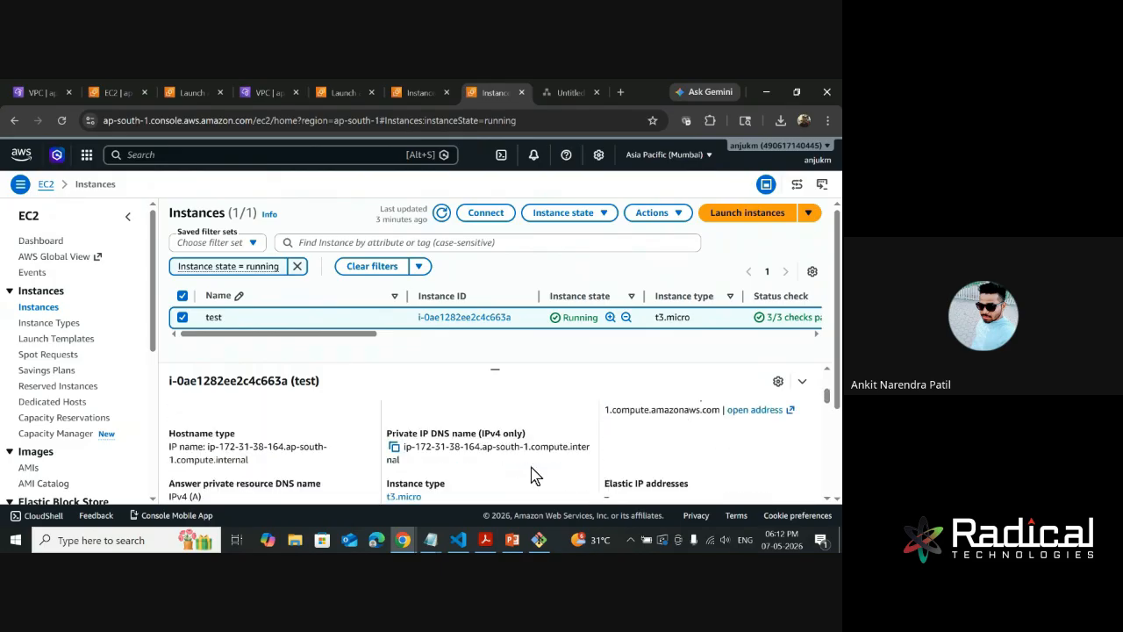
pyautogui.scroll(3, 535, 475)
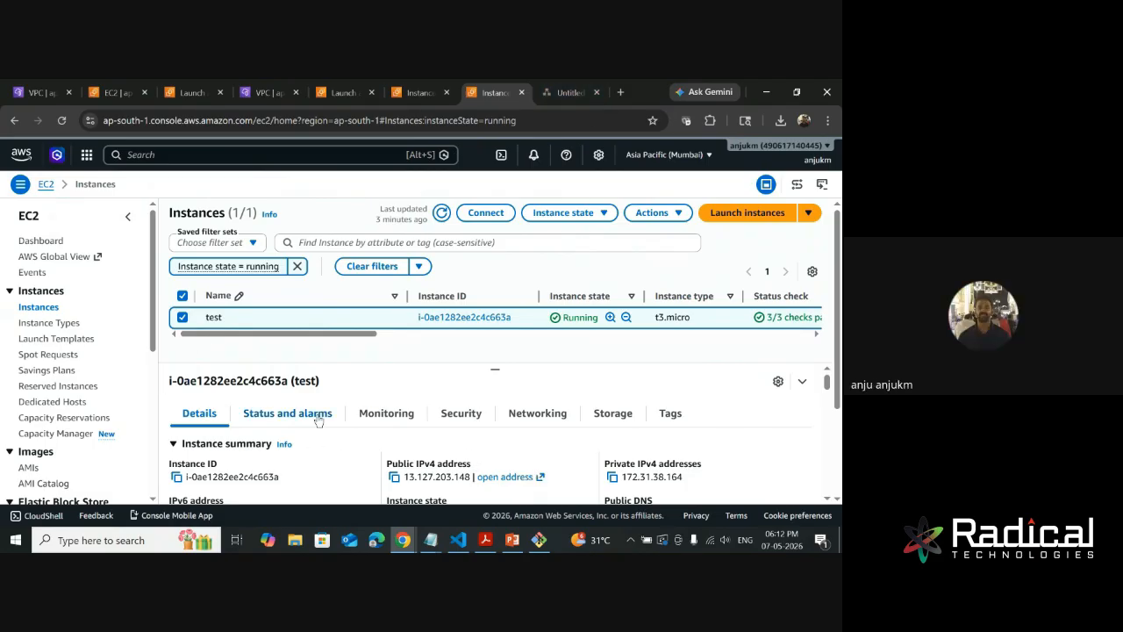
# - Check the instance's security and networking information, including its DNS names and Elastic IP addresses, and return to its general details
pyautogui.click(449, 415)
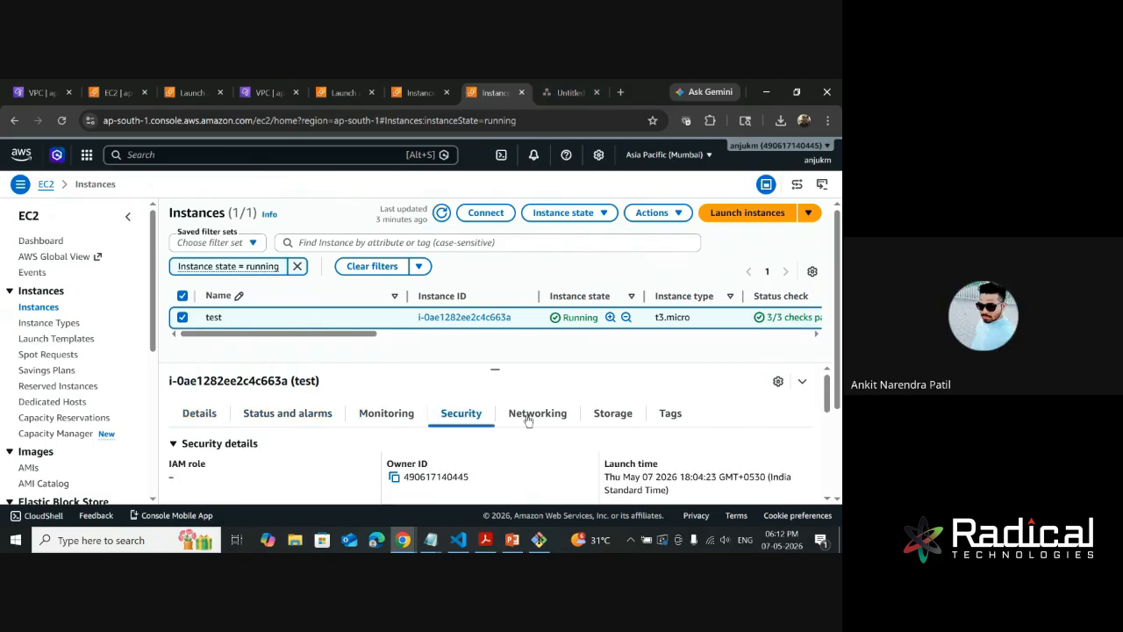
pyautogui.click(527, 414)
pyautogui.scroll(-3, 406, 477)
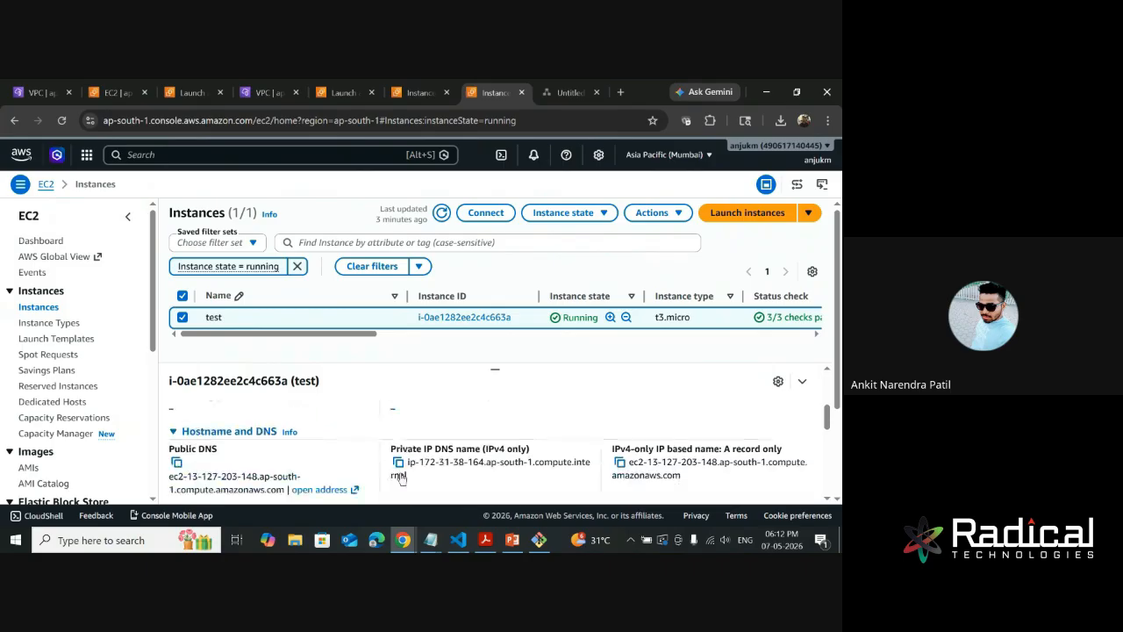
pyautogui.scroll(-10, 400, 476)
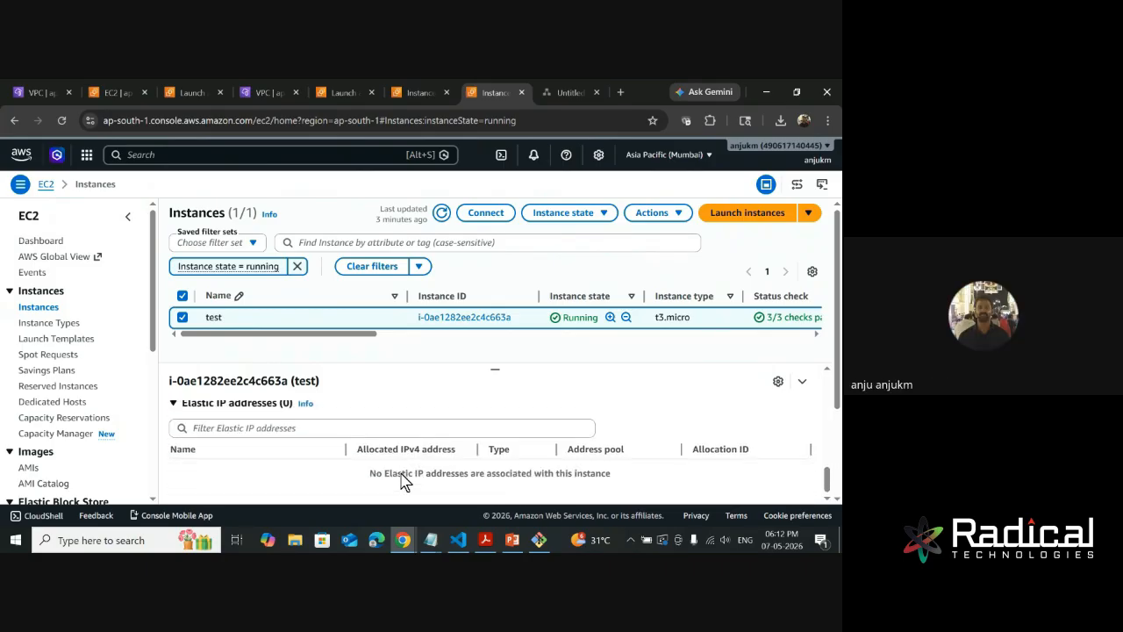
pyautogui.scroll(12, 402, 480)
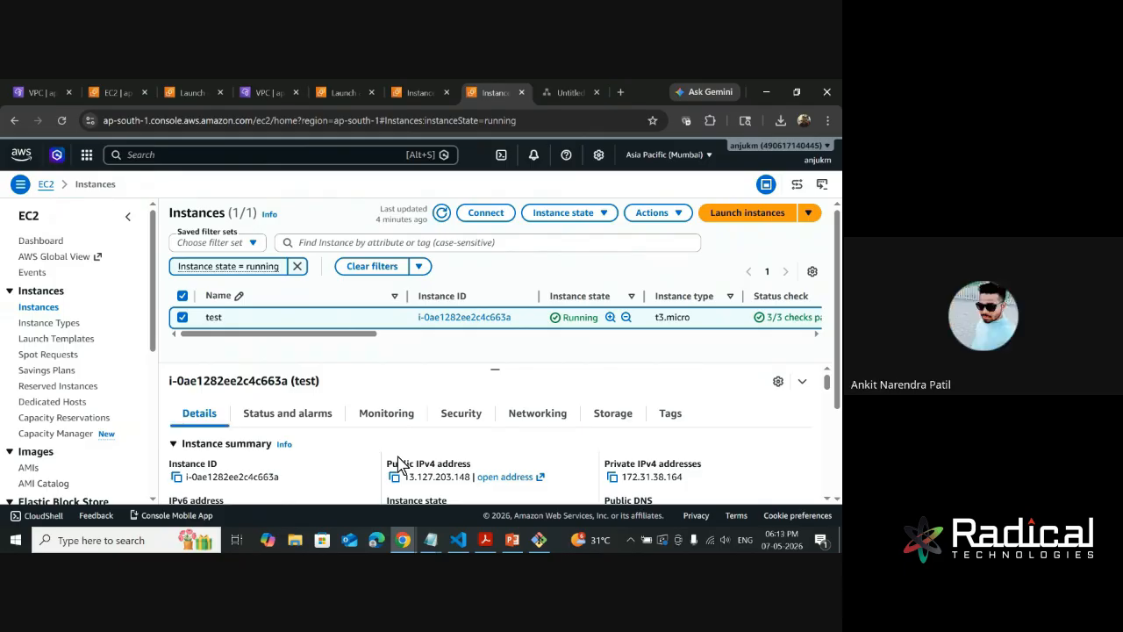
pyautogui.scroll(-3, 401, 464)
pyautogui.scroll(2, 399, 463)
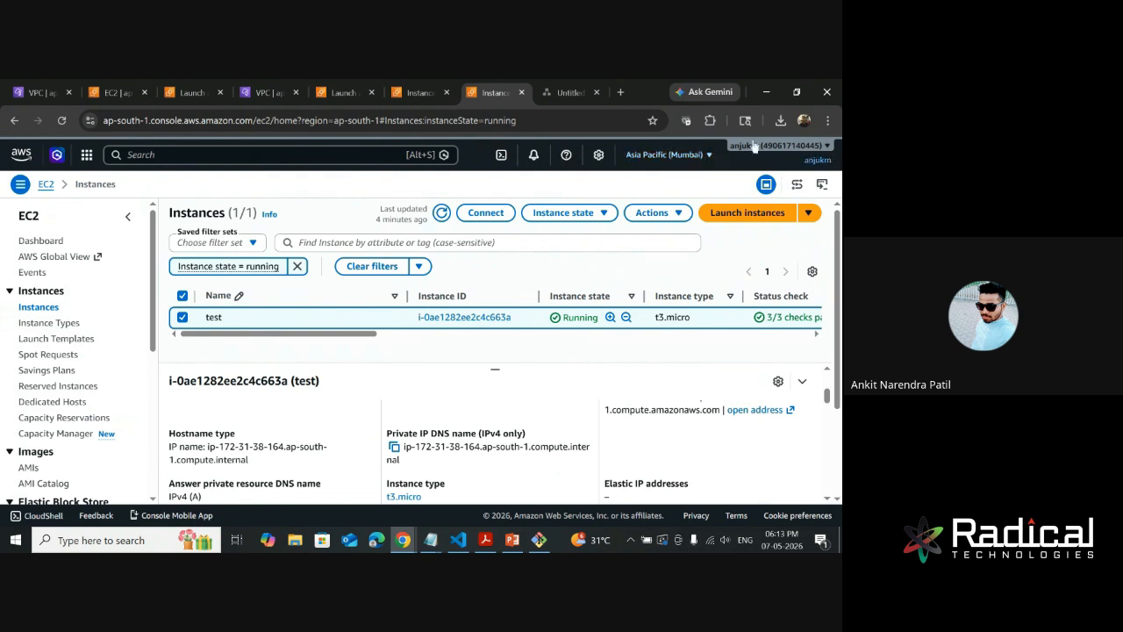
# - Check the browser's recent downloads for the key file and examine the instance details again from addressing to vCPUs
pyautogui.click(781, 121)
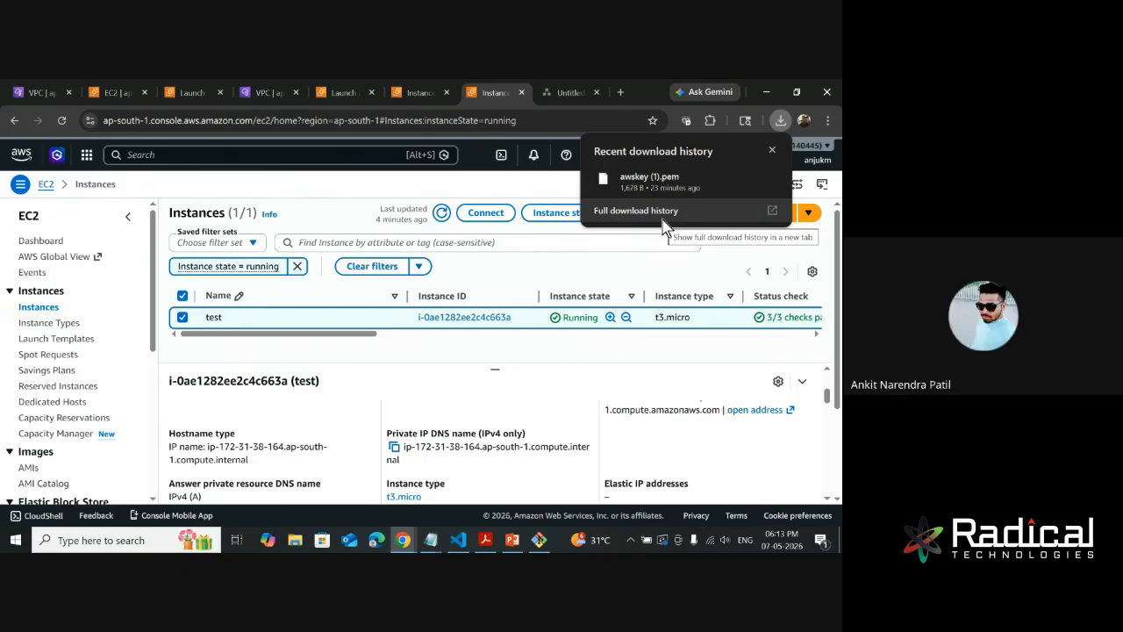
pyautogui.click(628, 386)
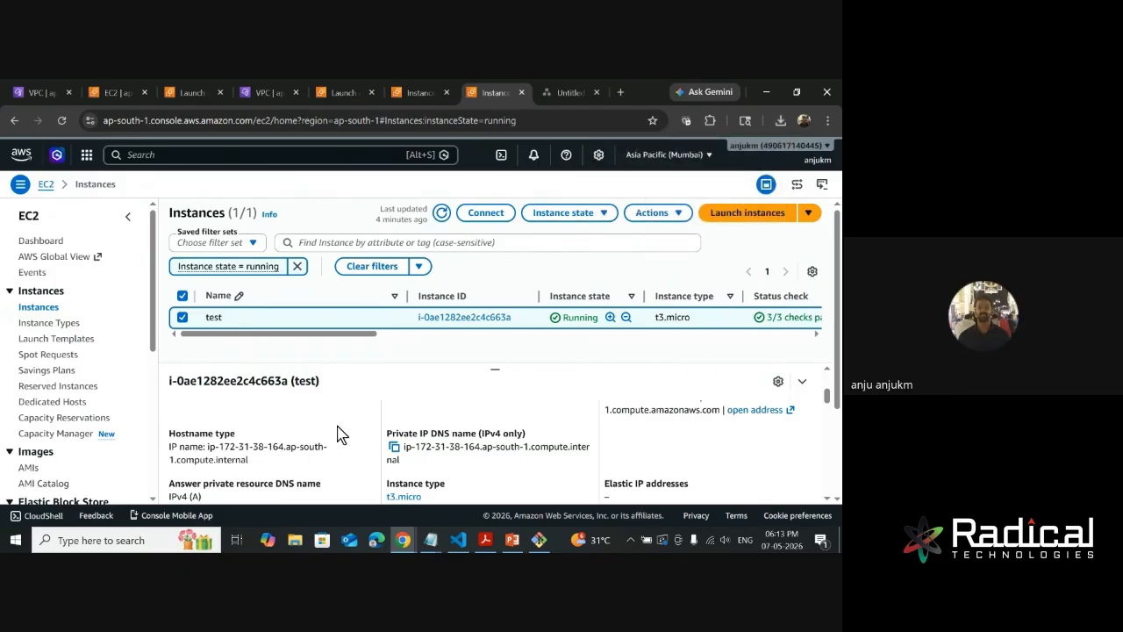
pyautogui.scroll(-1, 339, 431)
pyautogui.scroll(-5, 248, 467)
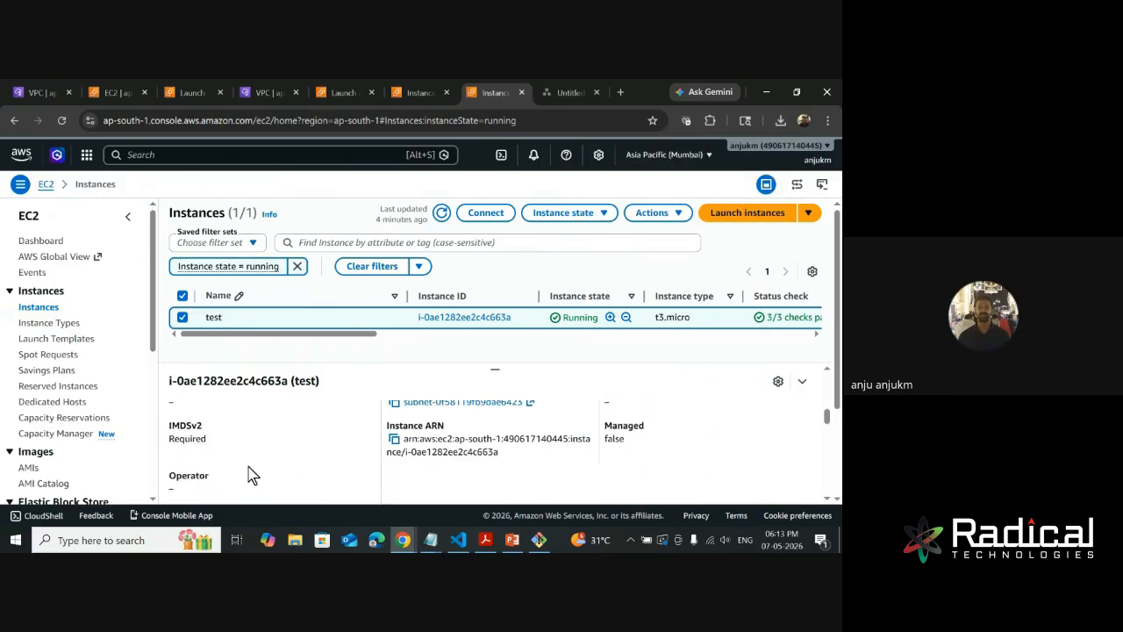
pyautogui.scroll(1, 247, 474)
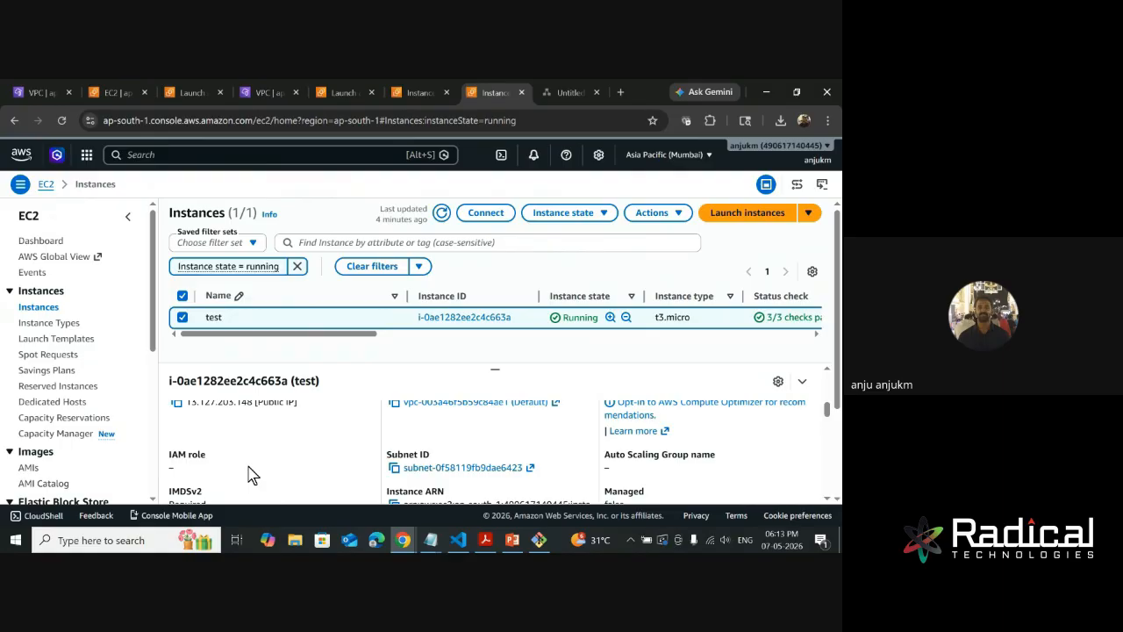
pyautogui.scroll(-1, 247, 475)
pyautogui.scroll(3, 247, 469)
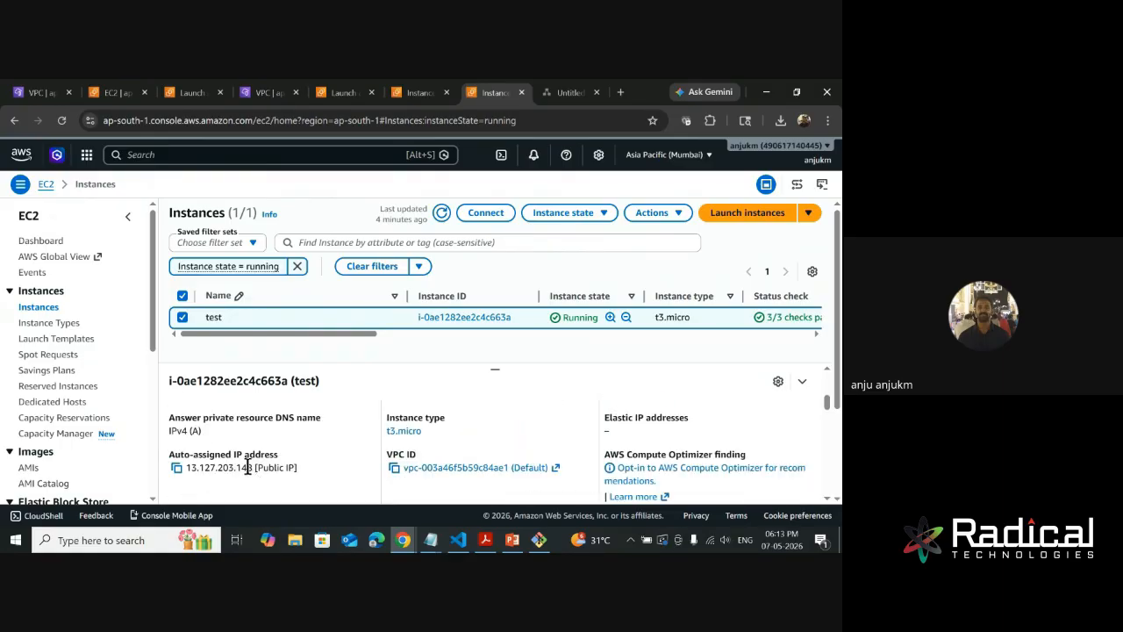
pyautogui.scroll(-6, 248, 467)
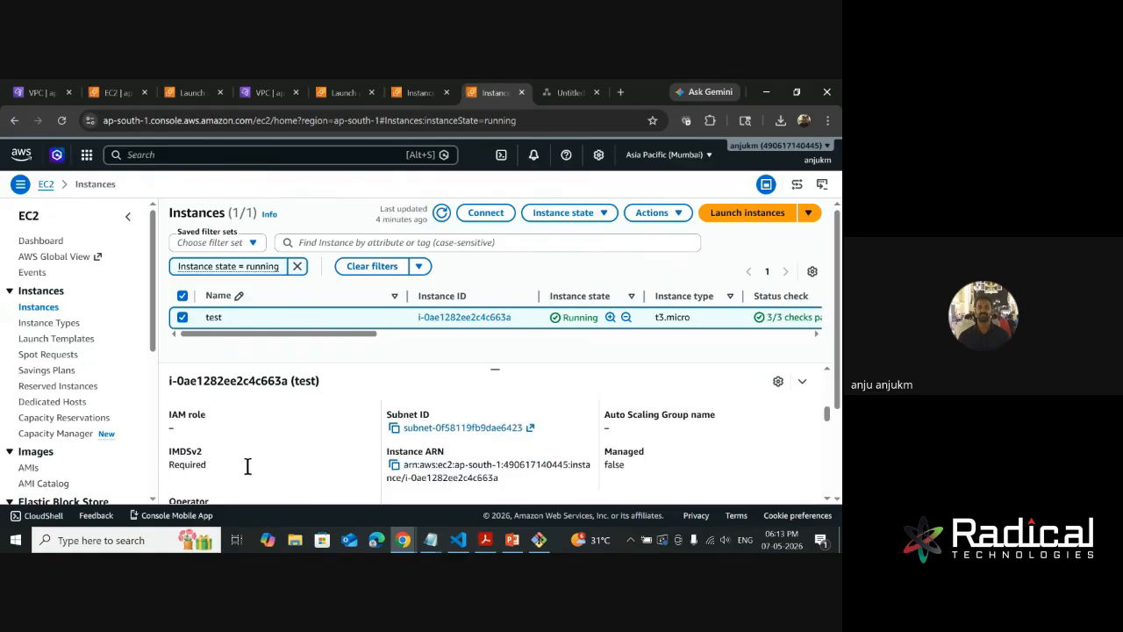
pyautogui.scroll(-5, 248, 470)
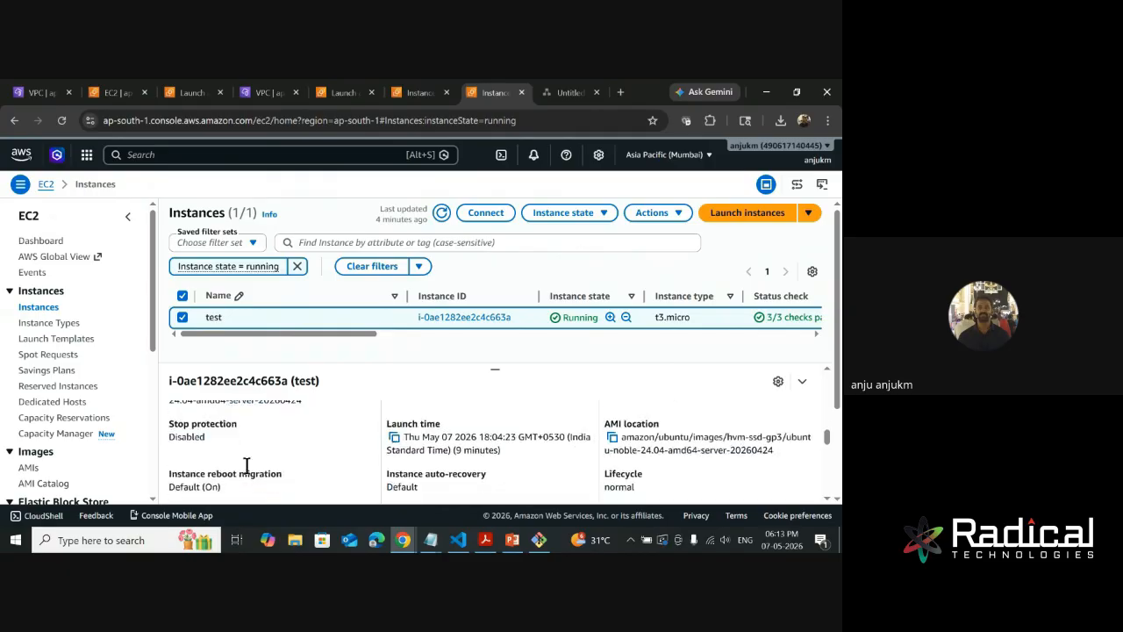
pyautogui.scroll(-6, 249, 473)
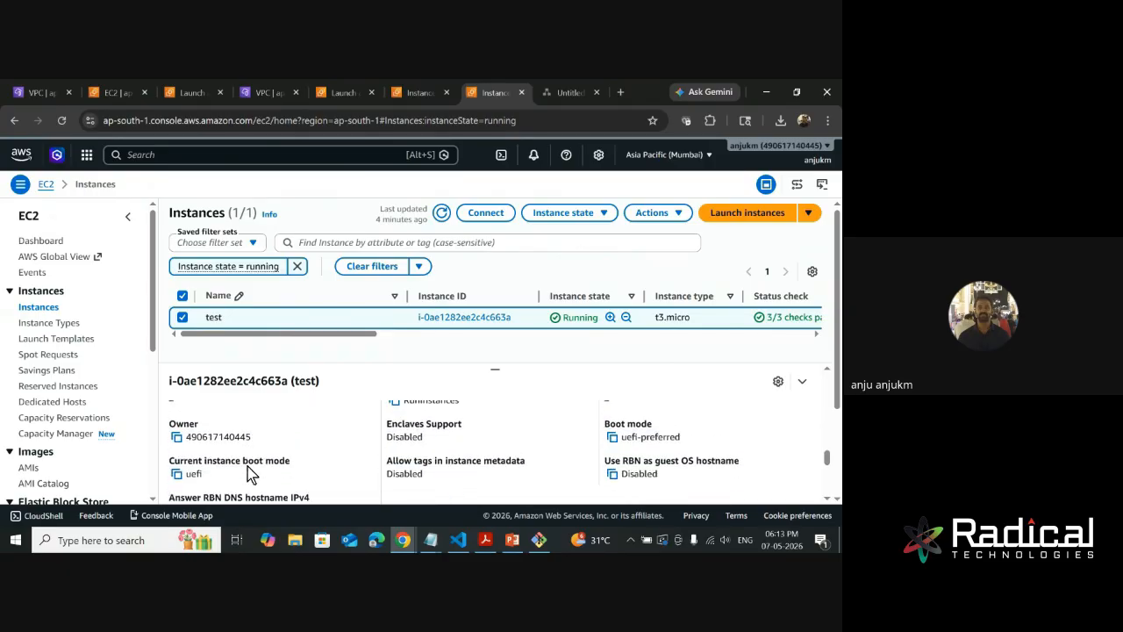
pyautogui.scroll(-3, 249, 473)
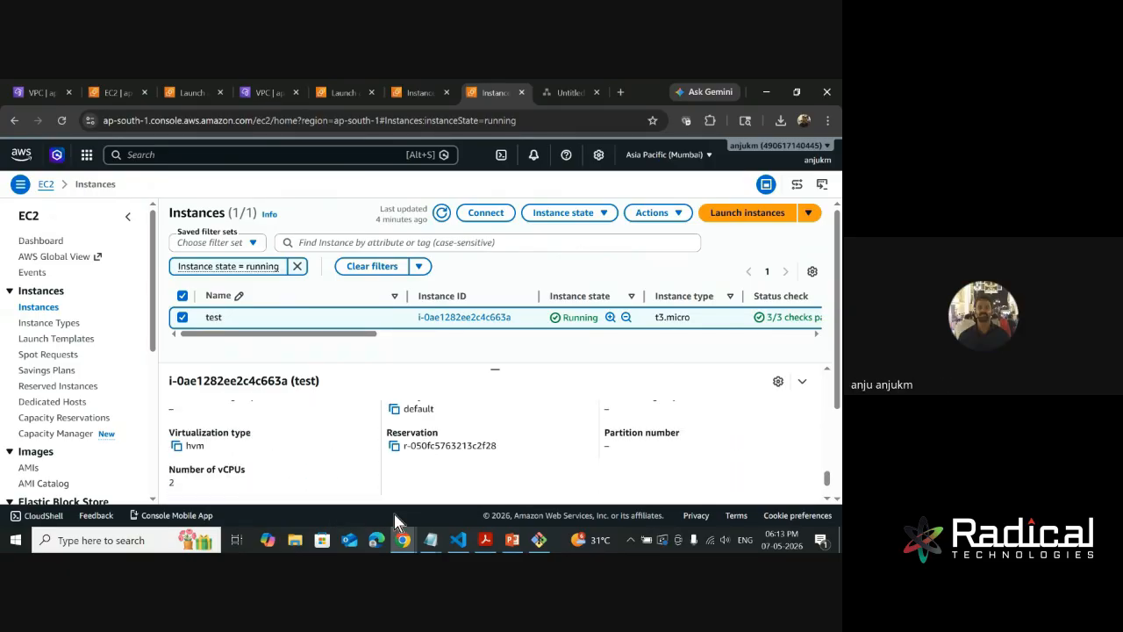
pyautogui.click(532, 544)
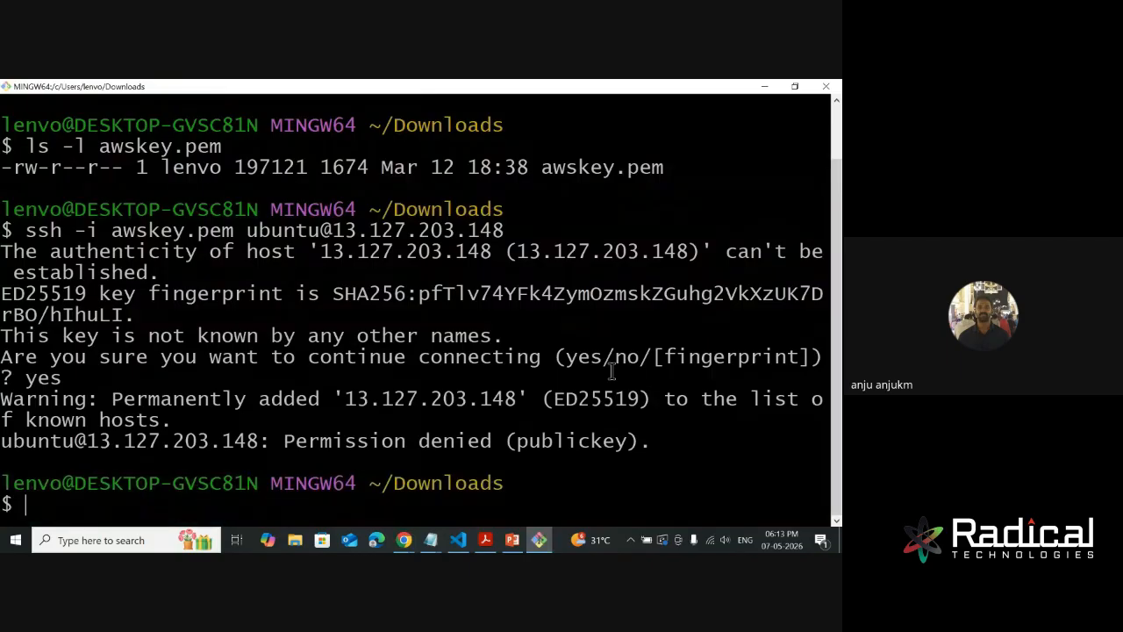
pyautogui.press('Up')
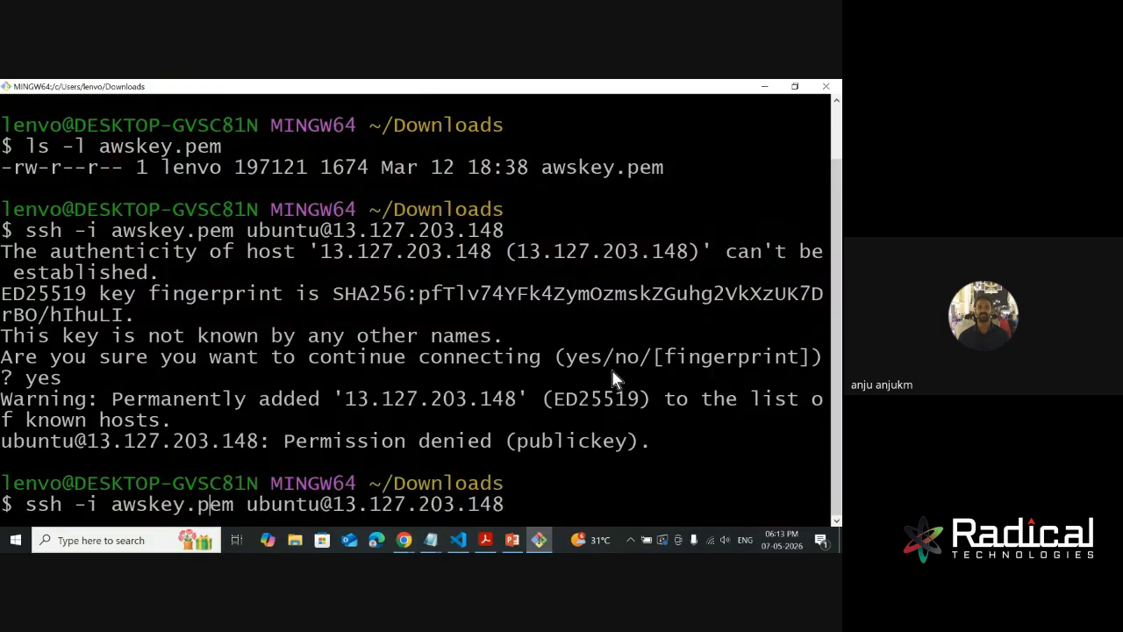
pyautogui.press('BackSpace')
pyautogui.press('BackSpace')
pyautogui.press('BackSpace')
pyautogui.press('BackSpace')
pyautogui.press('BackSpace')
pyautogui.press('BackSpace')
pyautogui.press('BackSpace')
pyautogui.press('BackSpace')
pyautogui.press('BackSpace')
pyautogui.press('BackSpace')
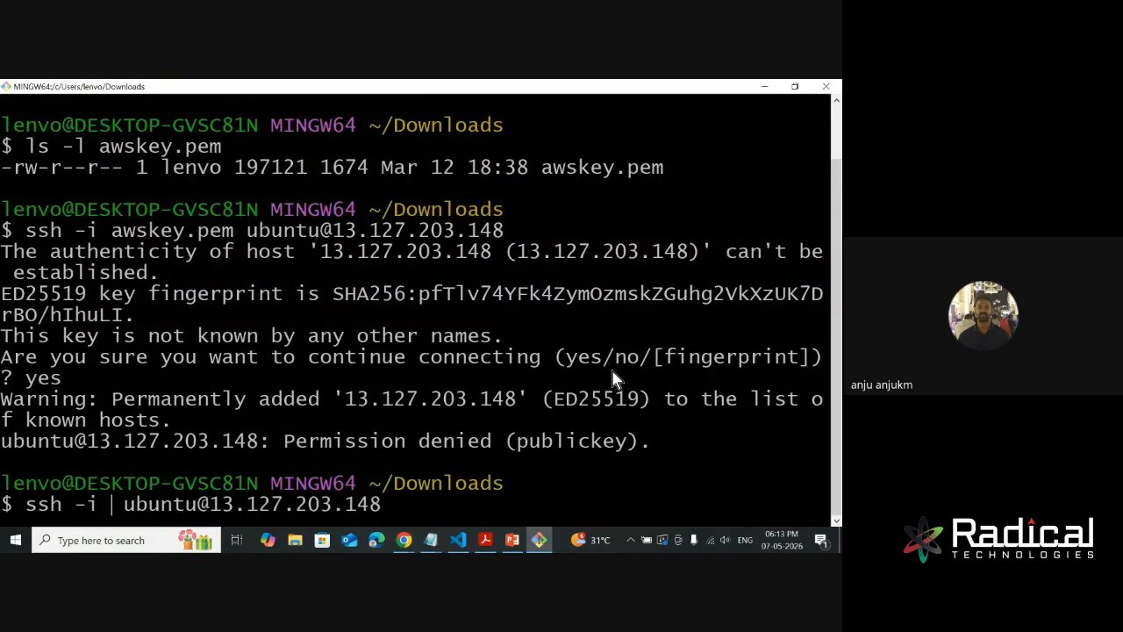
pyautogui.write('testing.pem')
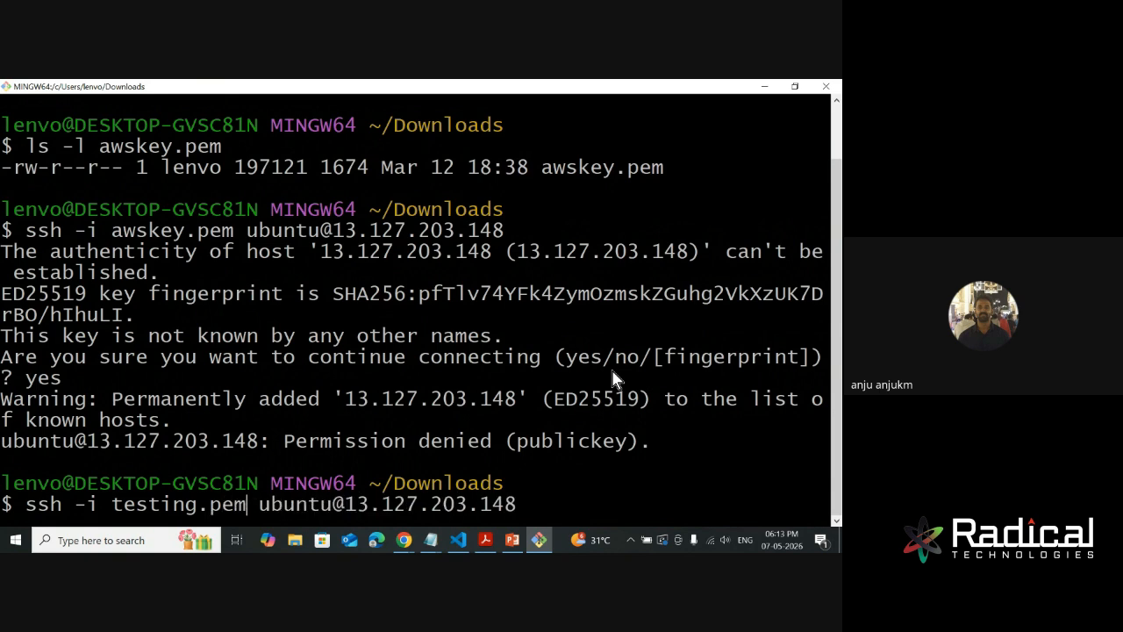
pyautogui.press('Return')
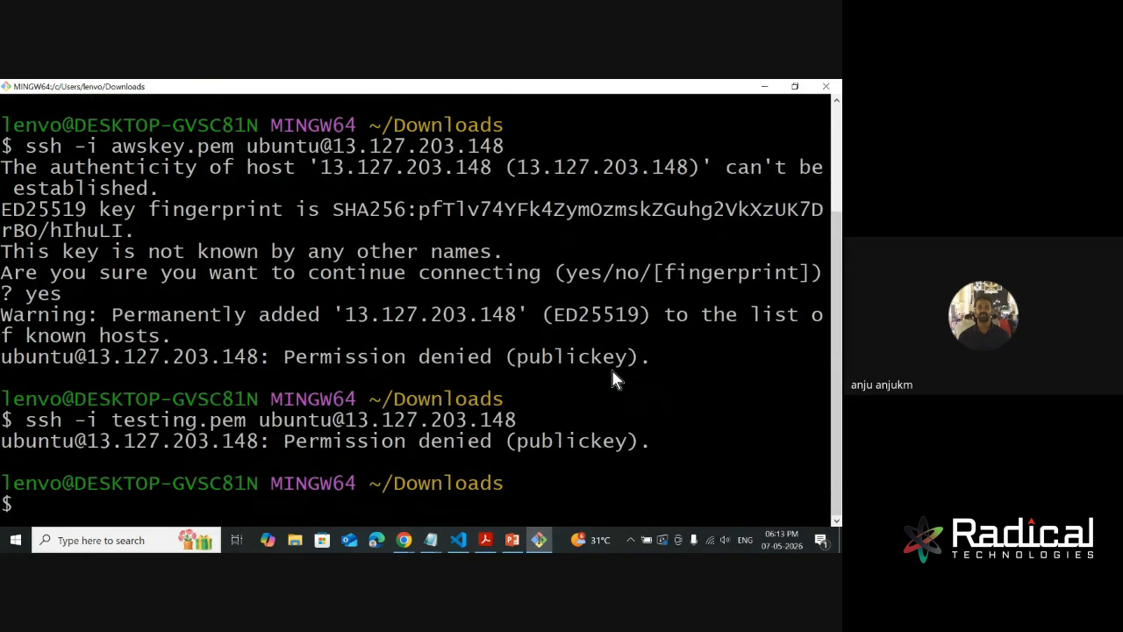
pyautogui.press('Up')
pyautogui.press('Up')
pyautogui.press('Return')
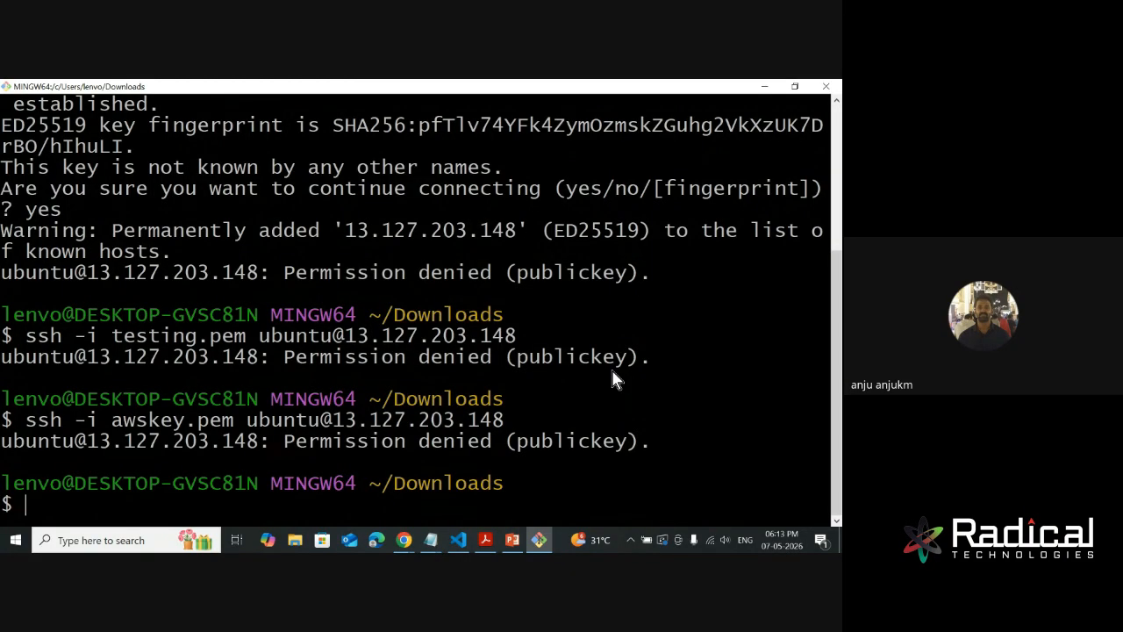
# - Try running the nc command without arguments in the terminal
pyautogui.write('nc')
pyautogui.press('Return')
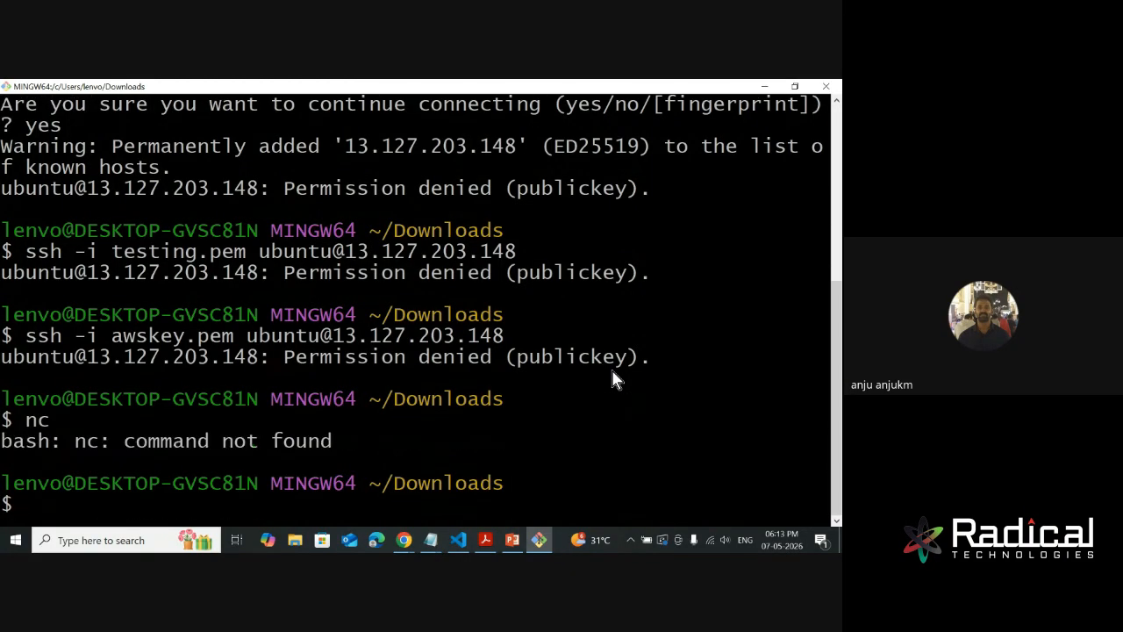
# - Switch to the AWS console, find the key pair assigned at launch in the test instance's details, and copy its name
pyautogui.click(765, 86)
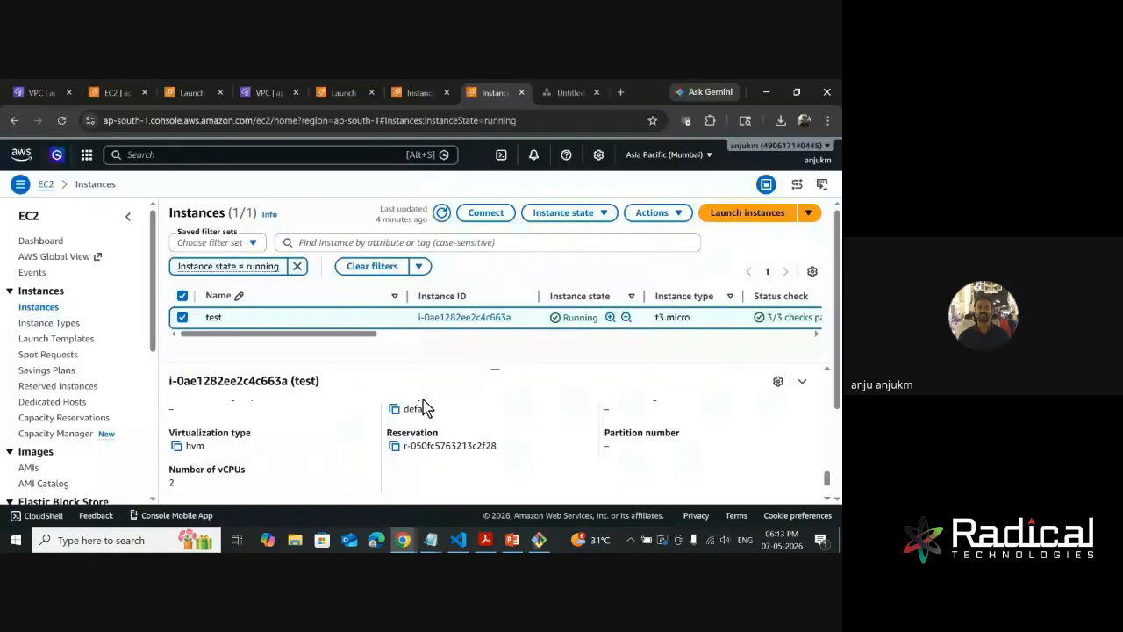
pyautogui.scroll(-5, 395, 439)
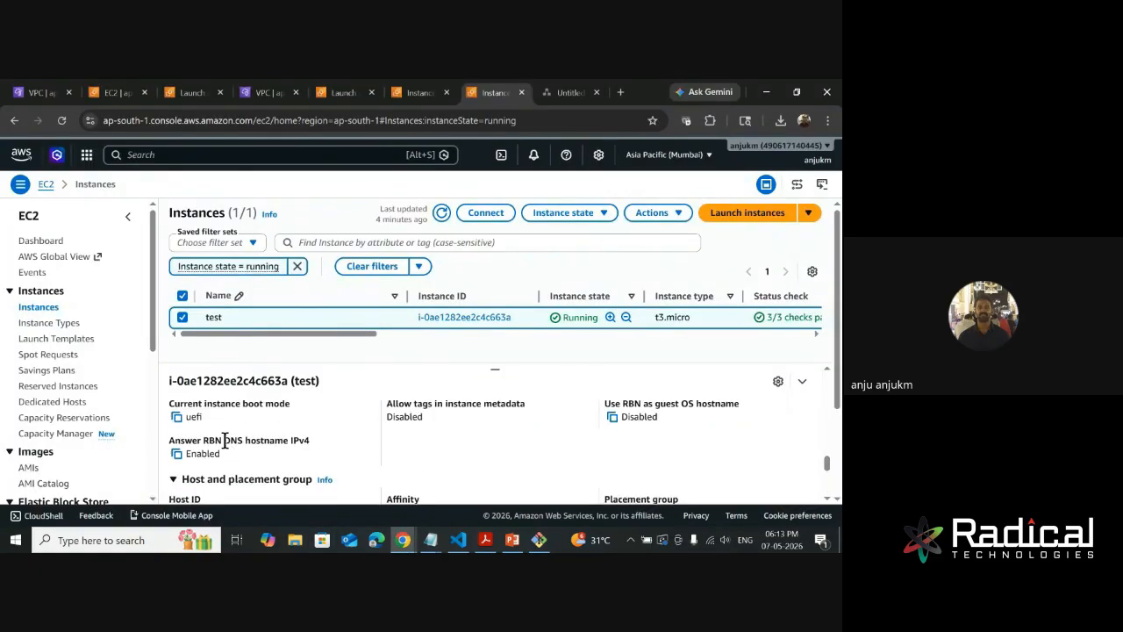
pyautogui.scroll(-5, 244, 474)
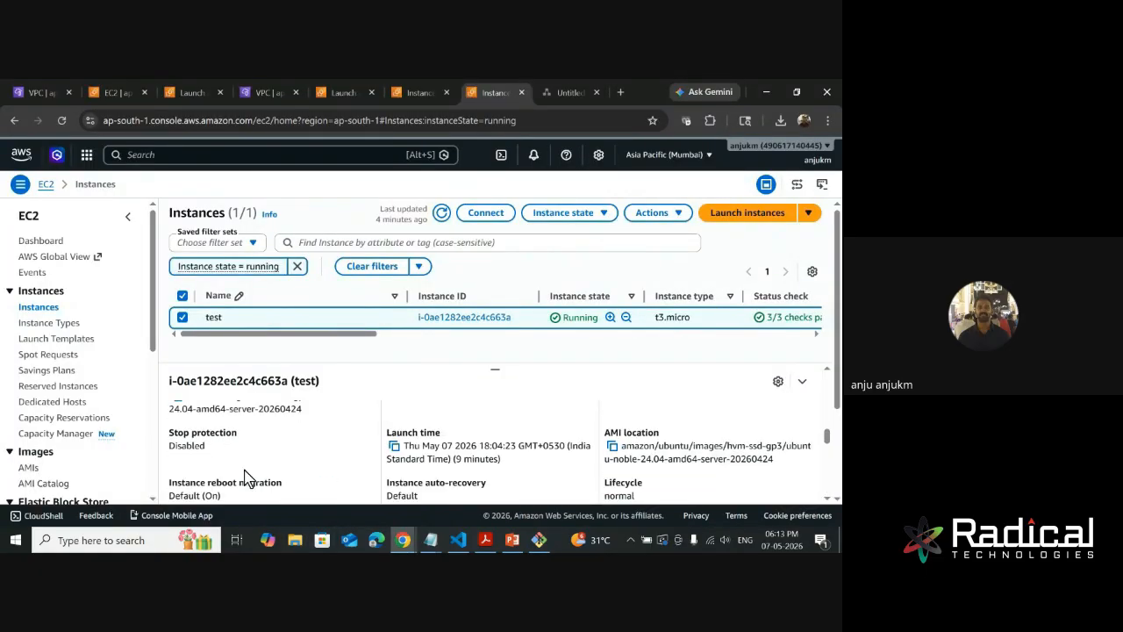
pyautogui.scroll(2, 244, 478)
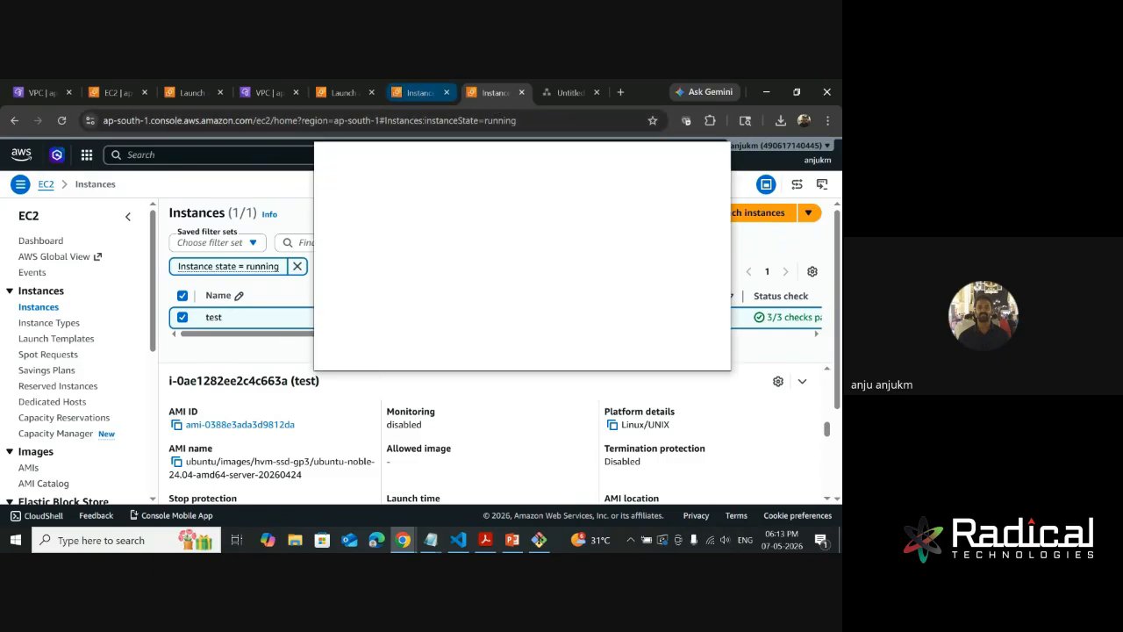
pyautogui.moveTo(494, 155); pyautogui.dragTo(841, 155)
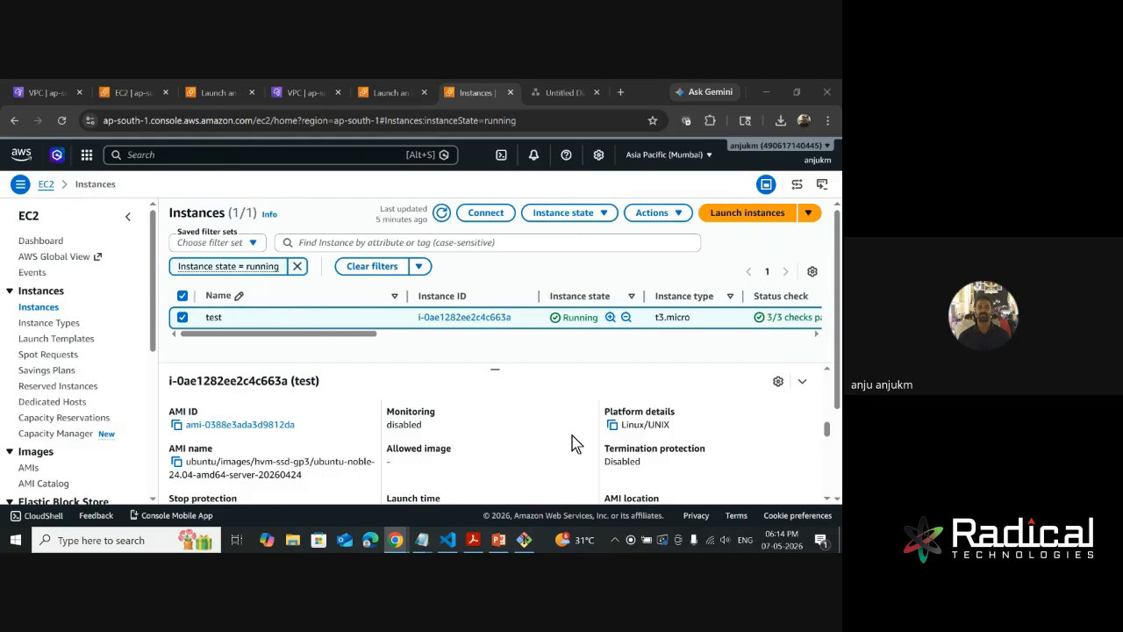
pyautogui.scroll(-5, 572, 443)
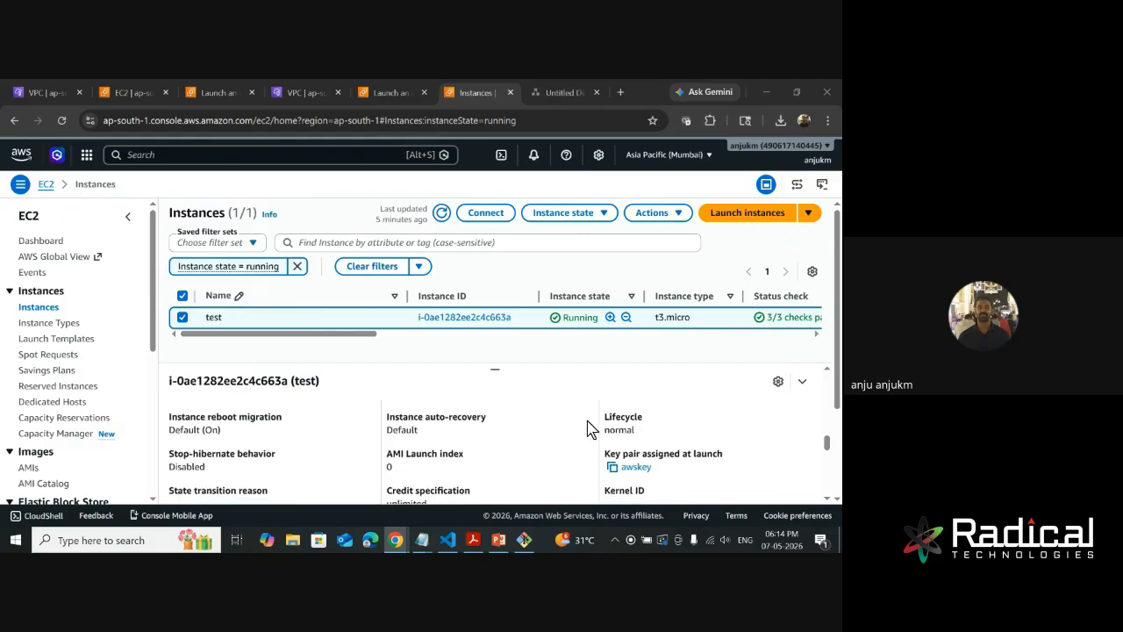
pyautogui.moveTo(663, 470); pyautogui.dragTo(609, 468)
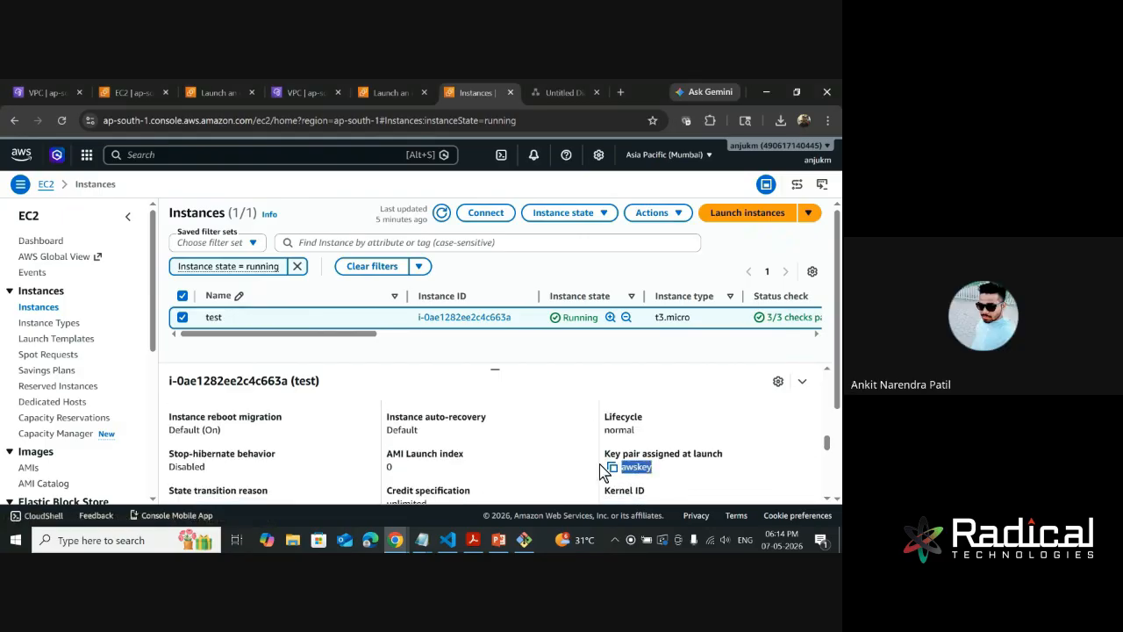
pyautogui.click(613, 468)
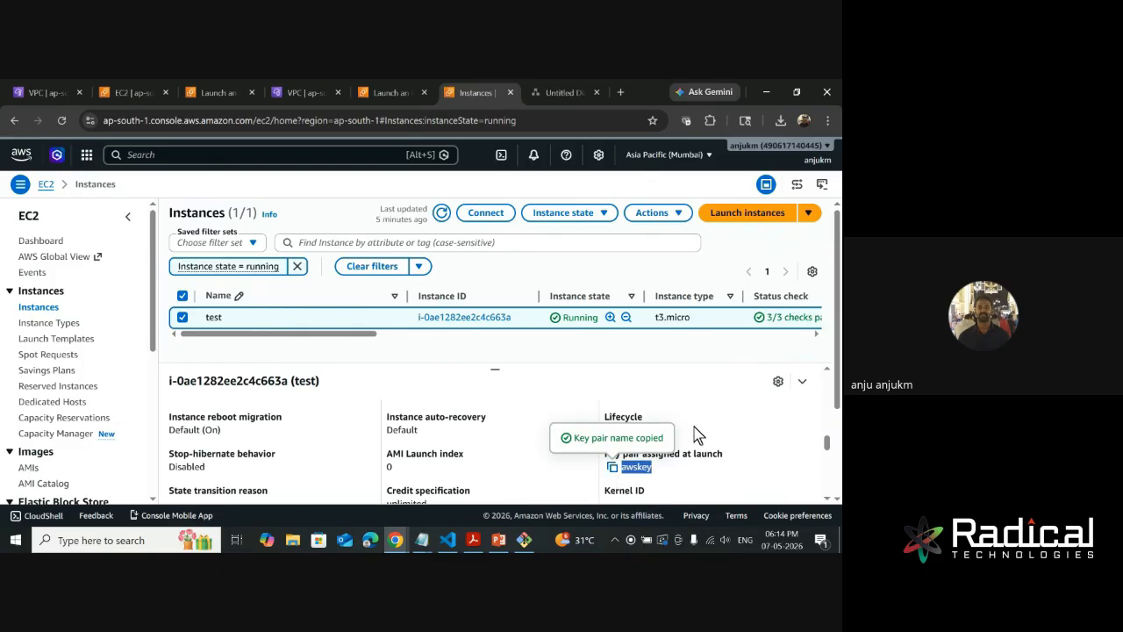
# - Switch to Git Bash and list awskey.pem in long format to check its file permissions
pyautogui.click(524, 541)
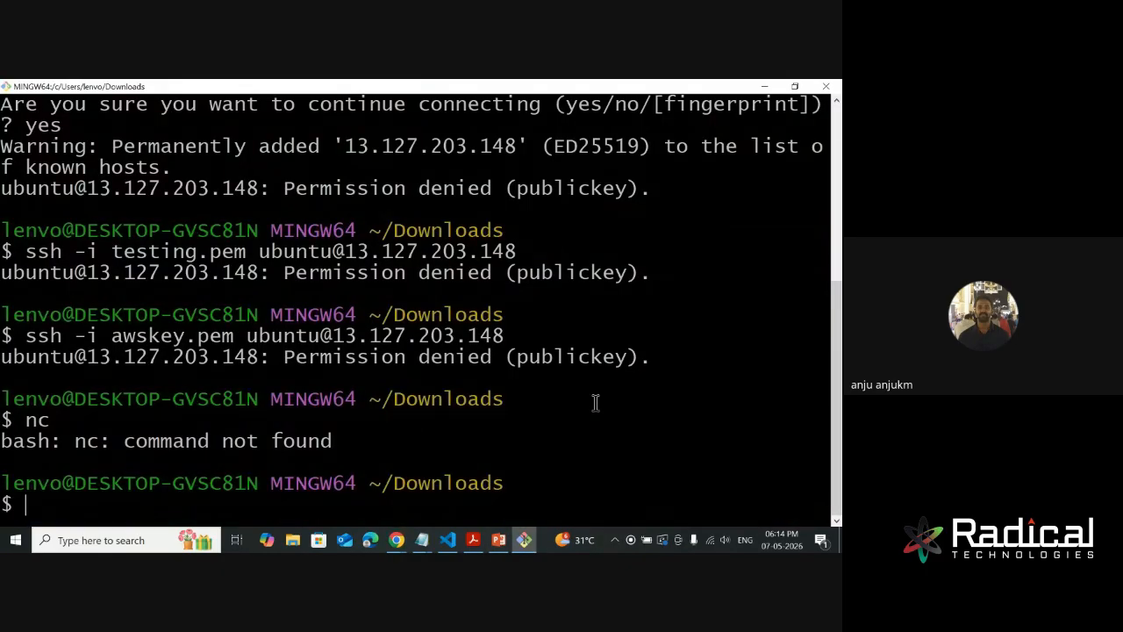
pyautogui.write('ls -')
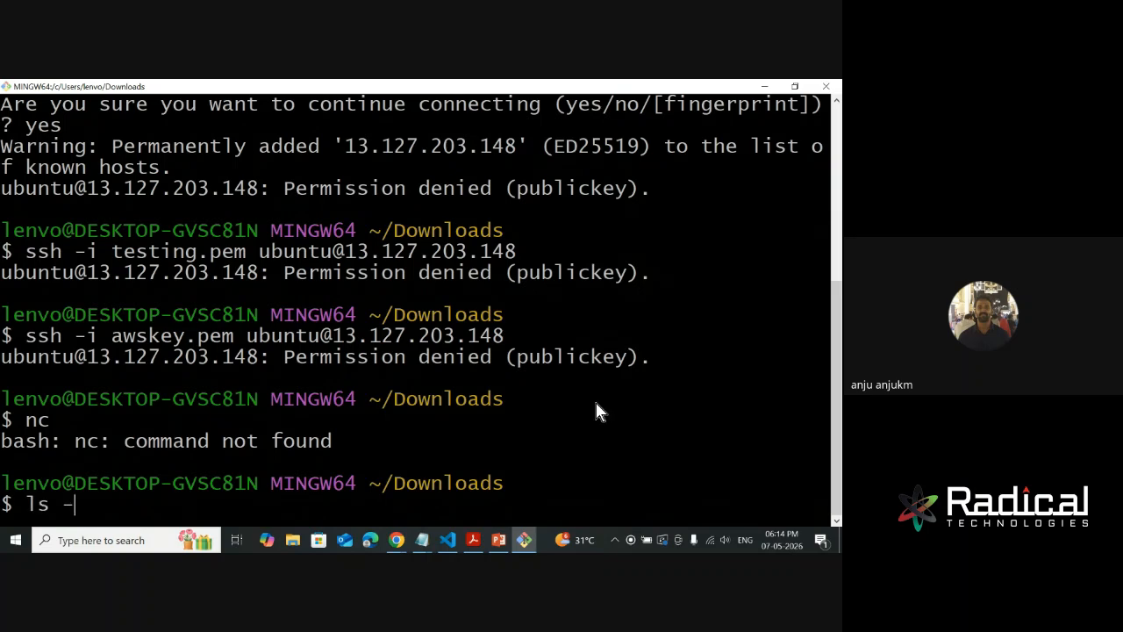
pyautogui.write('l awskey')
pyautogui.press('Tab')
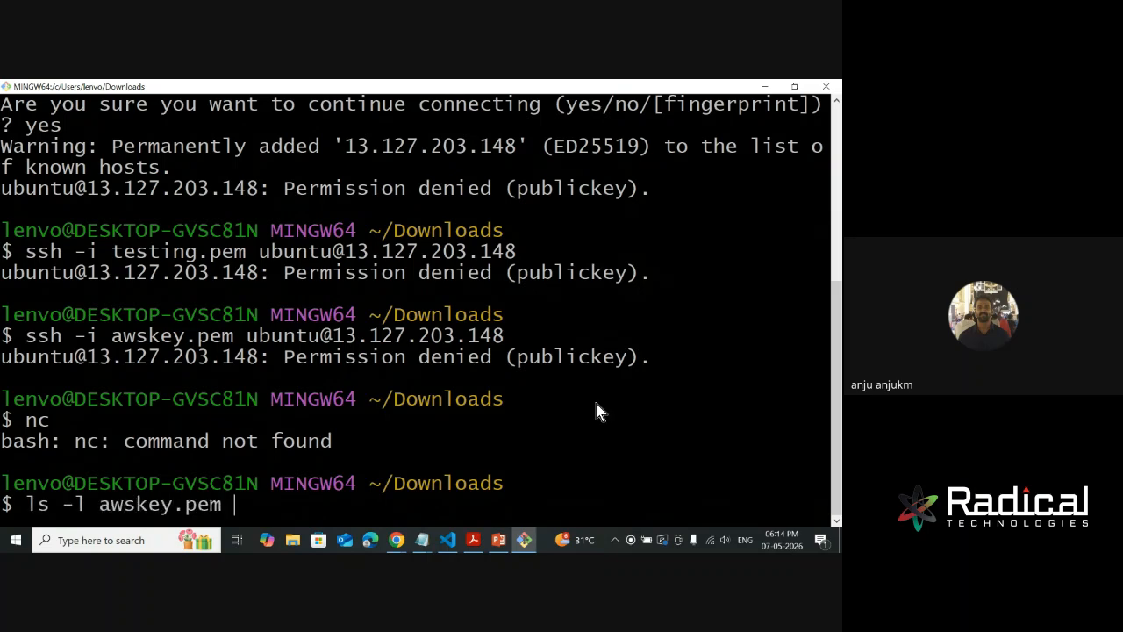
pyautogui.press('Return')
# - Set the permissions of awskey.pem to 400 with chmod
pyautogui.write('ch')
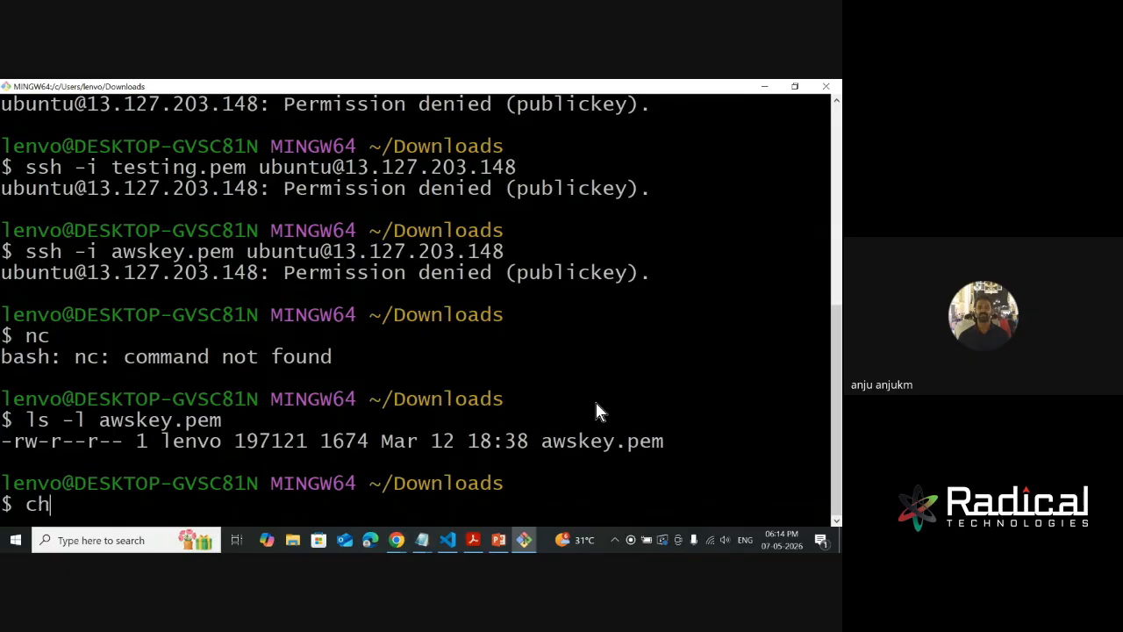
pyautogui.write('mod 4')
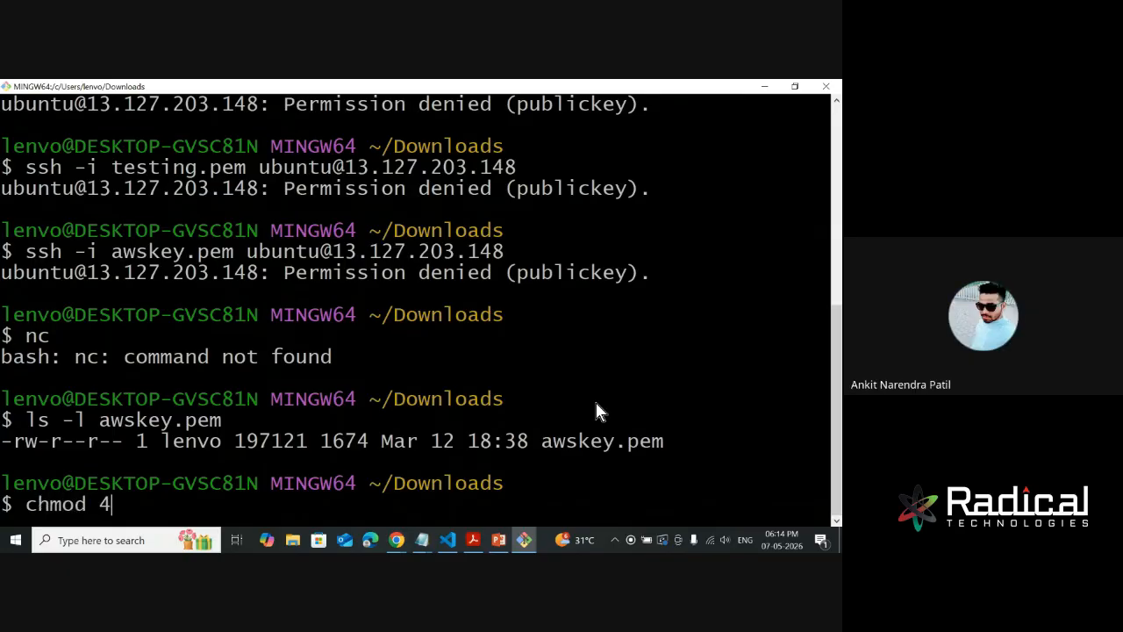
pyautogui.write('00 aws')
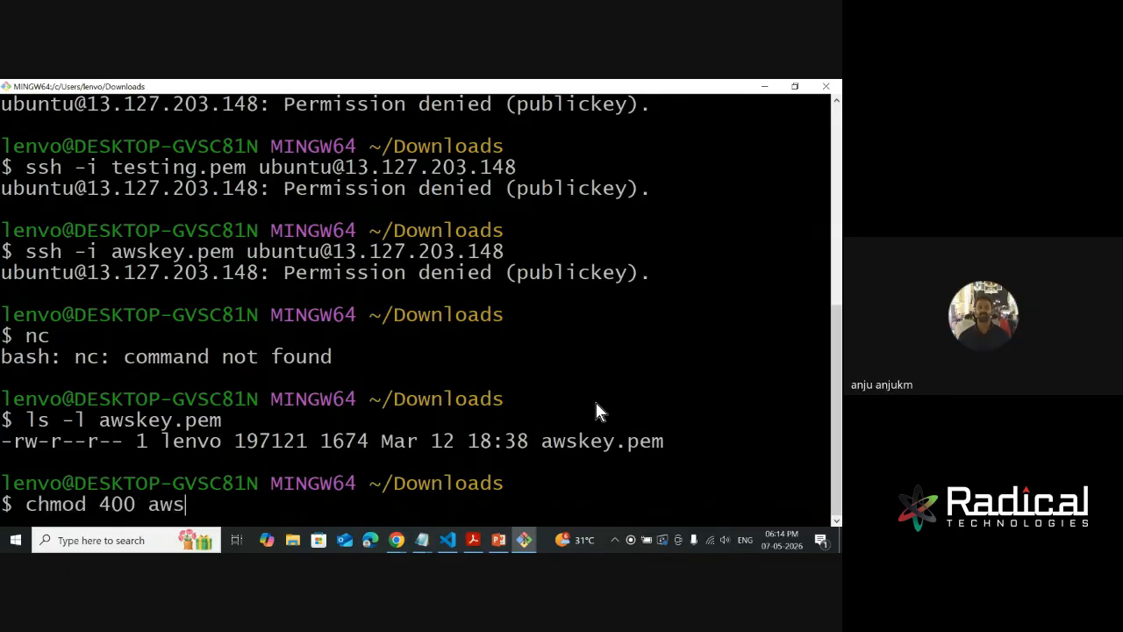
pyautogui.write('key.pem')
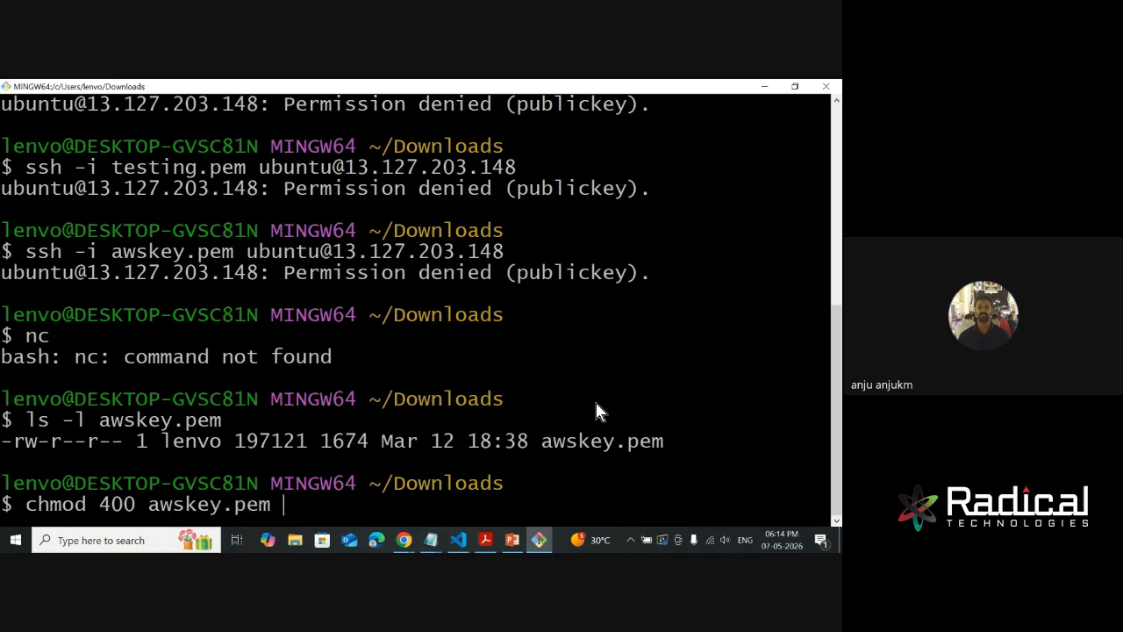
pyautogui.press('Return')
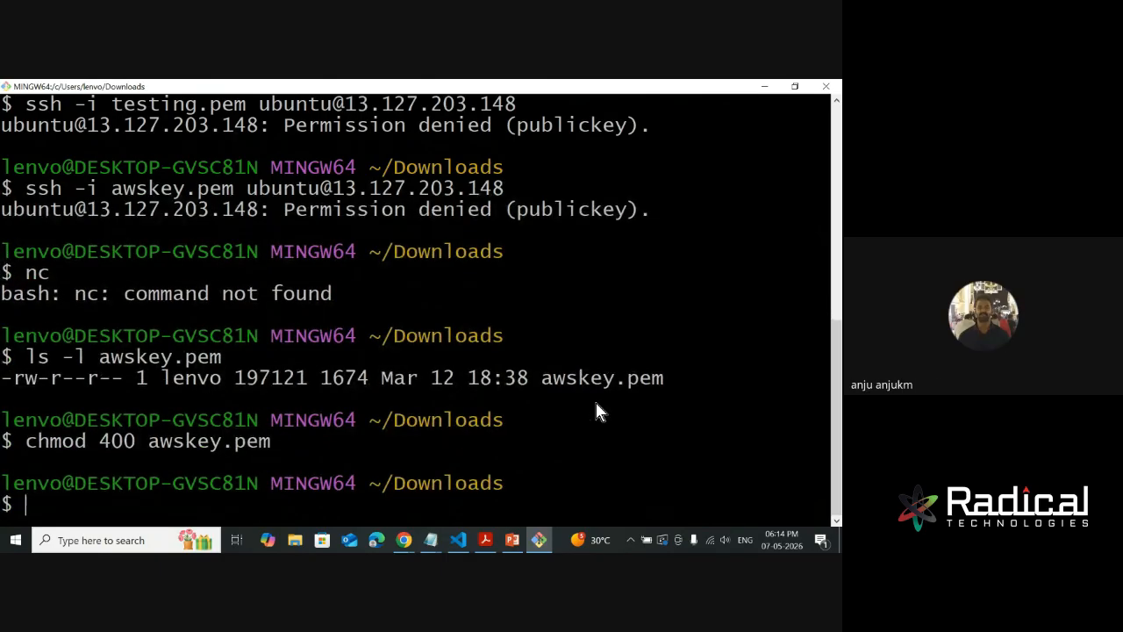
pyautogui.press('Up')
pyautogui.press('Up')
pyautogui.press('Up')
pyautogui.press('Up')
pyautogui.press('Up')
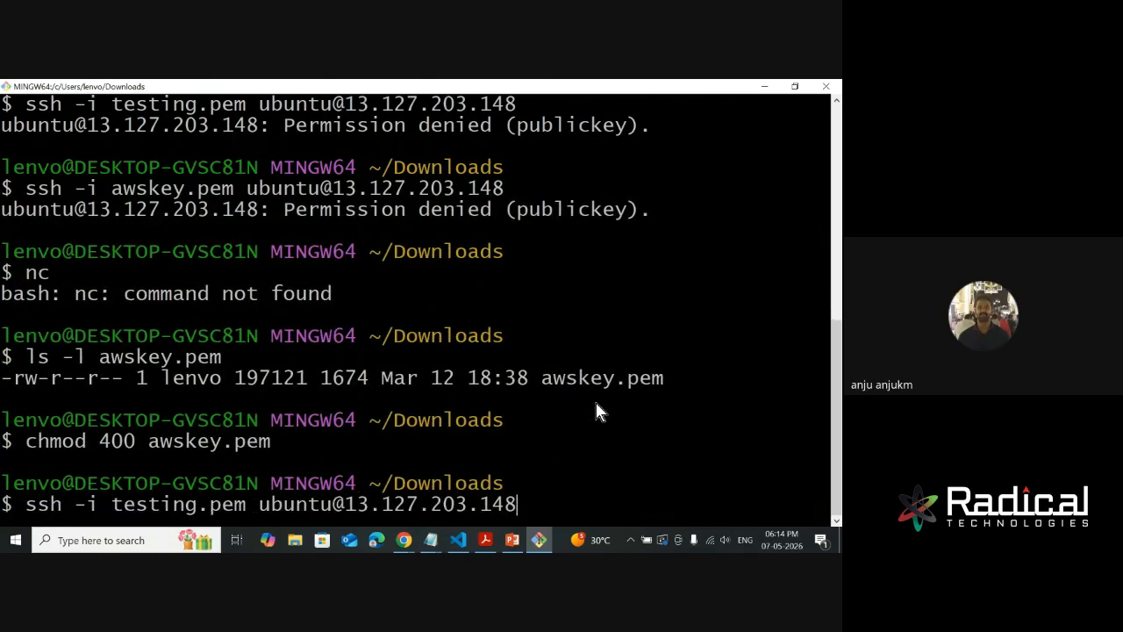
pyautogui.press('Down')
pyautogui.press('Return')
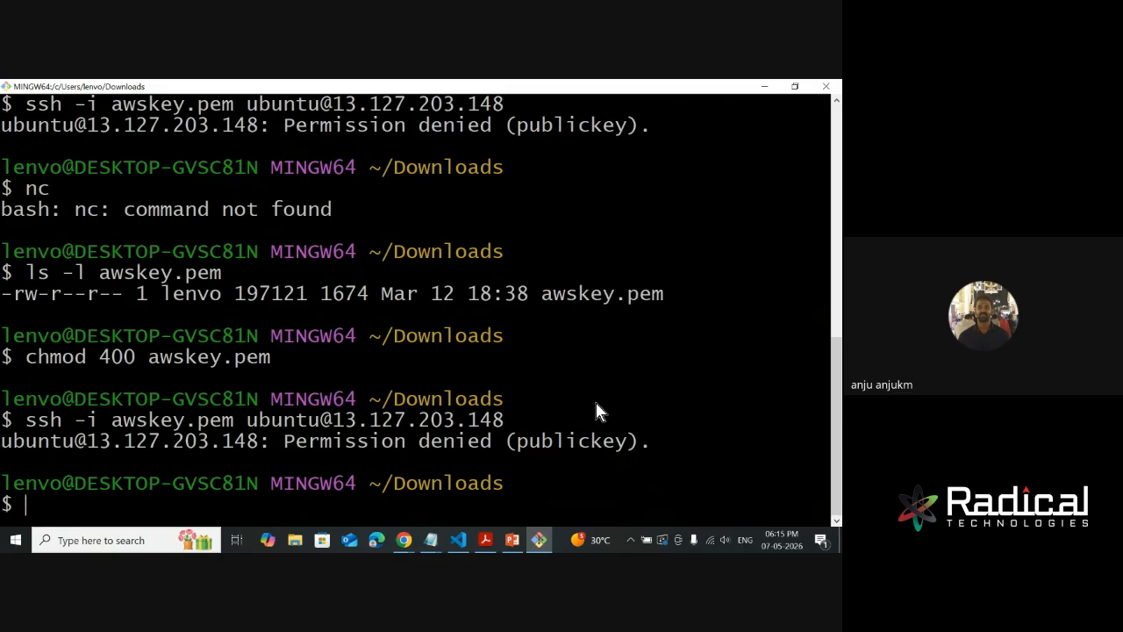
# - Switch back to the AWS console and copy the test instance's public IPv4 address from its summary
pyautogui.hotkey('alt', 'Tab')
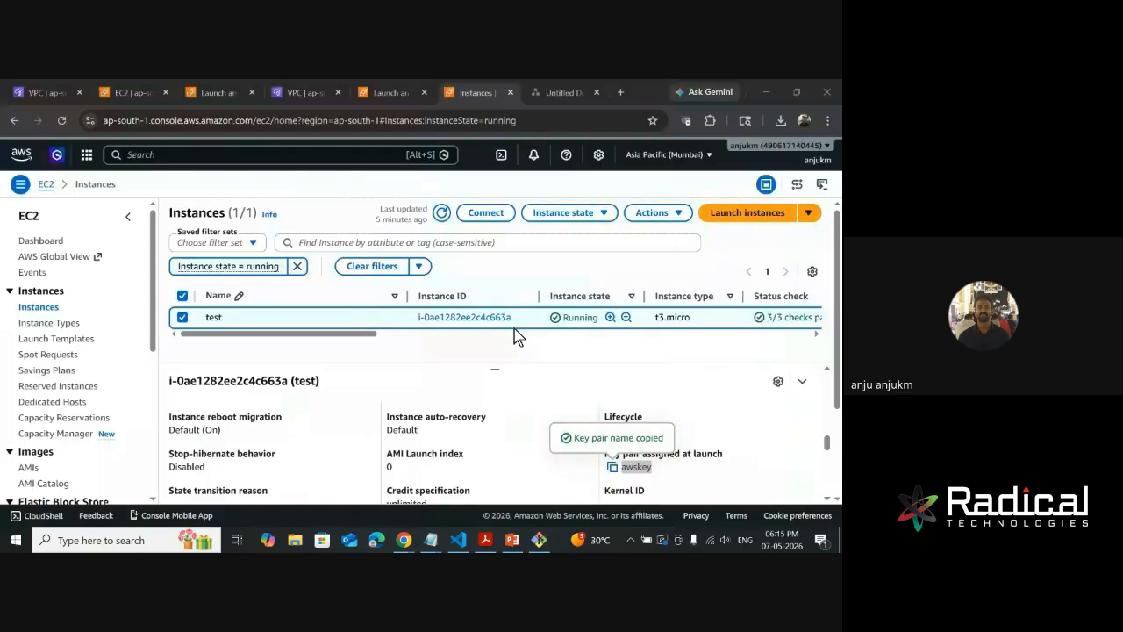
pyautogui.scroll(10, 319, 447)
pyautogui.scroll(5, 319, 448)
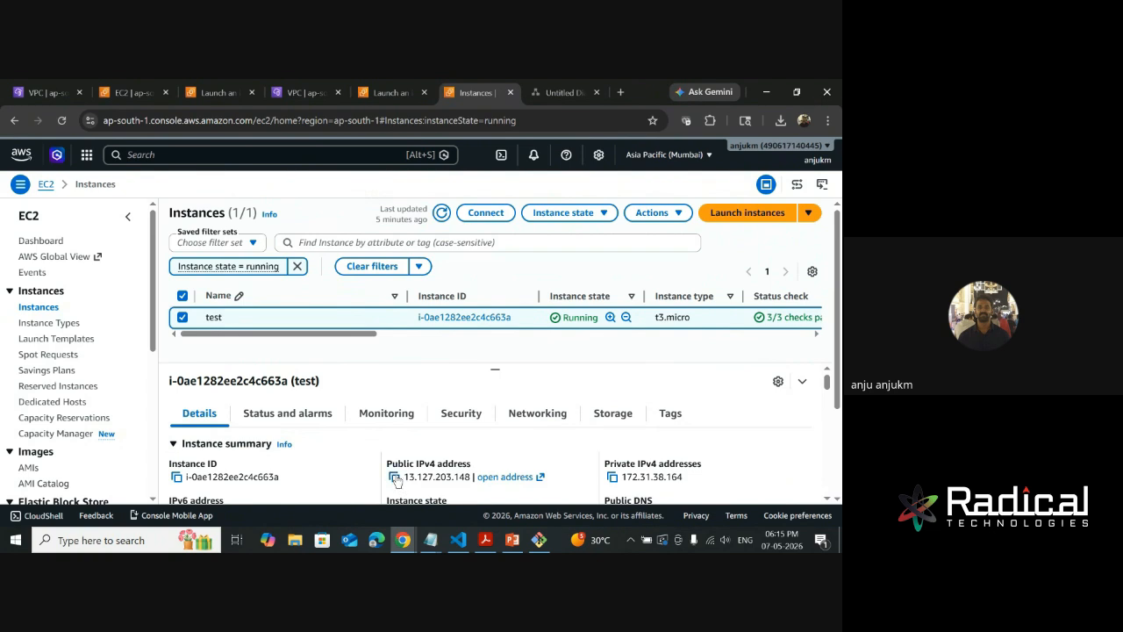
pyautogui.click(395, 477)
pyautogui.moveTo(345, 332); pyautogui.dragTo(289, 358)
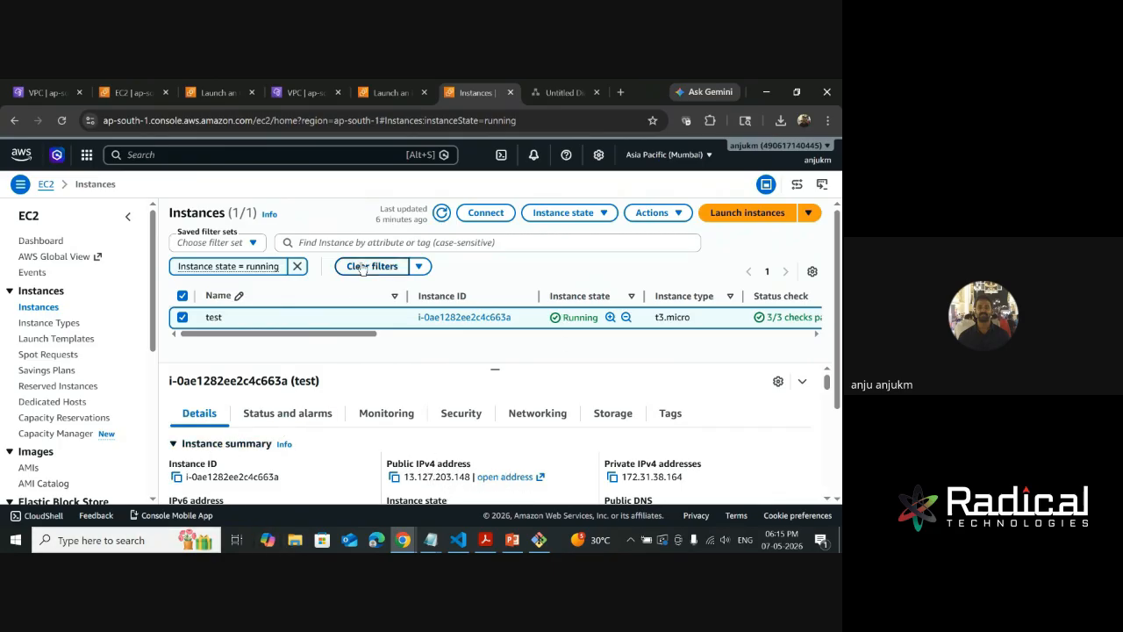
# - Review the test instance's security rules and open the inbound rules of its security group launch-wizard-12 for editing
pyautogui.click(461, 412)
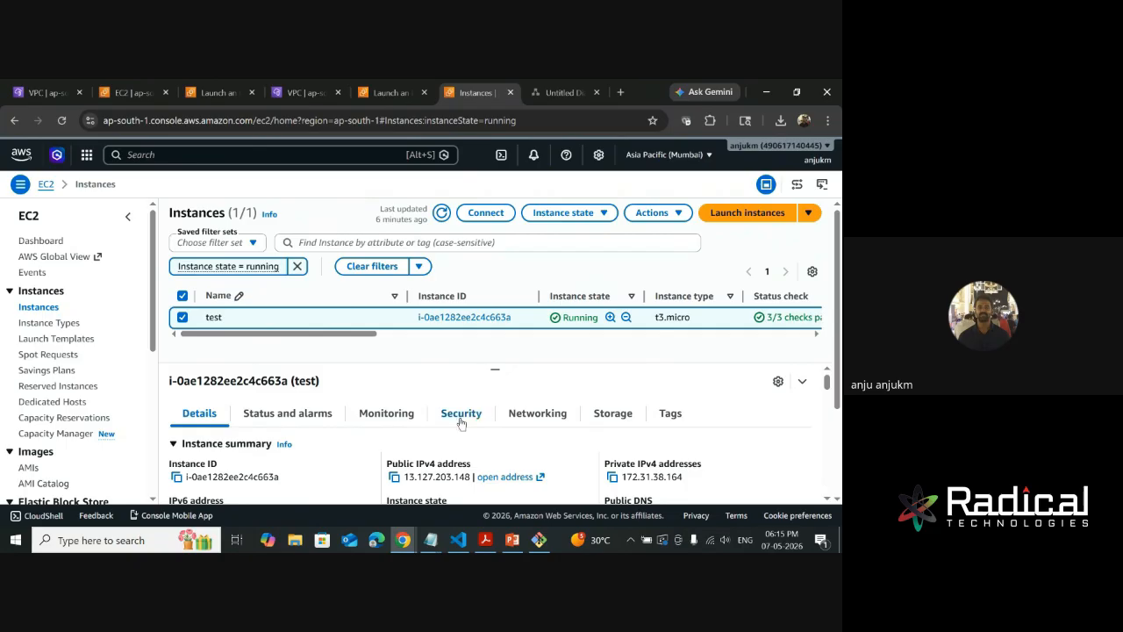
pyautogui.scroll(-5, 247, 450)
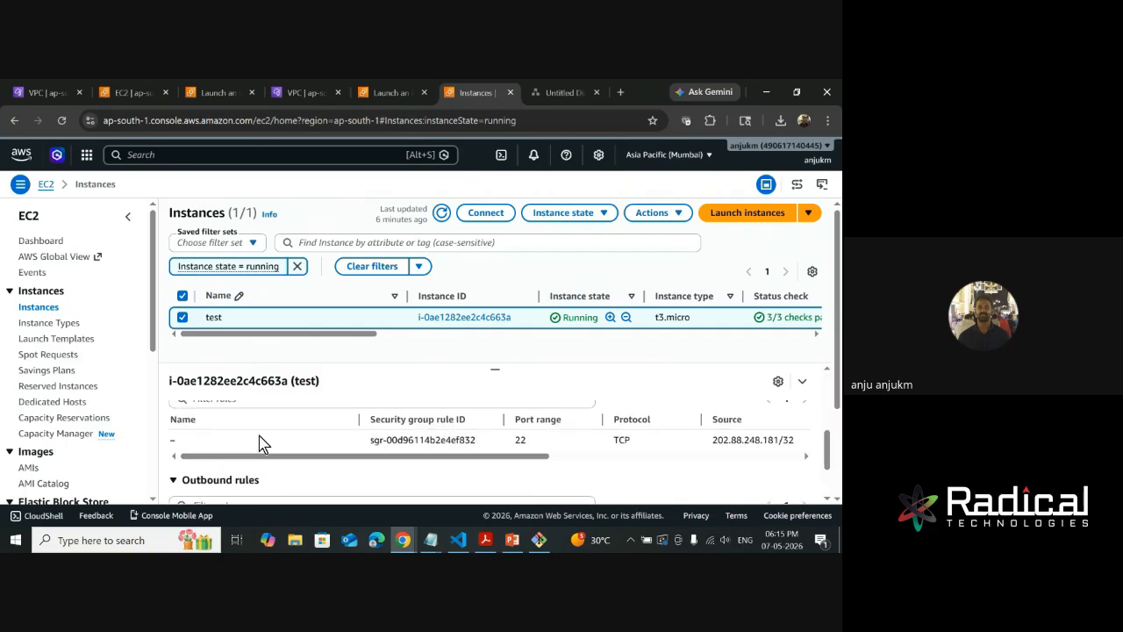
pyautogui.scroll(4, 254, 441)
pyautogui.click(221, 470)
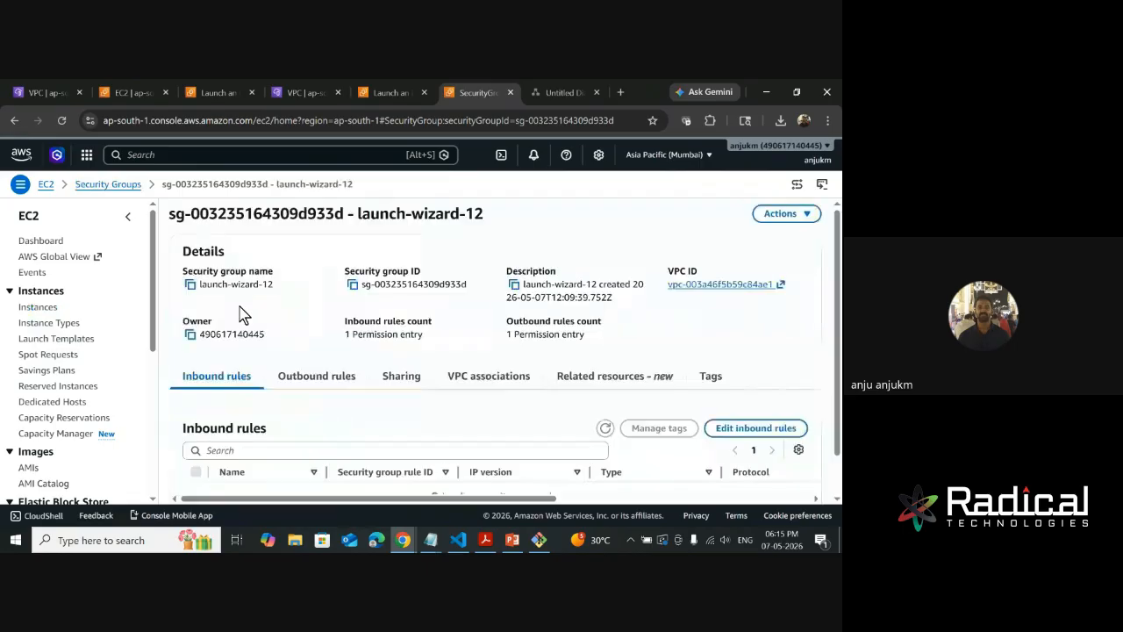
pyautogui.click(755, 427)
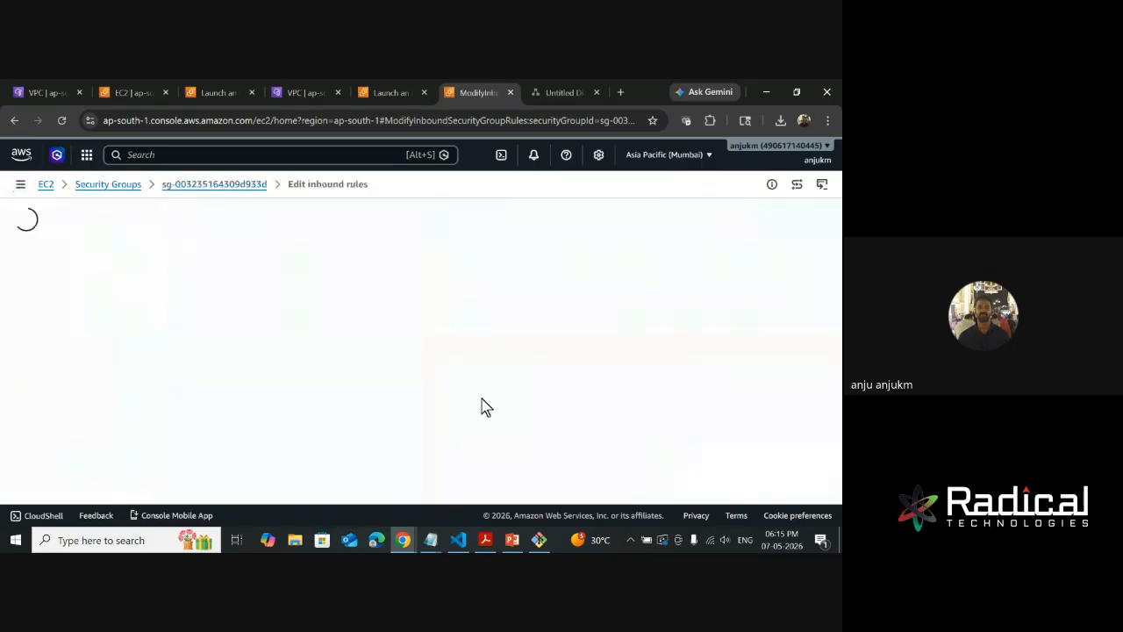
# - Add an inbound rule of type SSH with source 0.0.0.0/0 and save the security group's rules
pyautogui.click(54, 376)
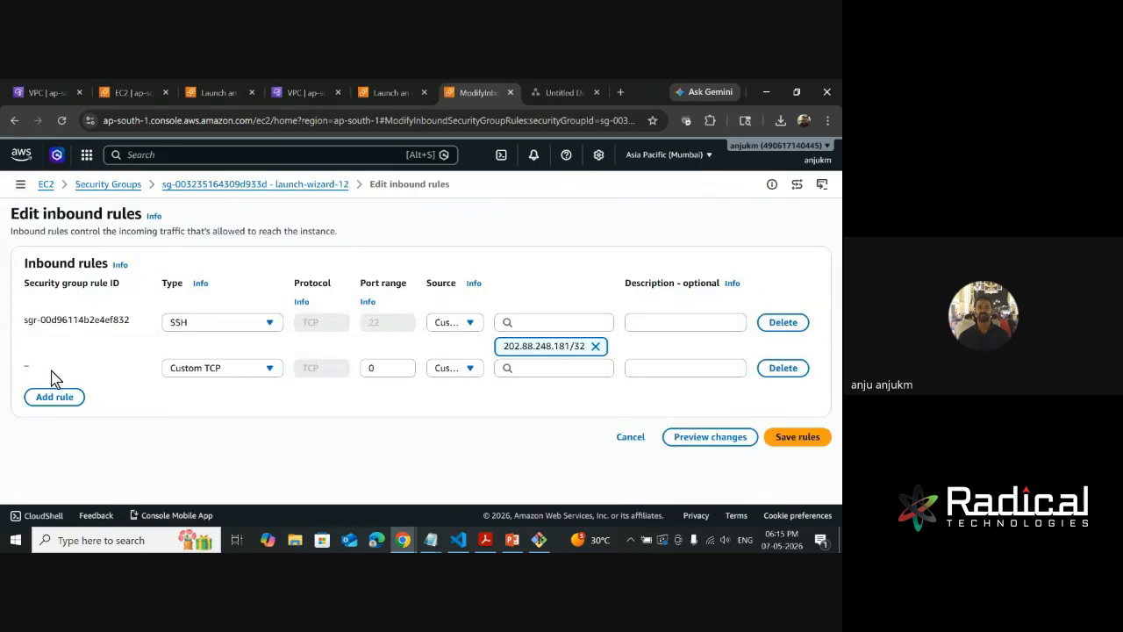
pyautogui.click(541, 370)
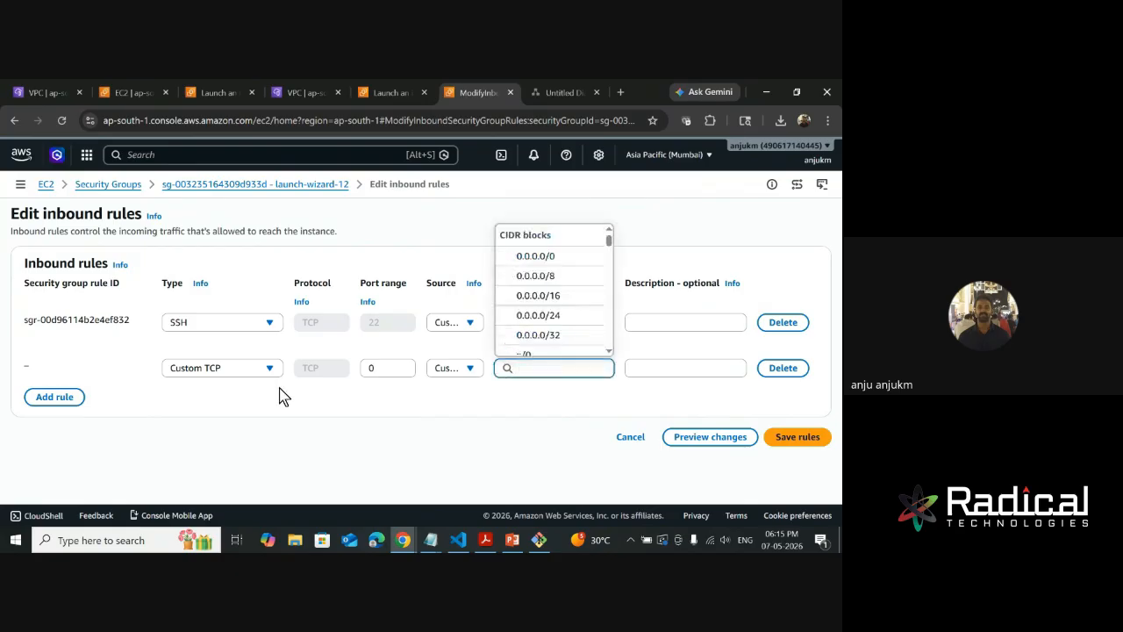
pyautogui.click(249, 374)
pyautogui.scroll(-5, 208, 316)
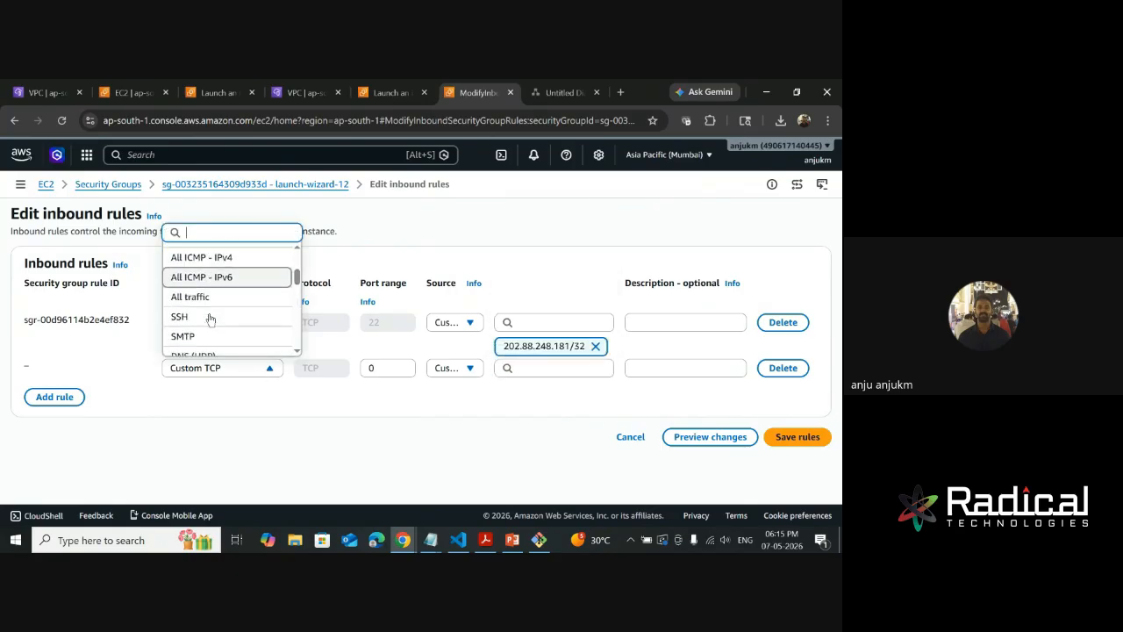
pyautogui.scroll(-4, 202, 289)
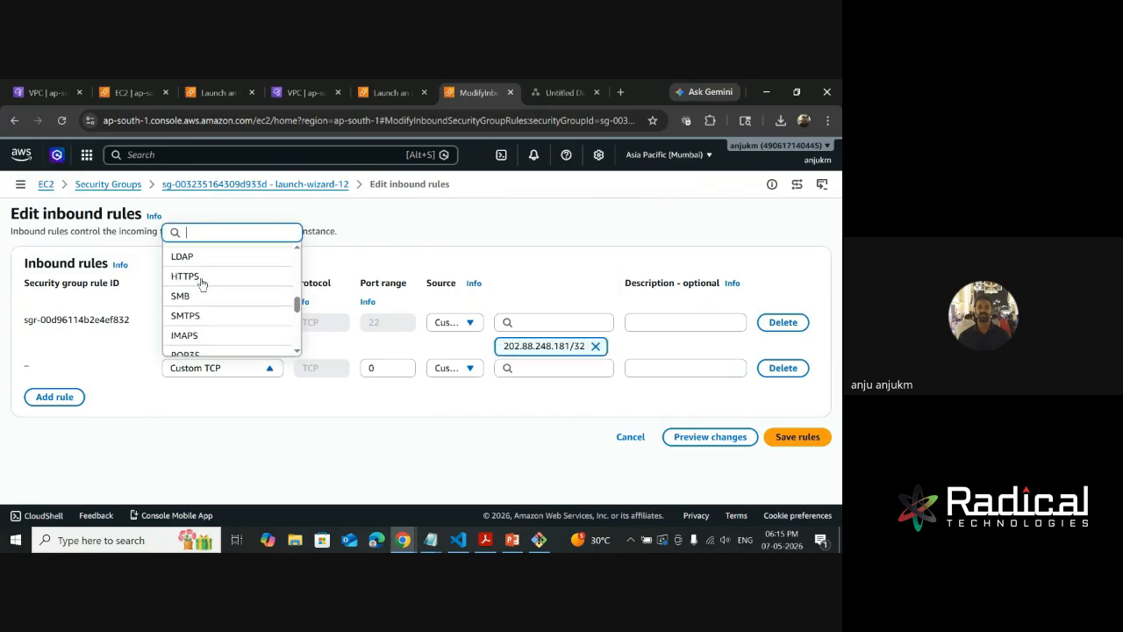
pyautogui.scroll(4, 215, 307)
pyautogui.scroll(3, 219, 313)
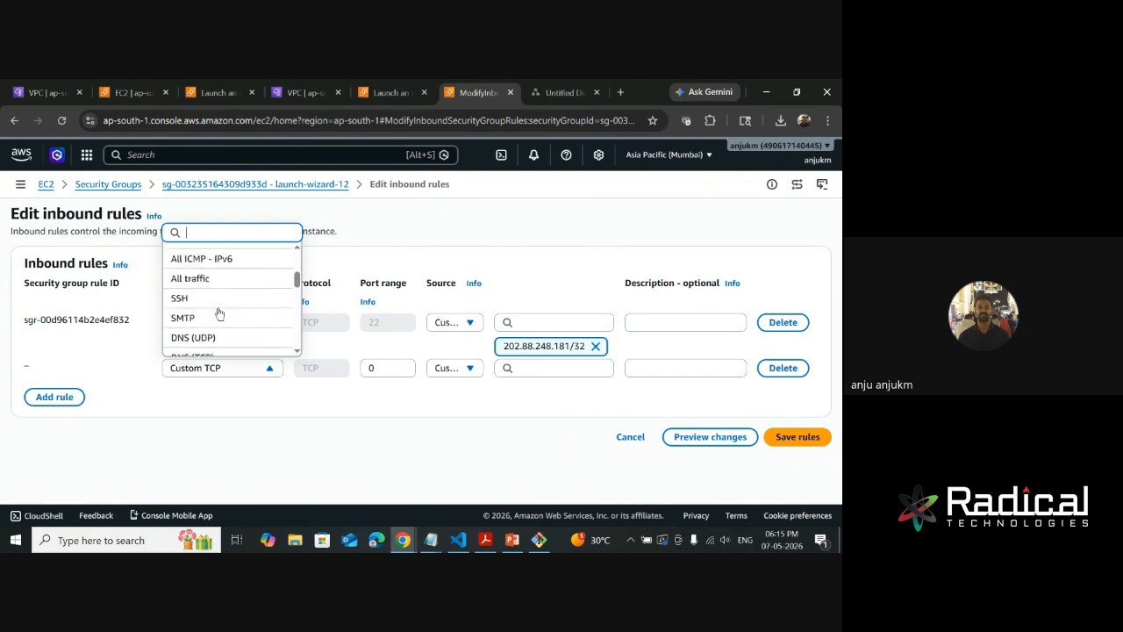
pyautogui.click(218, 303)
pyautogui.click(522, 368)
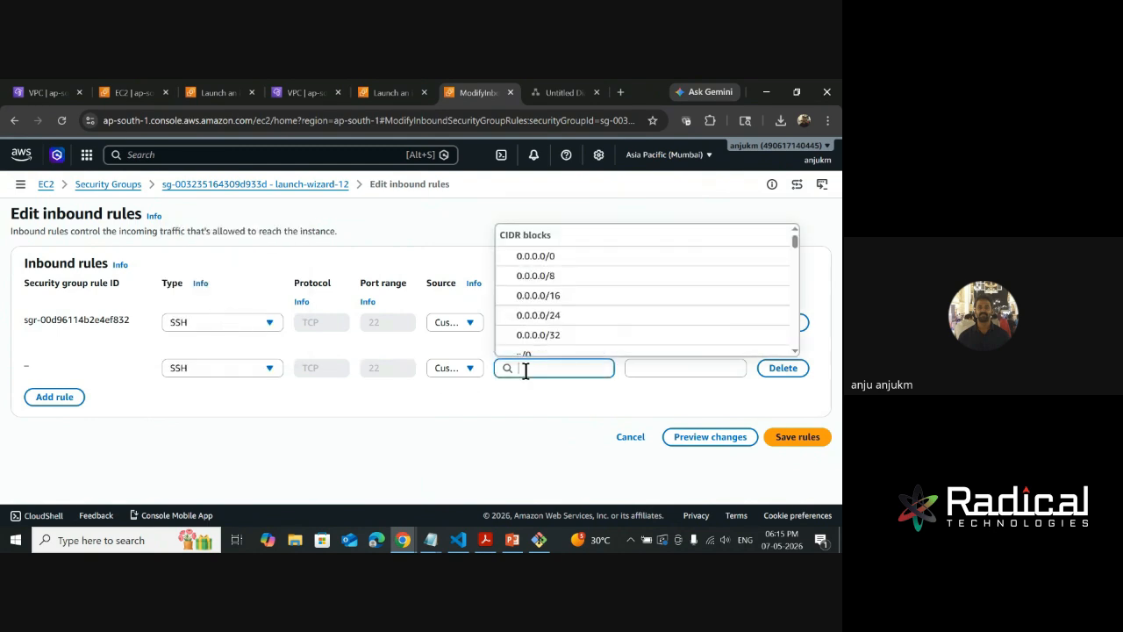
pyautogui.click(549, 260)
pyautogui.click(788, 463)
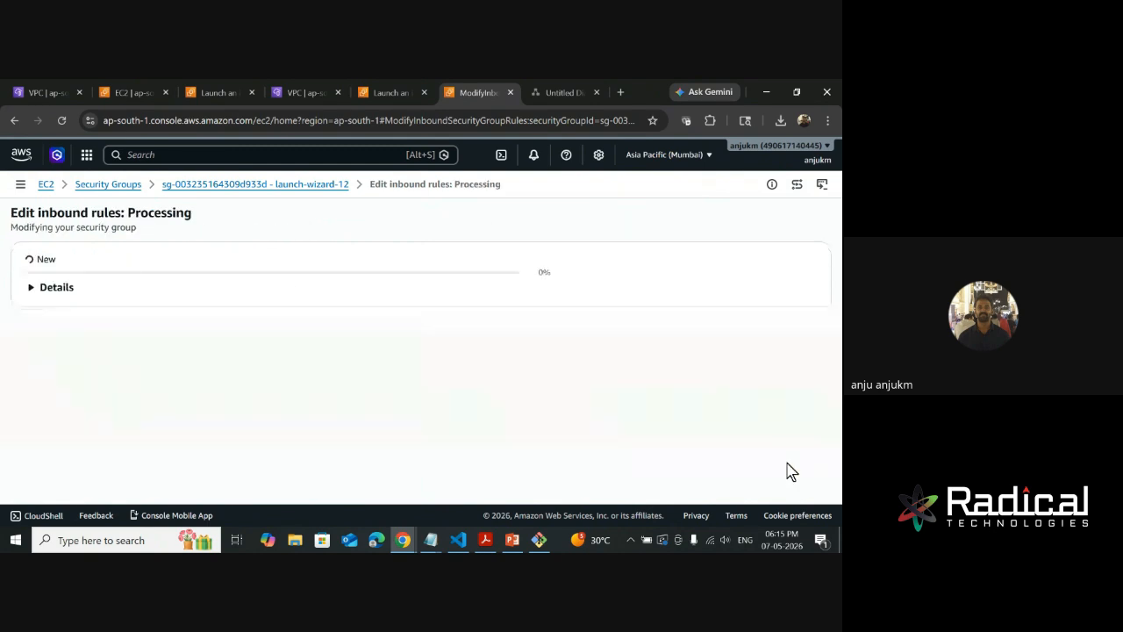
pyautogui.click(539, 541)
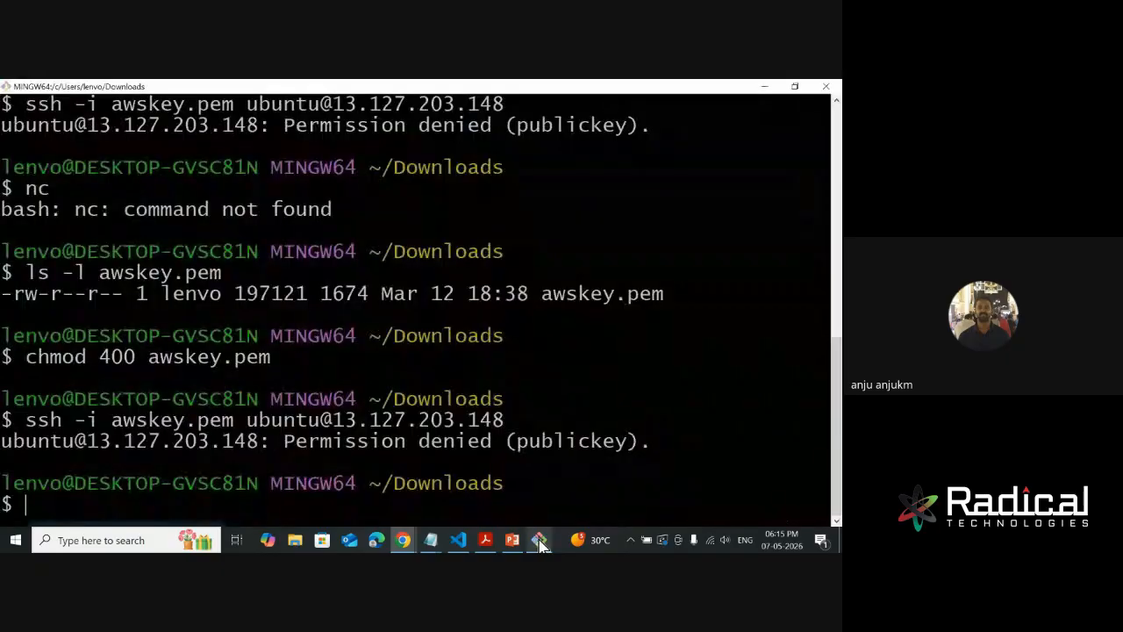
pyautogui.press('Up')
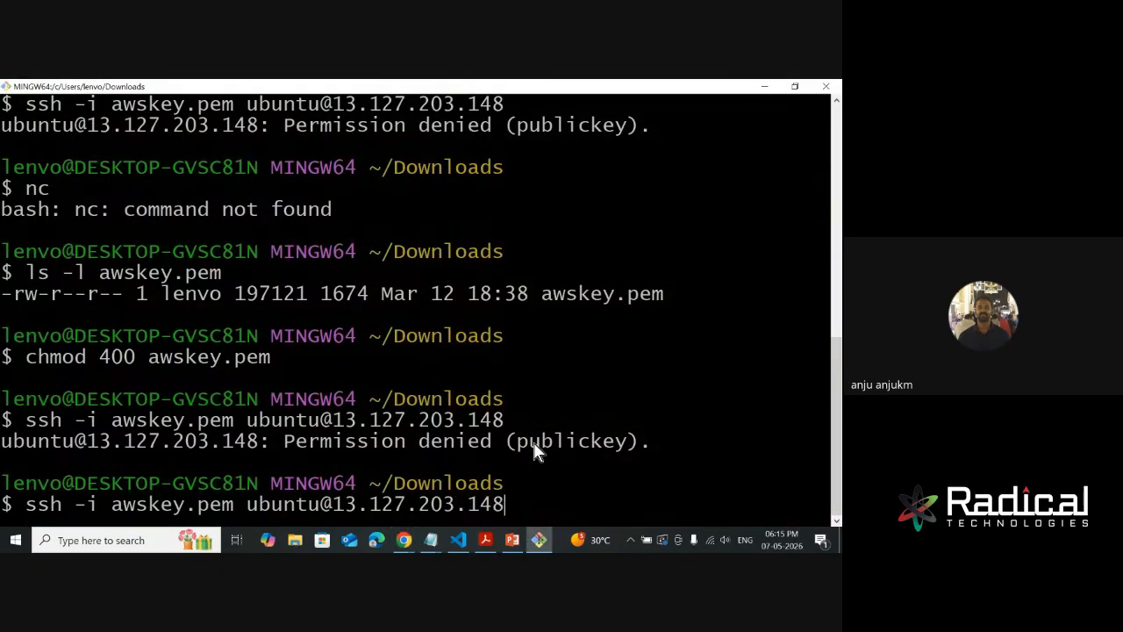
pyautogui.press('Return')
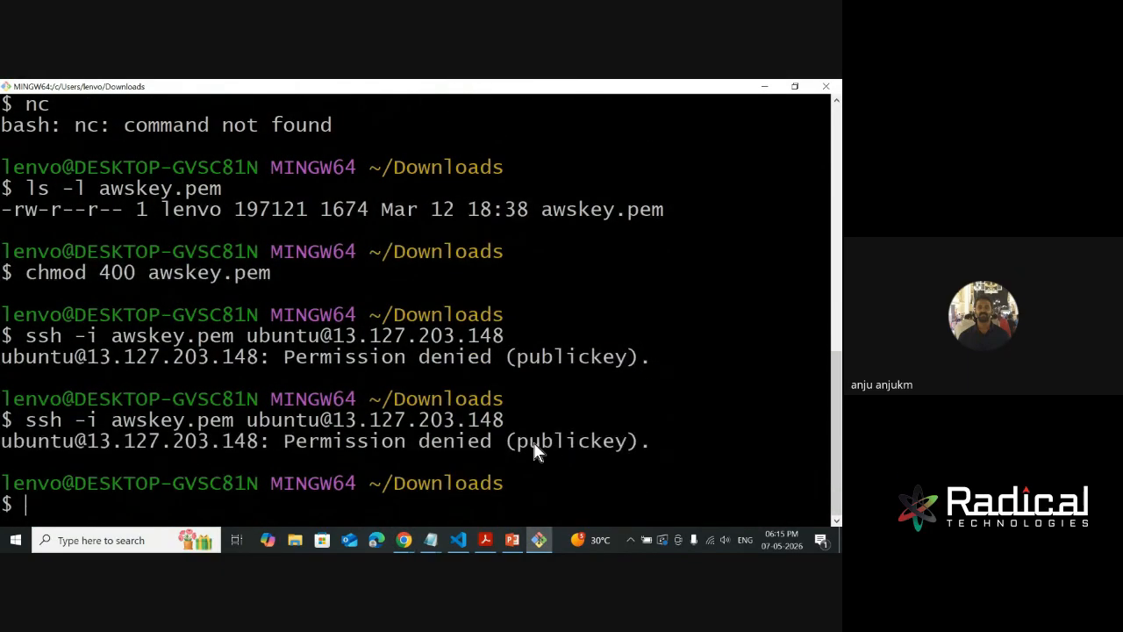
# - Check the saved security group in the AWS console and rerun the same SSH command in Git Bash before returning to the browser
pyautogui.hotkey('alt', 'Tab')
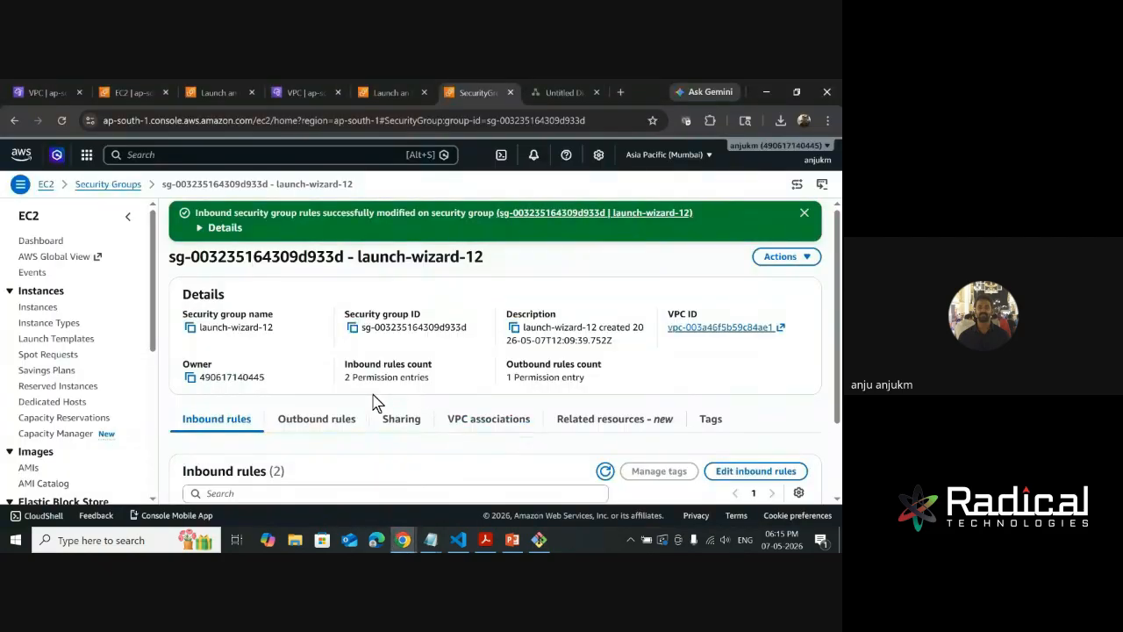
pyautogui.hotkey('alt', 'Tab')
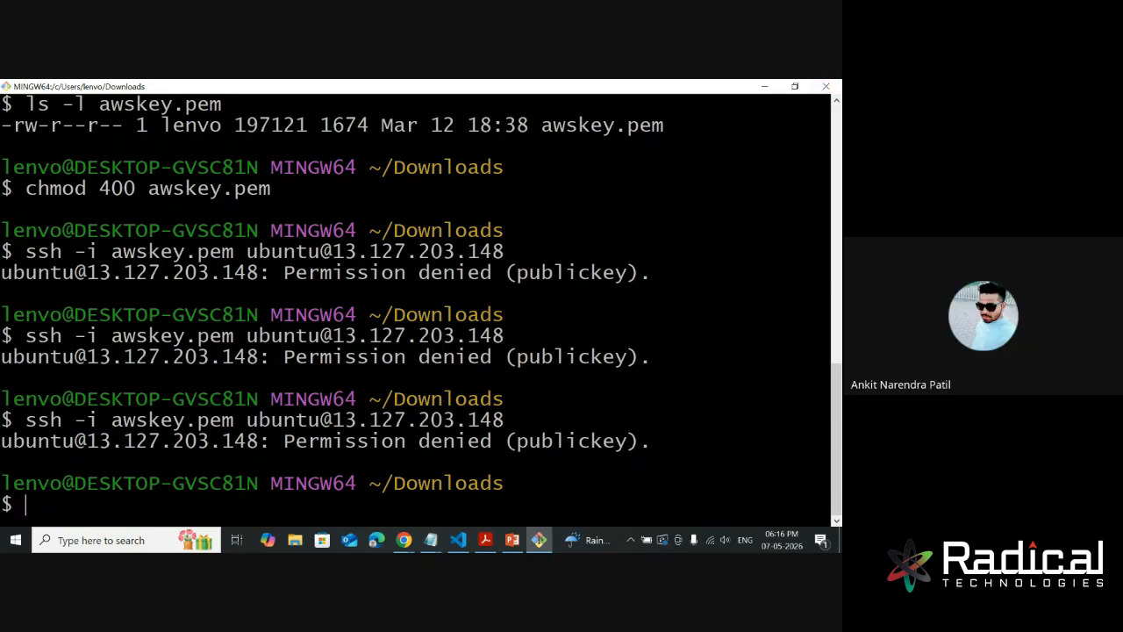
pyautogui.hotkey('alt', 'Tab')
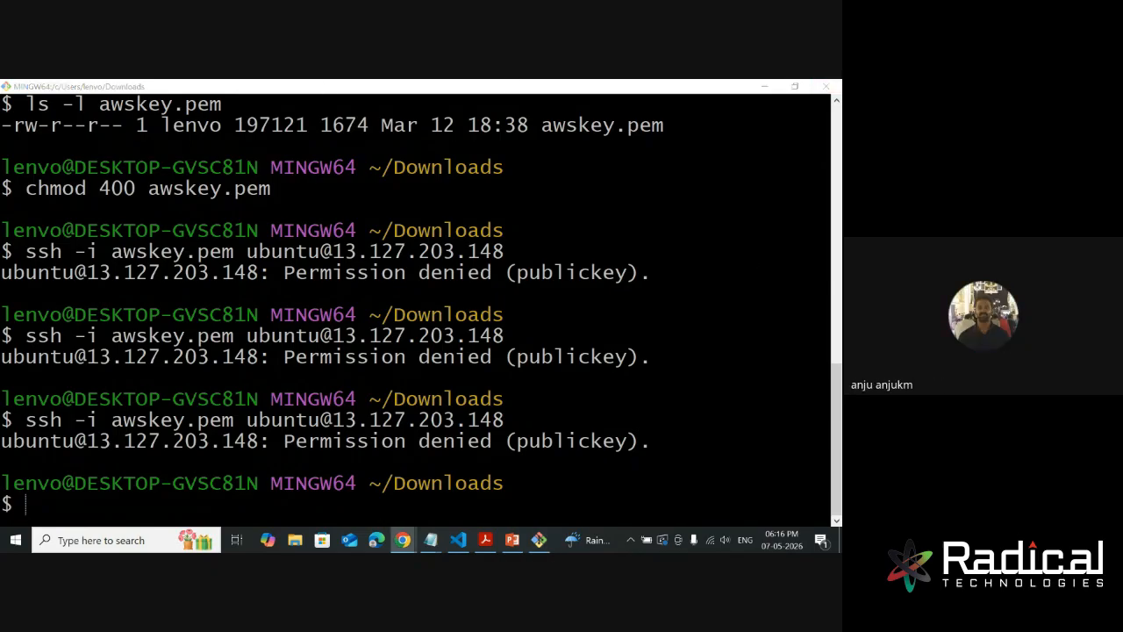